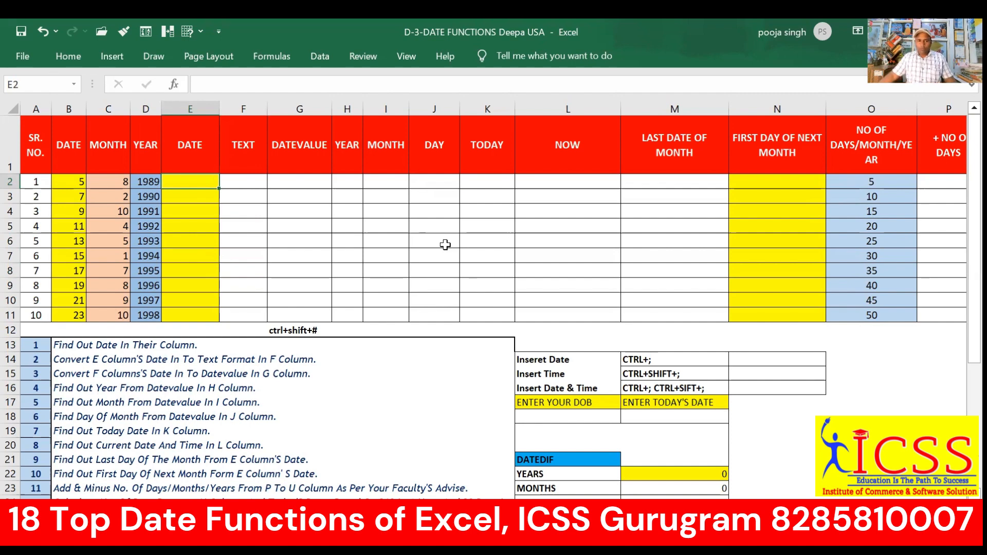
- Widen the SR. NO. column so that its heading fits on one line
click(173, 196)
drag(51, 109, 67, 110)
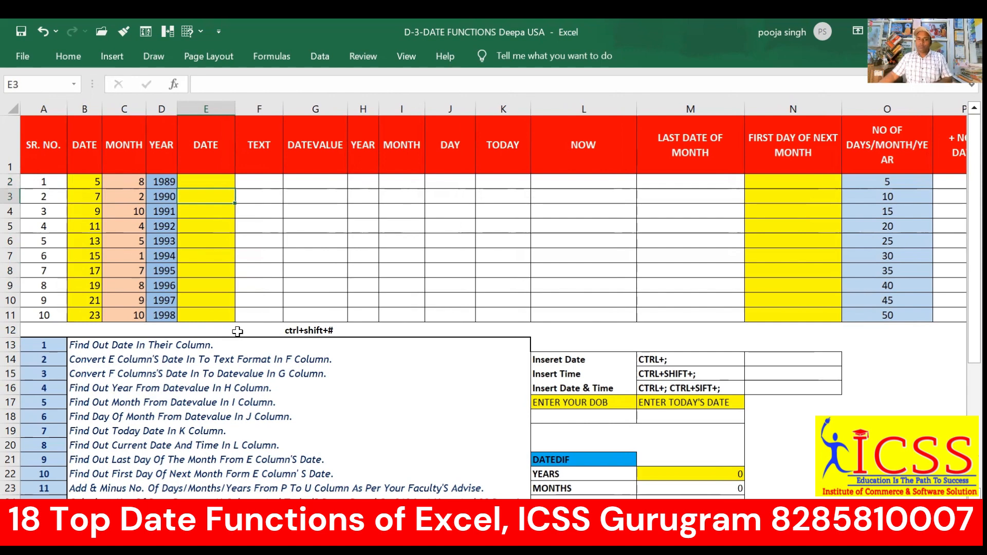
drag(203, 183, 212, 314)
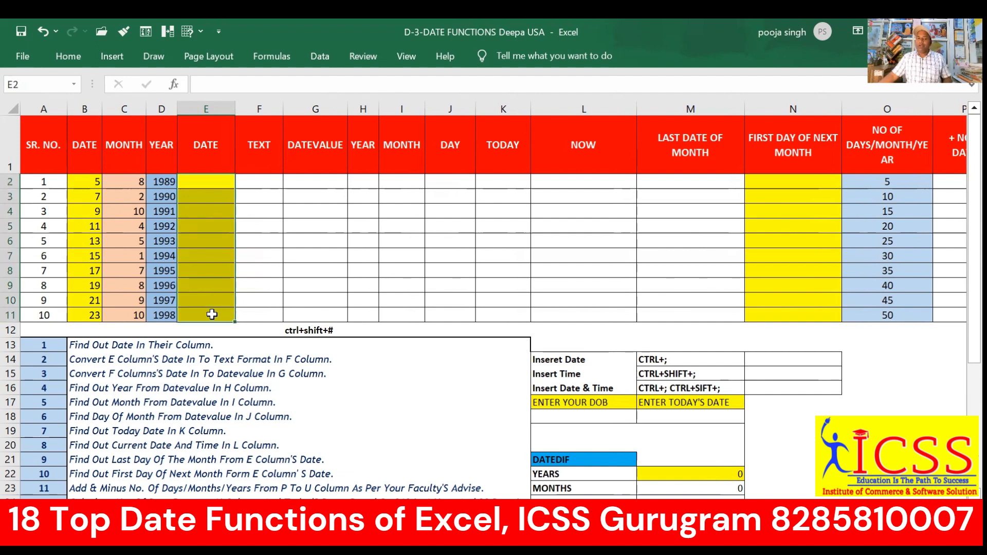
click(206, 183)
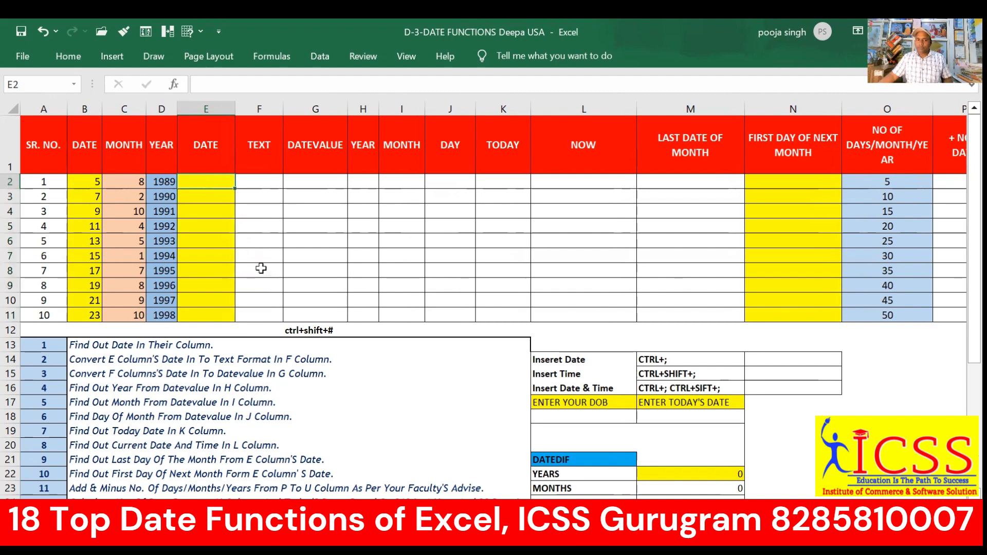
- Review the separate DATE, MONTH and YEAR values in B2:D11 and the empty DATE cells in column E
scroll(262, 273, up, 2)
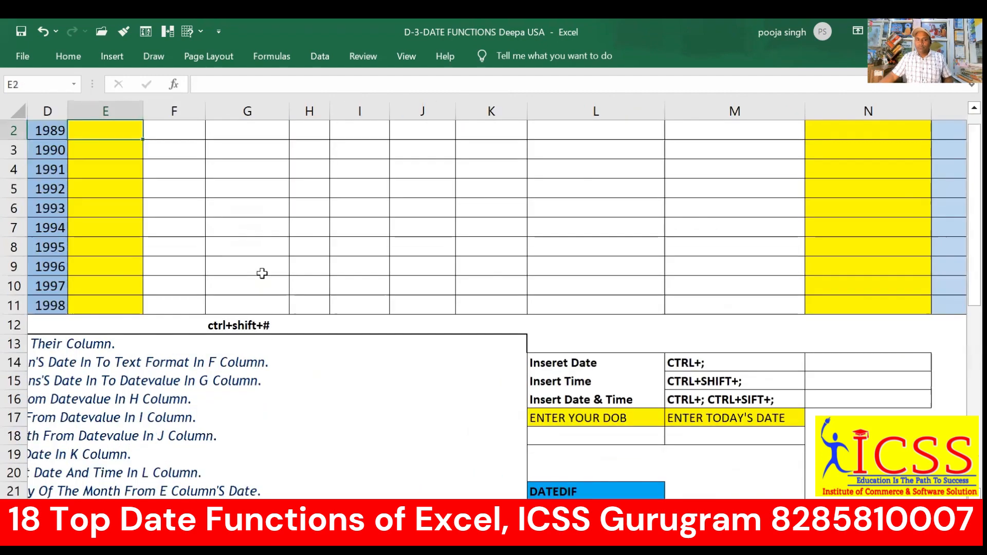
click(138, 214)
key(Left)
key(ctrl+Home)
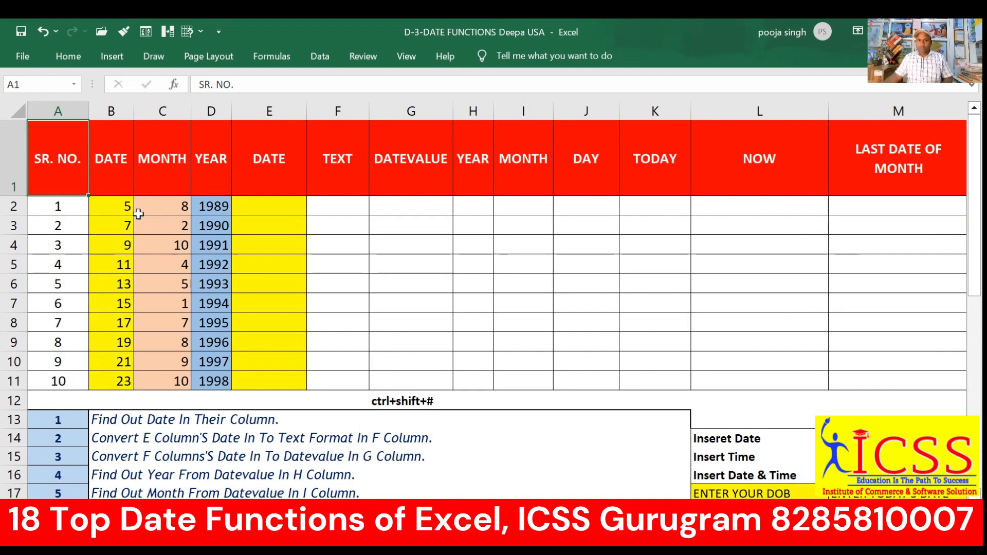
click(203, 226)
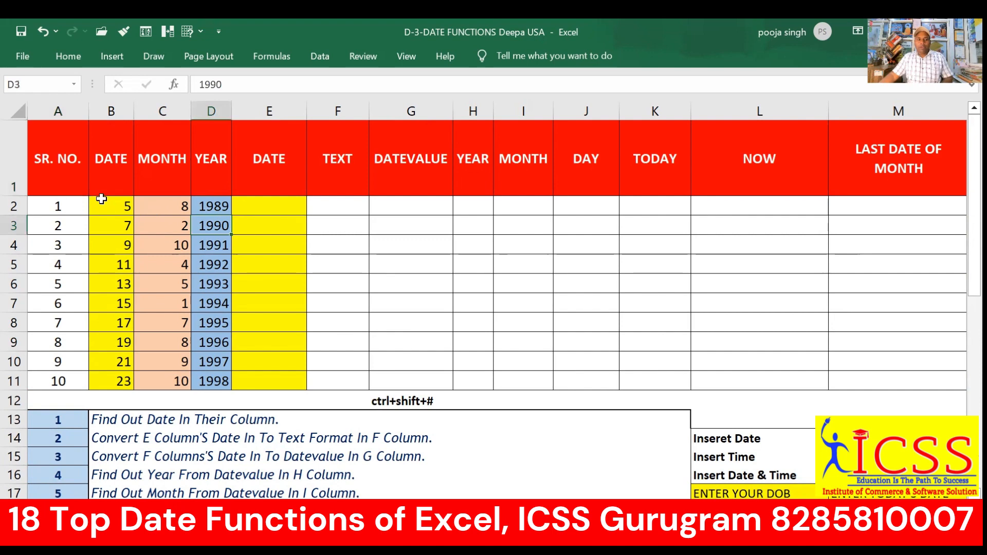
drag(105, 205, 111, 380)
drag(173, 202, 166, 379)
drag(208, 206, 211, 378)
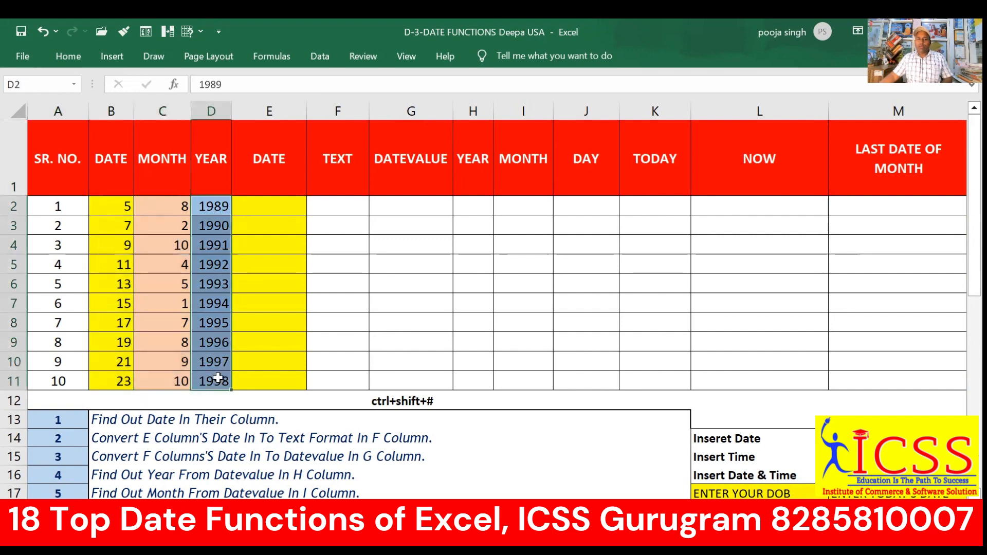
click(267, 206)
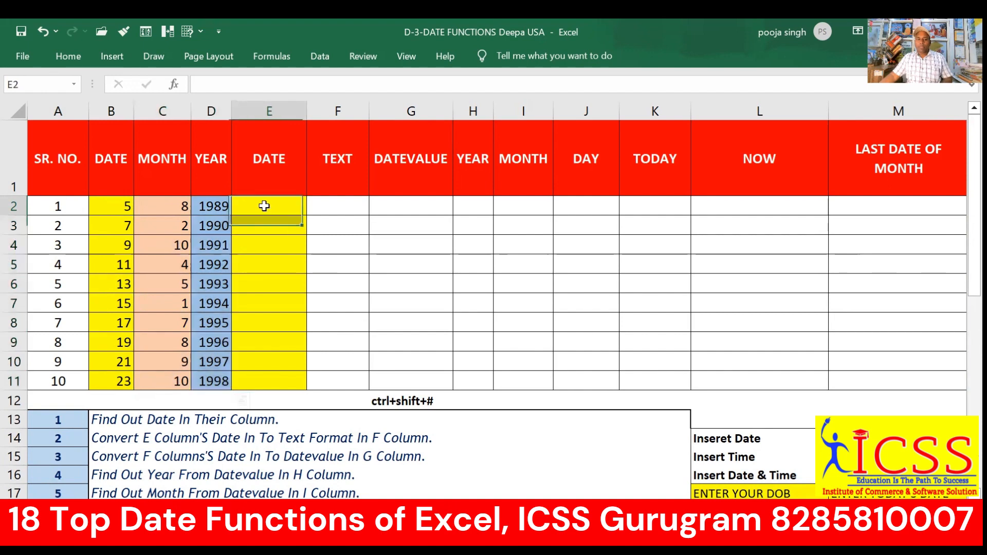
click(264, 307)
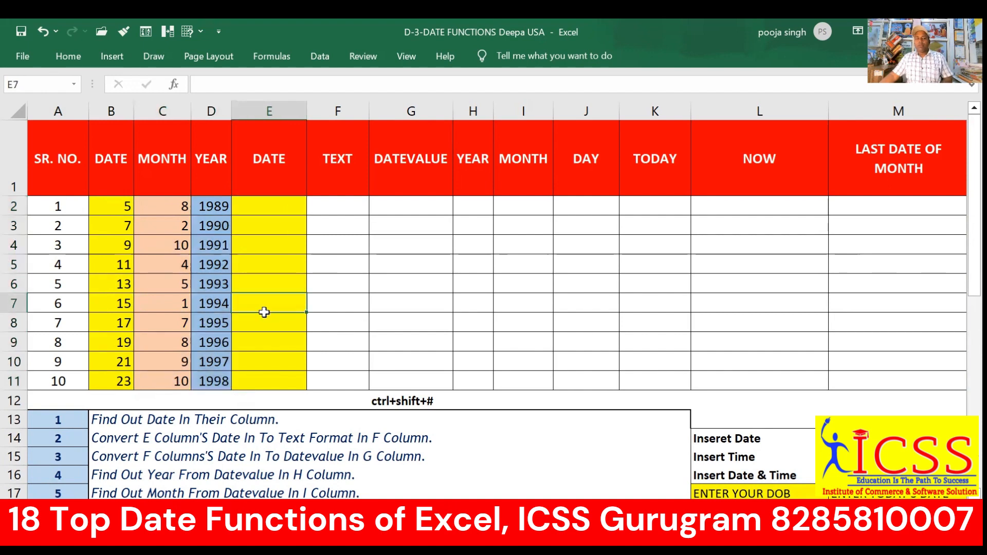
drag(115, 206, 205, 385)
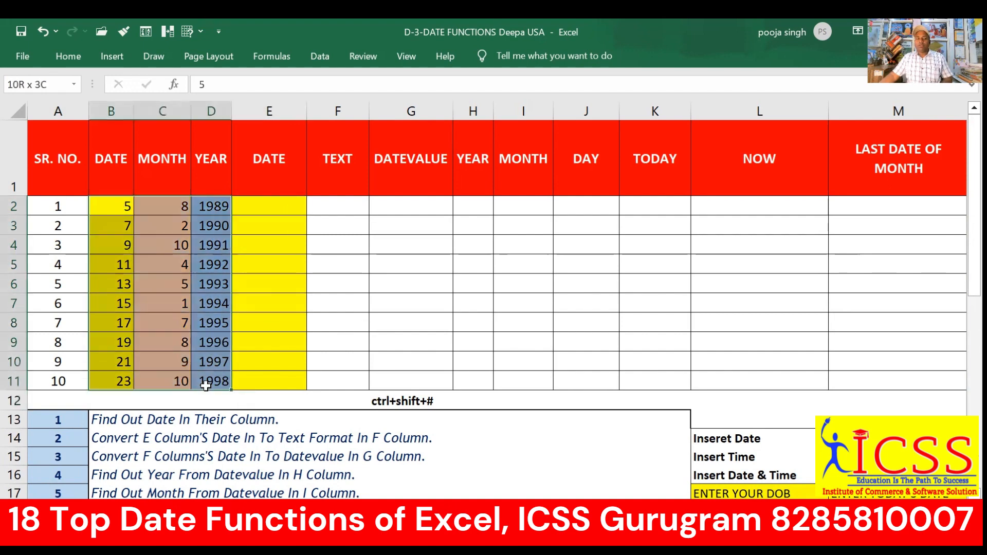
- Enter =DATE(D2,C2,B2) in cell E2 and fill the formula down to E11
click(262, 207)
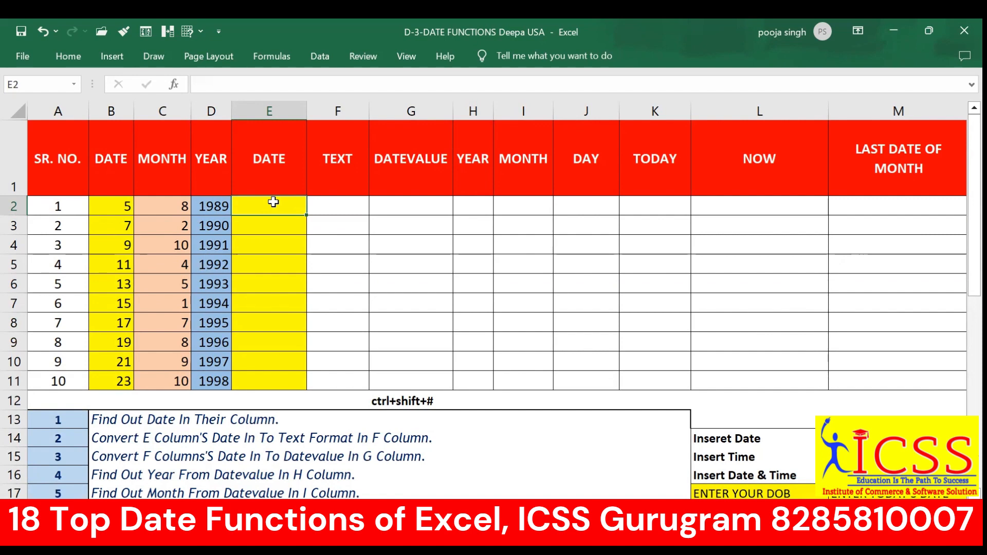
text(=)
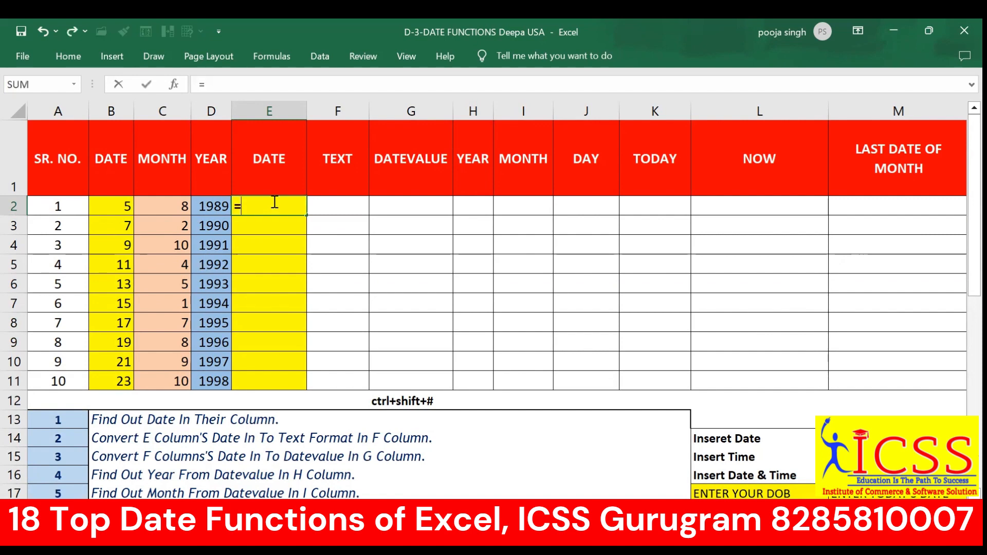
text(date)
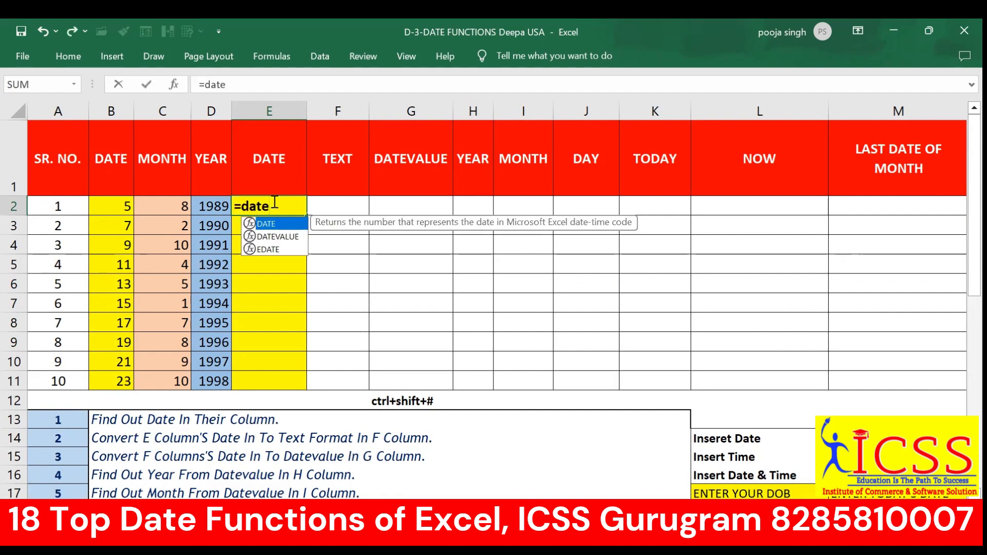
key(Tab)
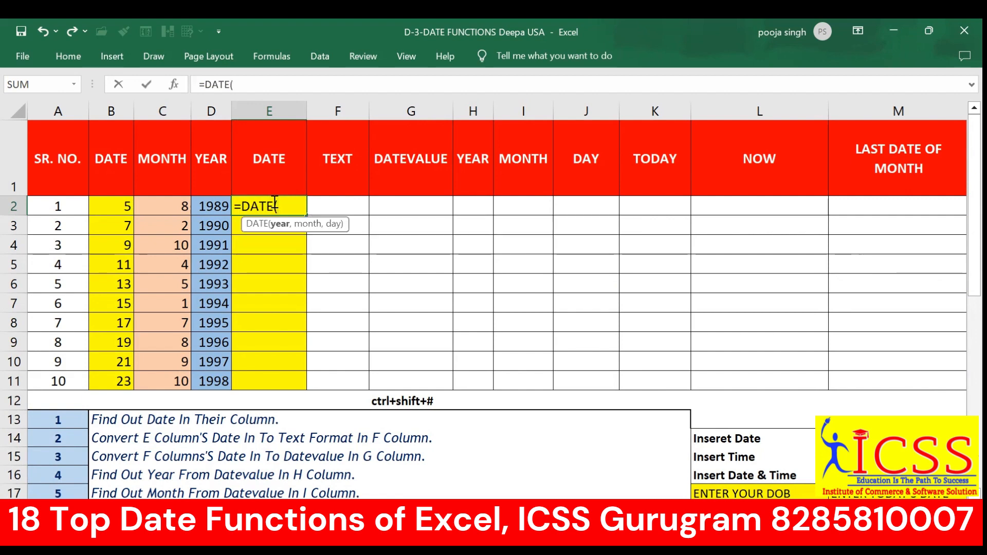
click(215, 200)
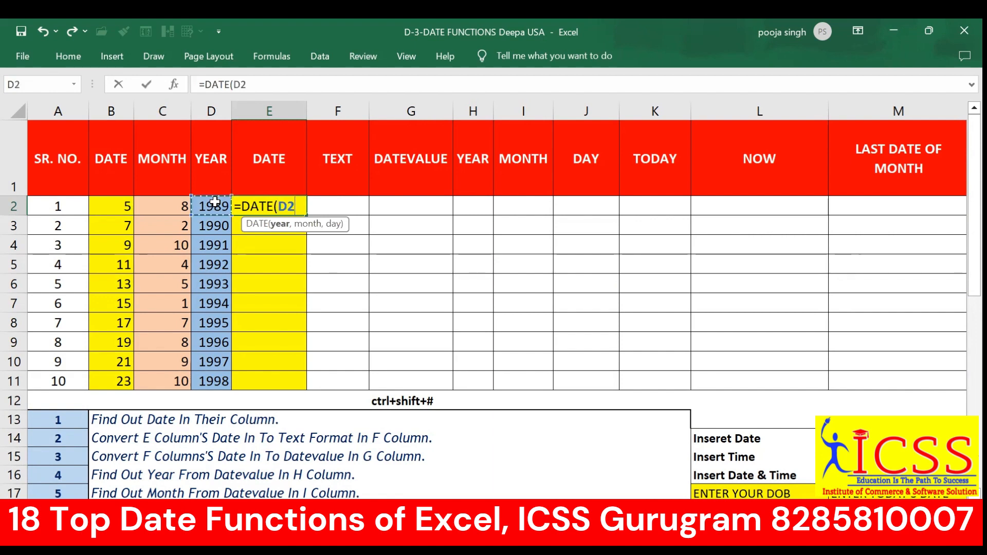
text(,)
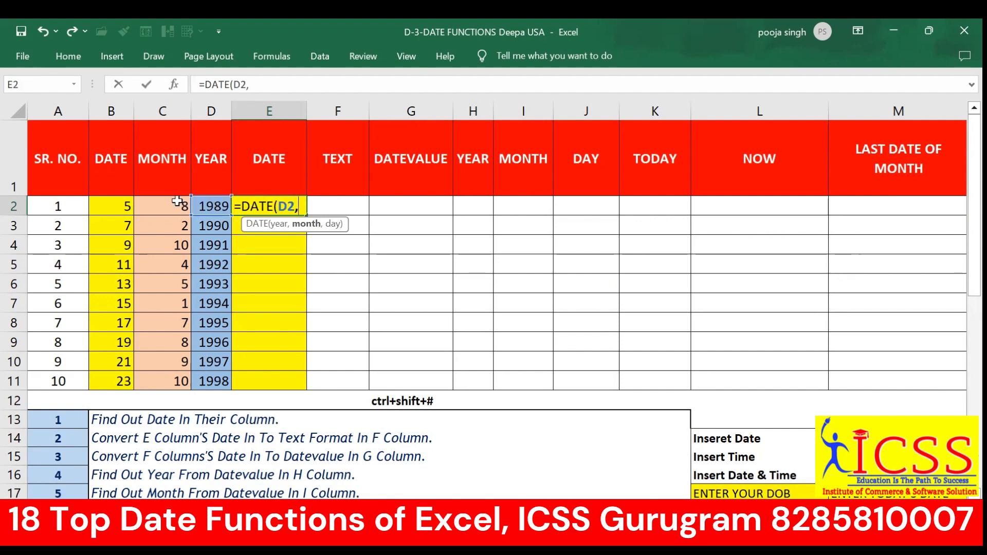
click(167, 205)
text(,)
click(111, 206)
key(Return)
click(305, 214)
drag(305, 216, 236, 391)
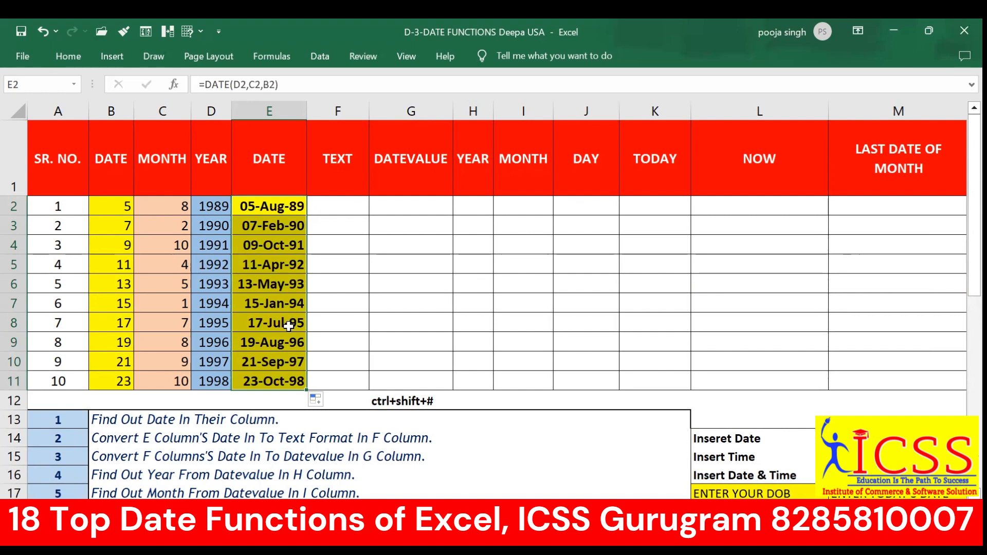
- Switch the dates in E2:E11 to the General number format and back to the day-month-year date format
drag(264, 206, 277, 375)
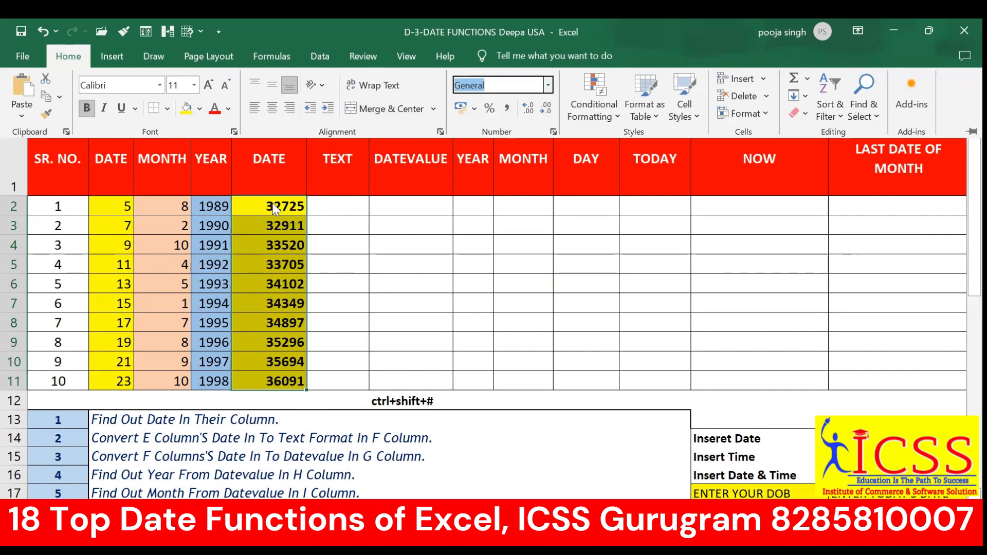
click(286, 216)
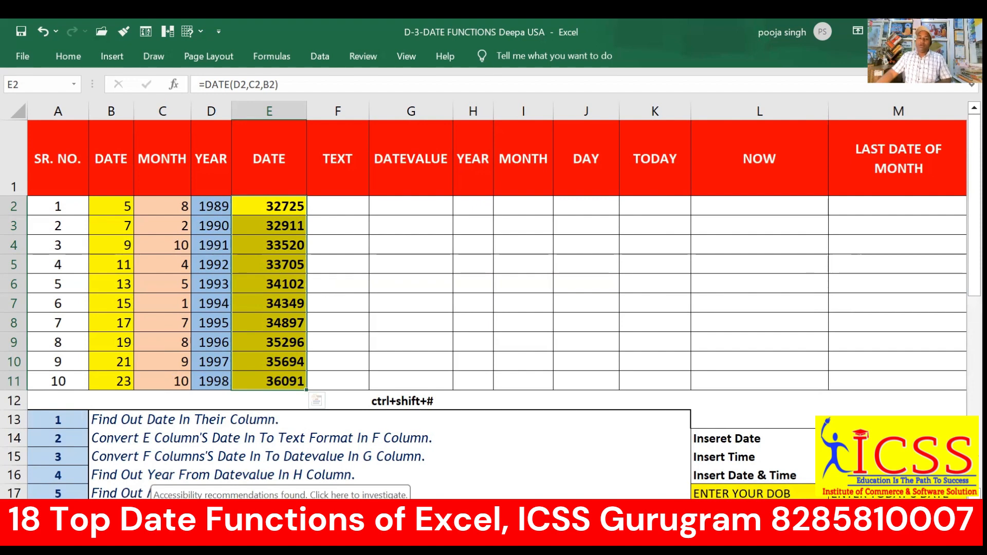
key(ctrl+shift+3)
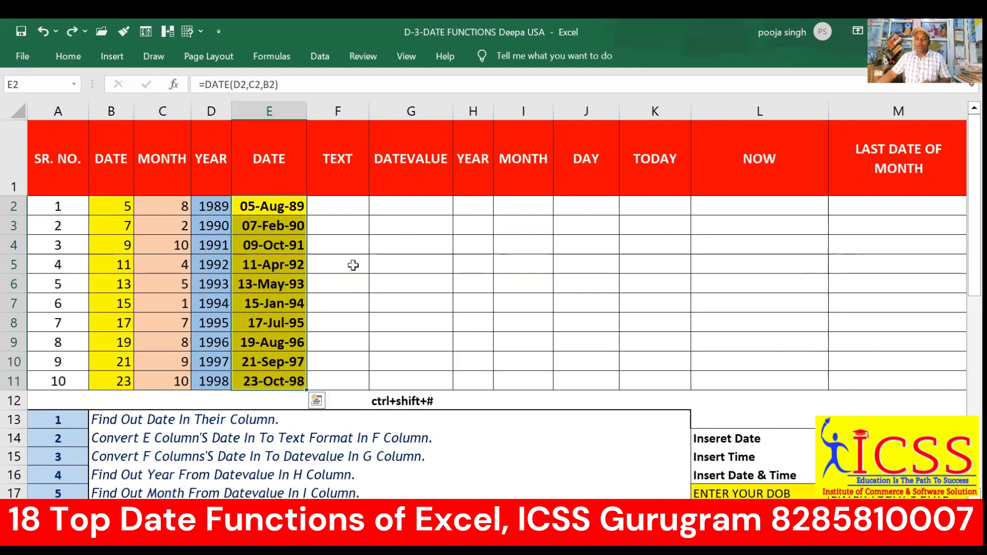
- Enter =DATEVALUE(E2) in cell G2 to try converting the first date to its serial number
click(397, 209)
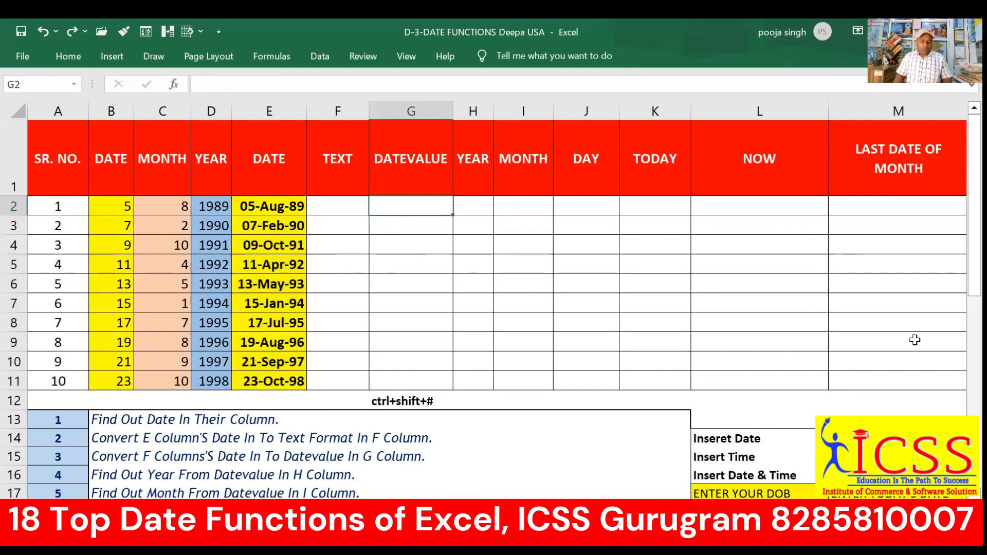
text(=)
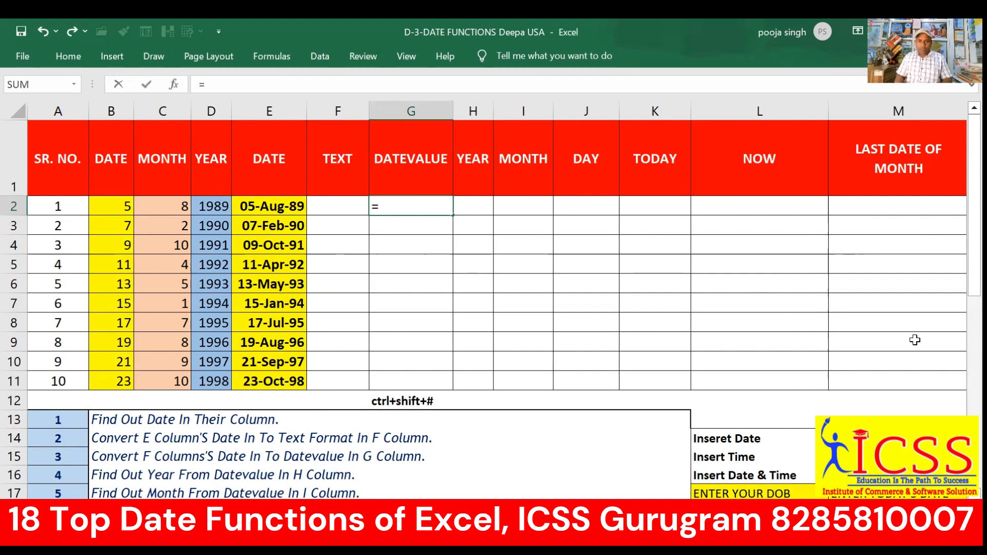
text(date)
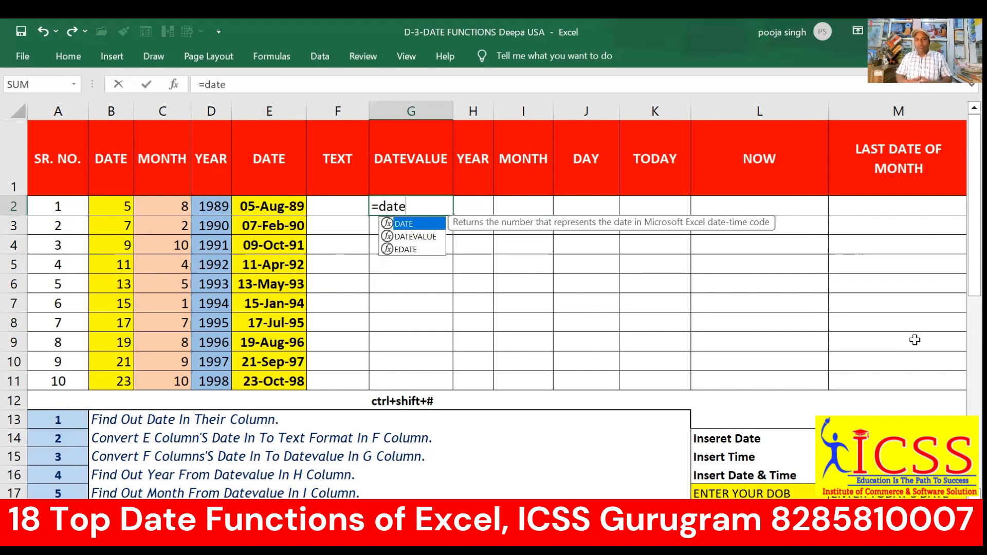
key(Down)
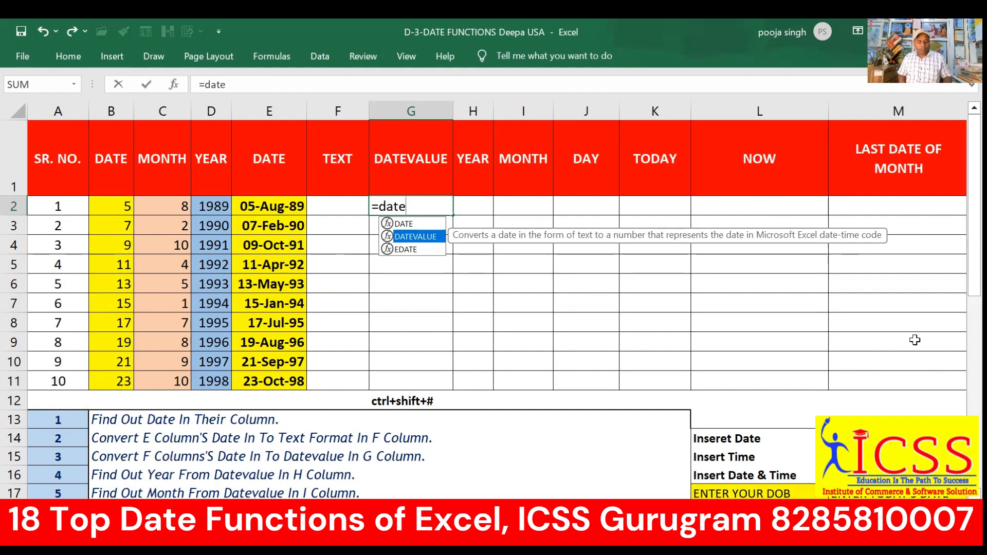
key(Tab)
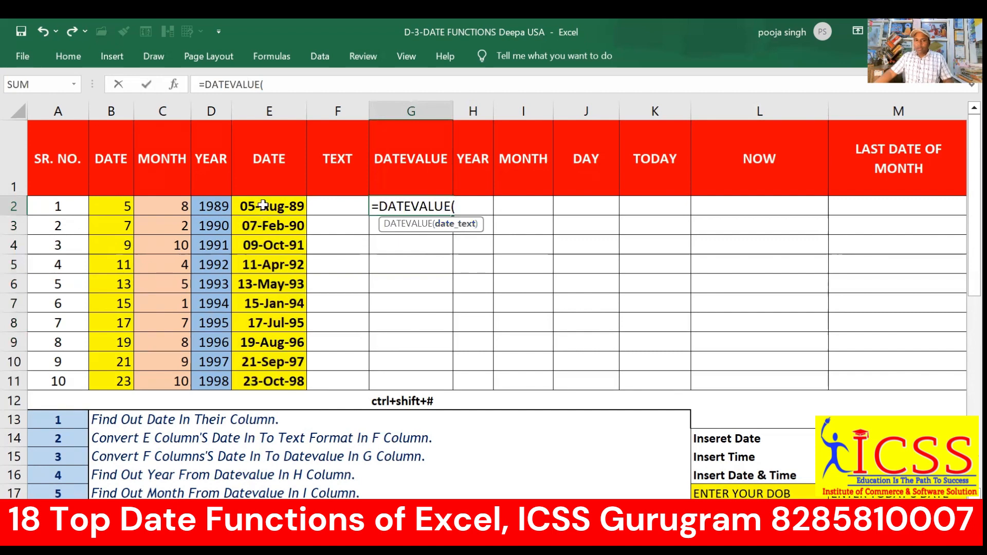
click(263, 204)
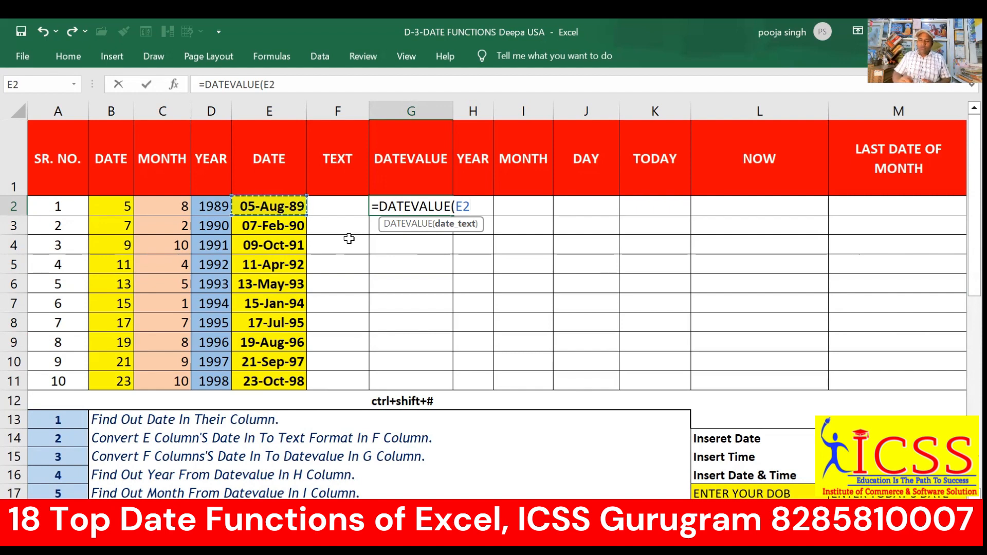
text())
key(Return)
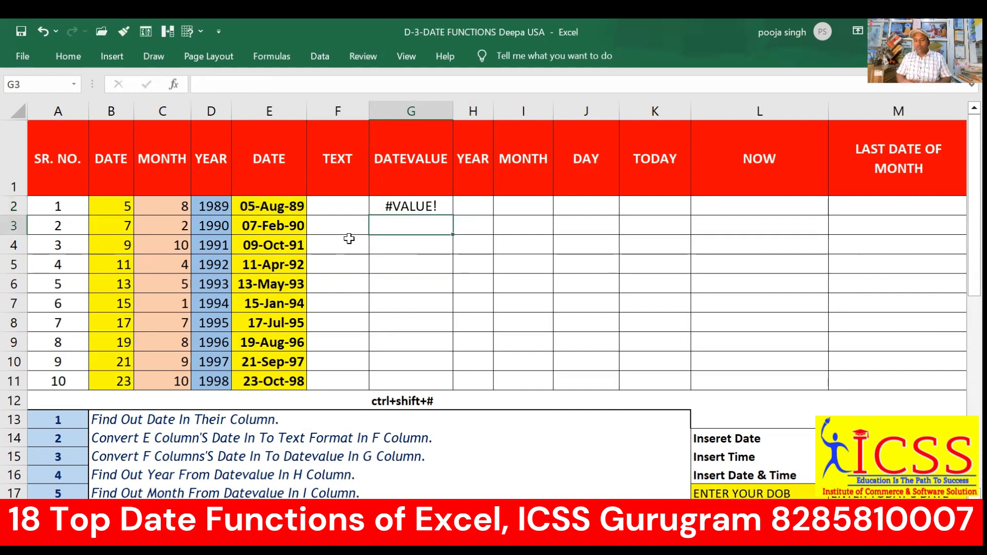
- Widen column E and check how the dates in E2:E11 are aligned within their cells
click(284, 206)
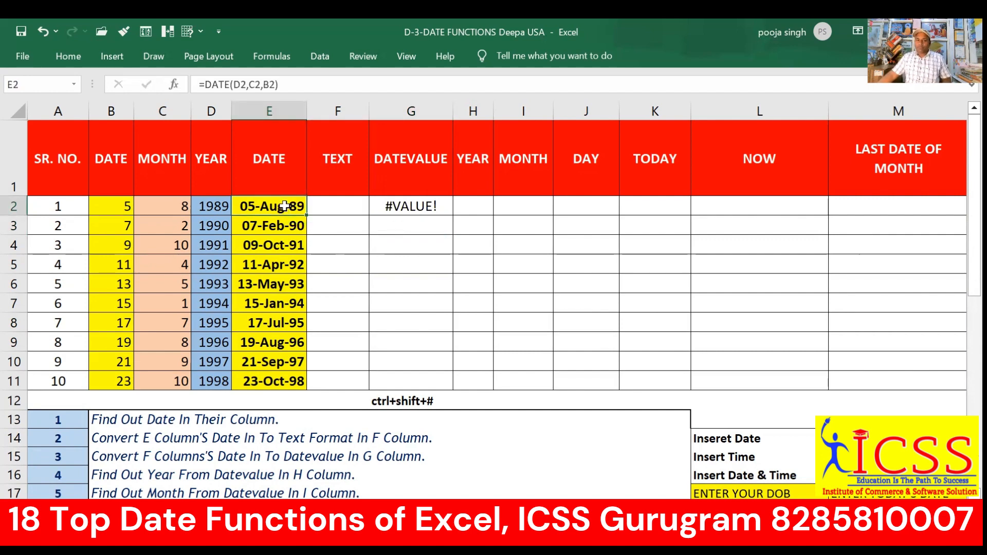
click(451, 209)
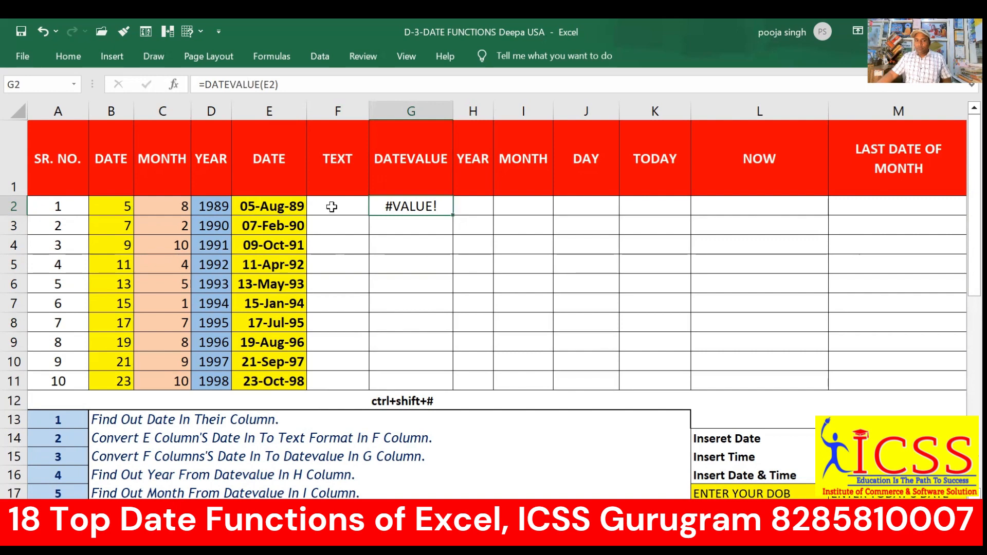
click(288, 204)
drag(306, 111, 353, 111)
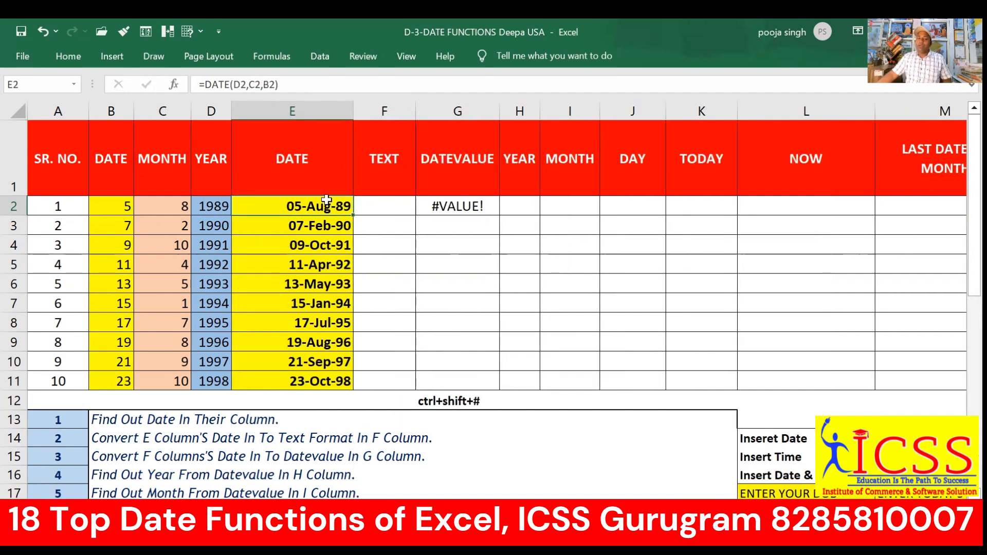
drag(326, 204, 329, 380)
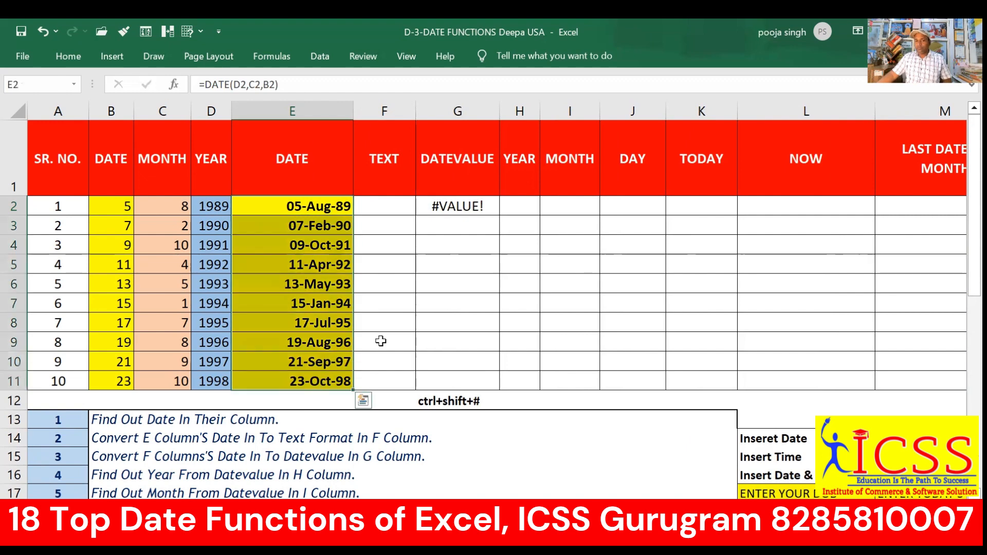
click(339, 280)
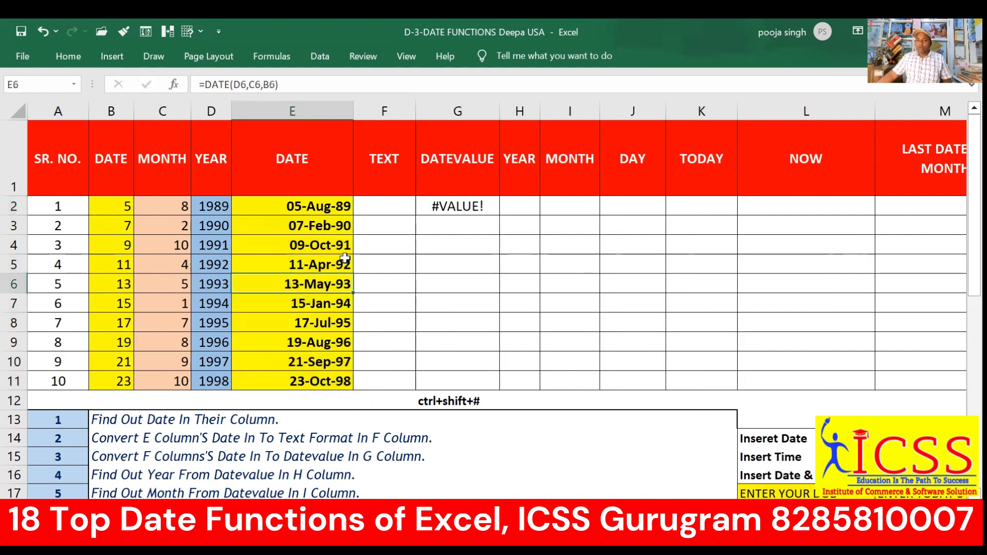
- Enter 55, a person's first name and 44 in cells G4 to G6 to compare number and text alignment, and undo the three entries
click(467, 249)
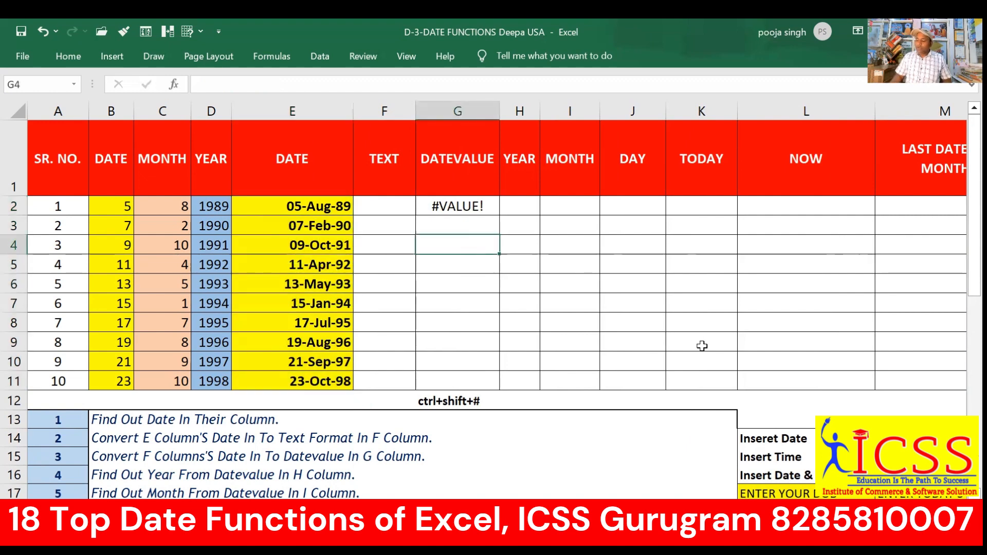
text(55)
key(Return)
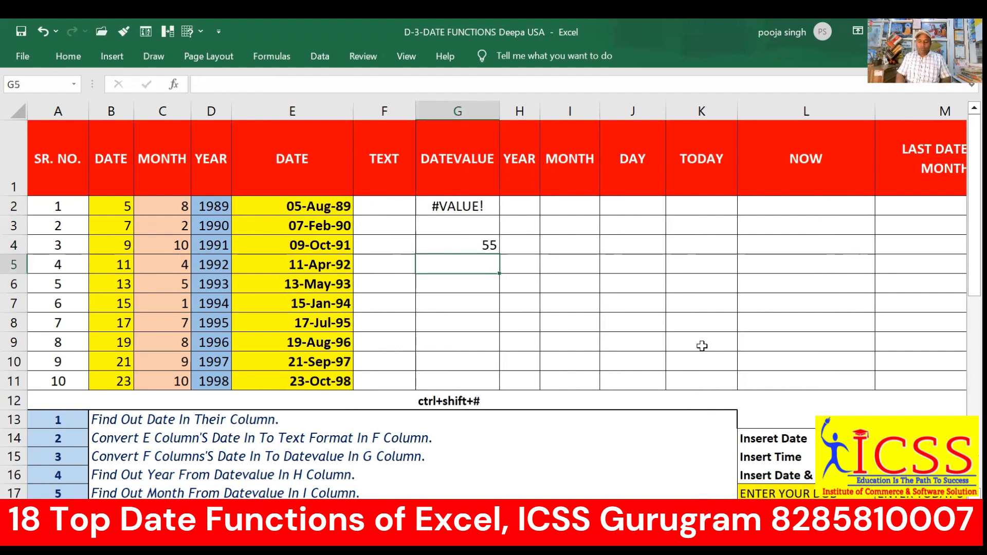
text(Pooja)
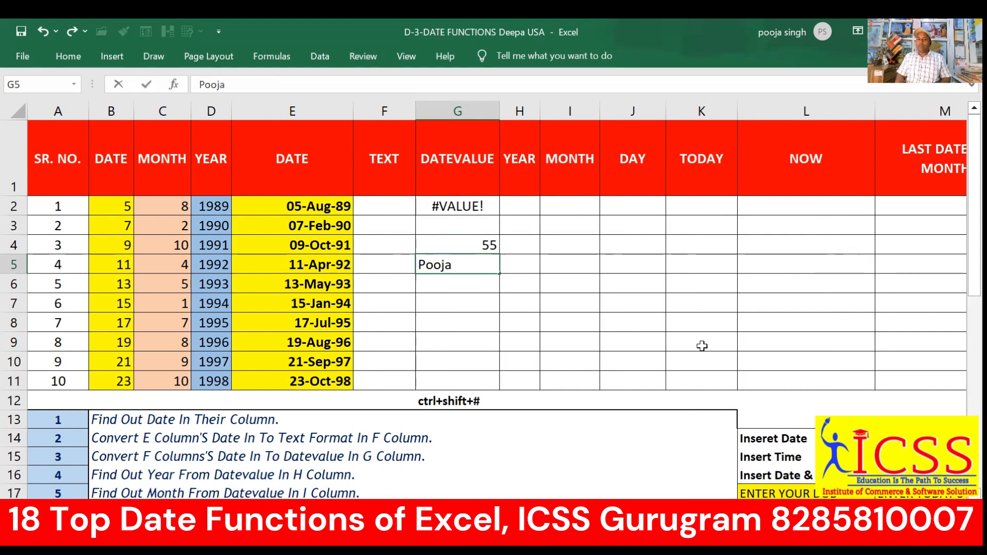
key(Return)
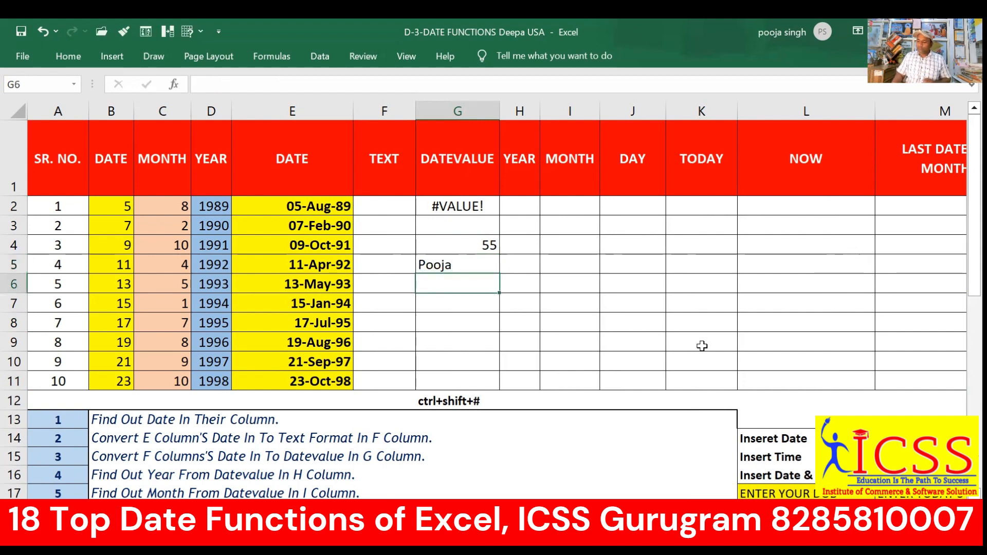
text(44)
key(Return)
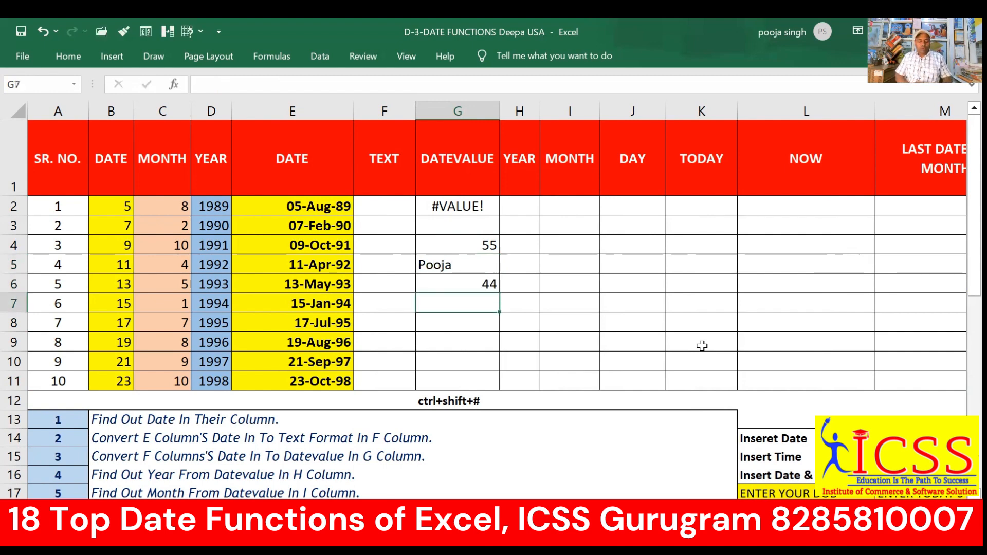
key(ctrl+z)
key(ctrl+z)
key(ctrl+z)
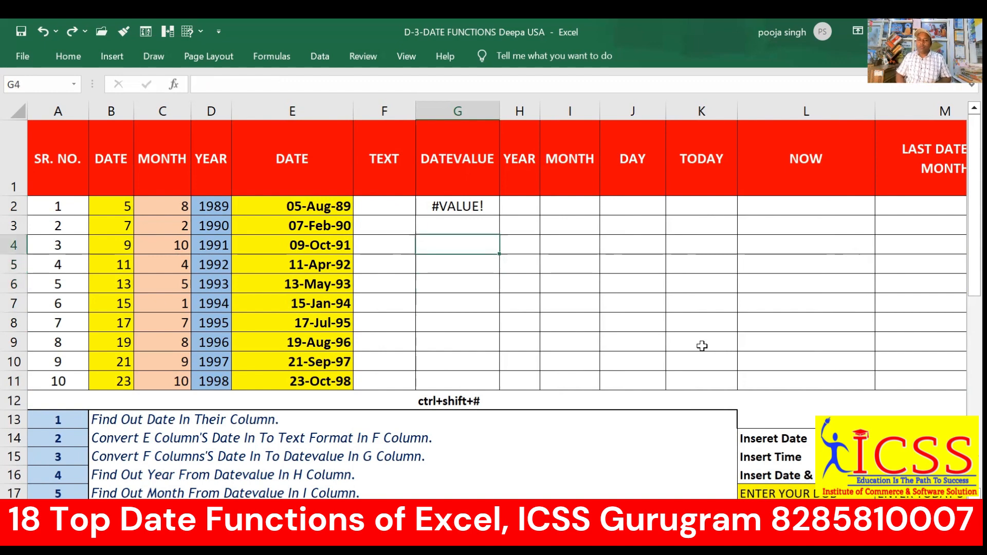
- Undo the widening of column E and widen the TEXT column F
key(Up)
key(Up)
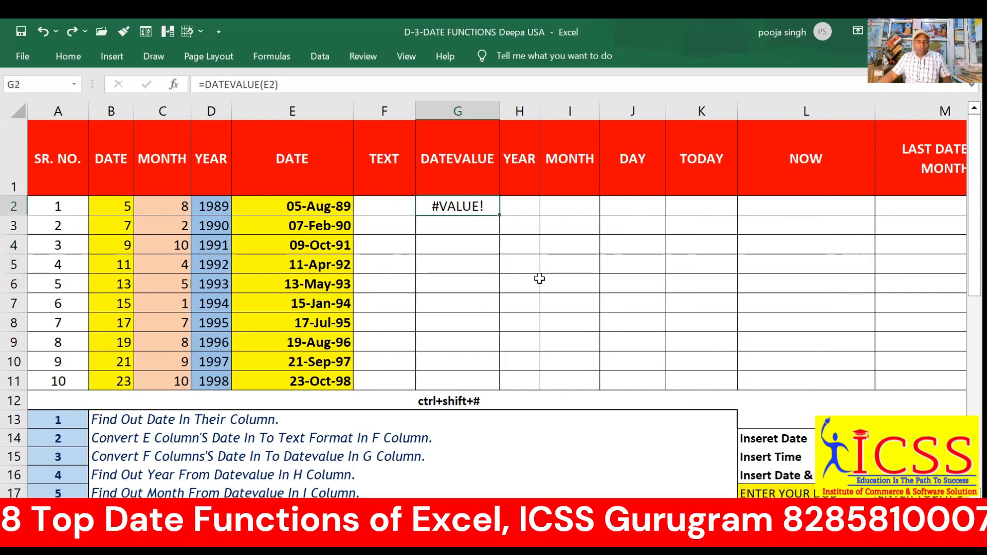
key(ctrl+z)
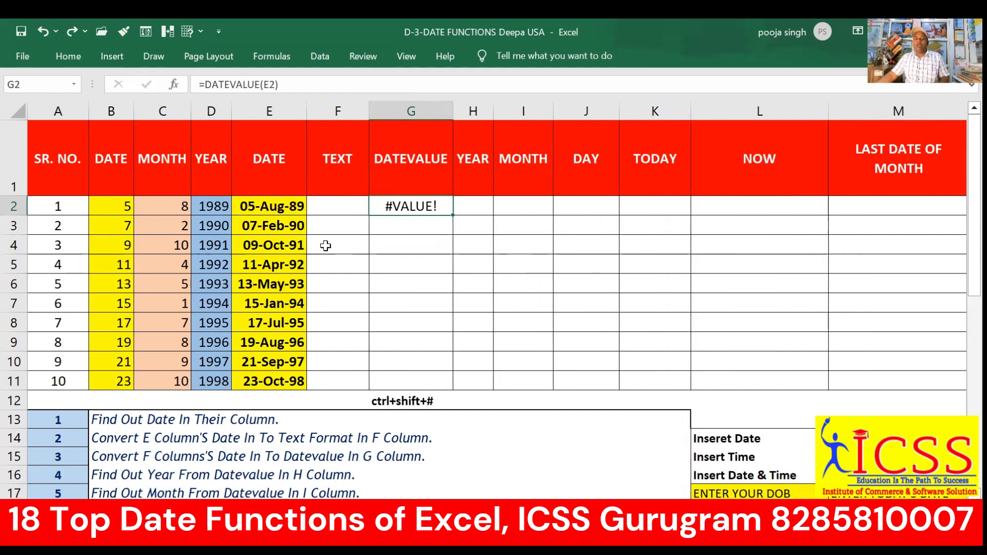
drag(337, 147, 343, 381)
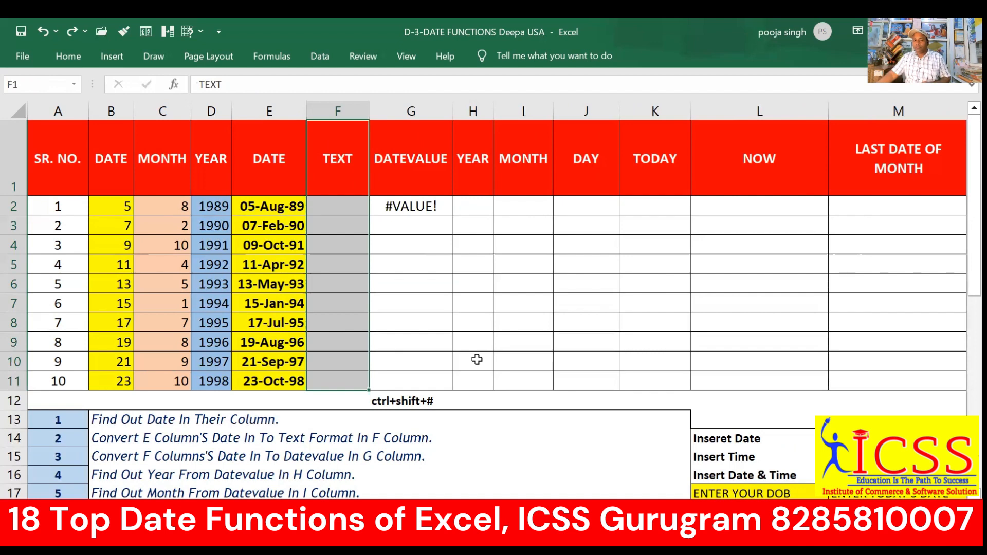
click(404, 211)
click(371, 110)
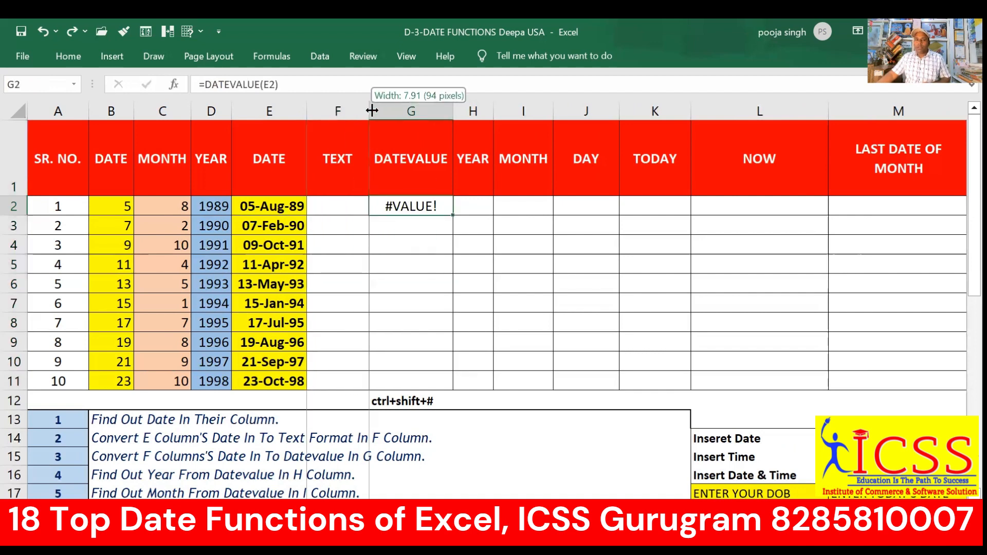
drag(371, 110, 408, 110)
- Enter =TEXT(E2,"DD-MM-YY") in cell F2 and fill the formula down to F11
click(333, 207)
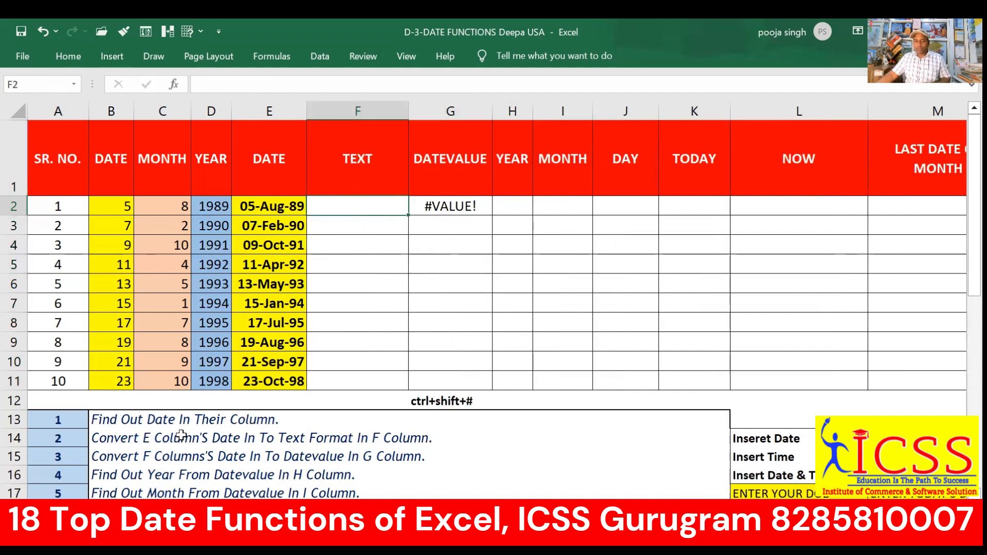
text(=text)
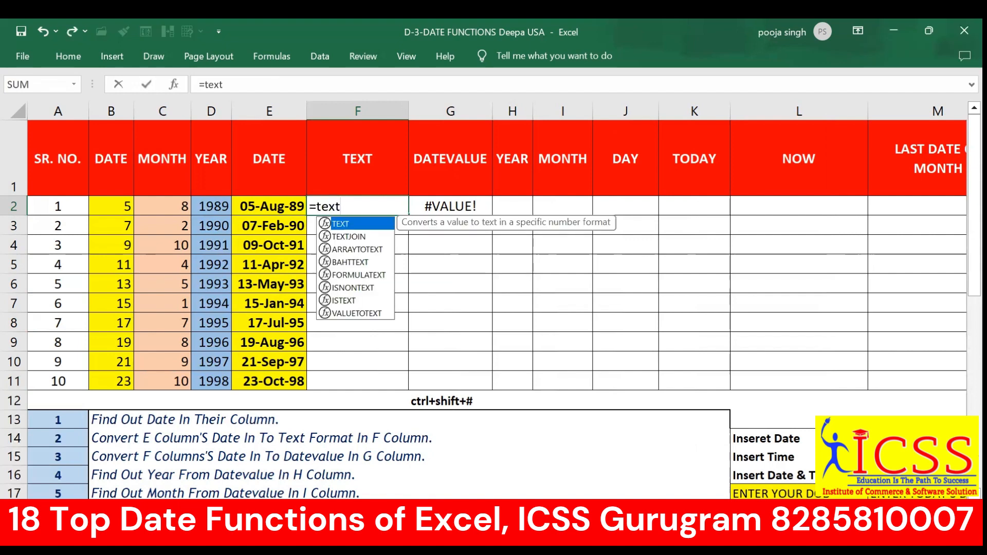
key(Tab)
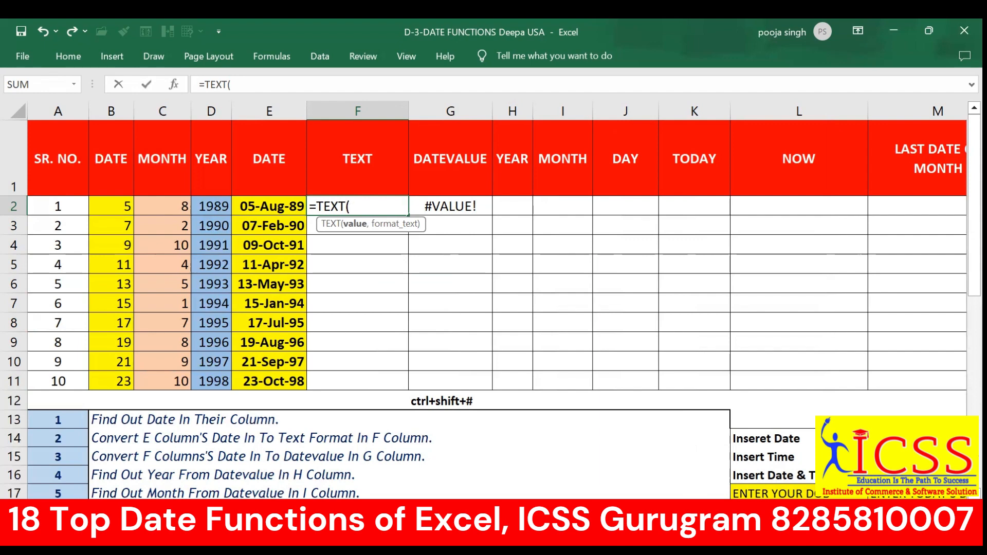
click(289, 208)
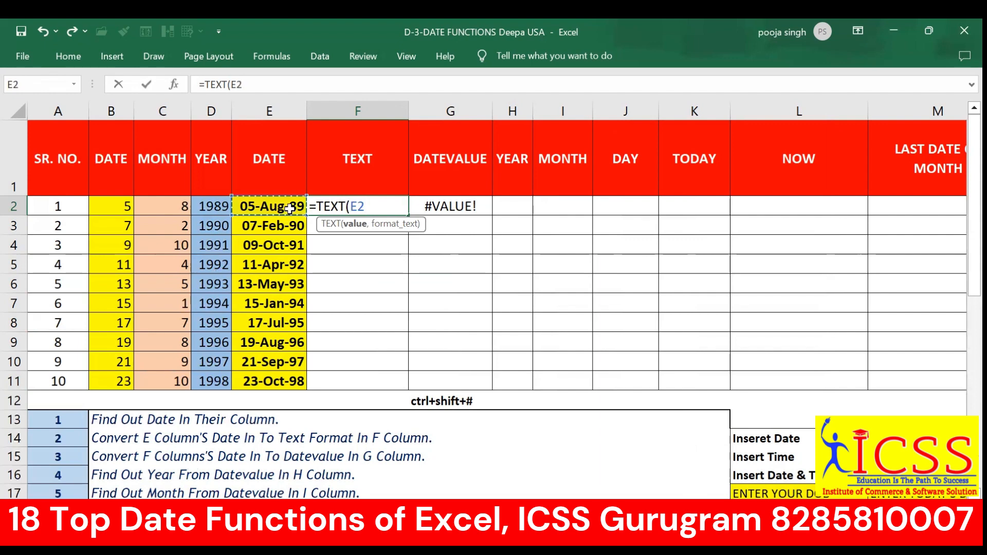
text(,)
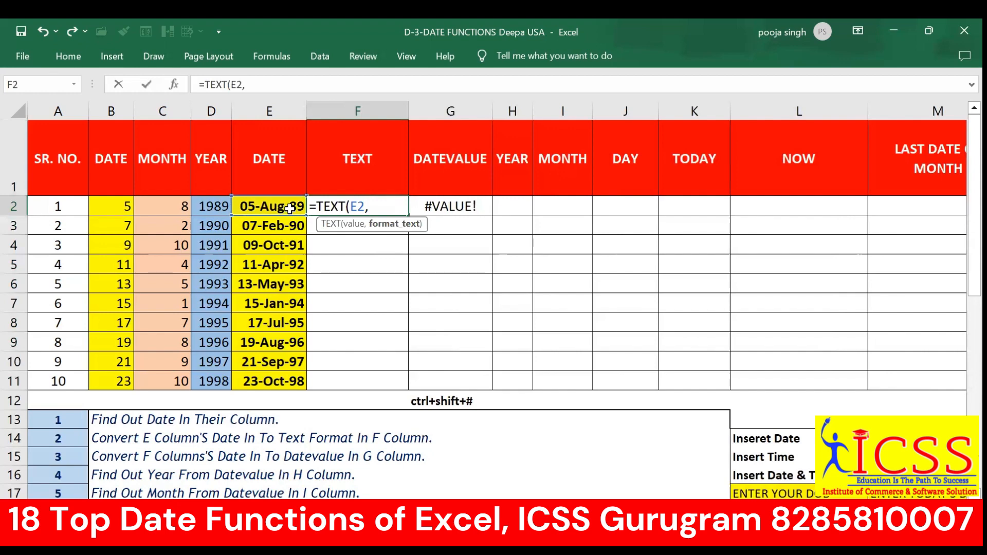
text("DD-MM)
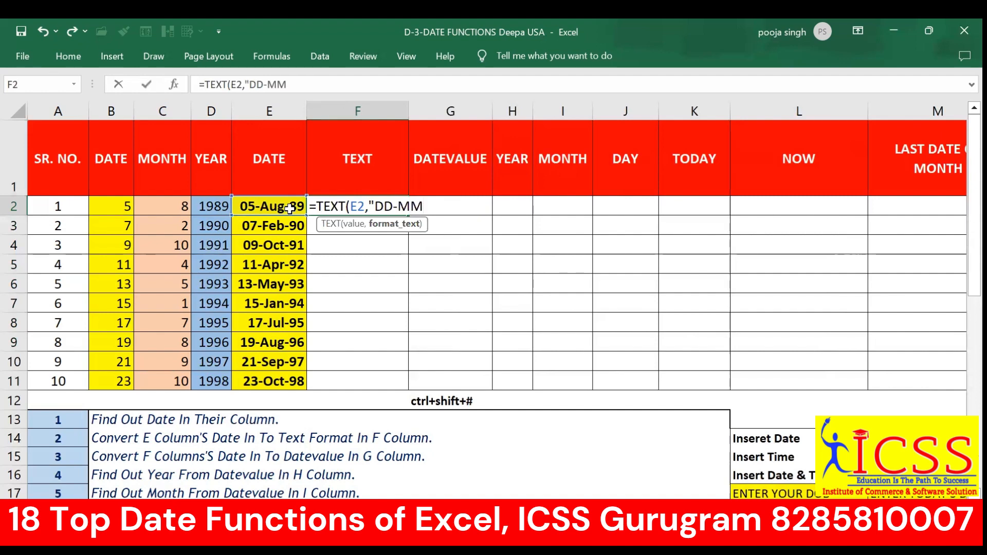
text(-YY"))
key(Return)
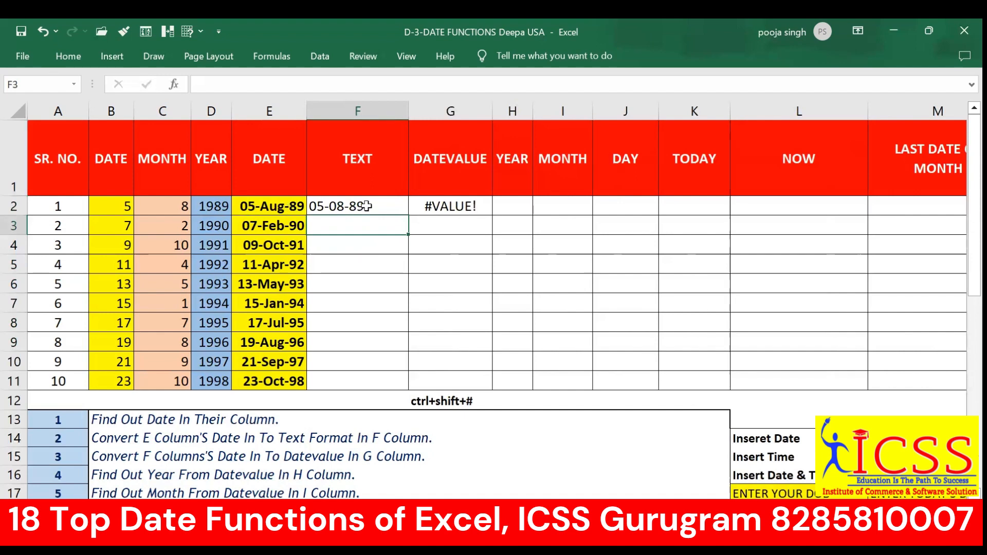
click(382, 205)
drag(411, 212, 406, 386)
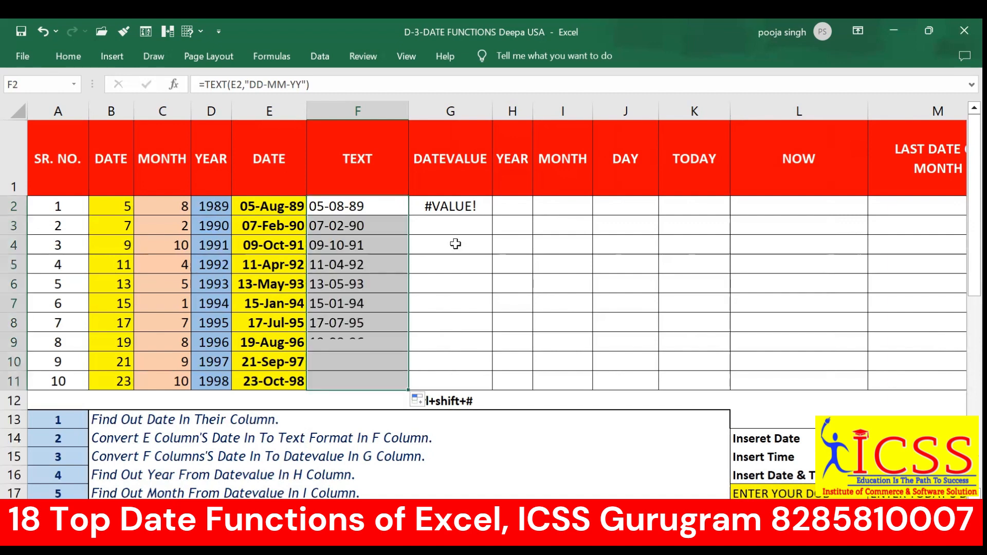
- Replace the formula in cell G2 with =DATEVALUE(F2) and fill it down to G11
click(451, 206)
drag(354, 206, 364, 383)
click(481, 208)
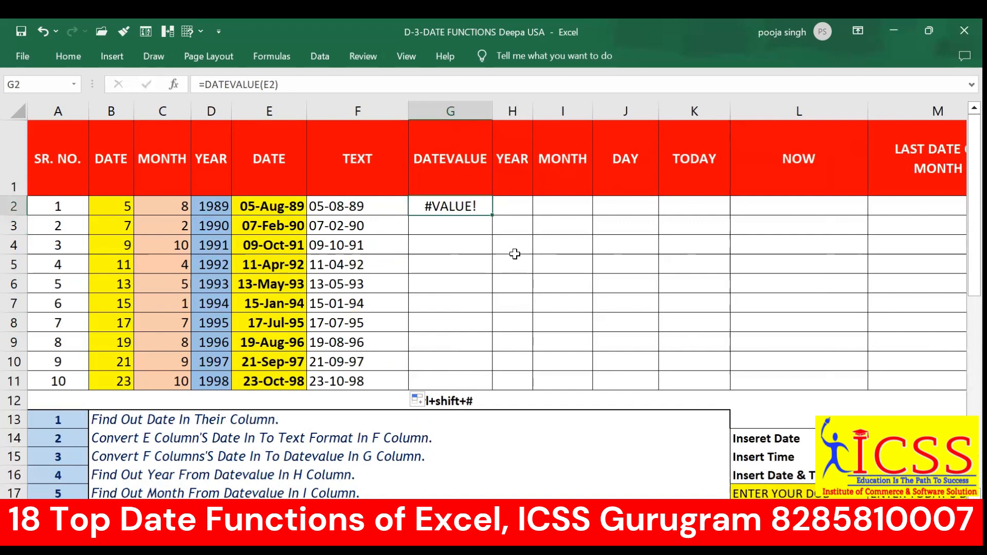
text(=)
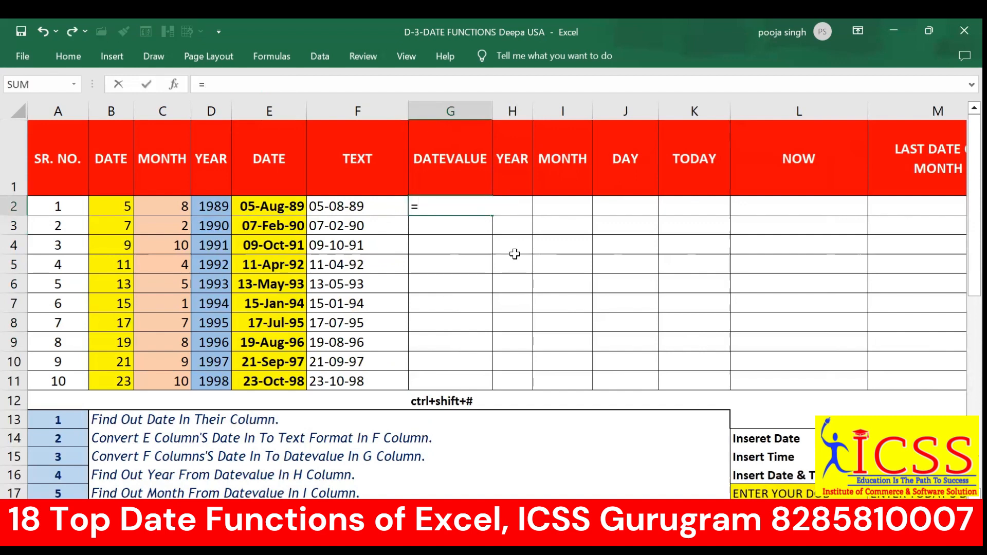
text(date)
key(Down)
key(Tab)
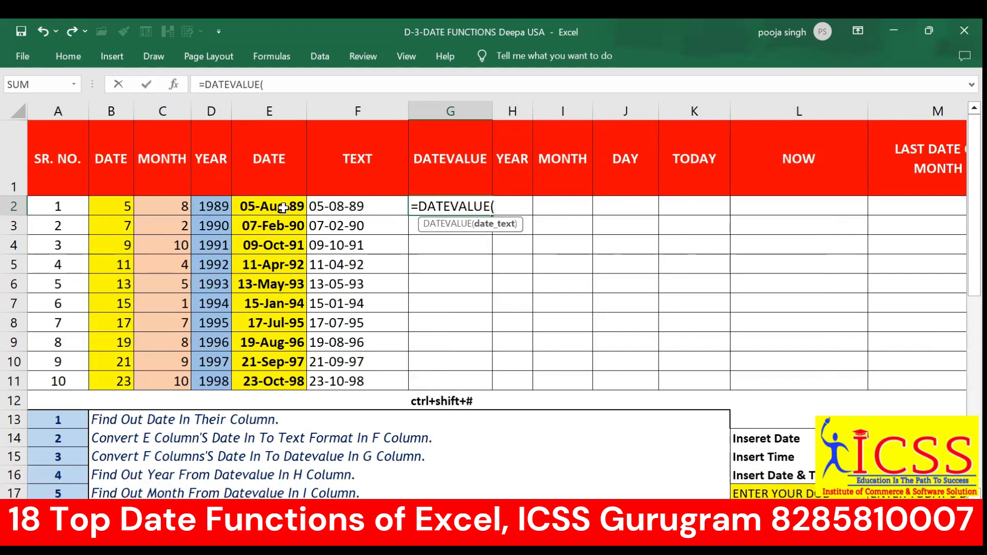
click(333, 206)
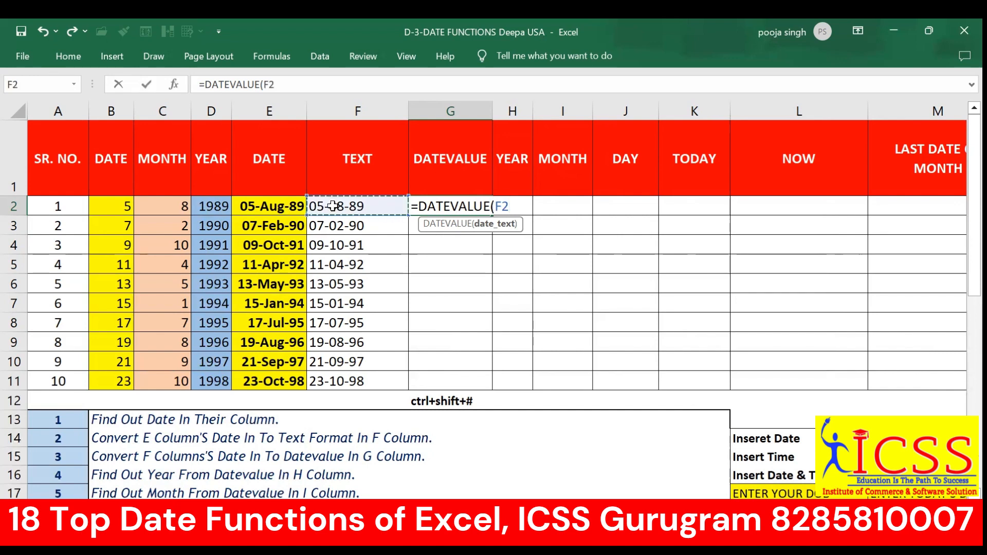
key(Return)
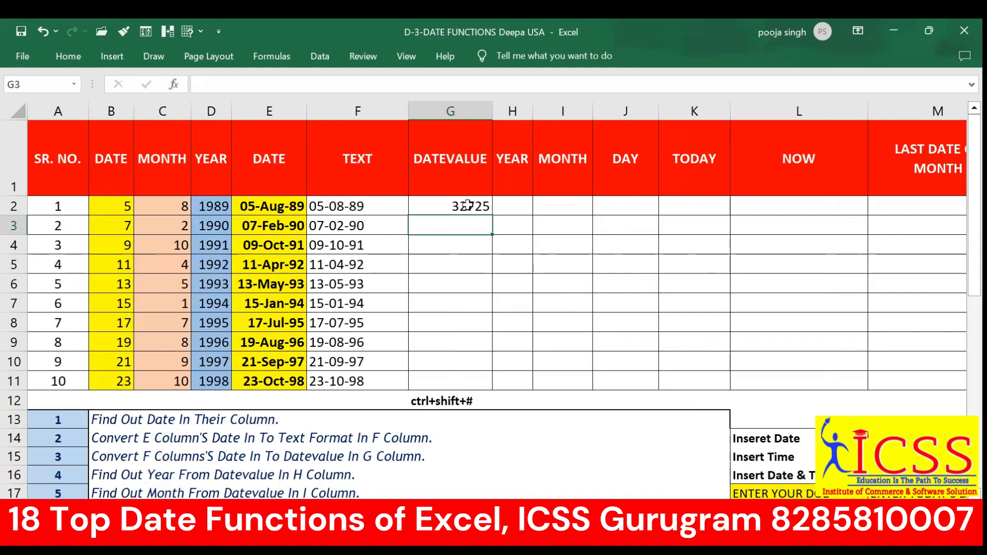
click(470, 205)
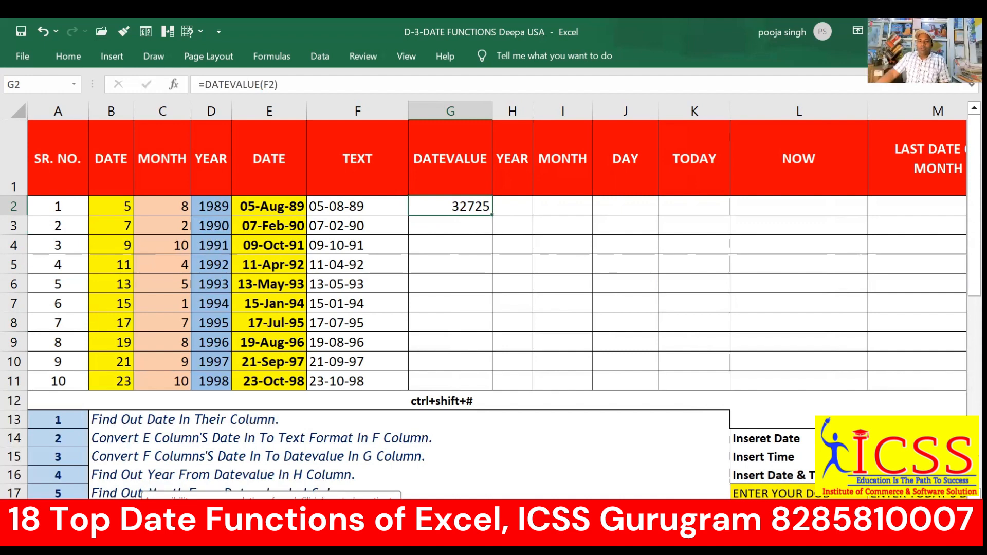
drag(492, 213, 475, 386)
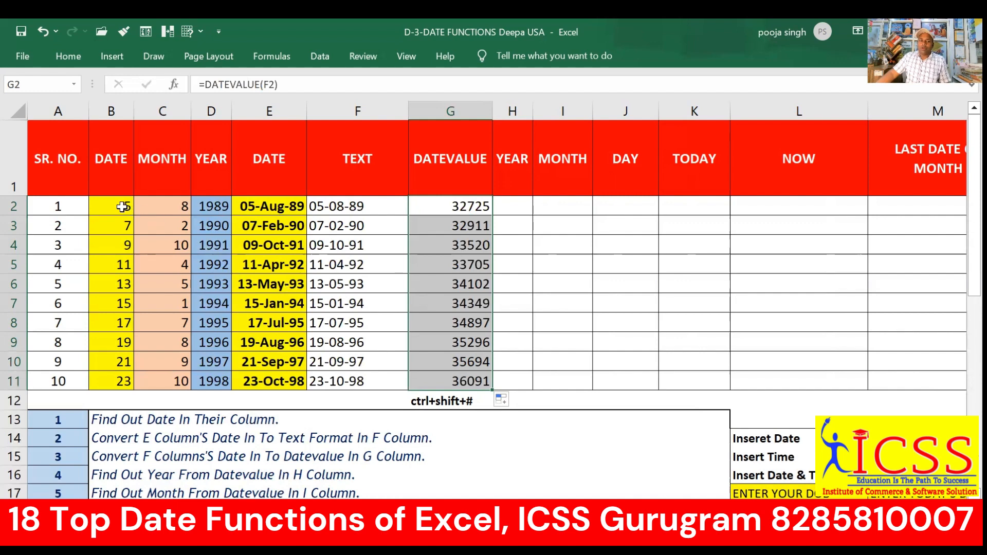
- Review the date parts in B2:D11, the dates in E2:E11, the text dates in F2:F11 and the DATEVALUE results in G2:G11
drag(124, 206, 216, 382)
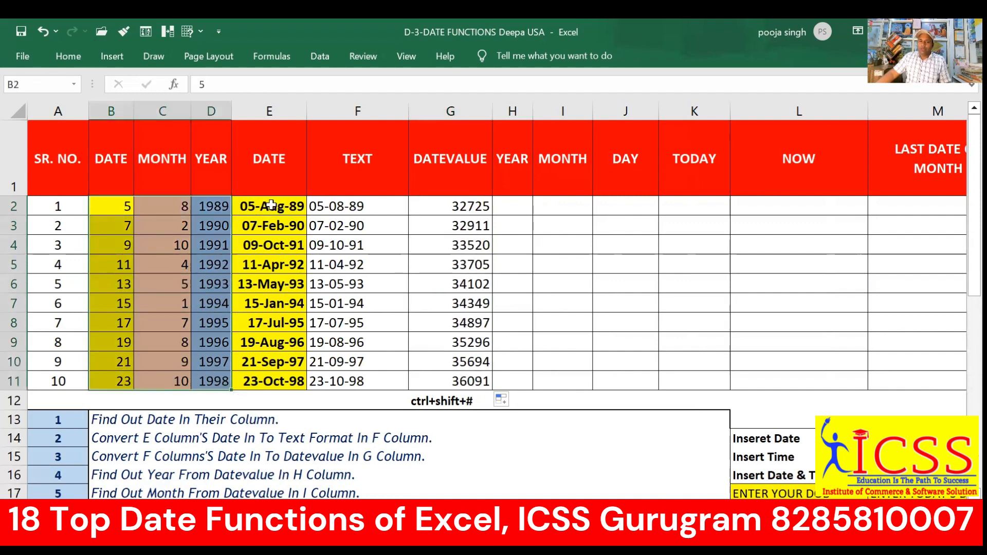
drag(267, 206, 301, 383)
drag(368, 206, 360, 383)
click(459, 207)
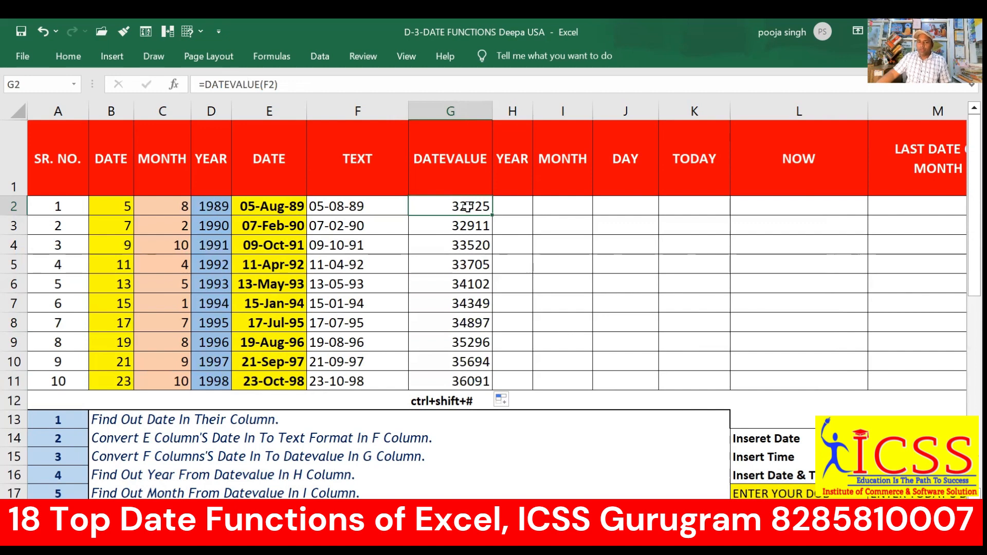
mouse_move(467, 206)
mouse_down()
mouse_move(473, 341)
mouse_move(486, 381)
mouse_up()
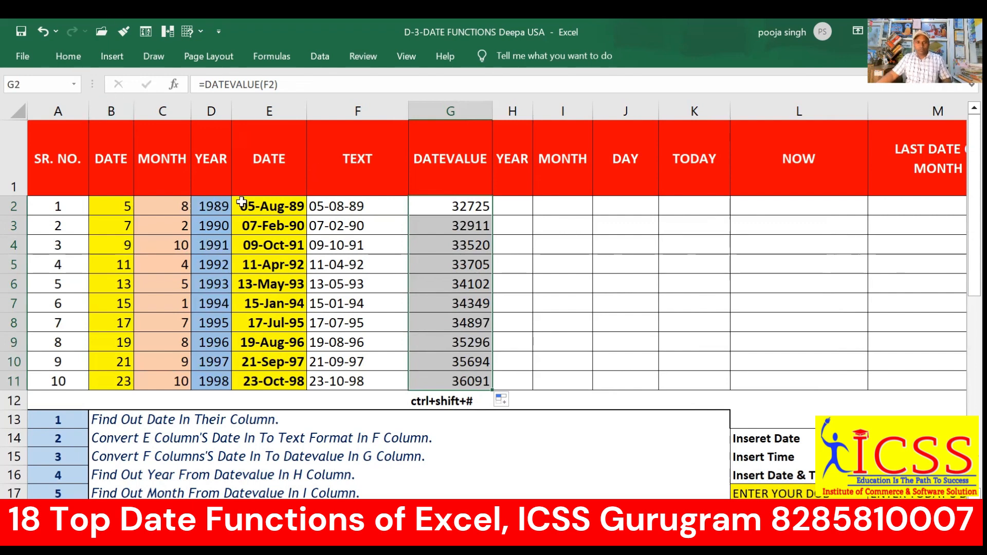
- Apply the Short Date number format to the text date in cell F3
click(358, 229)
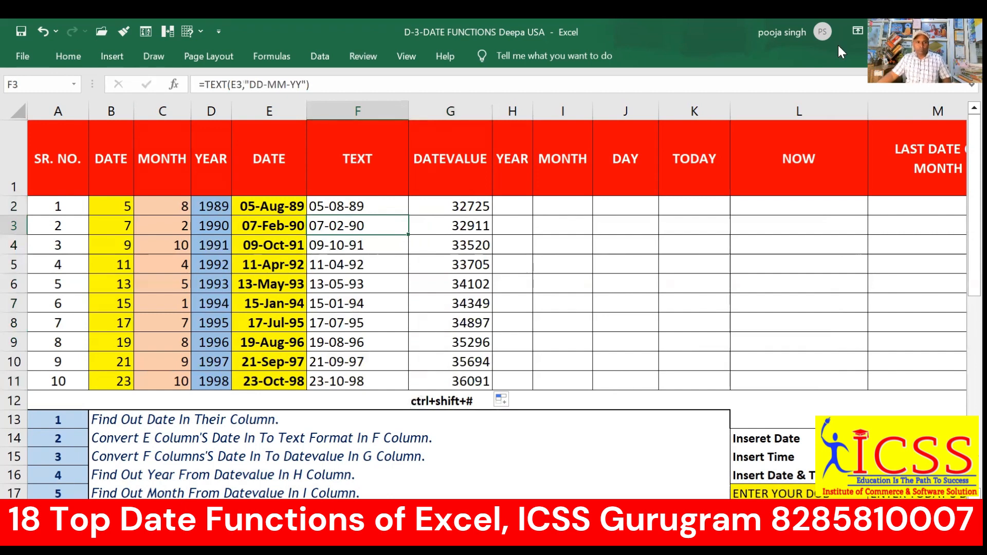
click(69, 57)
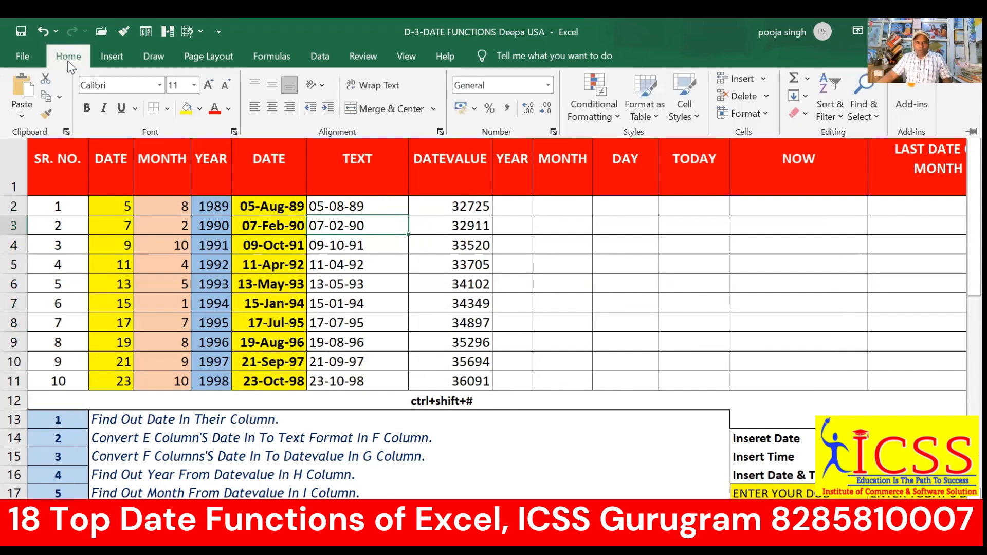
click(548, 85)
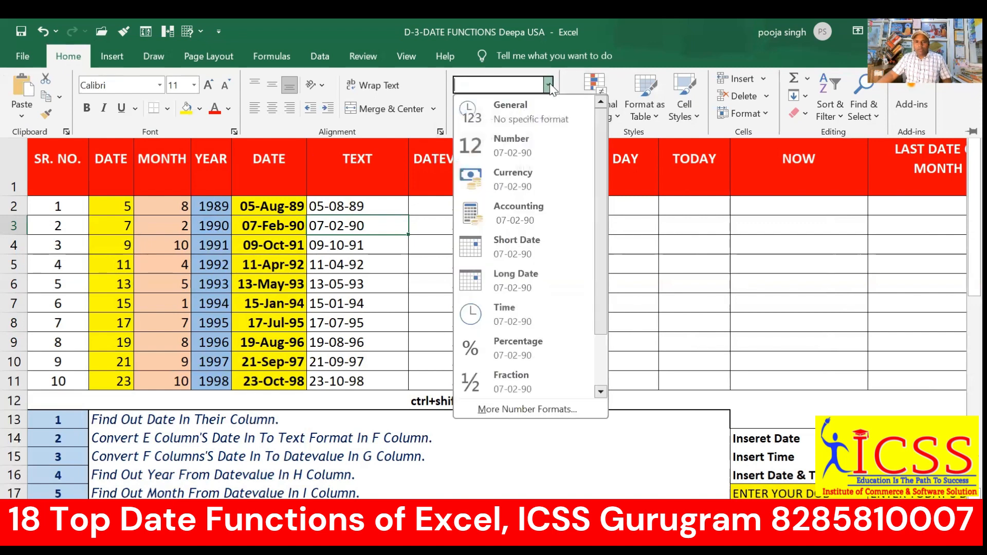
click(518, 243)
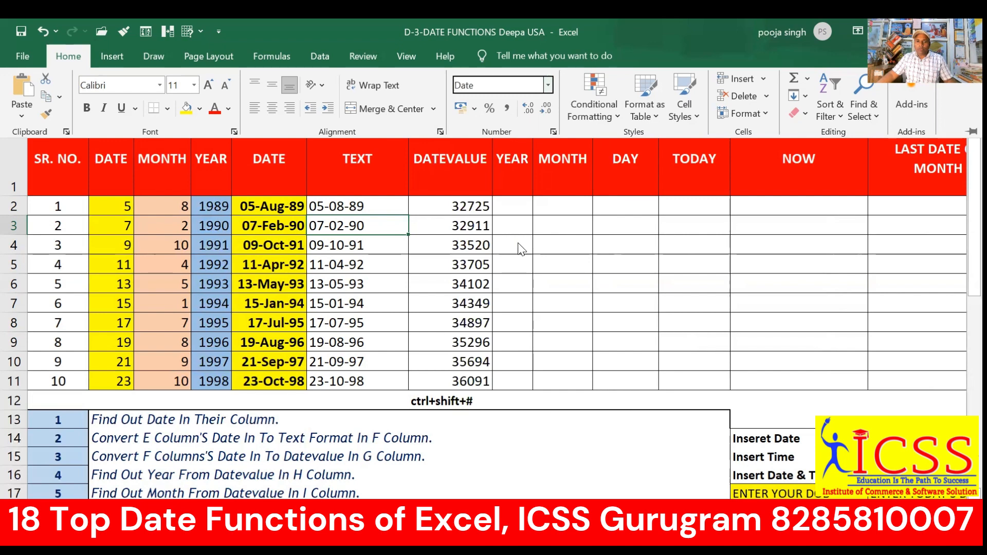
click(465, 247)
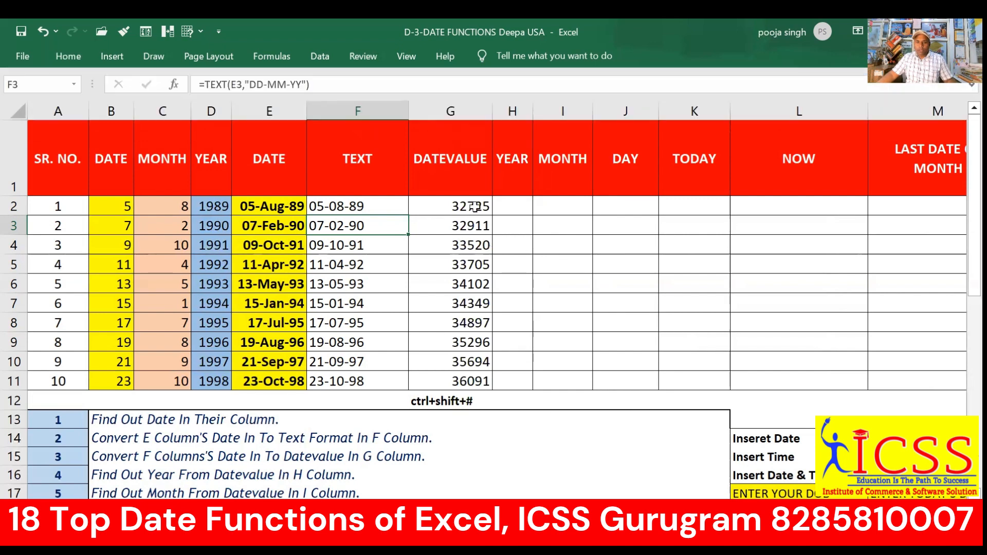
- Try the Short Date number format on the DATEVALUE results in G2:G11 and undo it
click(473, 206)
drag(473, 205, 470, 382)
click(68, 56)
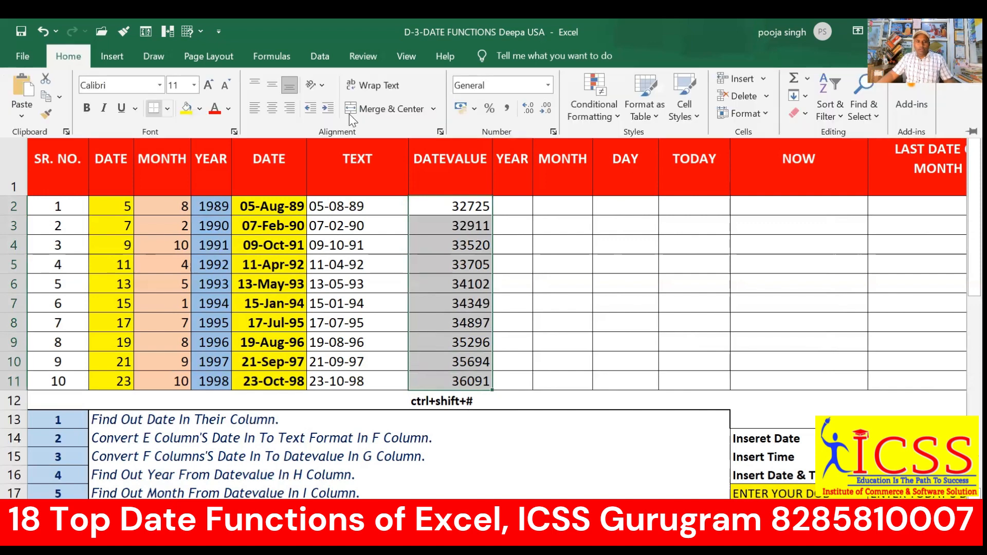
click(547, 90)
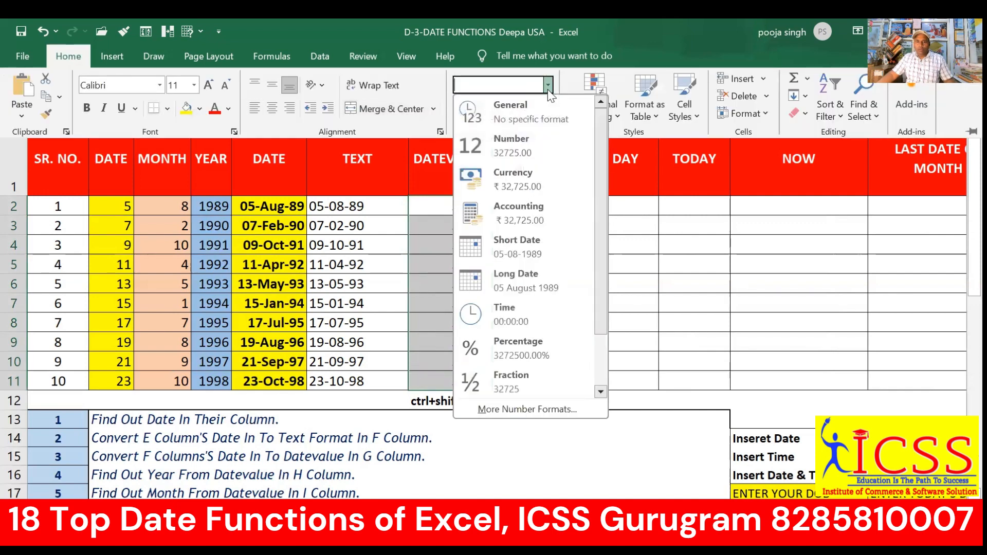
click(526, 248)
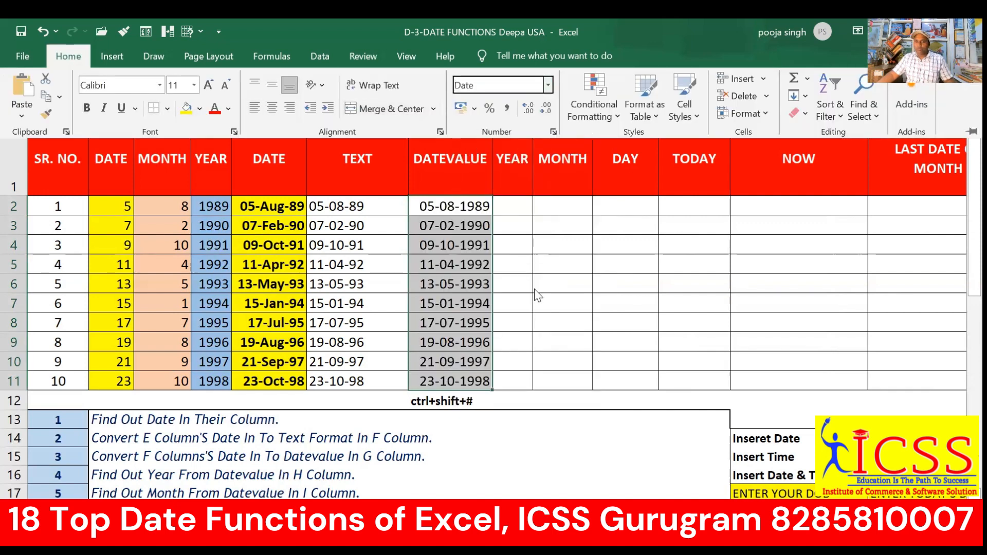
key(ctrl+z)
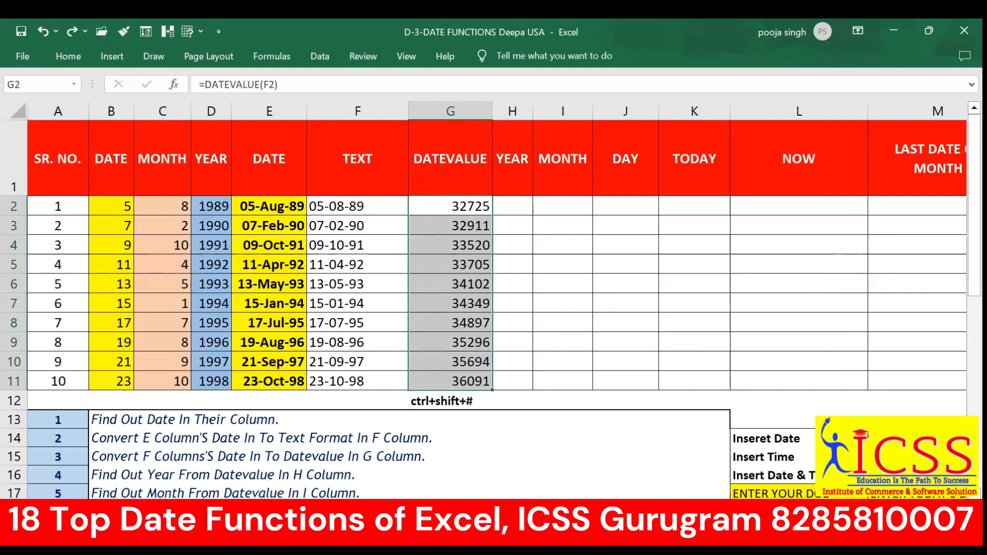
- Try the day-month-year date format, as in 05-Aug-89, twice on G2:G11, undoing it each time
key(ctrl+shift+3)
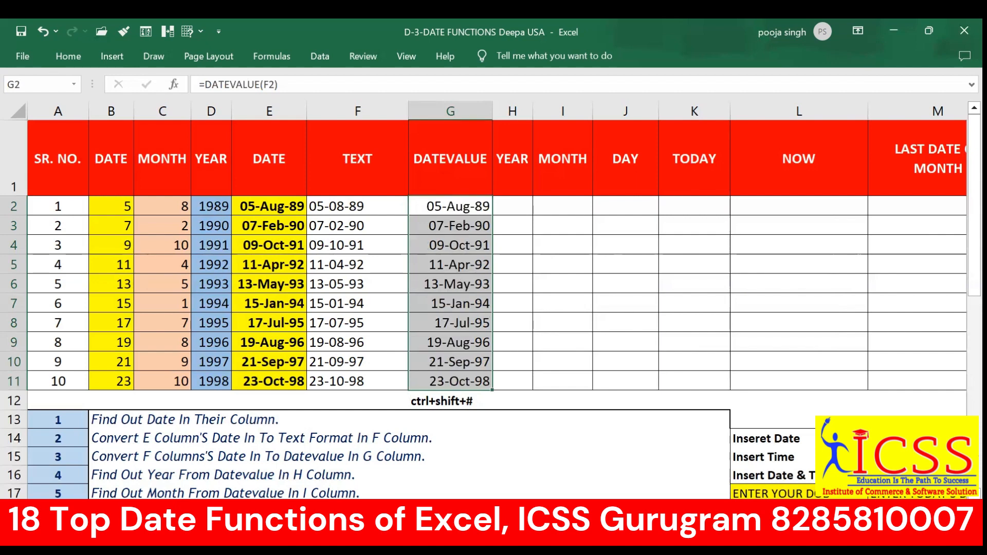
key(ctrl+z)
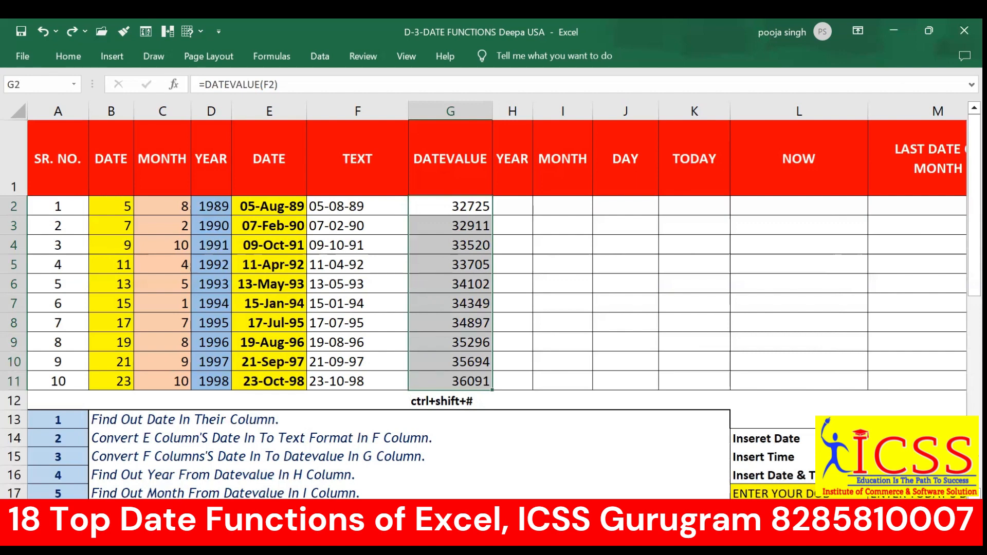
click(623, 306)
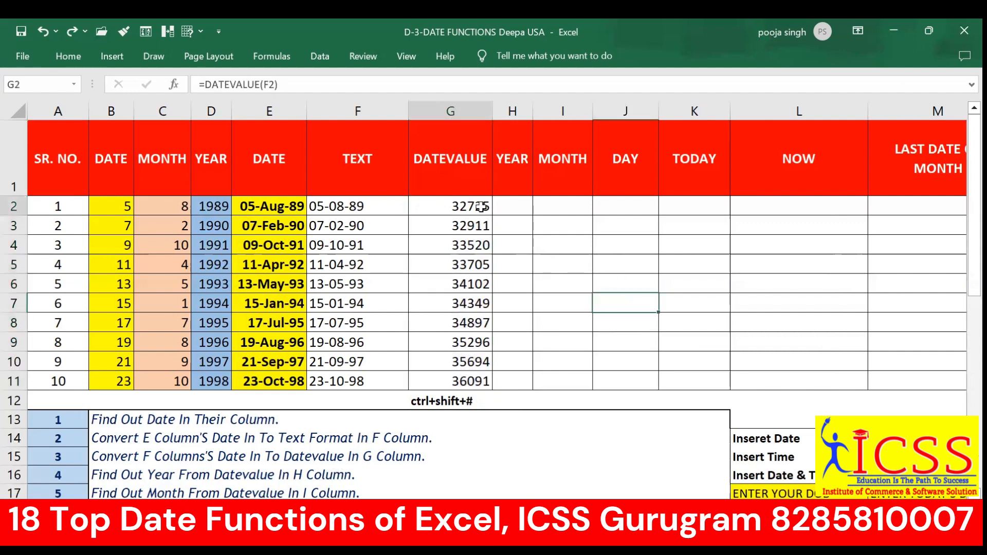
drag(482, 207, 476, 385)
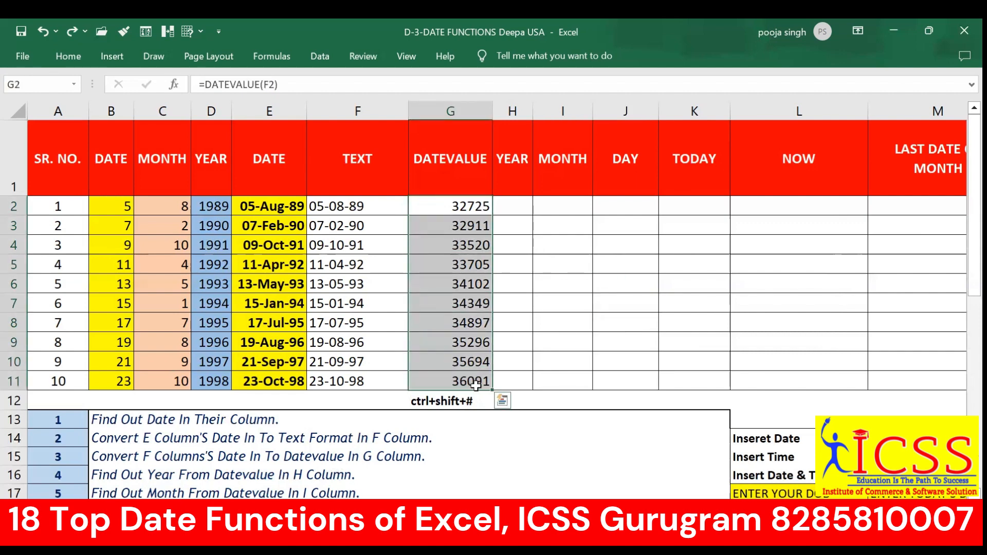
key(ctrl+shift+3)
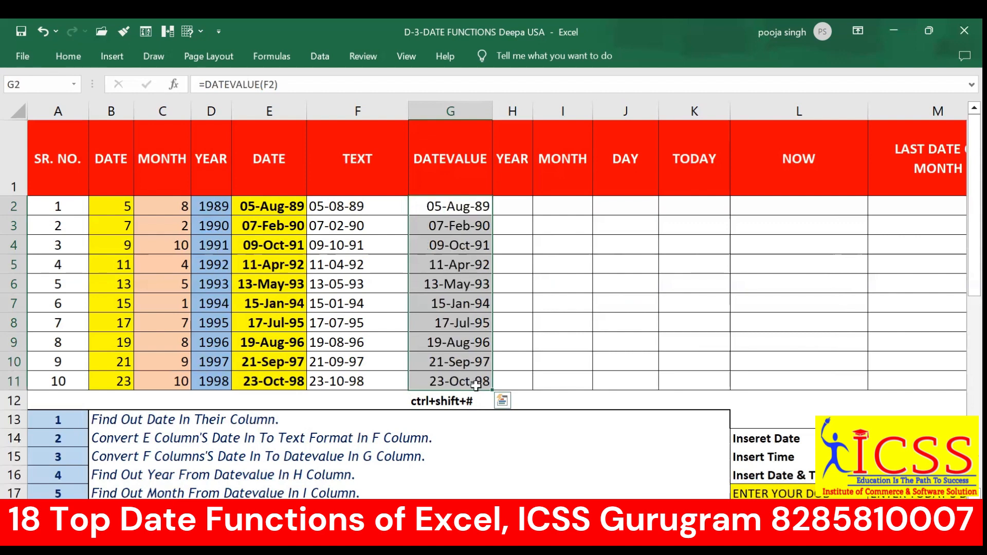
click(581, 365)
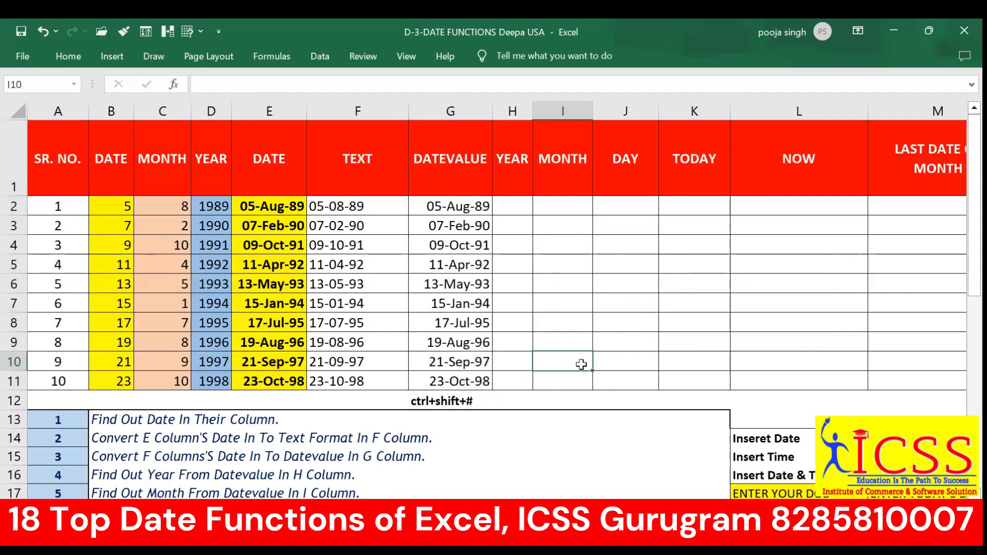
click(452, 214)
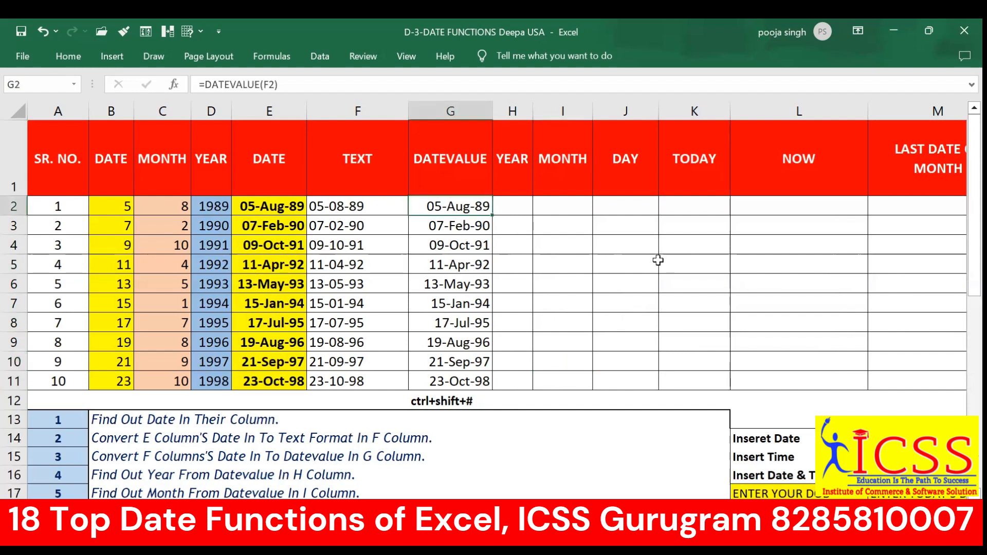
key(ctrl+z)
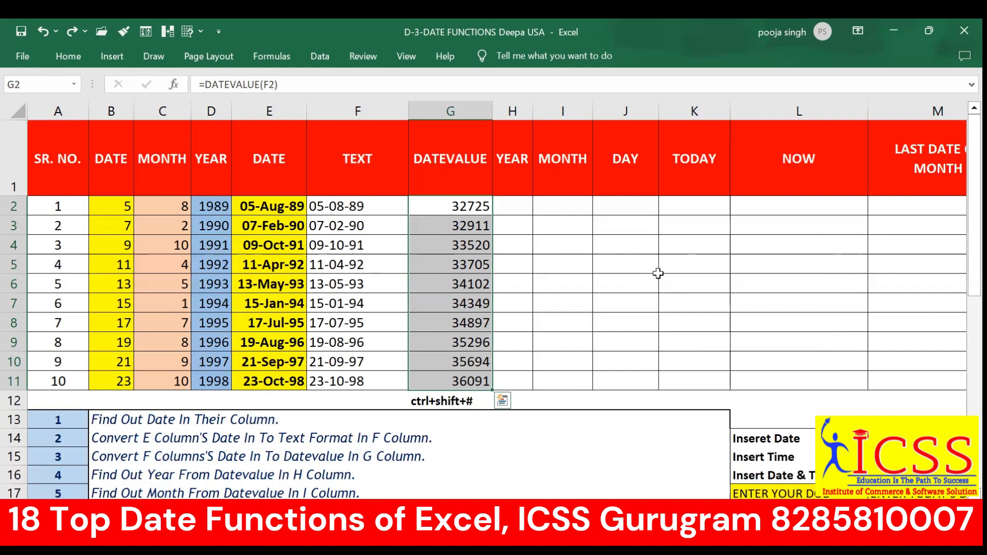
- Widen the second YEAR column, H, slightly and autofit the TEXT column F to its contents
drag(468, 204, 471, 379)
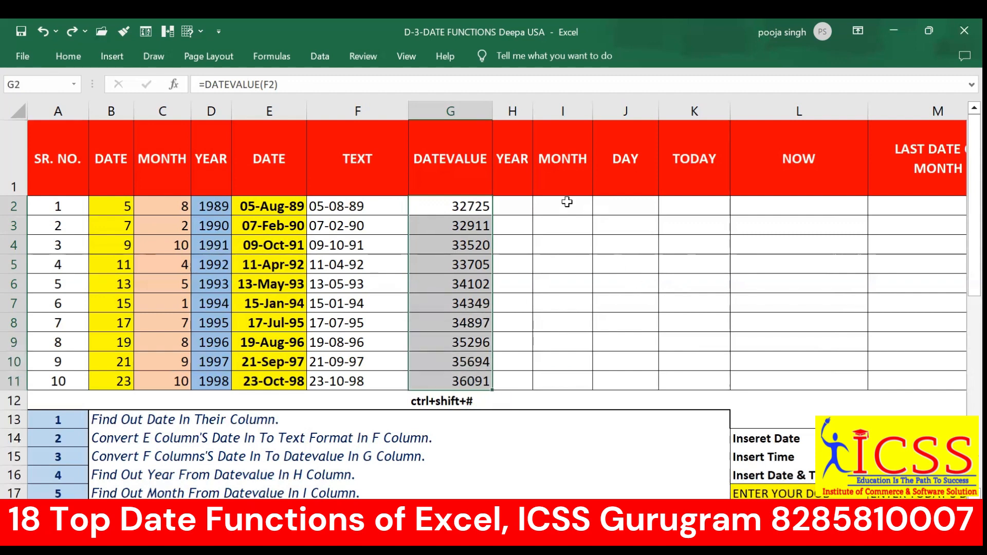
drag(512, 210, 515, 380)
drag(532, 108, 549, 110)
double_click(409, 110)
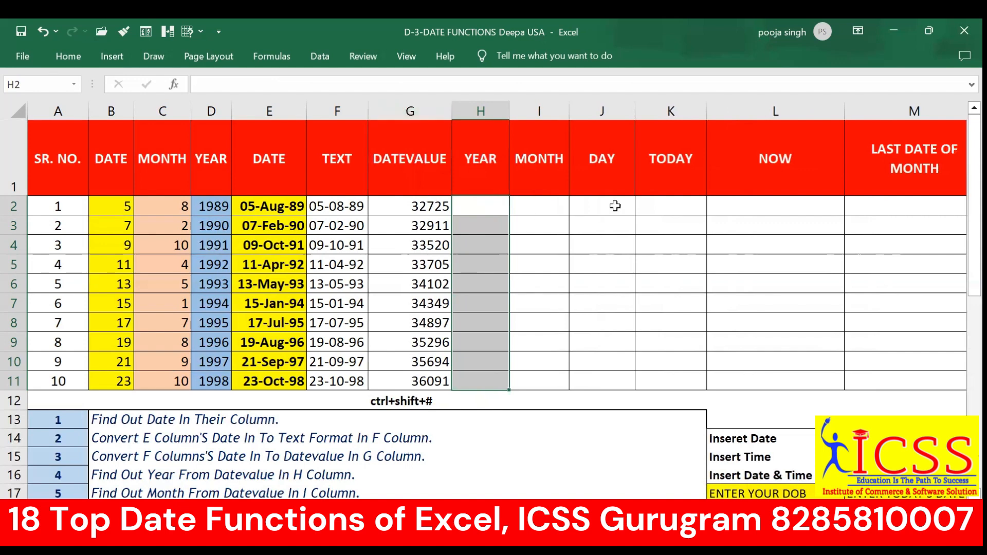
- Examine the empty YEAR, MONTH and DAY columns H to J and the source formulas in E2, F2 and G2
drag(614, 205, 666, 379)
drag(537, 210, 535, 355)
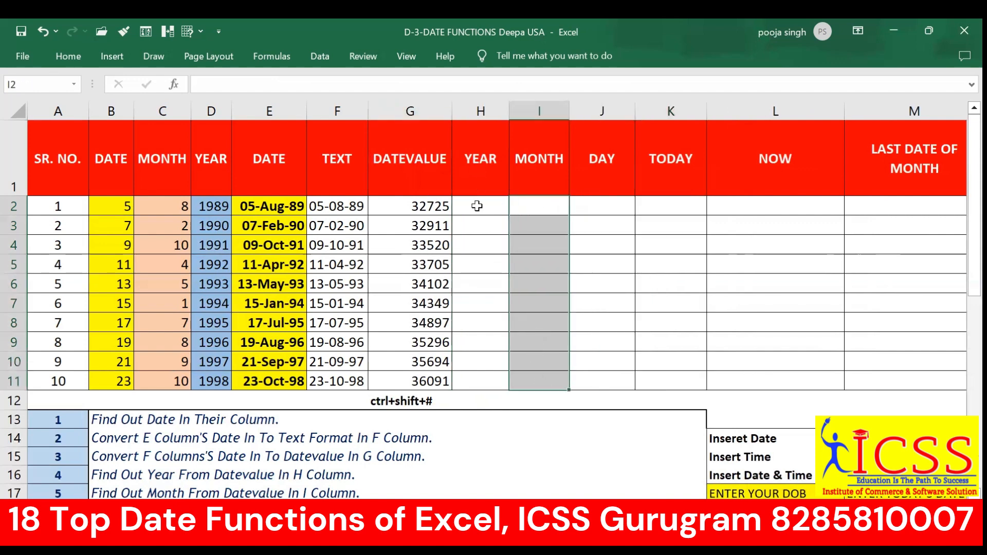
drag(476, 205, 472, 380)
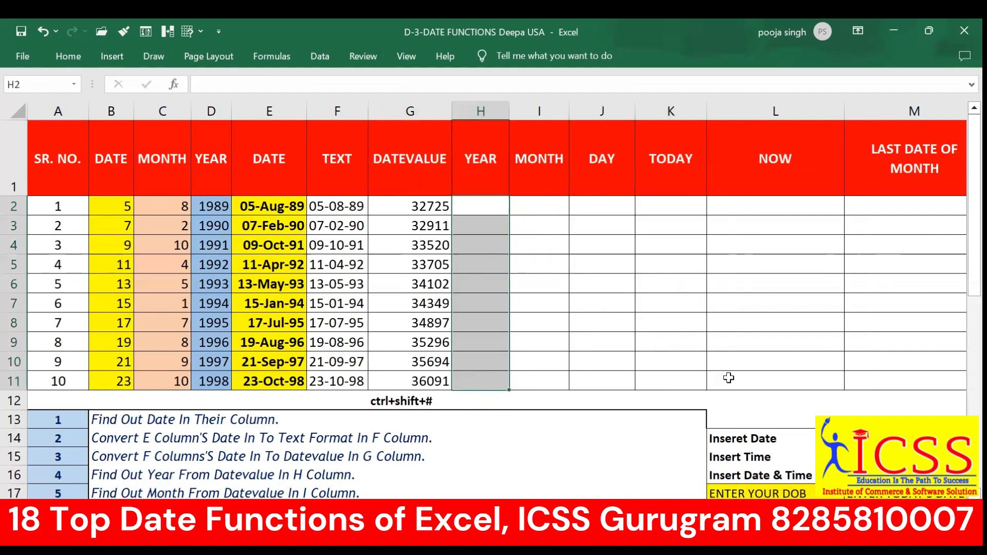
click(275, 202)
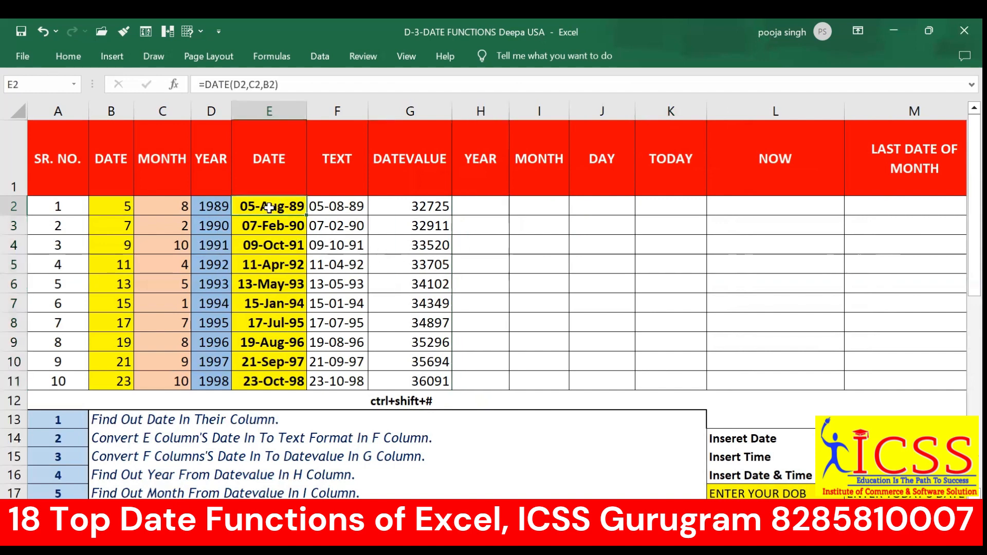
click(342, 205)
click(438, 206)
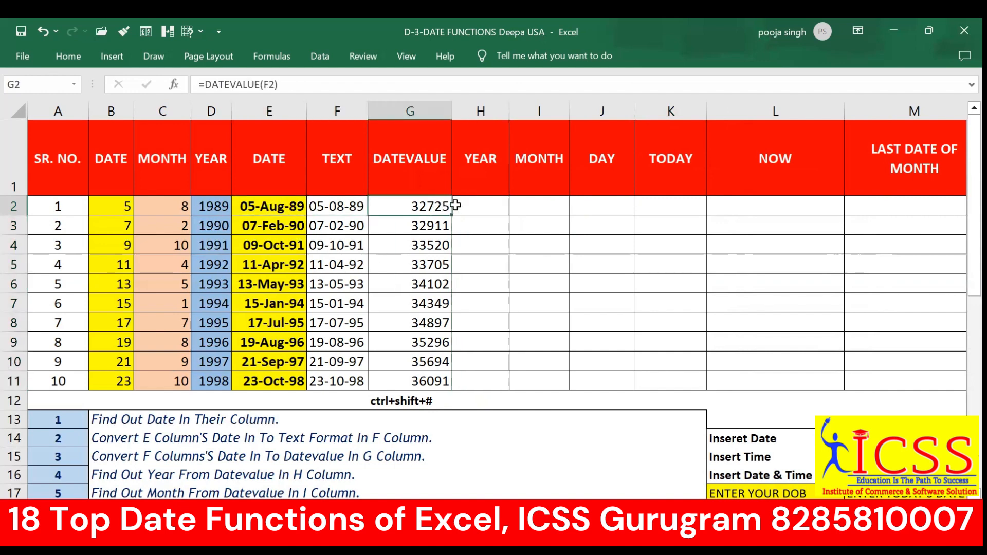
click(457, 206)
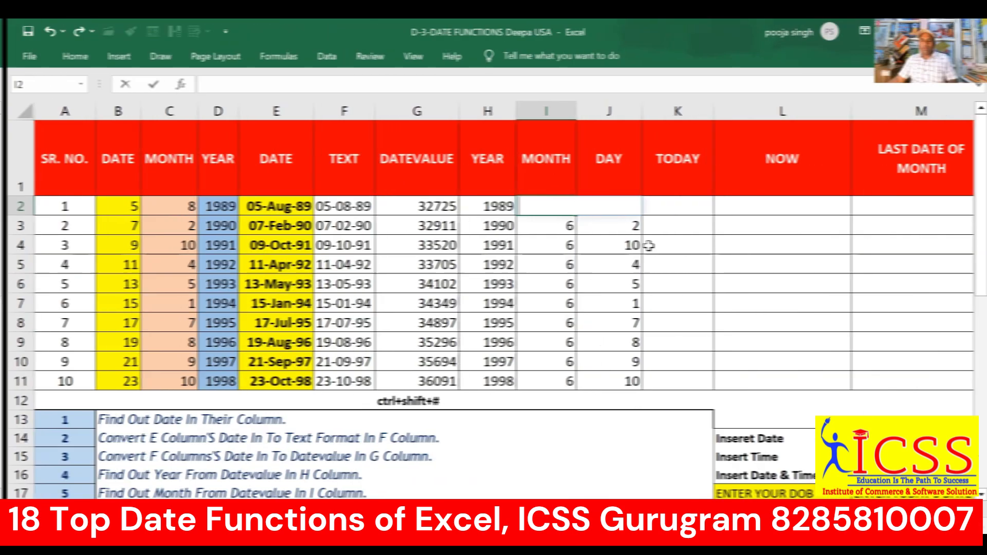
- Enter =MONTH(F2) in cell I2 and fill the formula down to I11
click(549, 210)
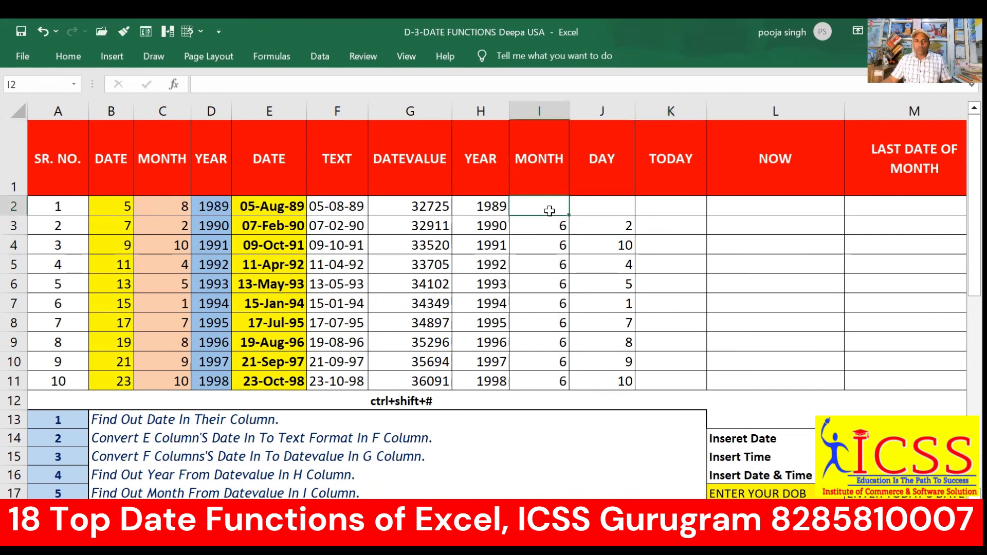
text(=)
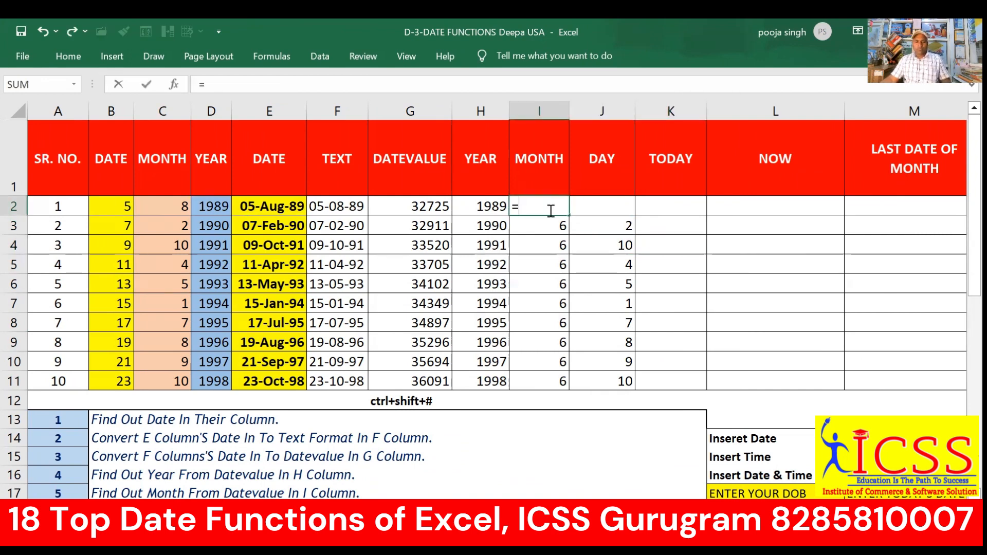
text(MONTH()
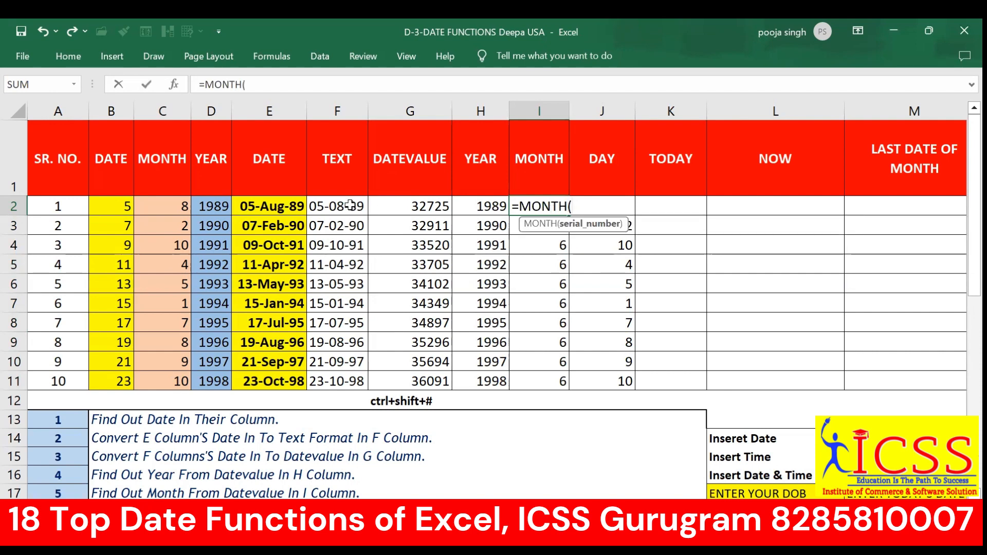
click(350, 205)
key(Return)
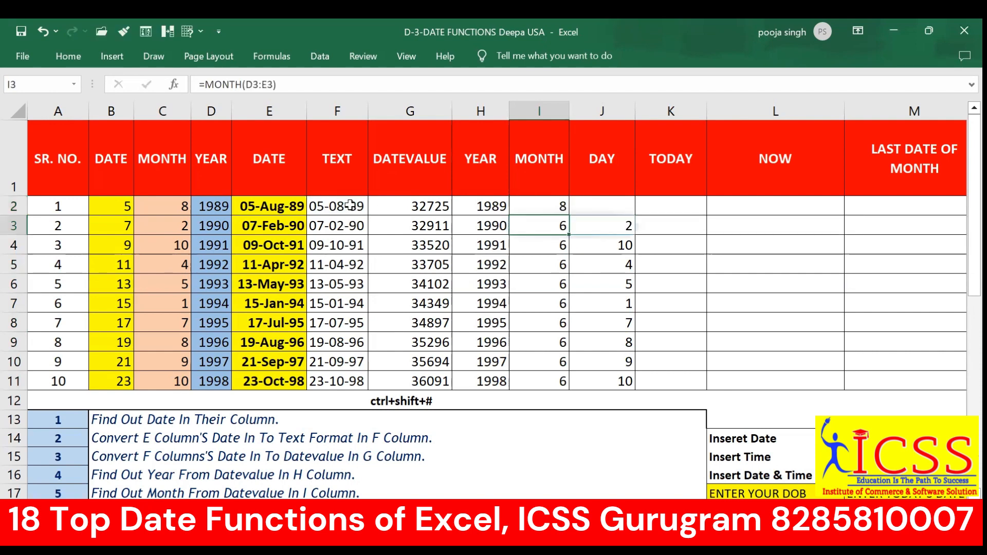
click(563, 208)
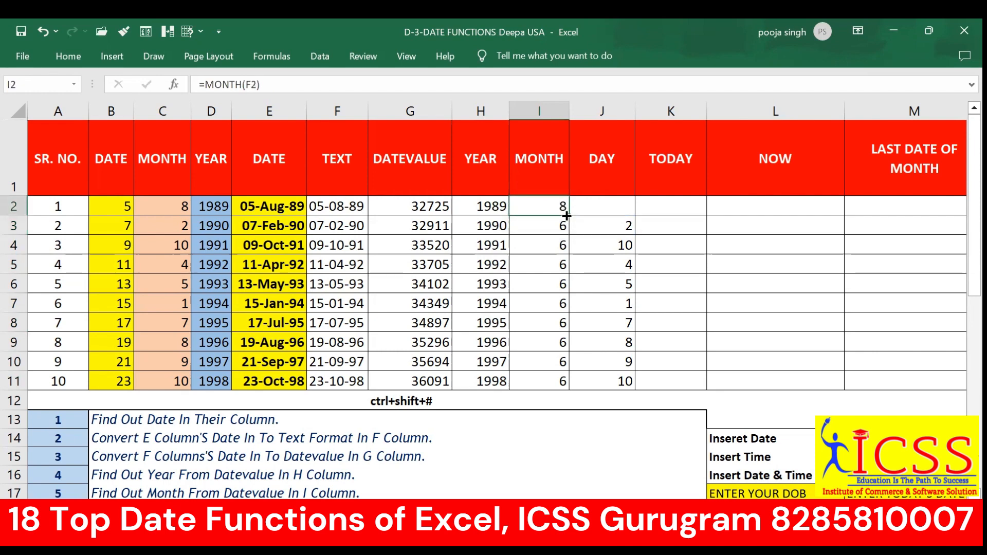
drag(567, 216, 560, 383)
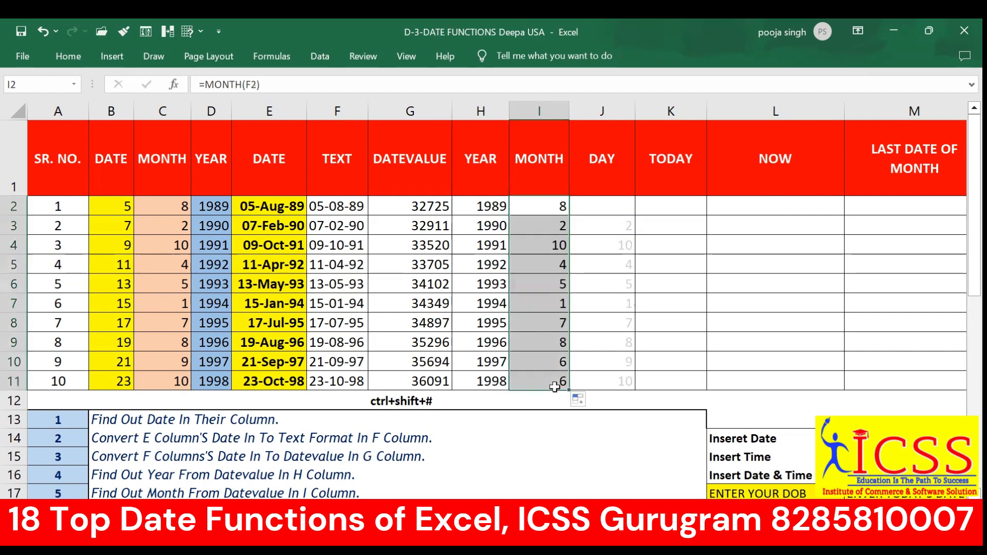
click(754, 297)
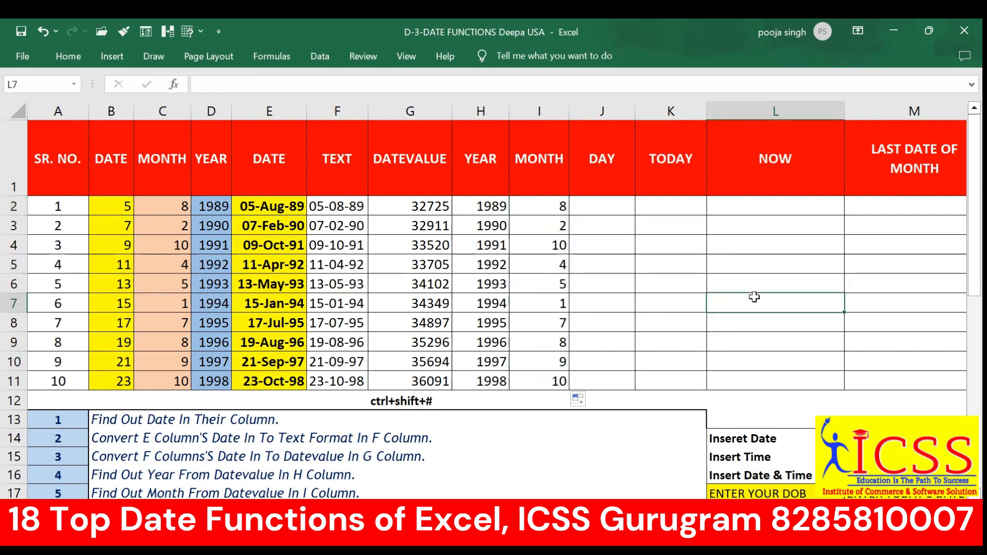
- Enter =DAY(F2) in cell J2 and fill the formula down to J11
click(602, 208)
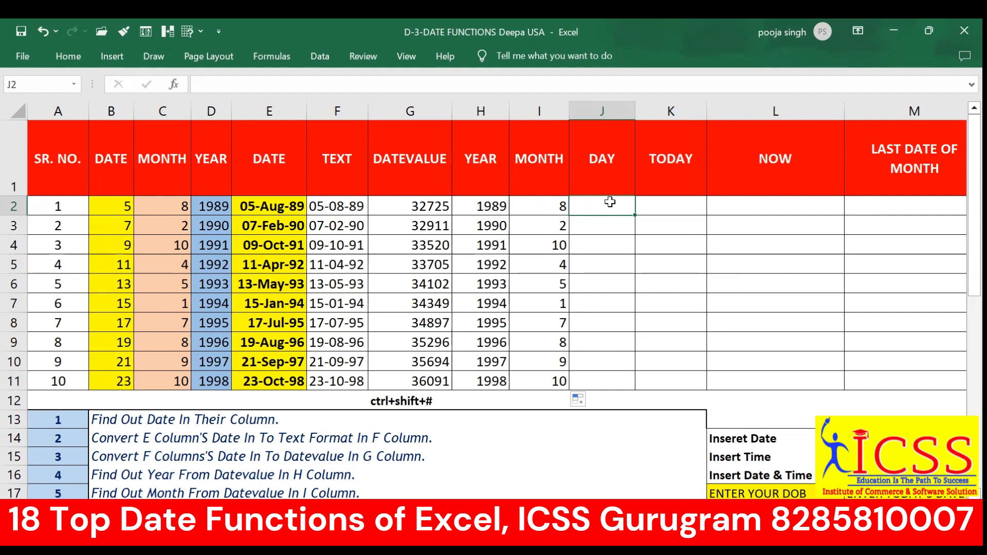
text(=)
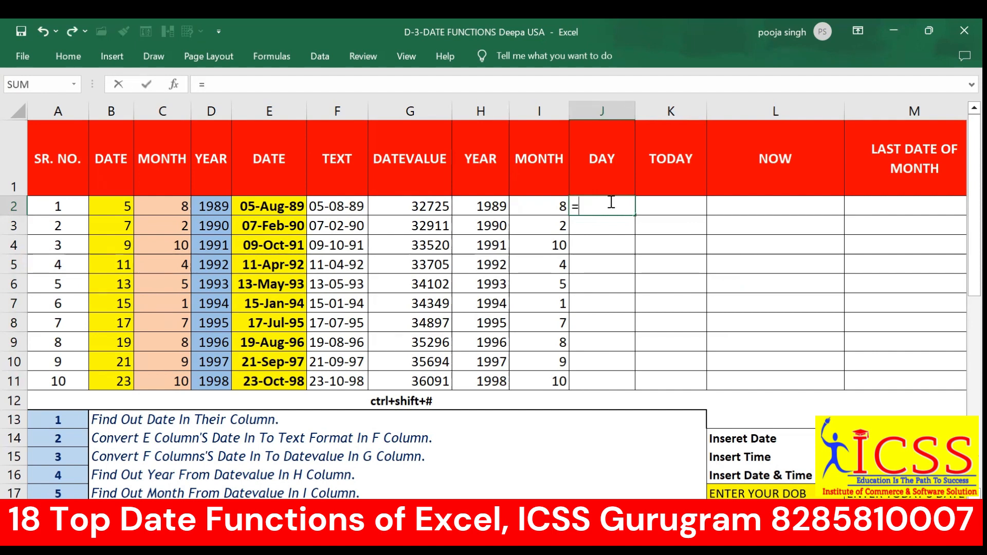
text(day)
key(Tab)
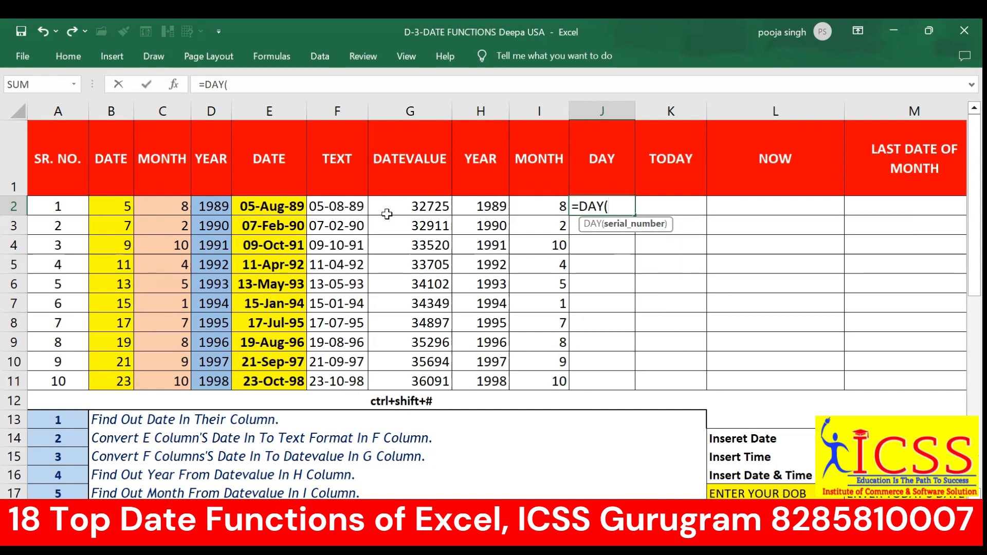
click(356, 207)
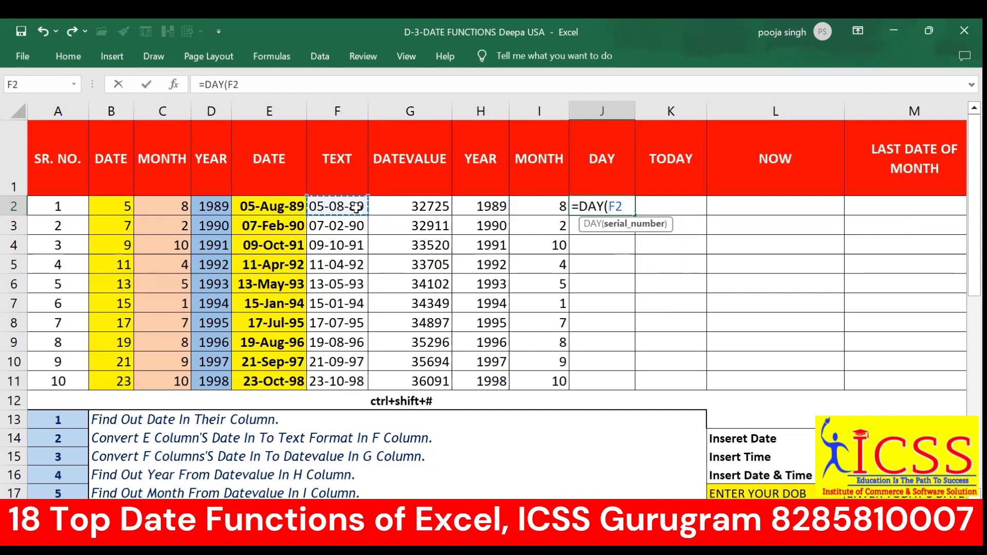
key(Return)
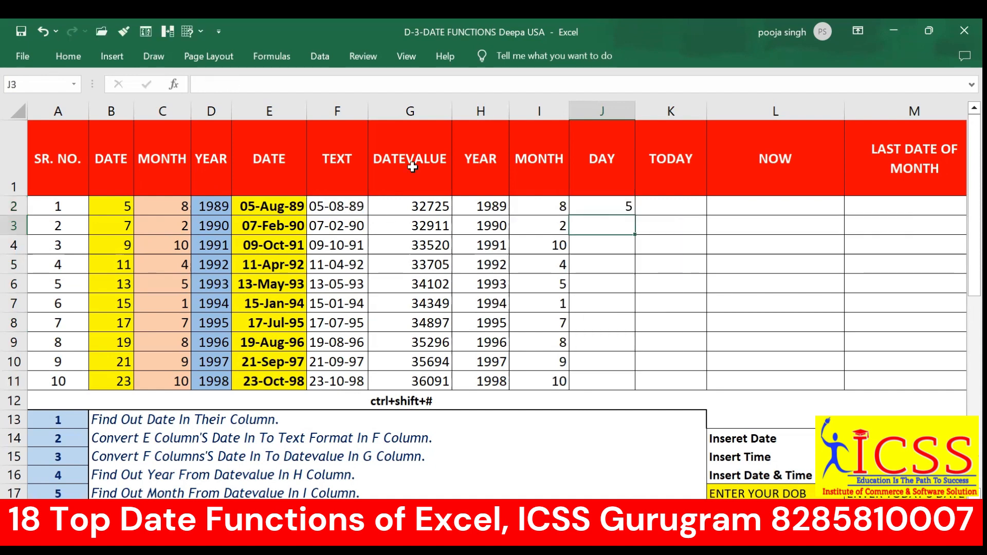
click(623, 208)
drag(635, 214, 628, 400)
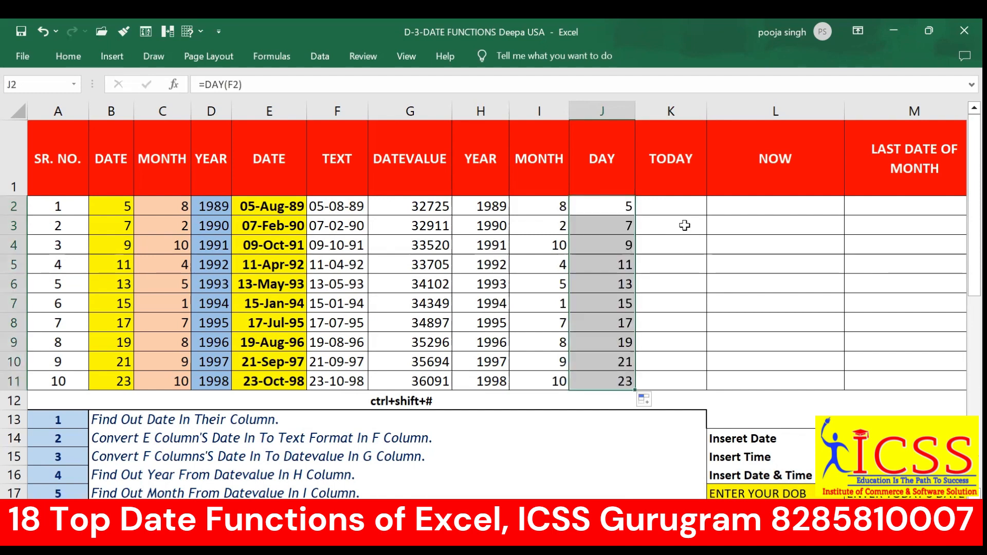
- Review the DAY formula in cell J2 and the empty TODAY and NOW cells in K2:L11
click(619, 206)
double_click(617, 207)
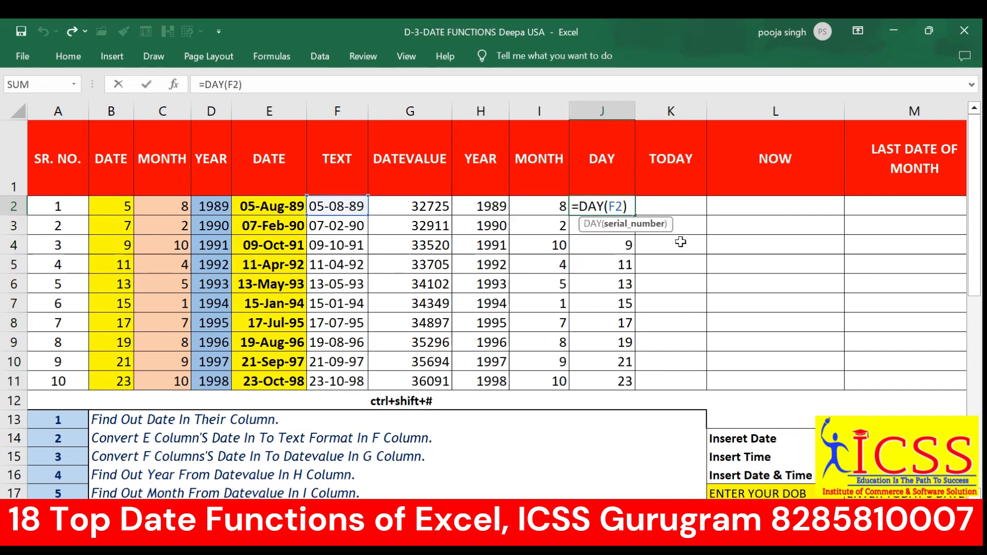
key(Return)
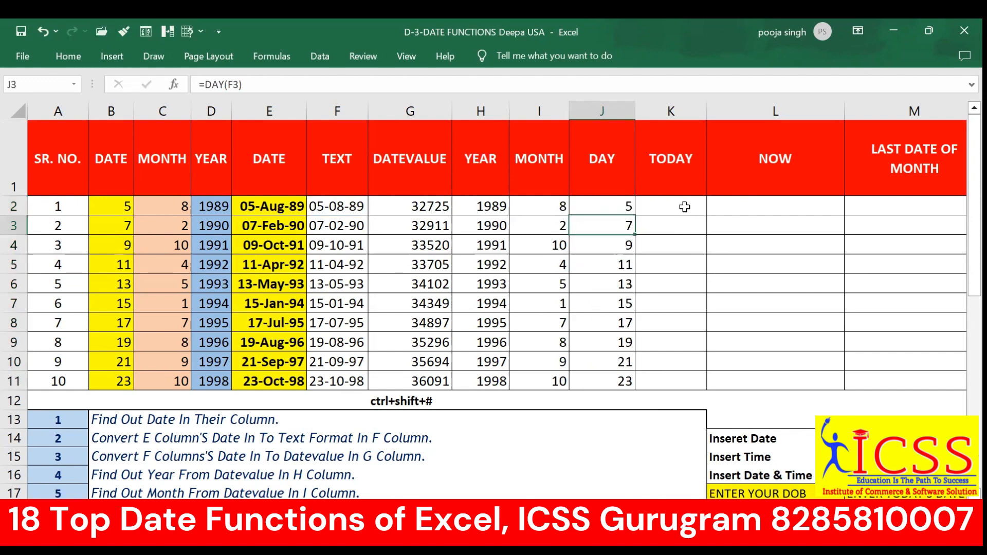
drag(684, 206, 746, 374)
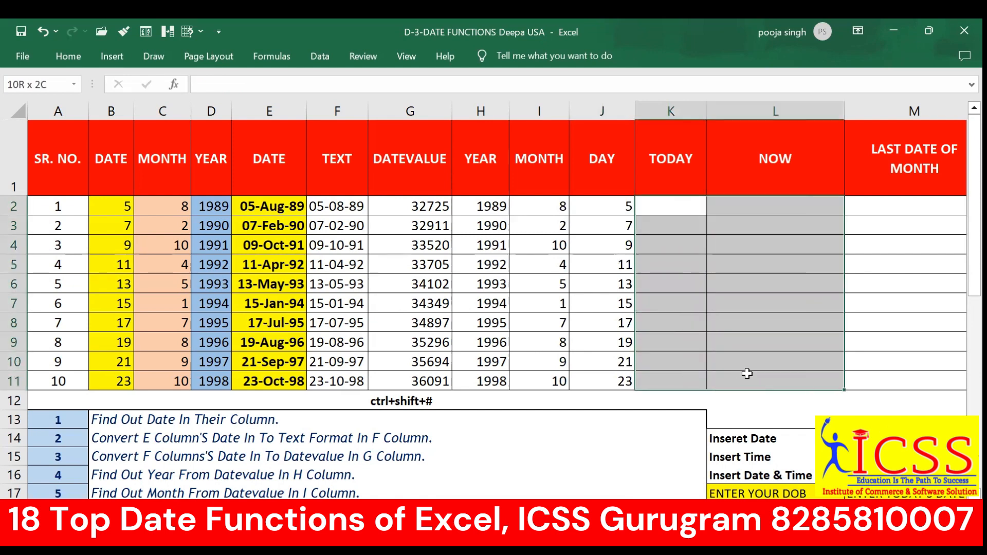
- Enter =TODAY() in cell K2 of the TODAY column
click(674, 204)
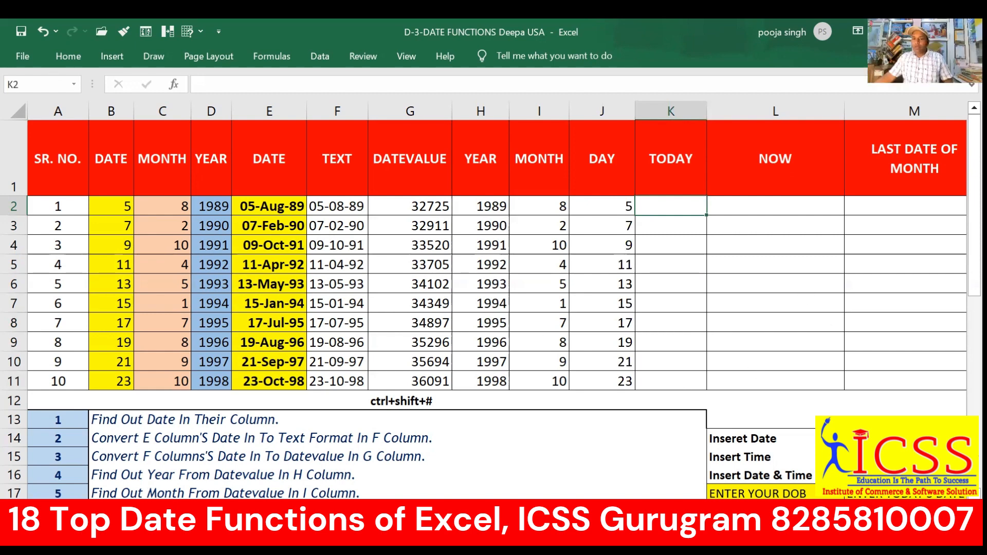
text(=)
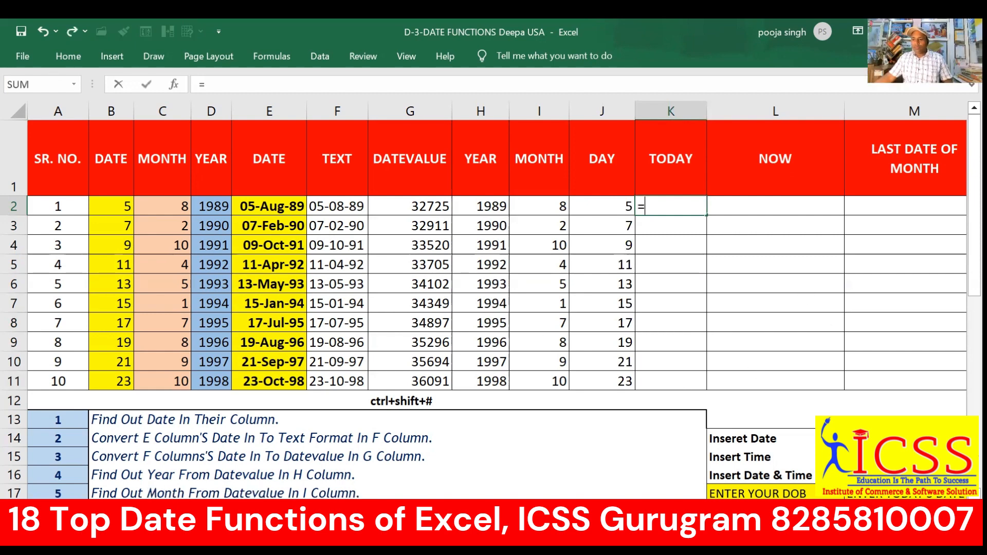
text(today)
key(BackSpace)
key(BackSpace)
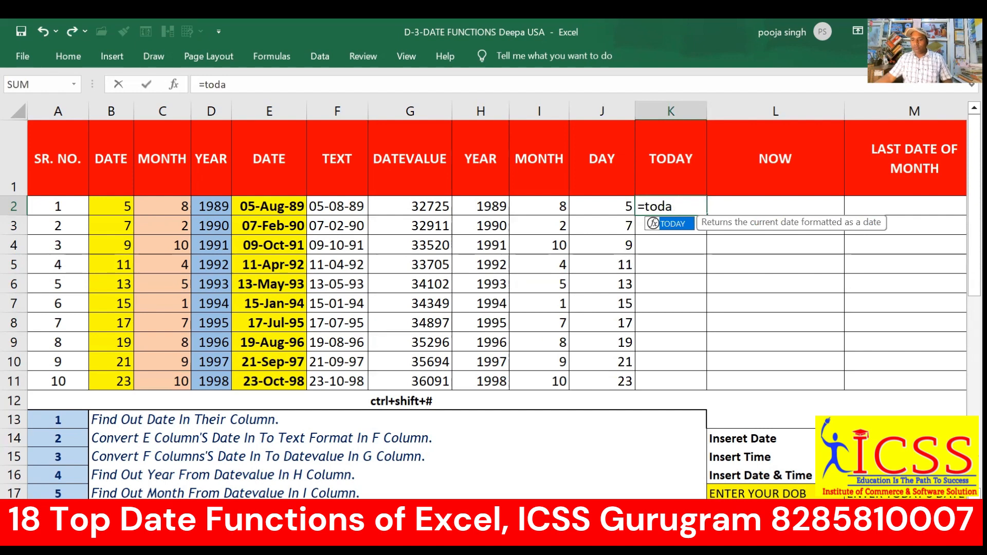
text(ay)
key(Tab)
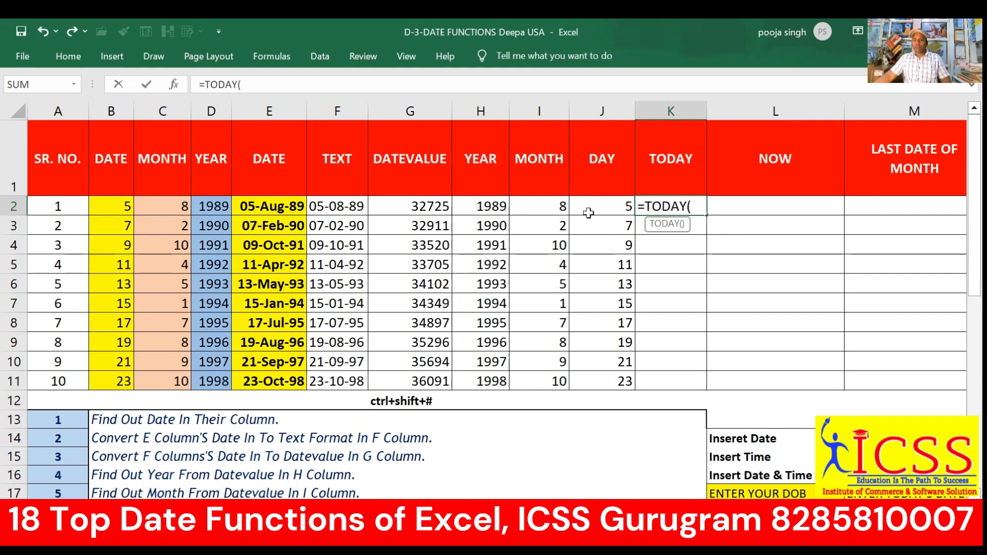
text())
key(Return)
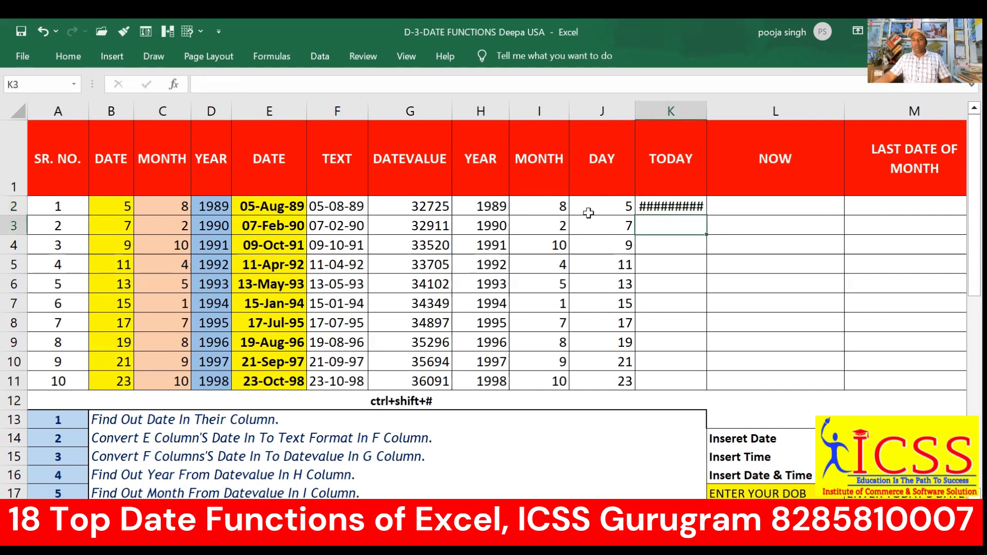
- Widen column K to fit its date and fill the TODAY formula from K2 down to K11
key(Up)
key(Down)
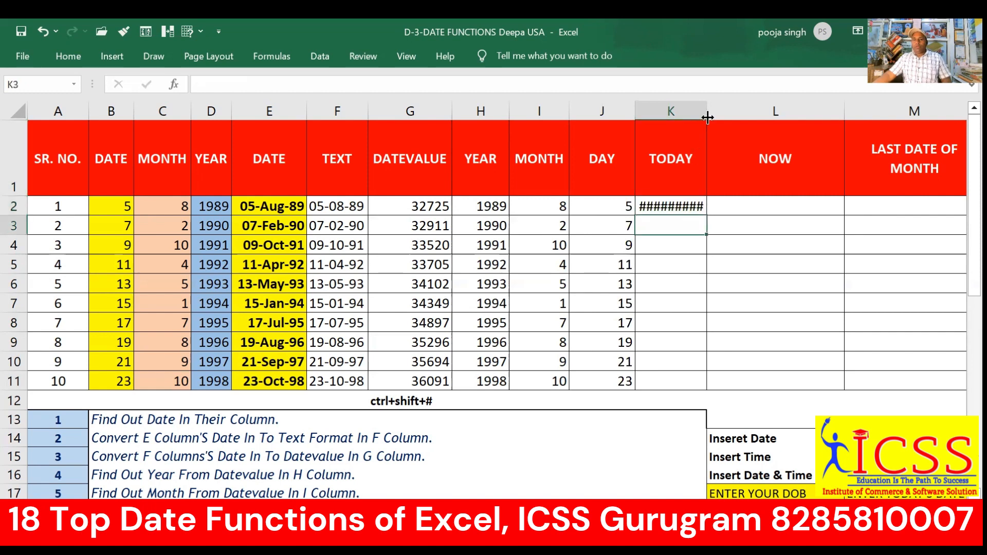
text(=)
click(707, 107)
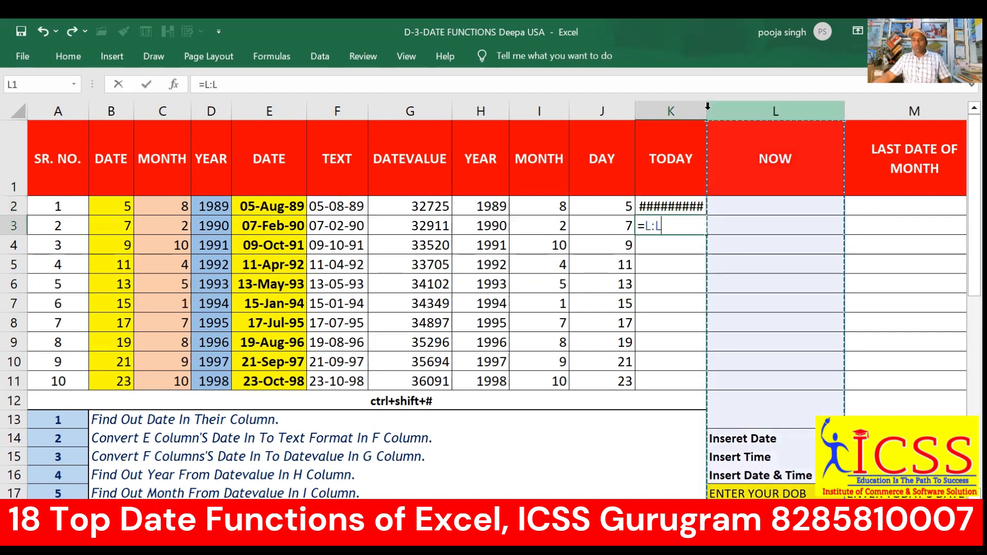
key(Escape)
double_click(701, 105)
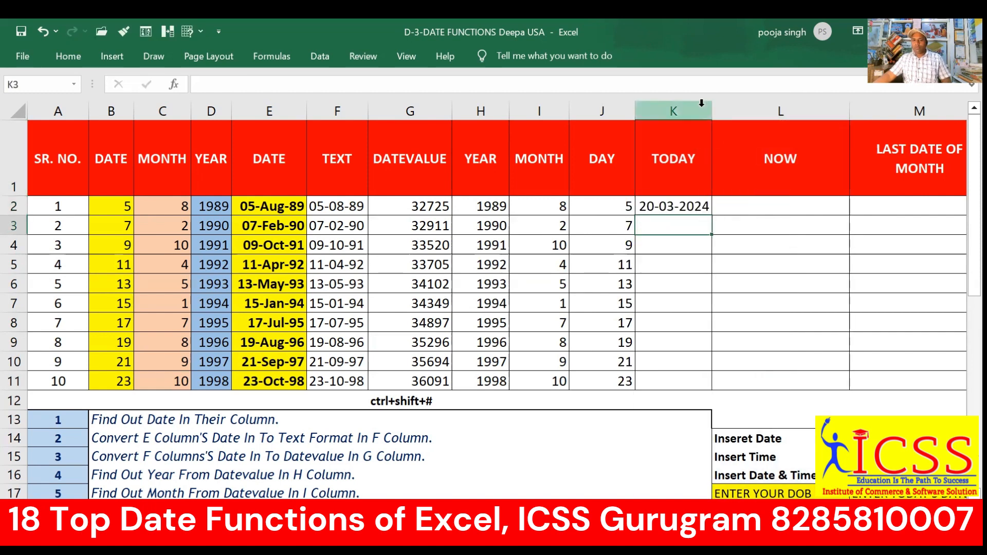
click(673, 206)
double_click(711, 215)
- Enter =NOW() in cell L2 of the NOW column
click(749, 208)
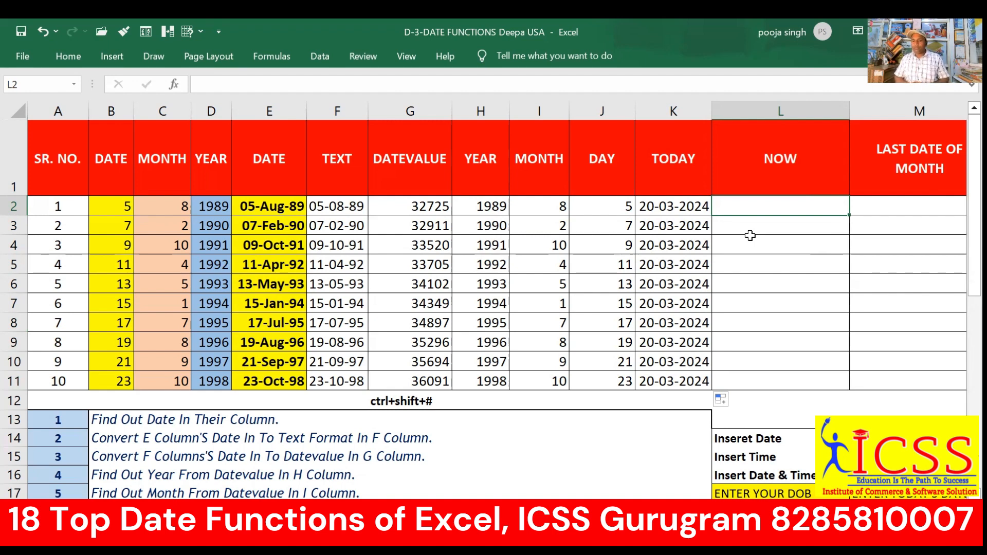
text(=)
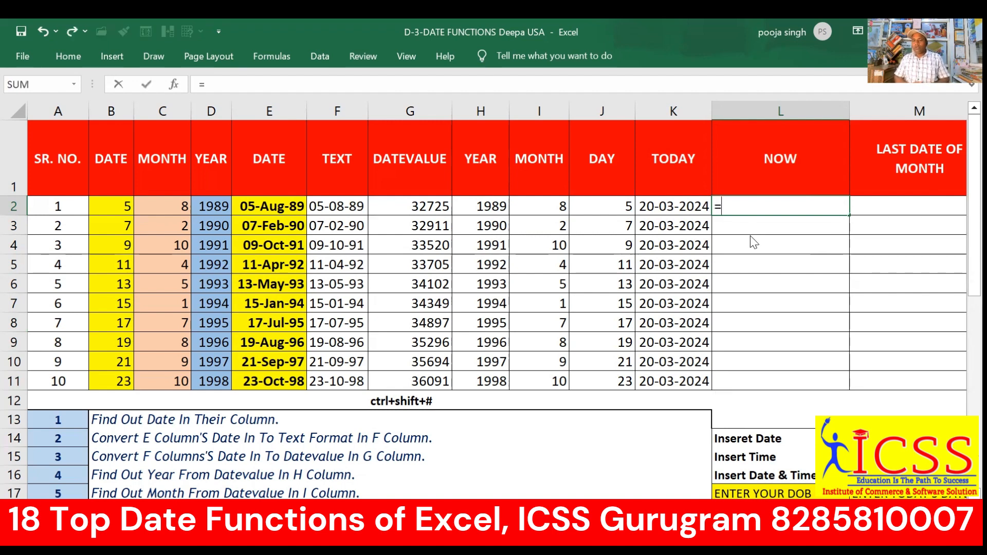
text(now)
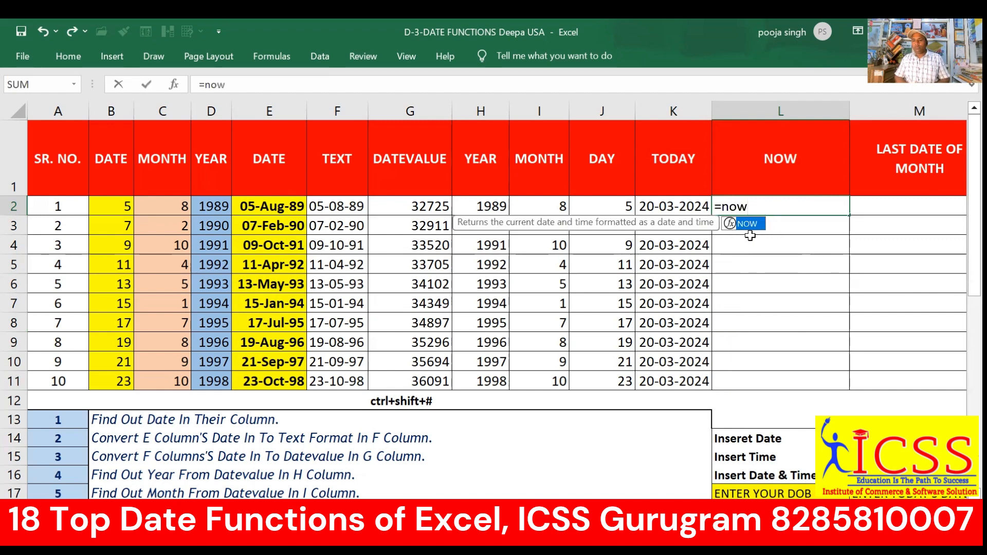
key(Tab)
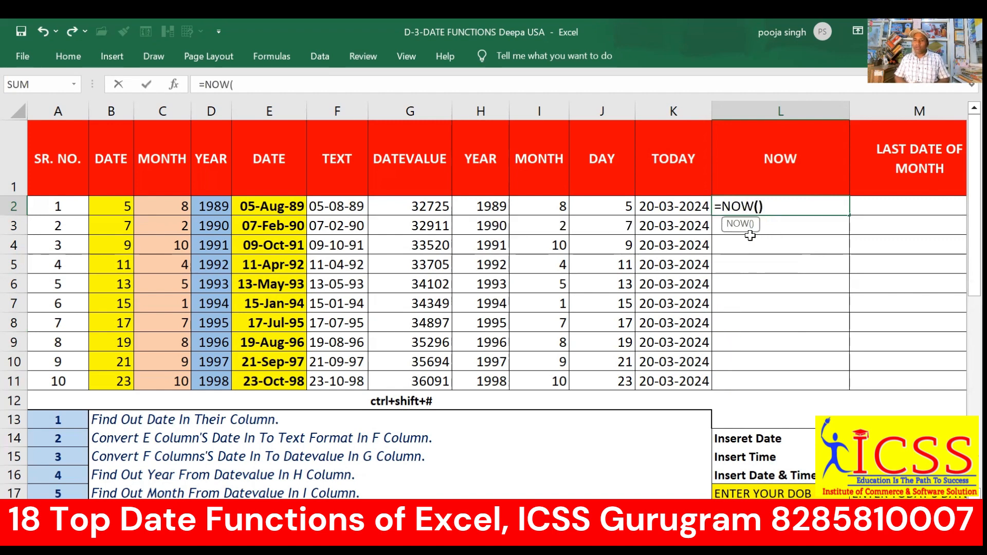
text())
key(Return)
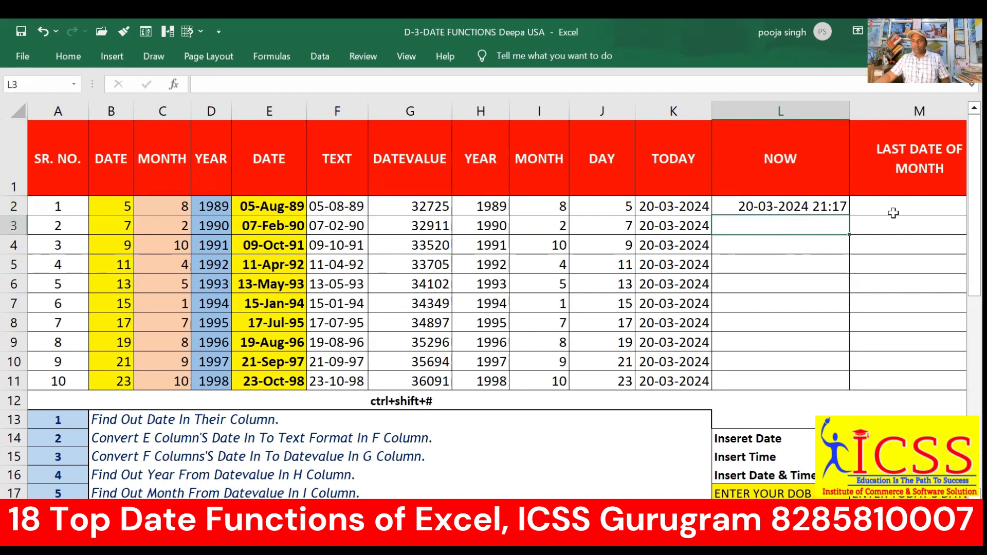
- Fill the NOW formula down to L11 and narrow column L to about the width of its heading
click(844, 111)
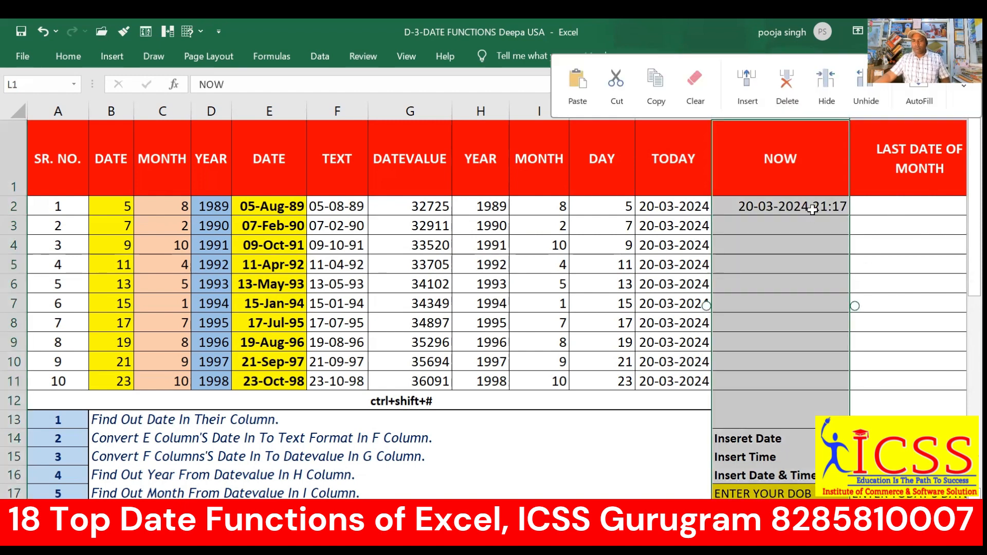
click(843, 208)
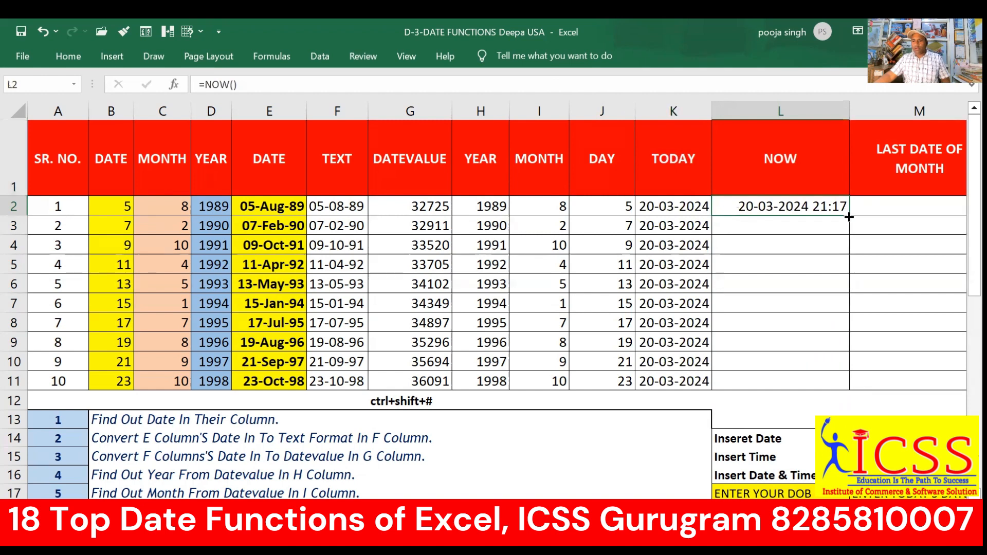
drag(845, 213, 845, 390)
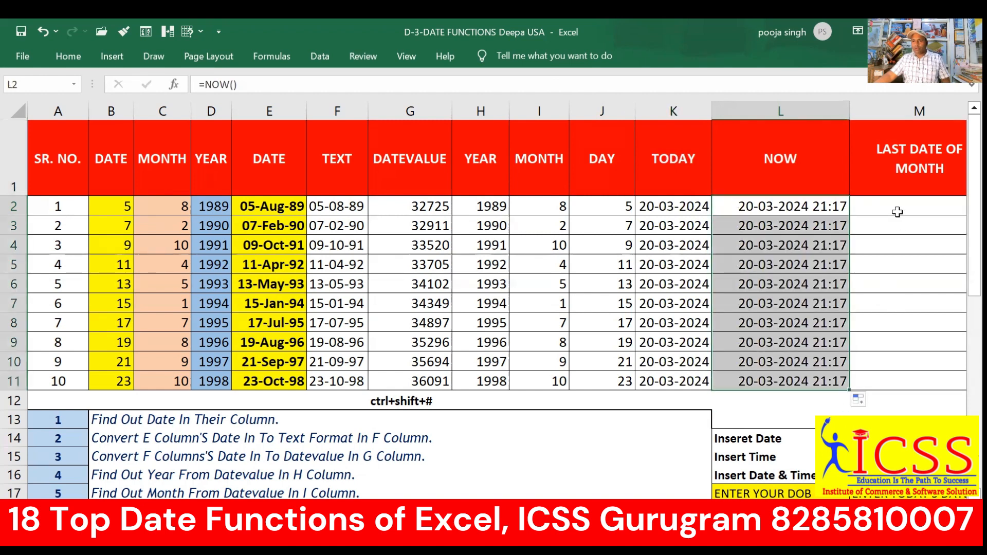
click(894, 209)
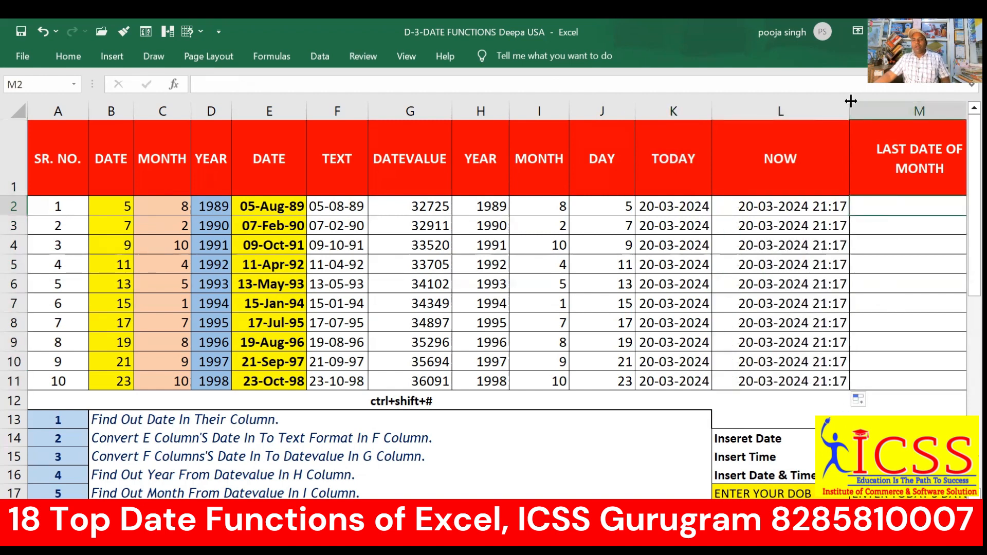
drag(850, 103, 757, 108)
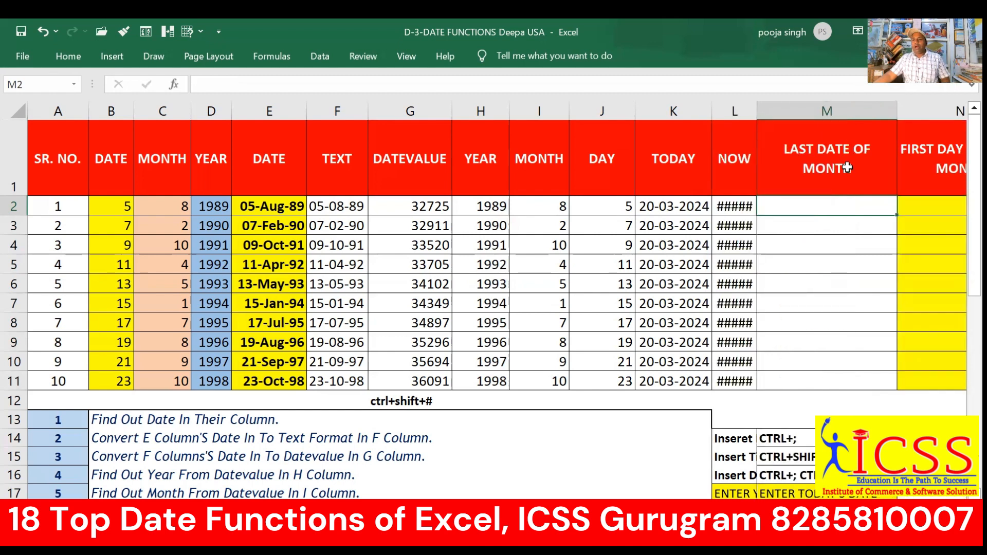
- Examine the empty LAST DATE OF MONTH column M, its neighbouring columns and the source date in E2, ending on cell M2
drag(843, 168, 854, 383)
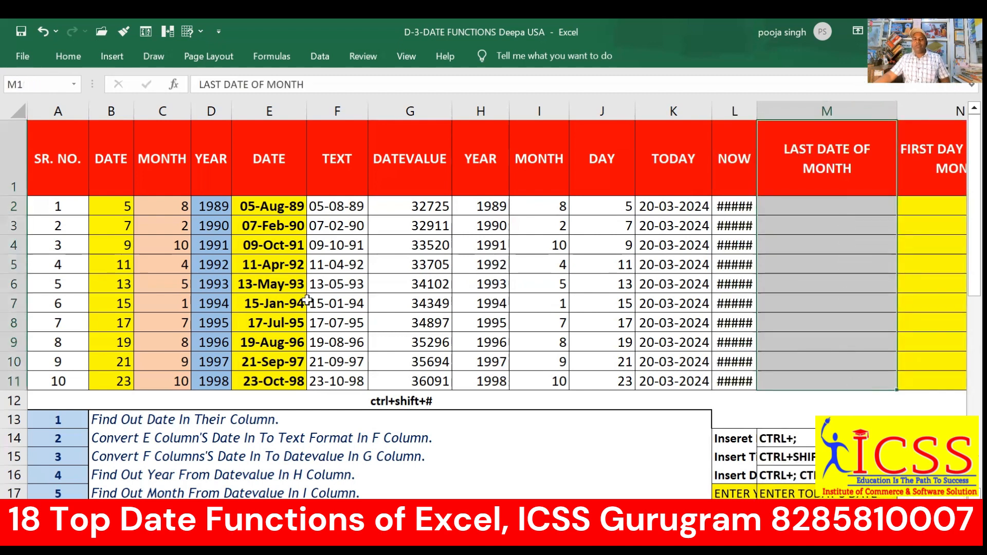
click(204, 204)
click(795, 213)
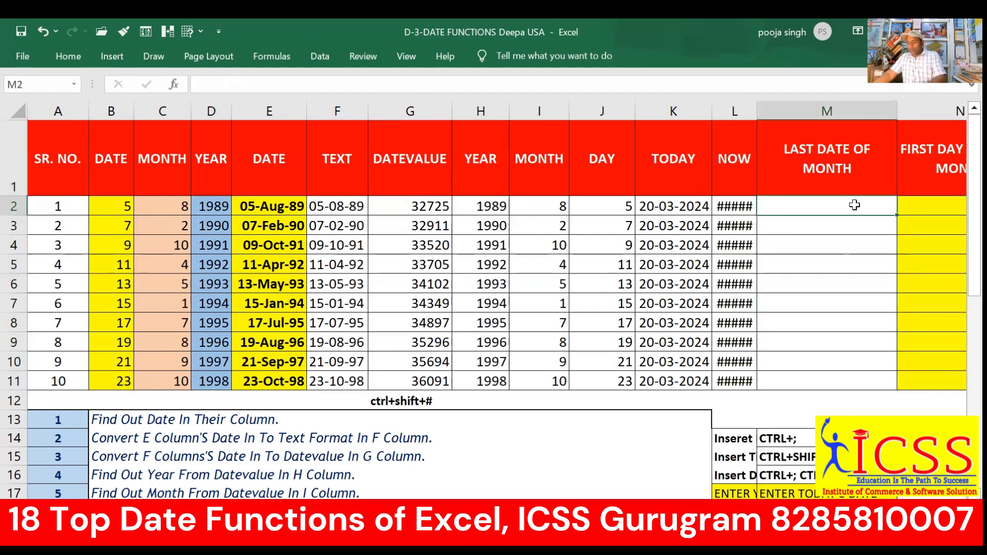
key(Right)
key(Right)
key(Right)
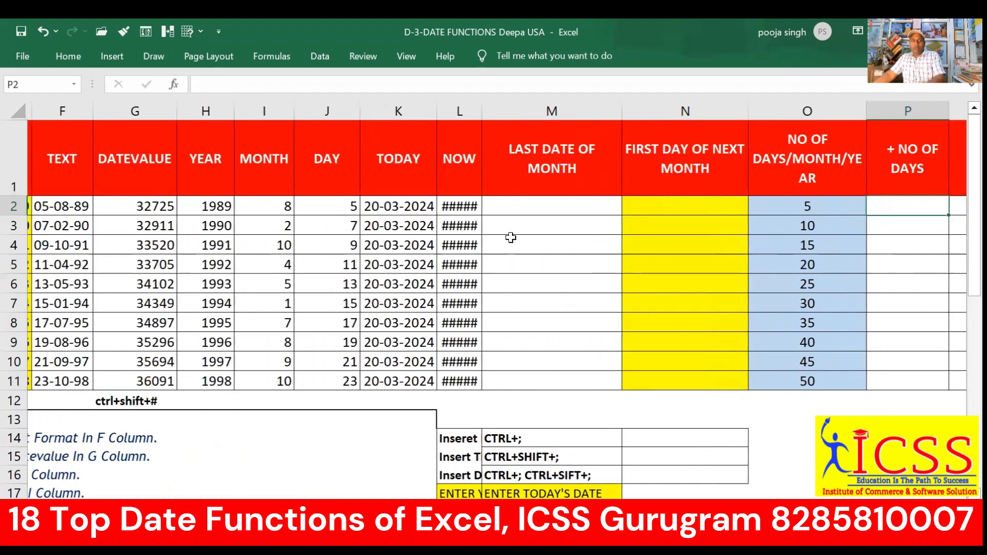
click(85, 205)
key(Left)
key(Left)
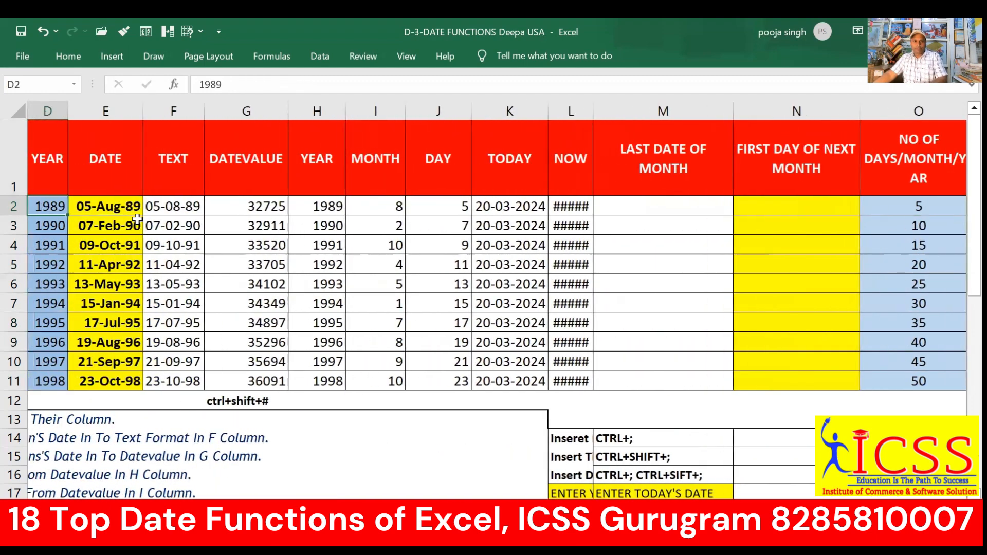
drag(136, 211, 548, 362)
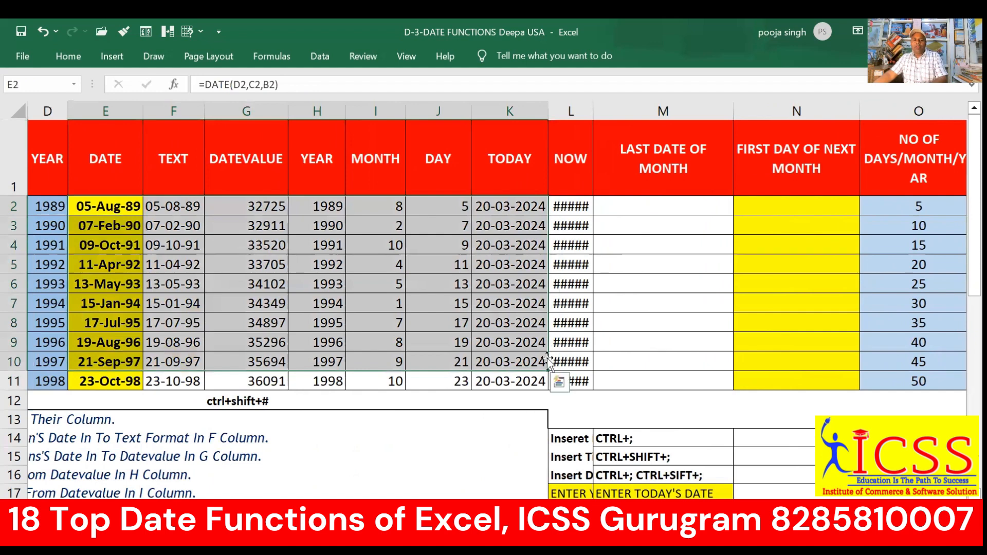
click(112, 206)
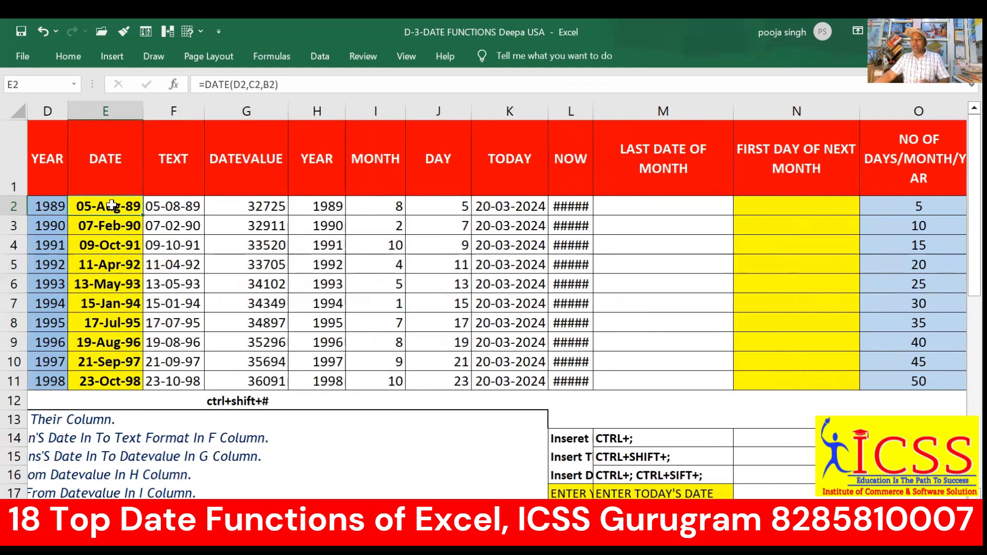
click(599, 210)
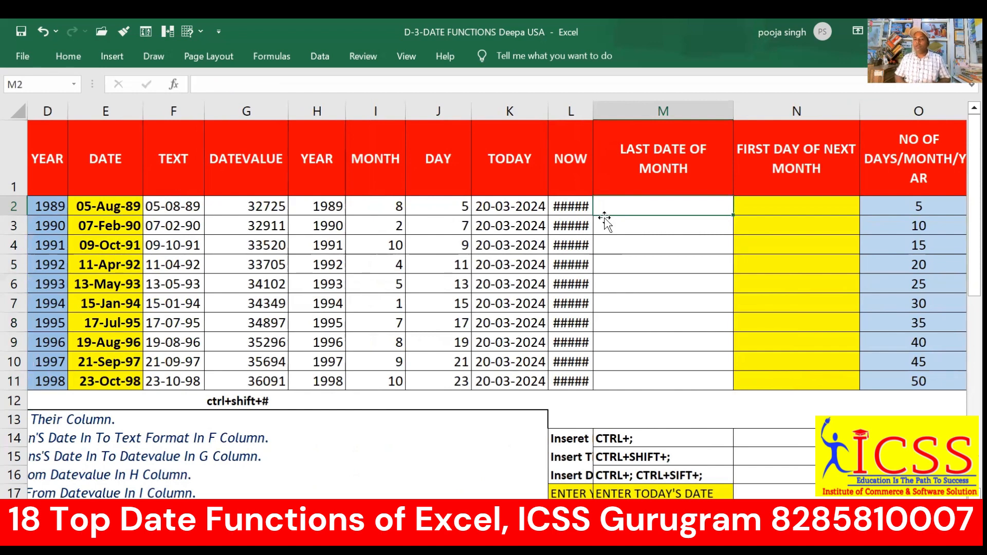
text(=)
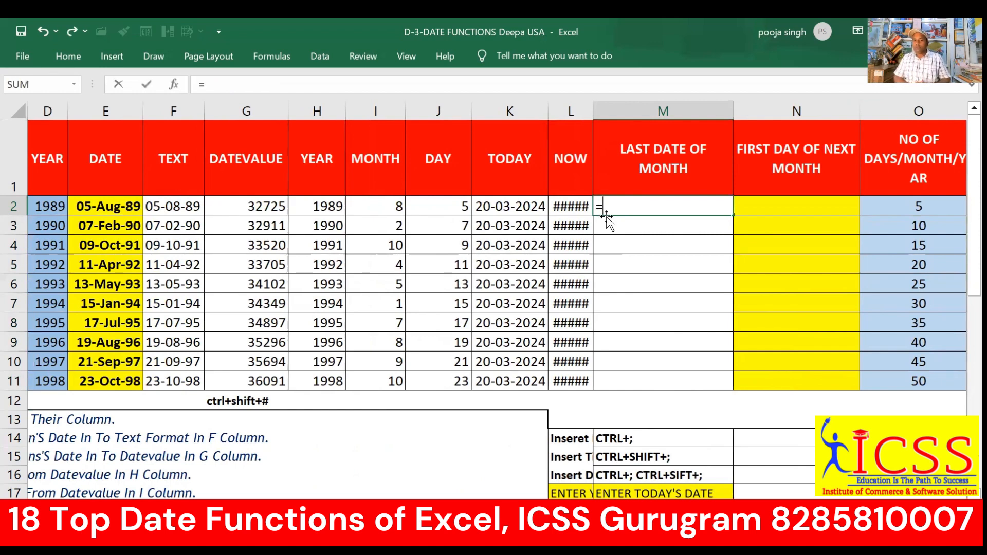
text(e)
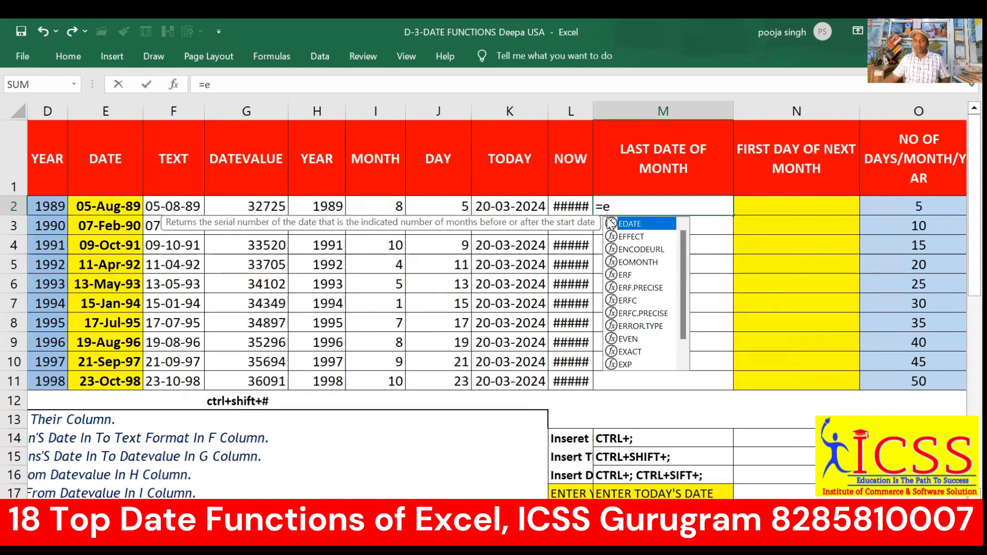
text(o)
key(Tab)
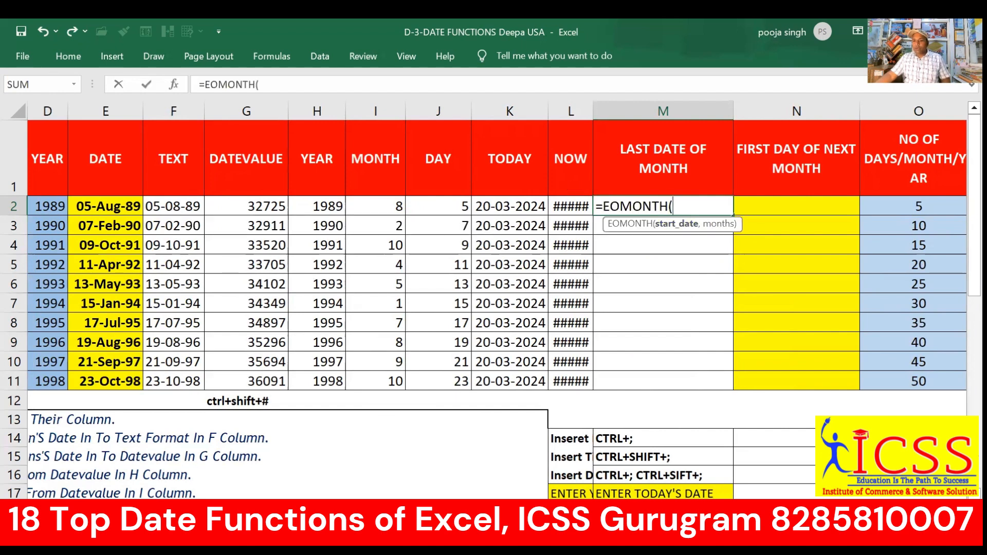
click(113, 206)
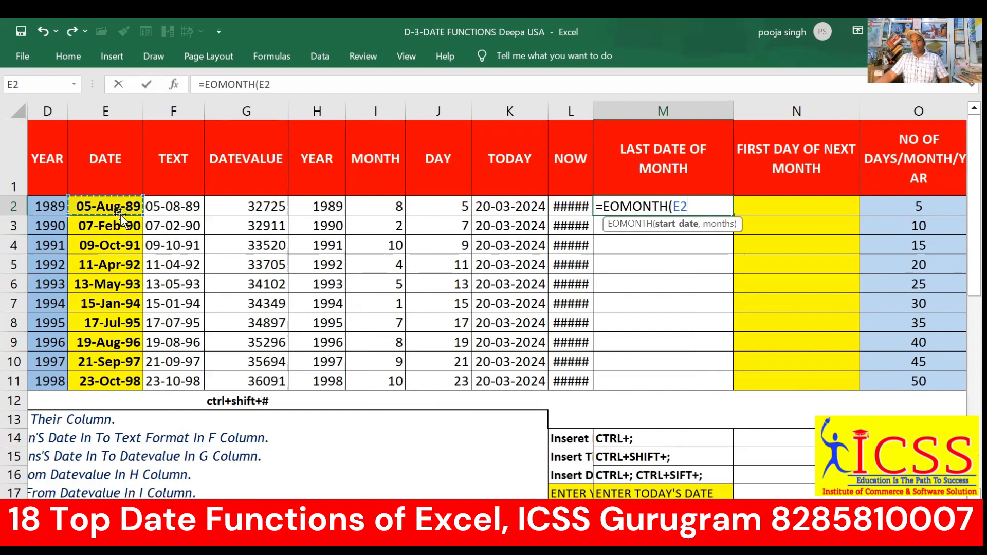
text(,)
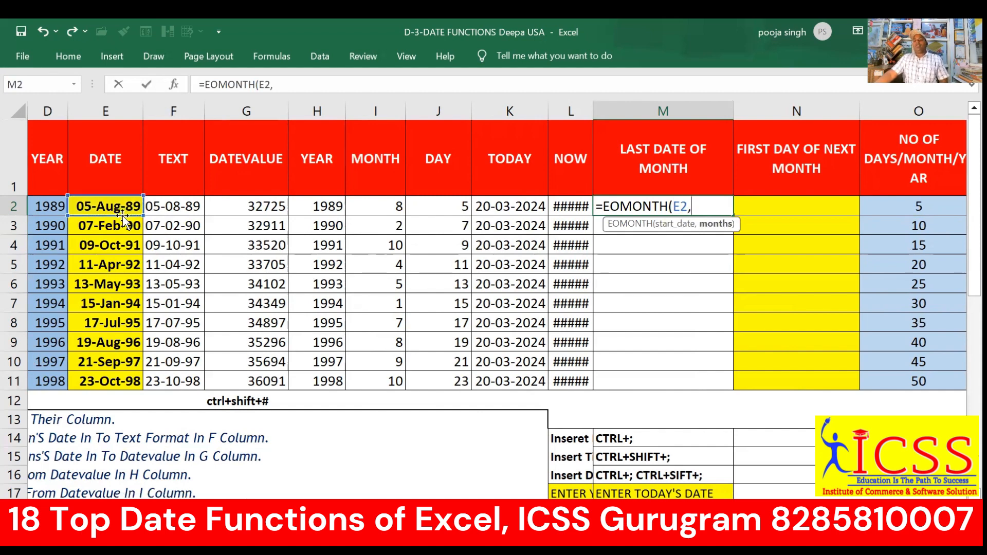
click(392, 206)
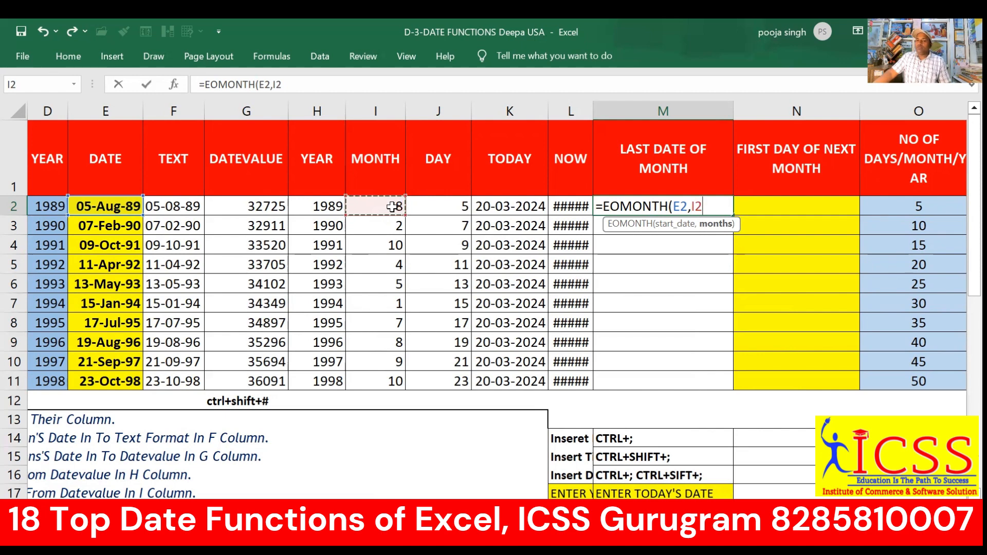
key(Escape)
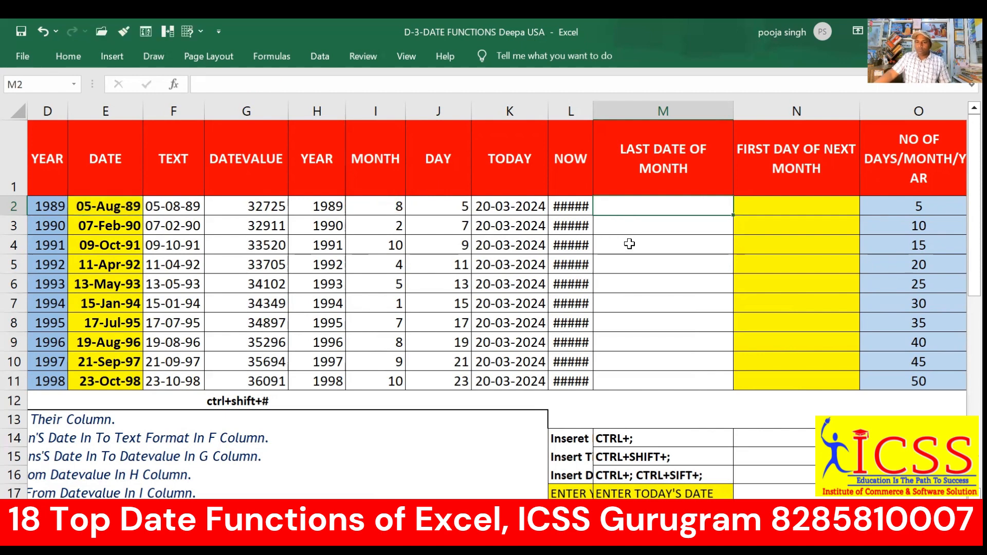
- Enter =EOMONTH(E2,0) in M2 of the LAST DATE OF MONTH column and fill the formula down to M11
text(=)
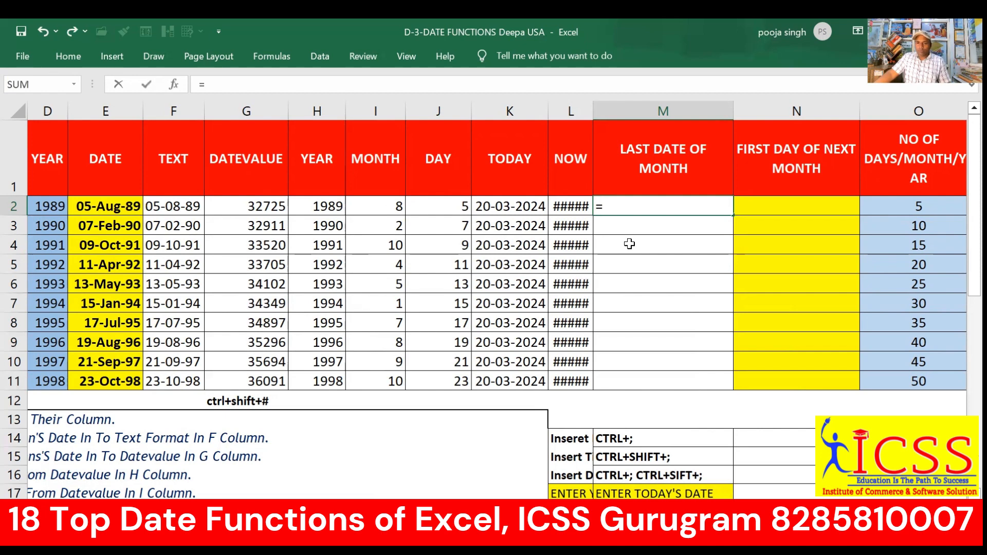
text(EO)
key(Tab)
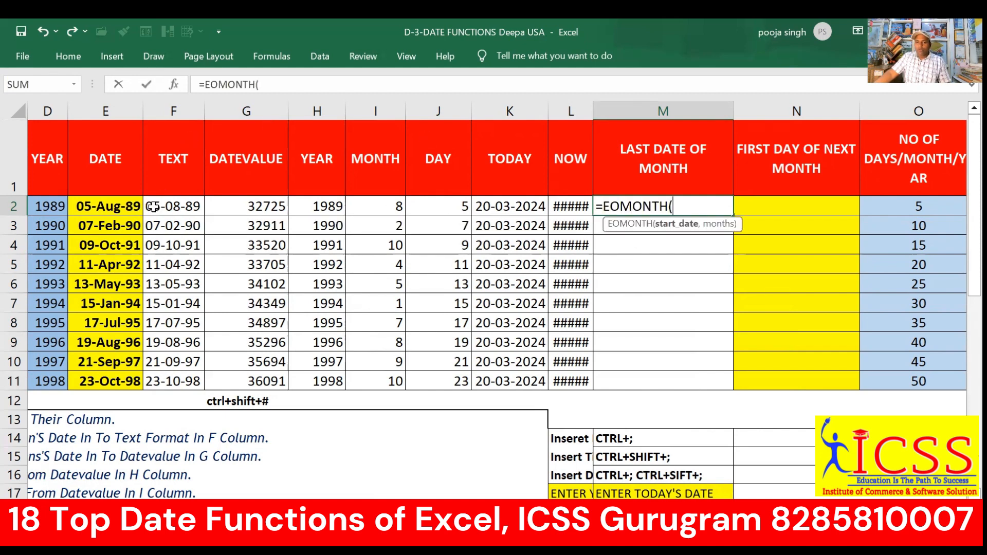
click(129, 202)
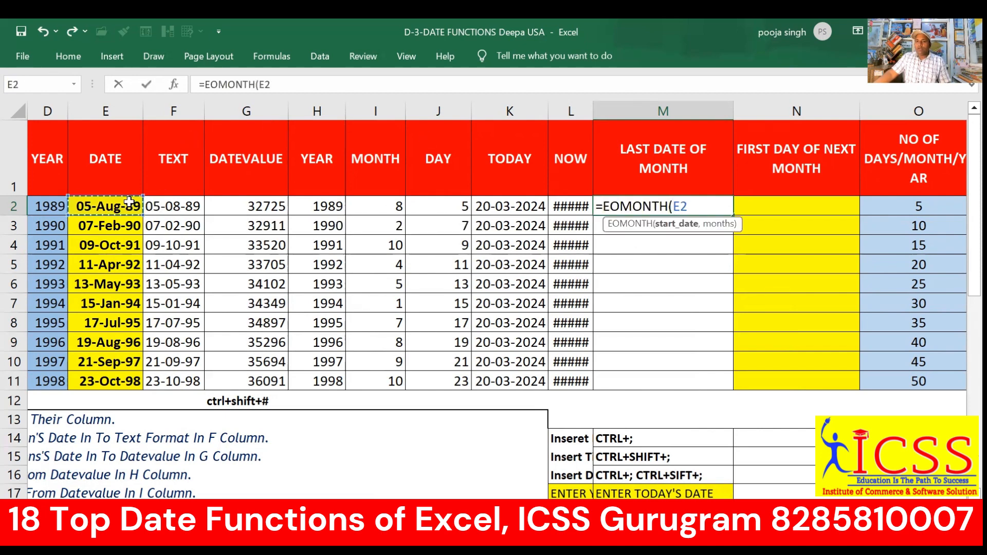
text(,)
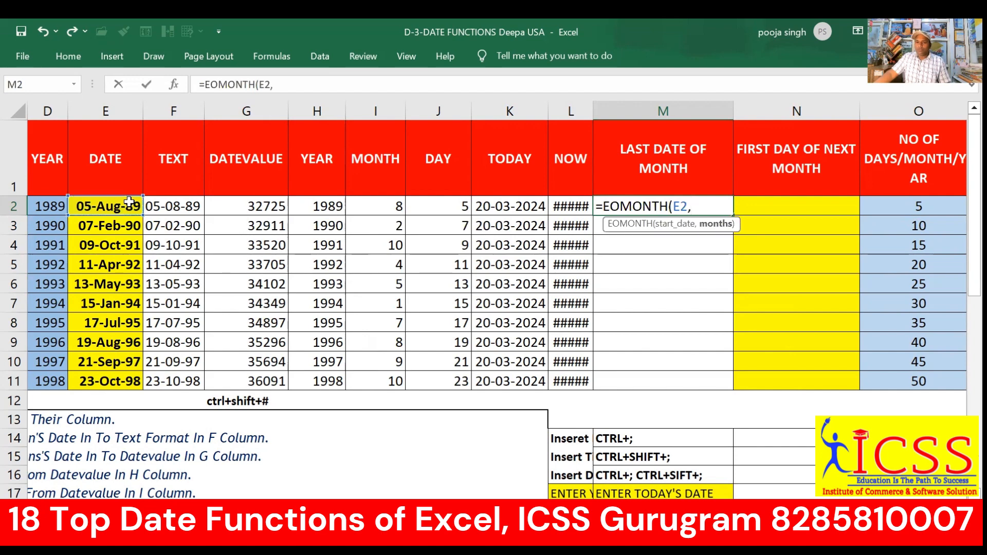
text(0))
key(Return)
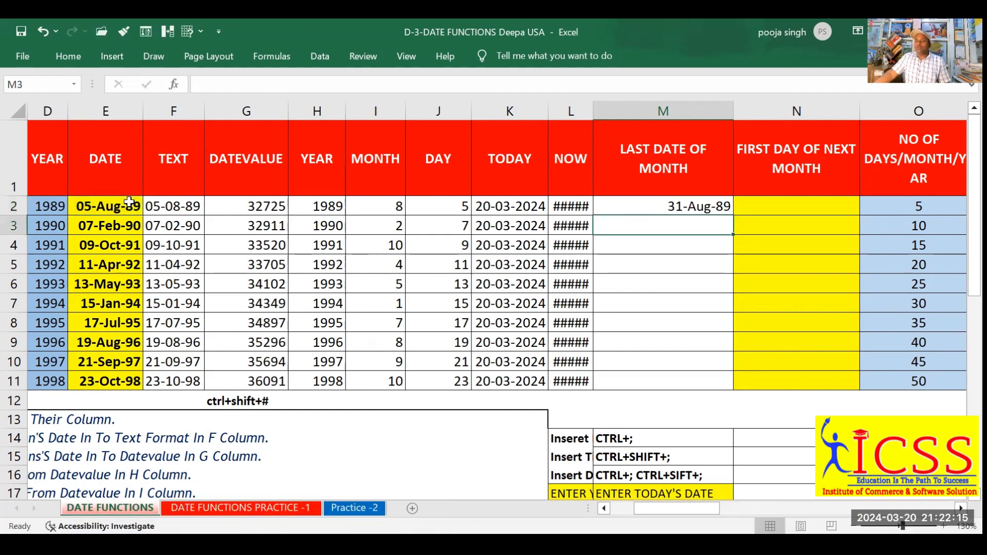
click(722, 206)
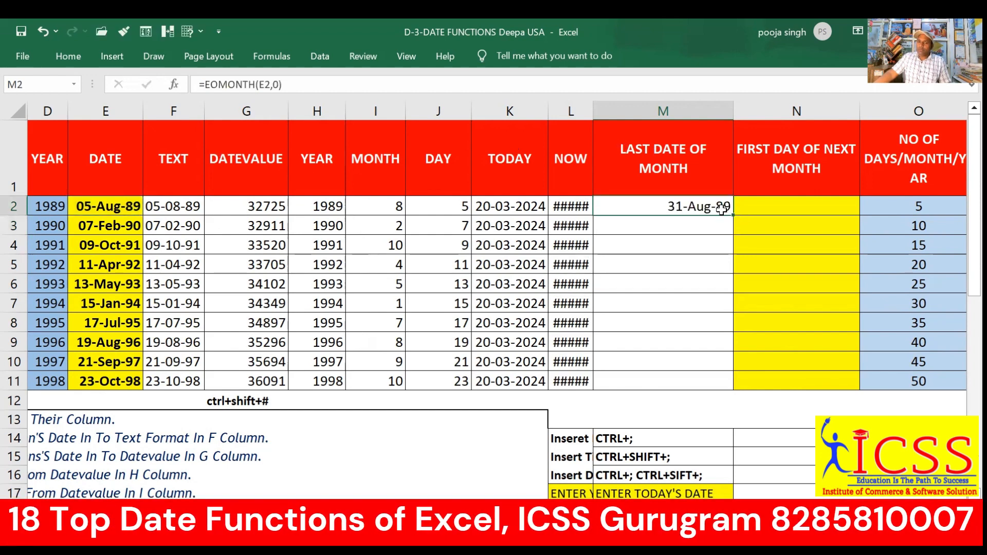
drag(732, 264, 725, 388)
- Try 2 as the months argument of the EOMONTH formula in M2, and undo that change
double_click(687, 215)
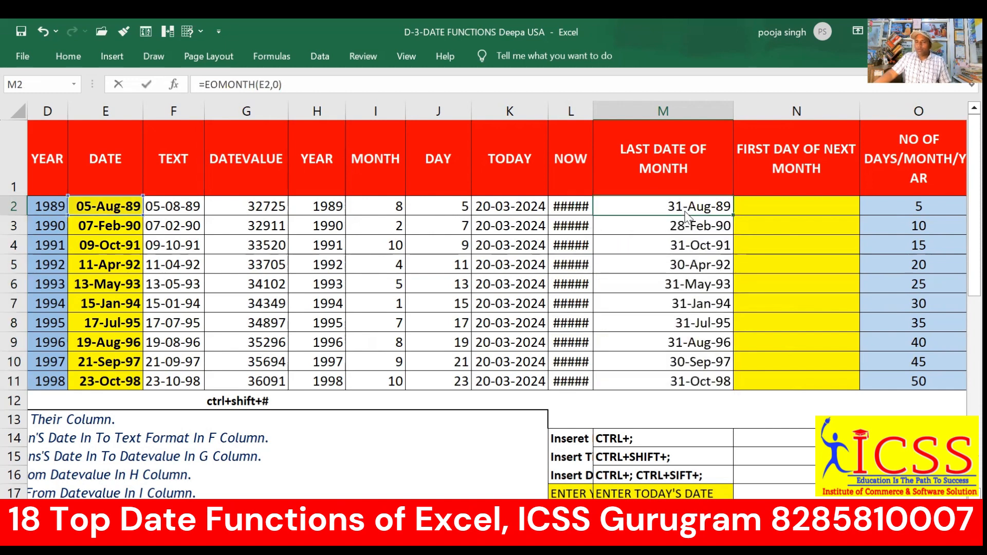
double_click(701, 205)
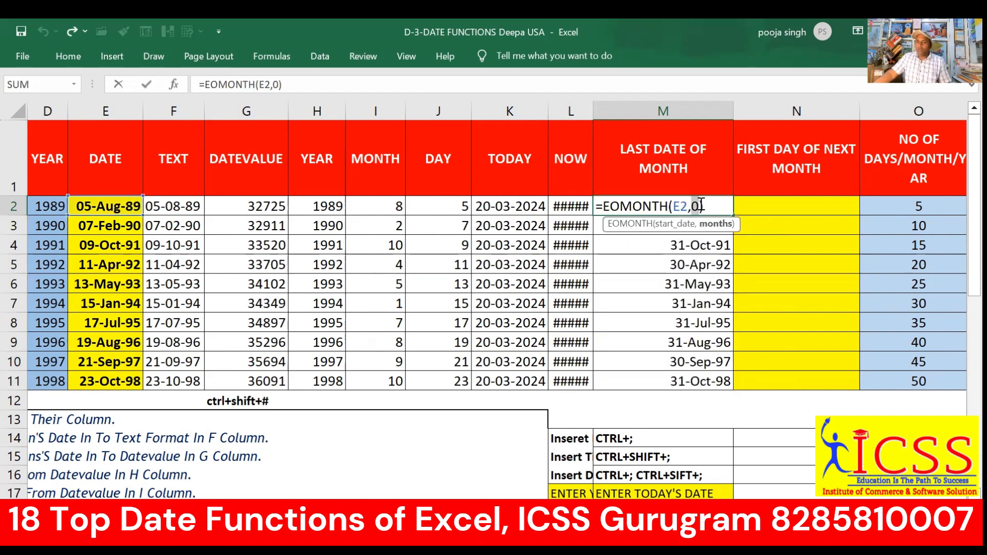
text(2)
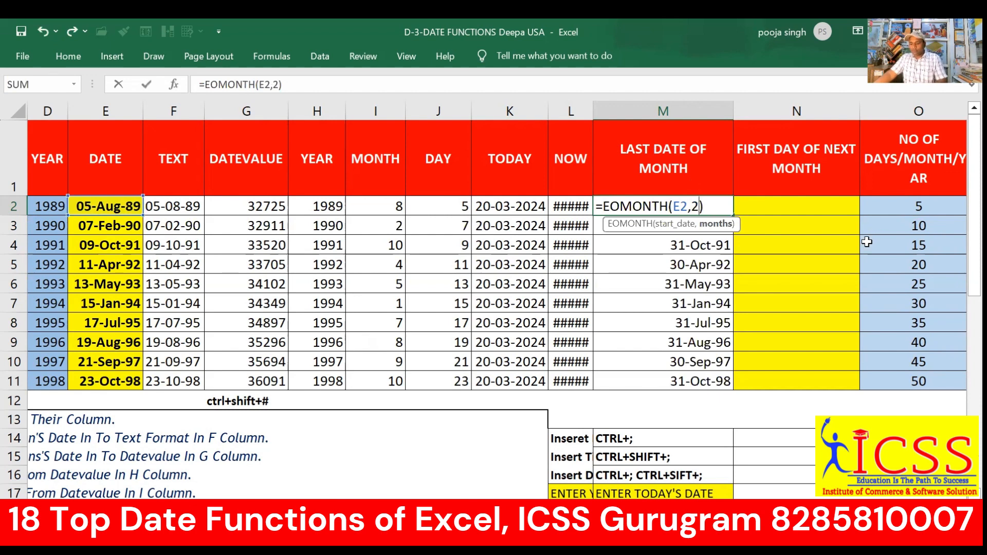
key(Return)
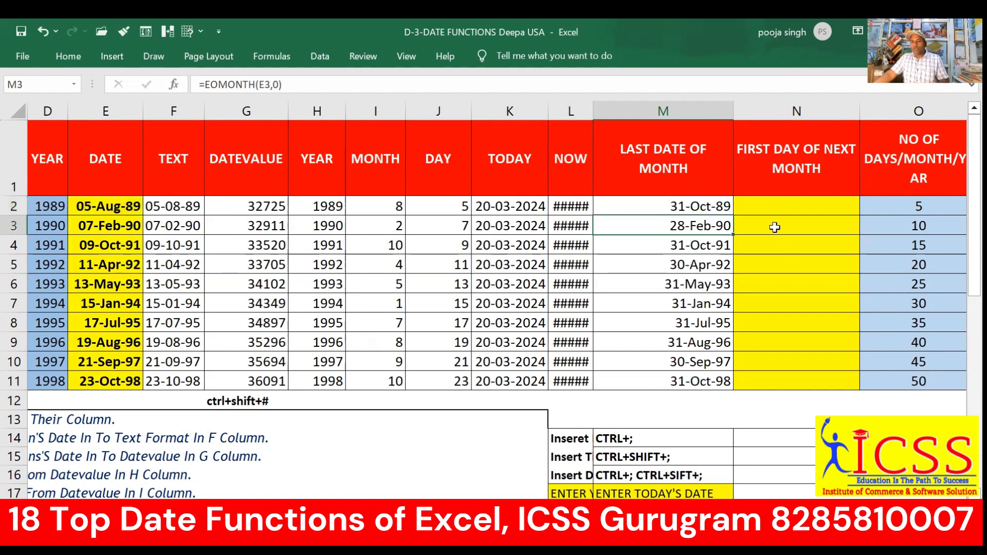
click(710, 209)
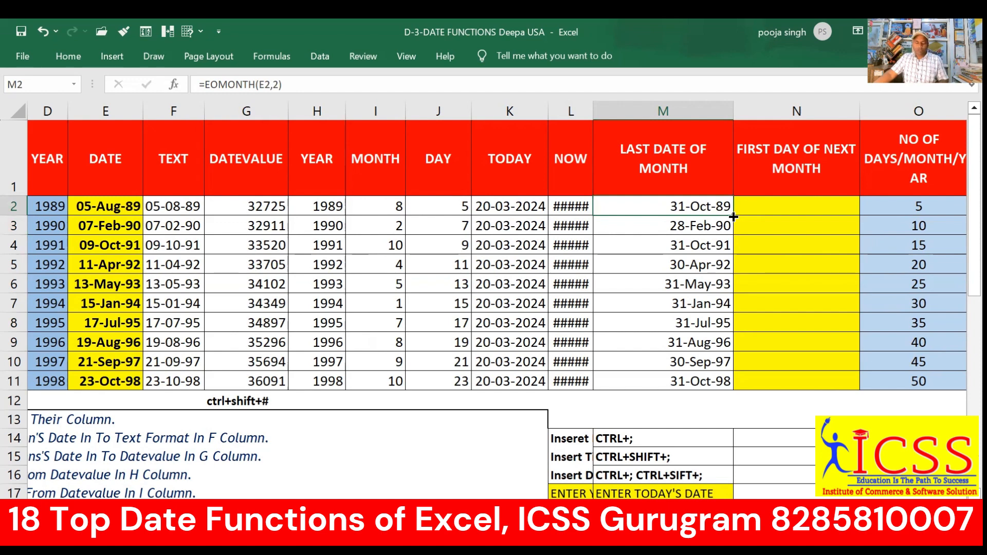
key(ctrl+z)
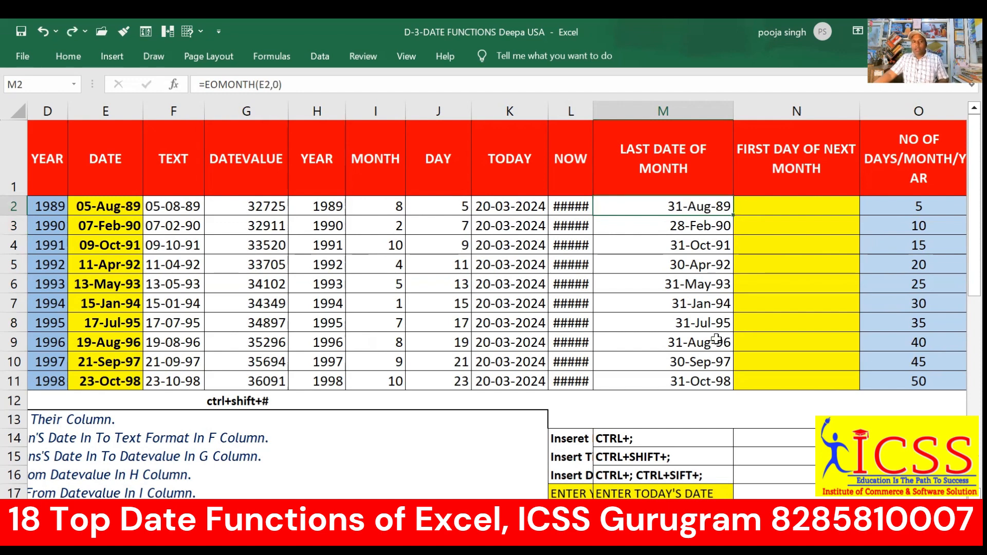
- Examine the source dates in E2:E11 and the empty FIRST DAY OF NEXT MONTH column N, ending on cell N2
click(104, 205)
drag(105, 205, 91, 409)
click(750, 206)
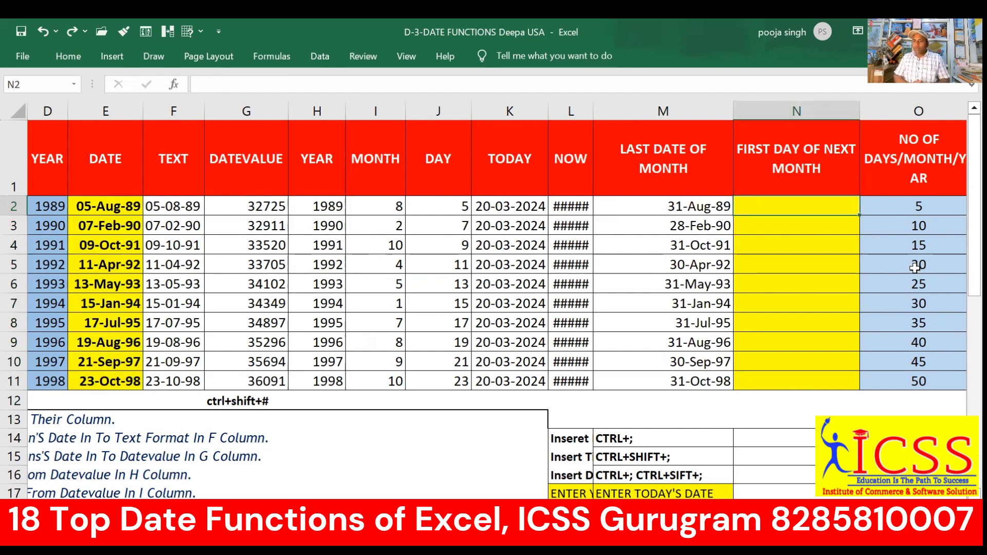
click(851, 111)
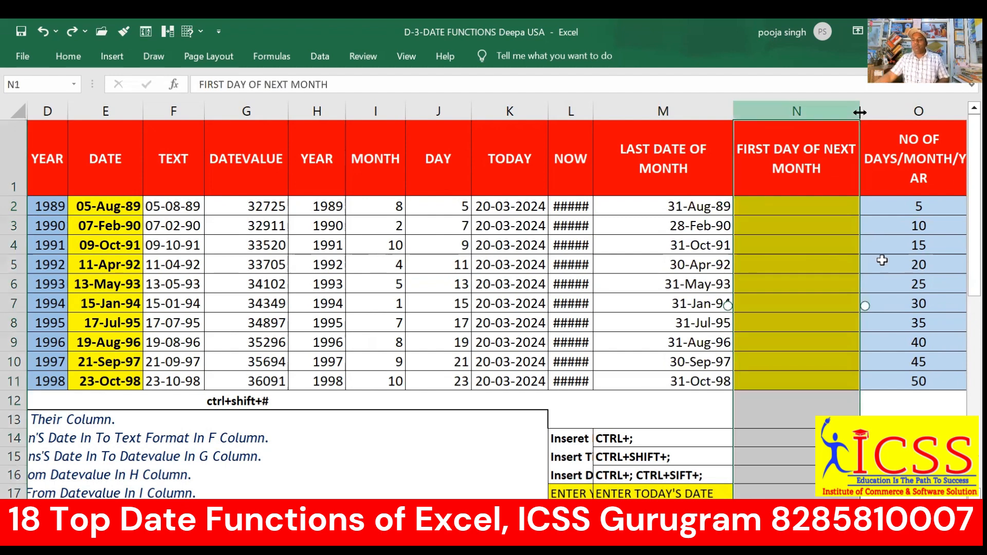
click(775, 210)
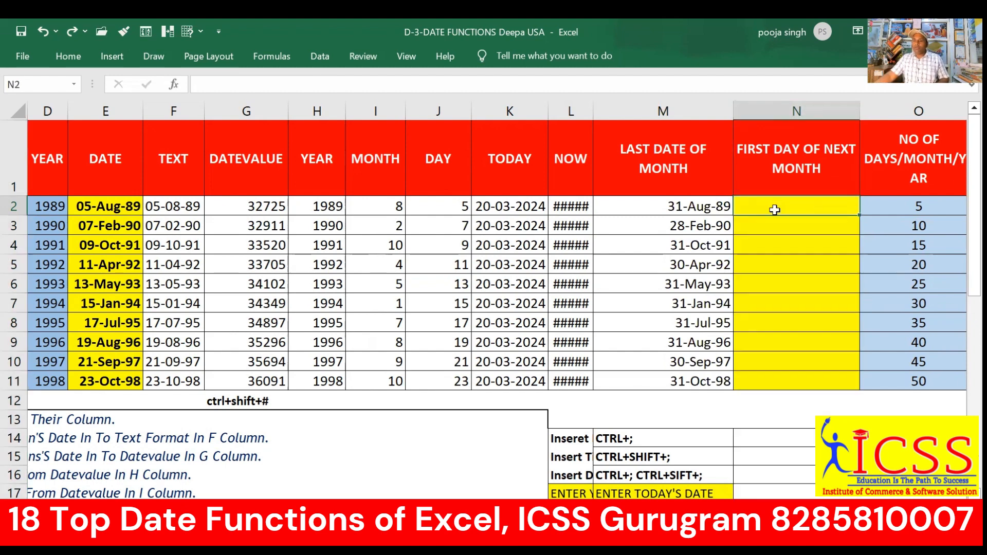
click(802, 117)
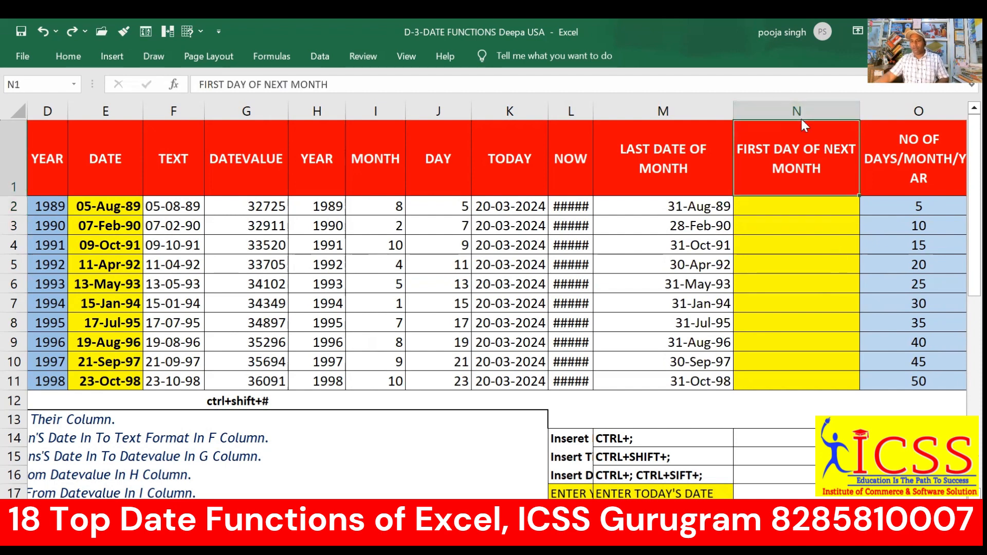
click(782, 202)
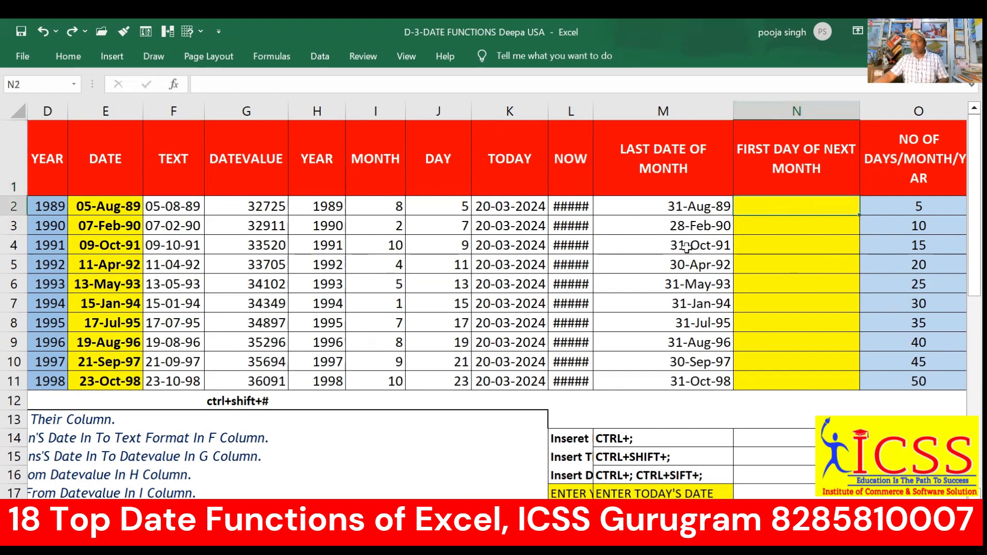
scroll(714, 224, down, 1)
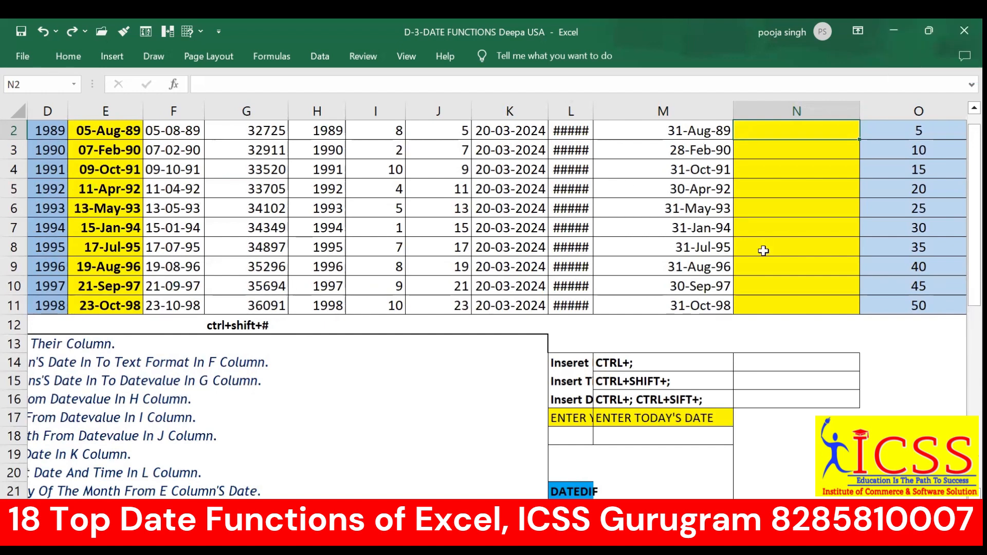
scroll(763, 250, up, 1)
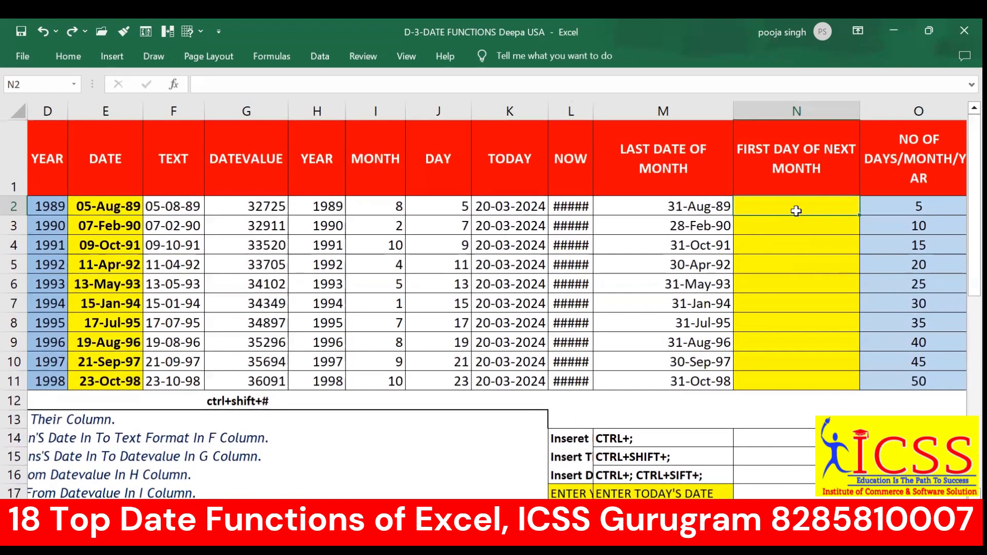
- Enter =EOMONTH(E2,0)+1 in N2 of the FIRST DAY OF NEXT MONTH column and fill the formula down to N11
text(=)
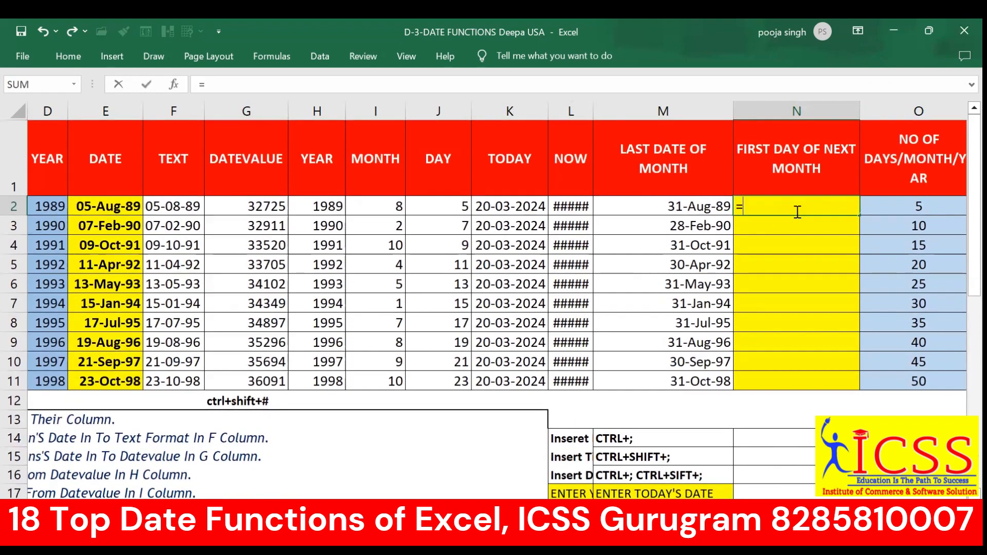
text(eo)
key(Tab)
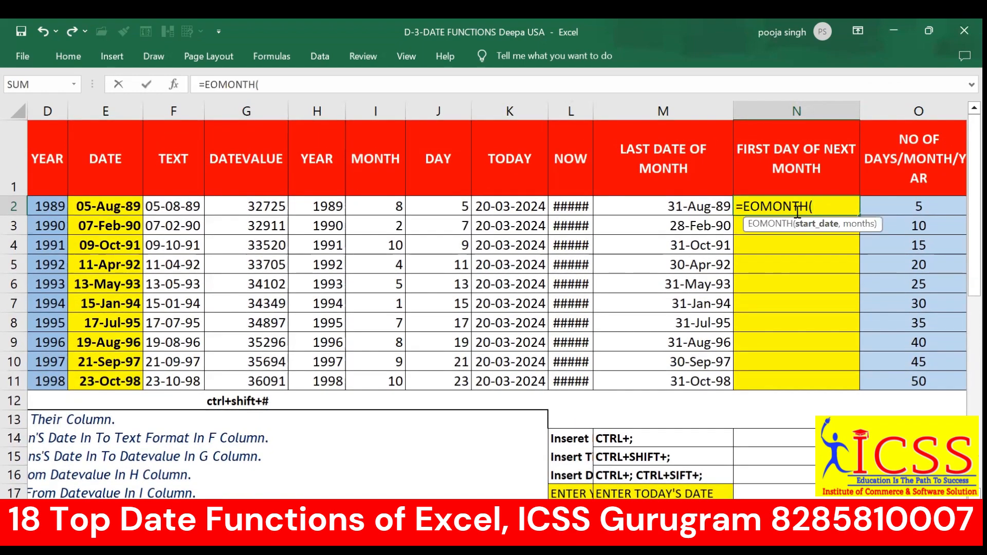
click(126, 208)
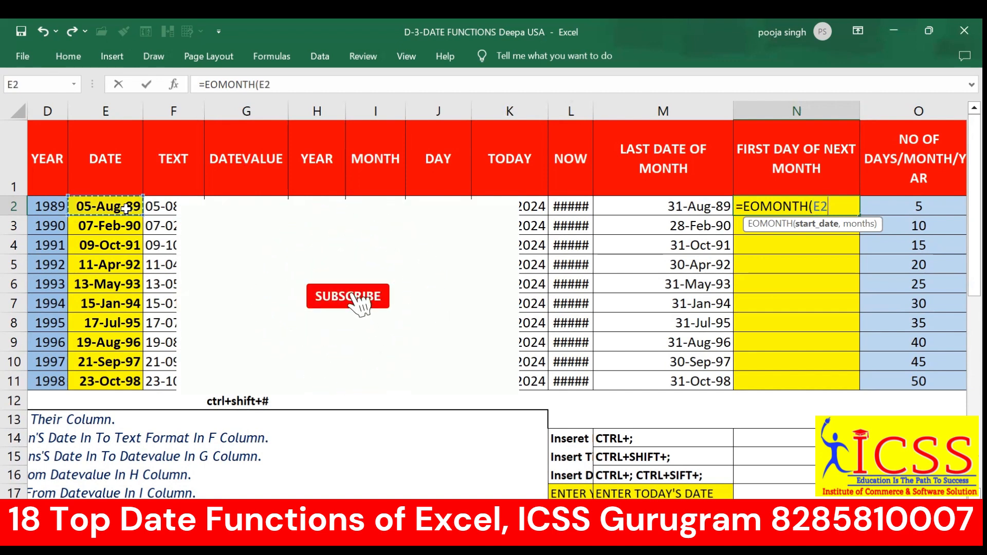
text(,)
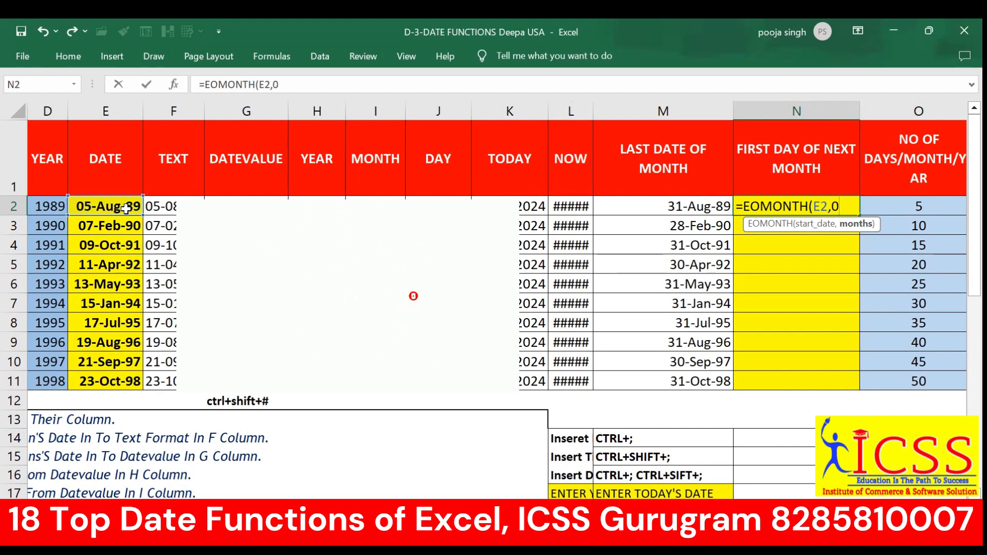
text(0)+)
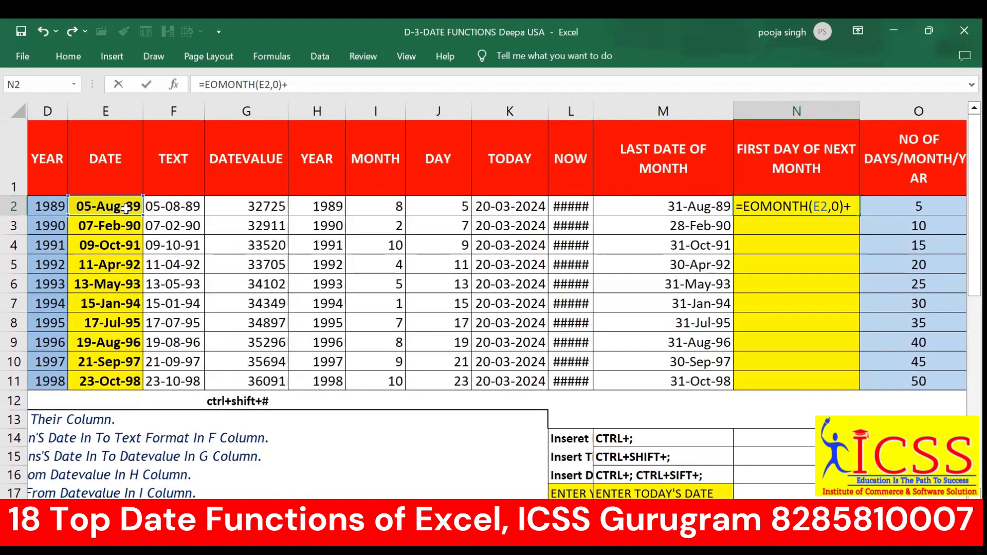
text(1)
key(Return)
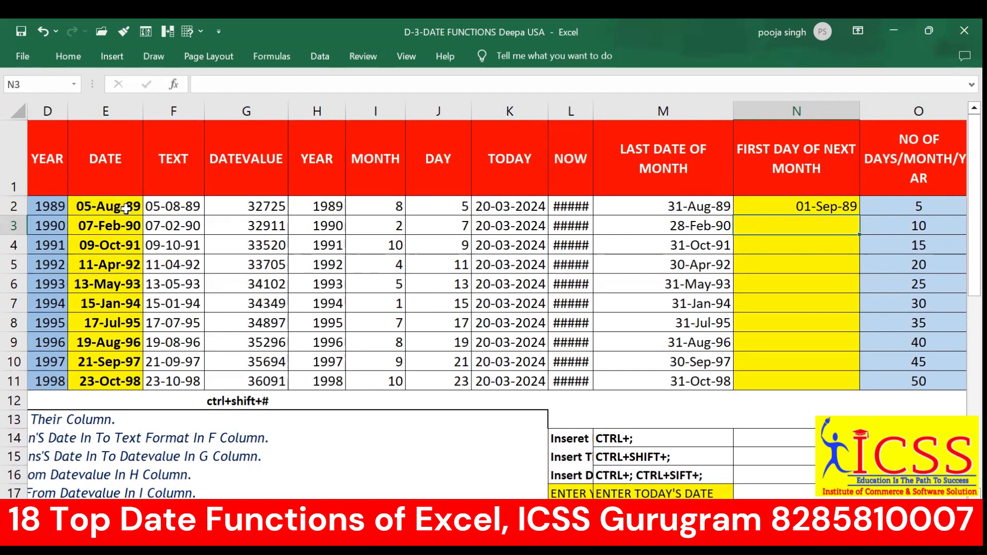
click(791, 206)
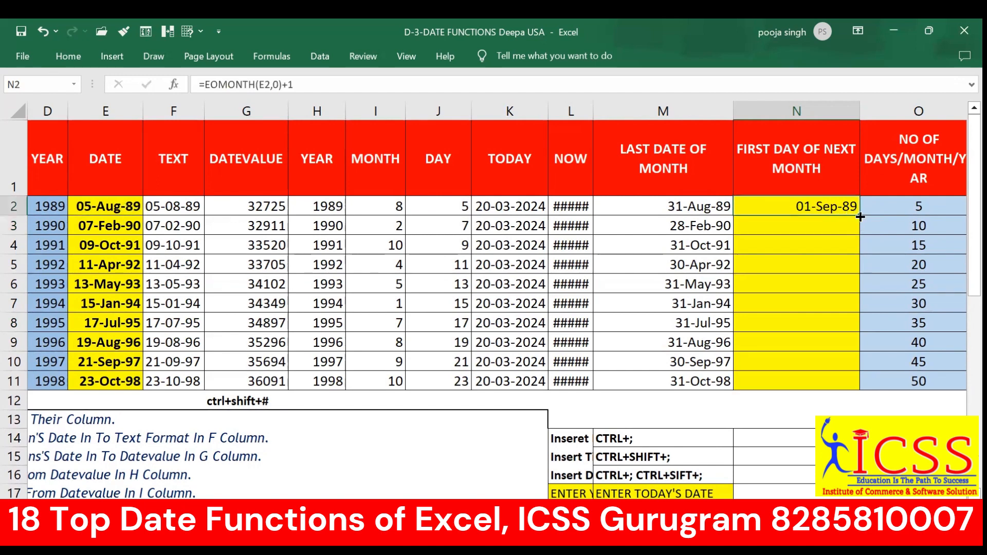
drag(860, 217, 851, 385)
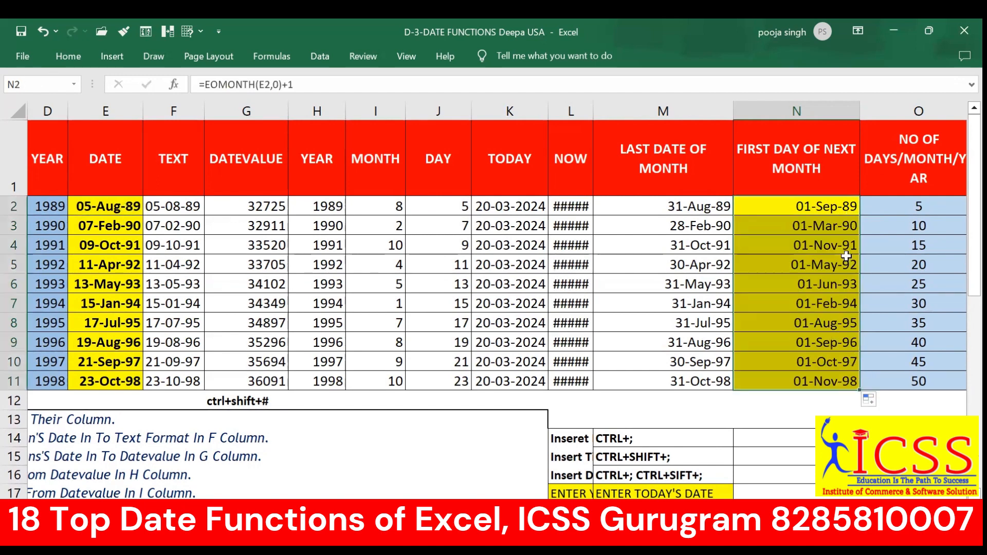
- Look through the remaining columns along row 2, from NO OF DAYS/MONTH/YEAR in O to DAYS360 in V
click(876, 207)
key(Right)
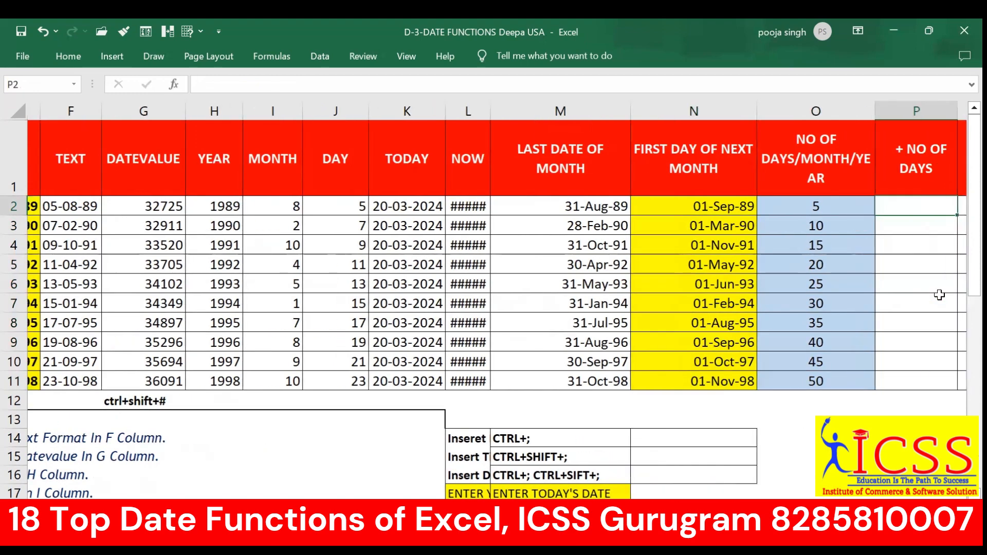
key(Right)
key(Right)
key(Right)
key(Right)
key(Right)
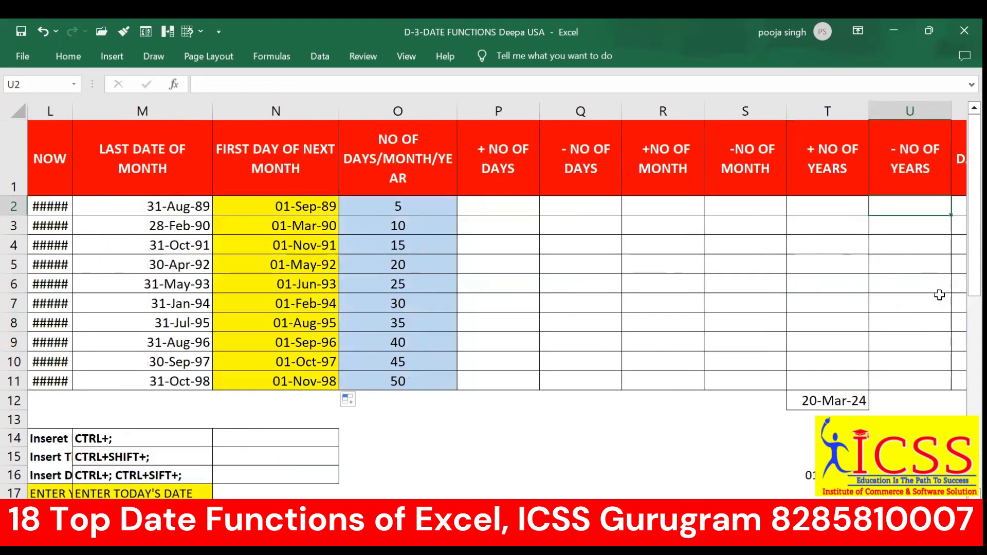
key(Right)
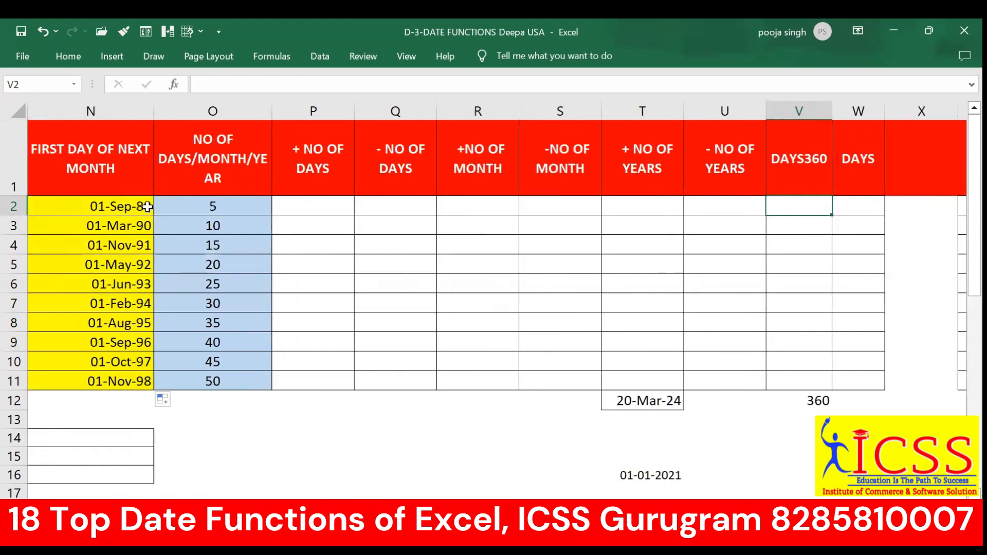
- Examine the headings P1:U1 and their empty cells together with the dates in N2:N11 and the numbers in O2:O11
click(148, 206)
drag(310, 205, 702, 381)
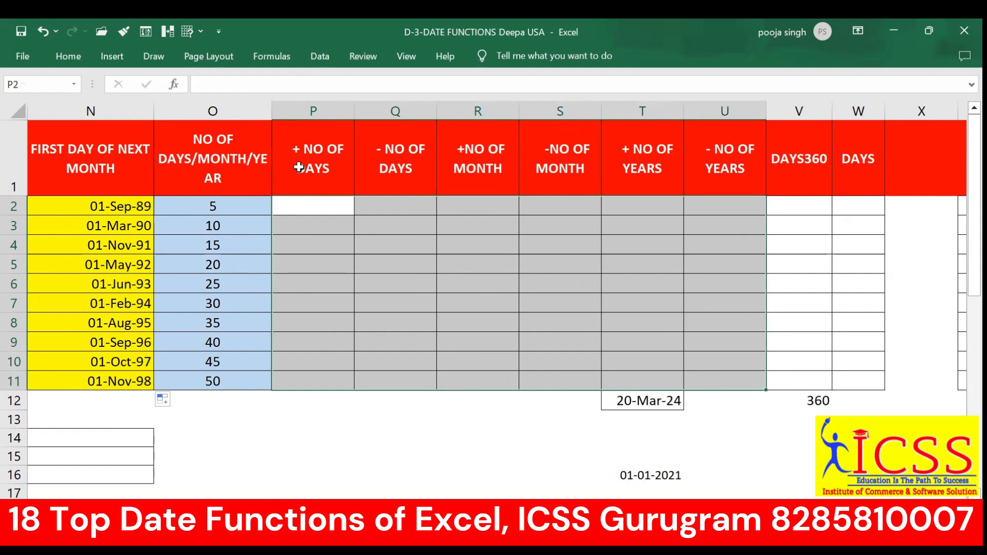
drag(299, 168, 730, 176)
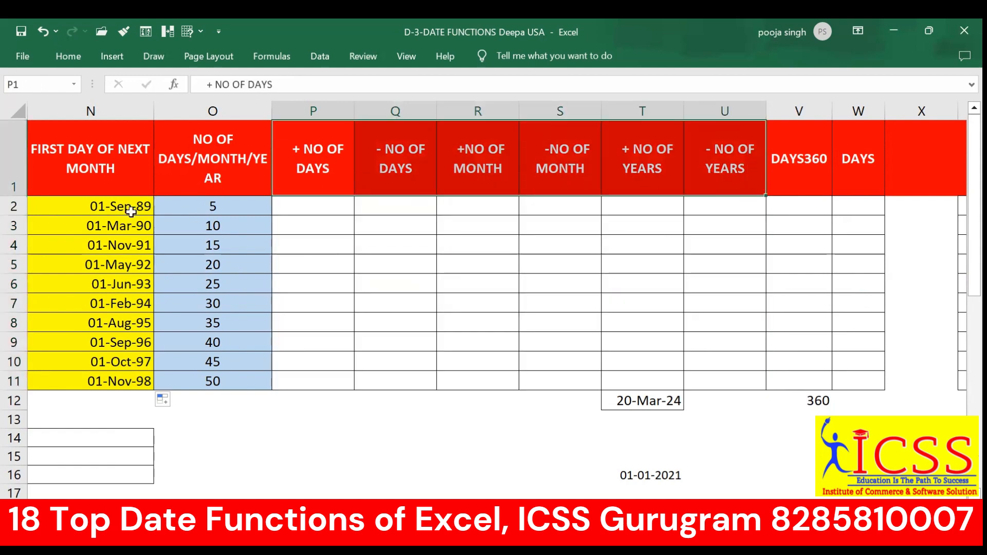
drag(114, 207, 109, 375)
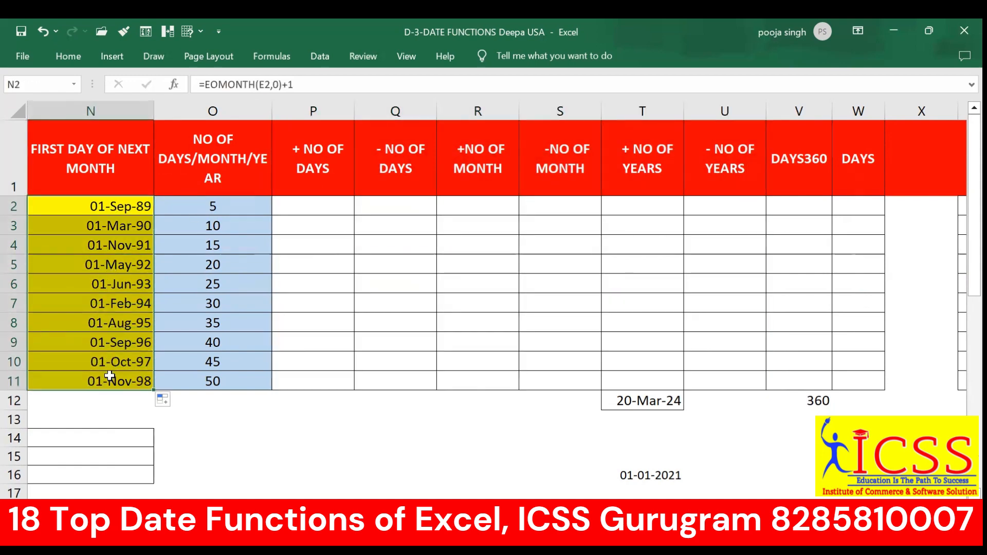
drag(127, 205, 144, 379)
click(131, 205)
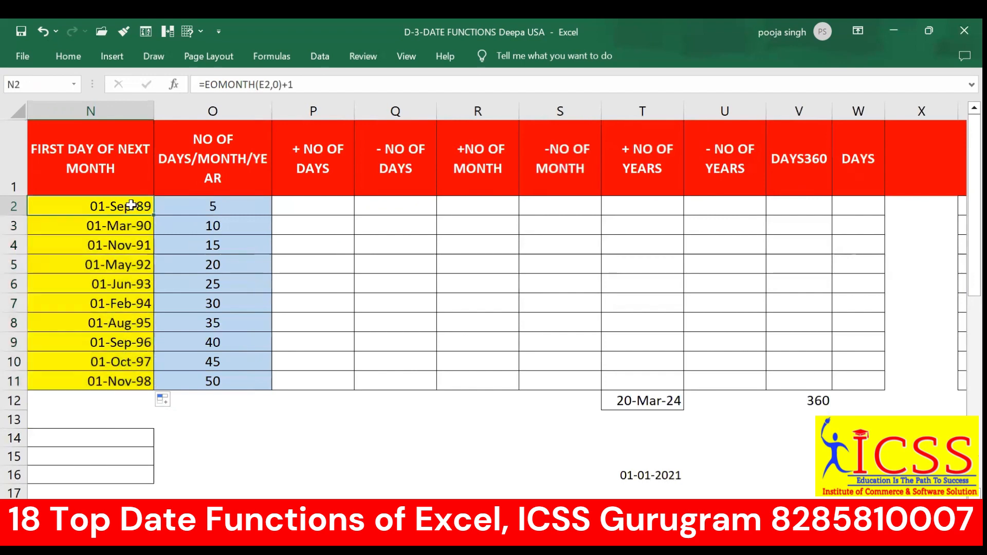
drag(198, 206, 204, 385)
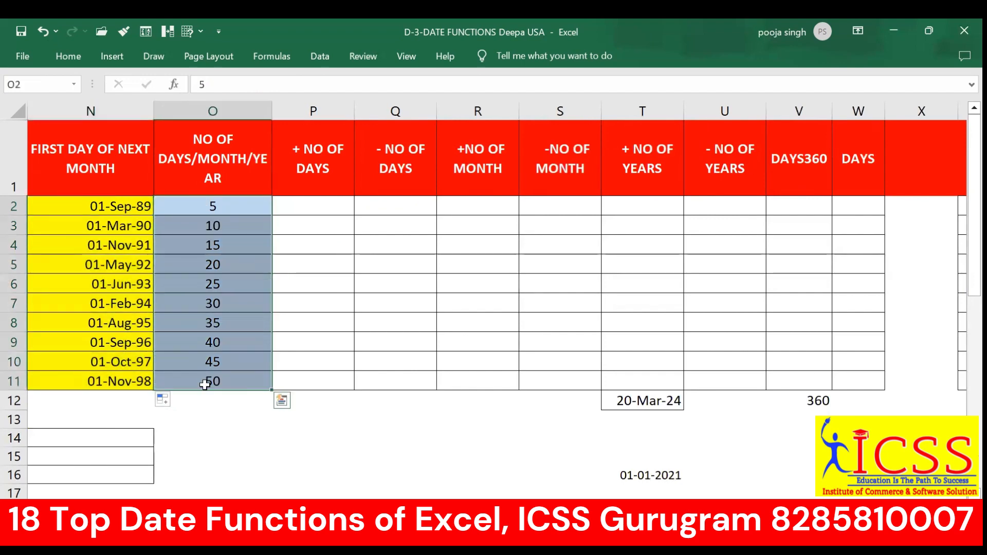
- Compare the dates in N2:N5 with the numbers beside them in O2:O5, row by row
click(291, 204)
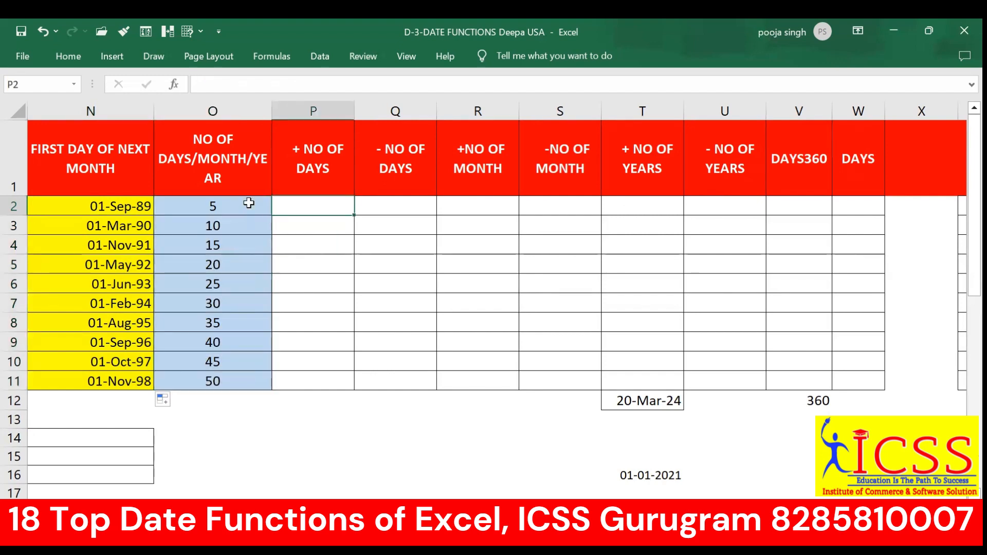
click(92, 206)
drag(129, 205, 195, 211)
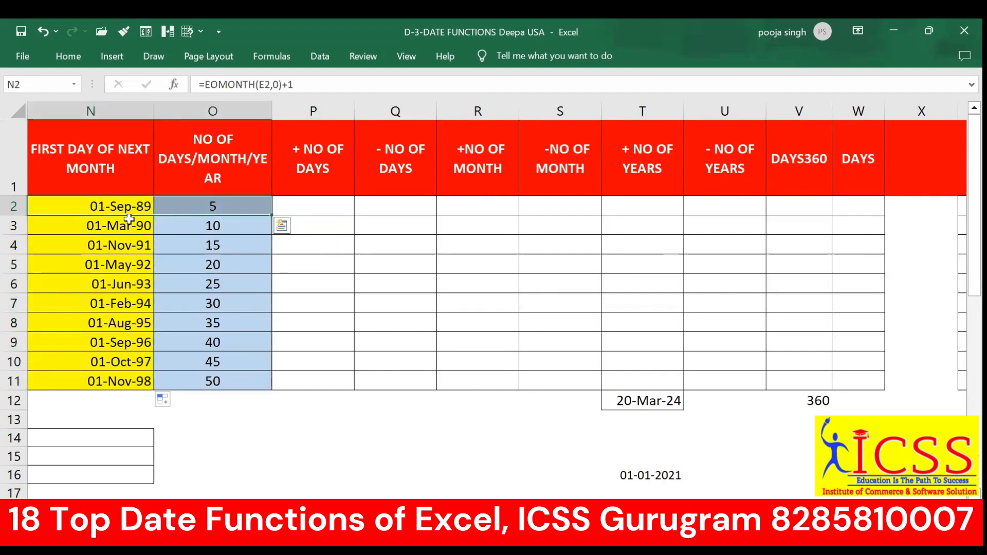
drag(129, 225, 160, 242)
drag(110, 270, 226, 267)
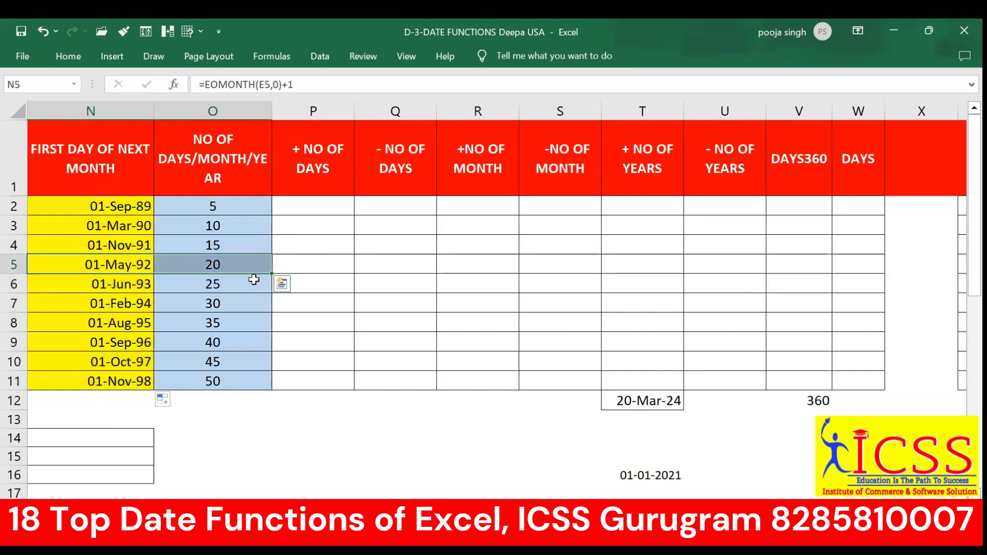
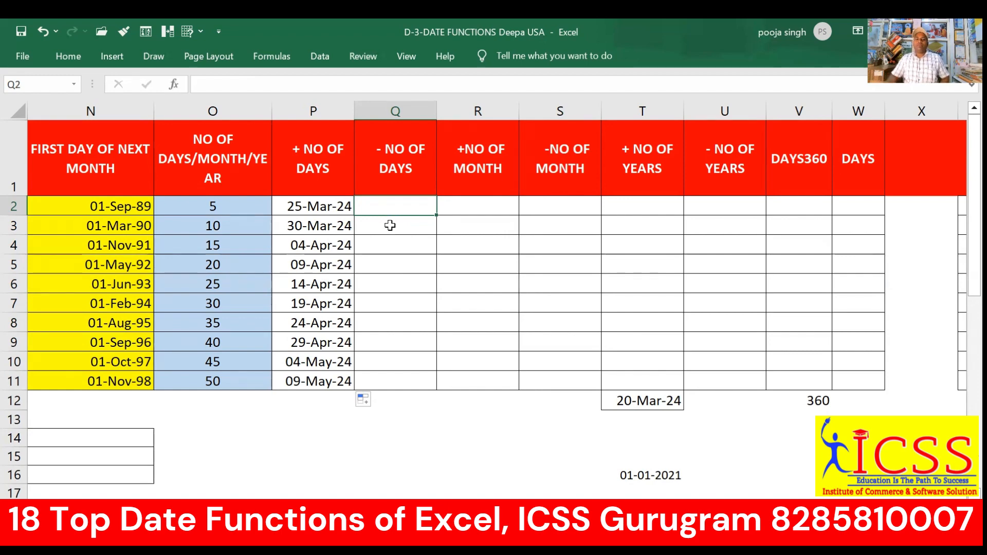
- Enter =TODAY()-O2 in Q2 of the - NO OF DAYS column and fill the formula down to Q11
text(=)
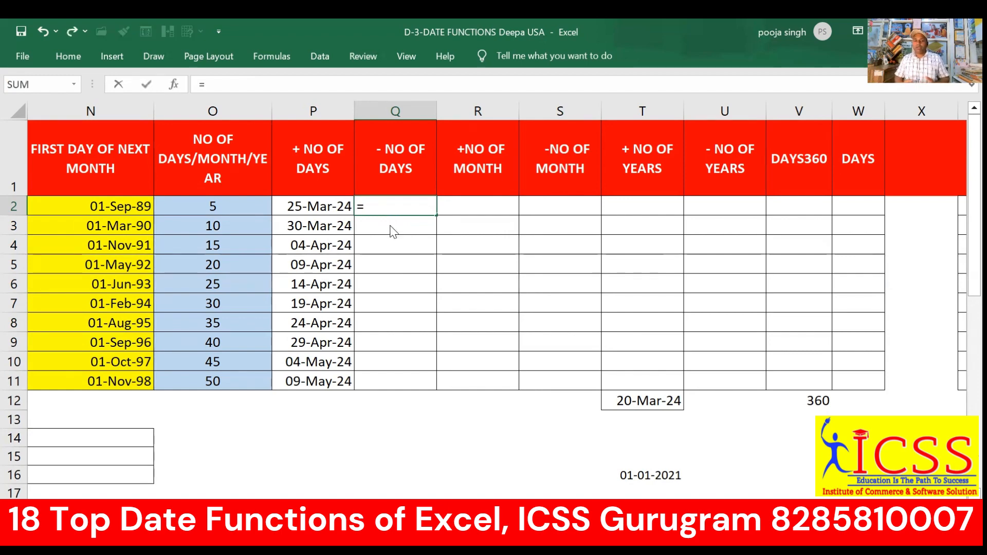
text(today)
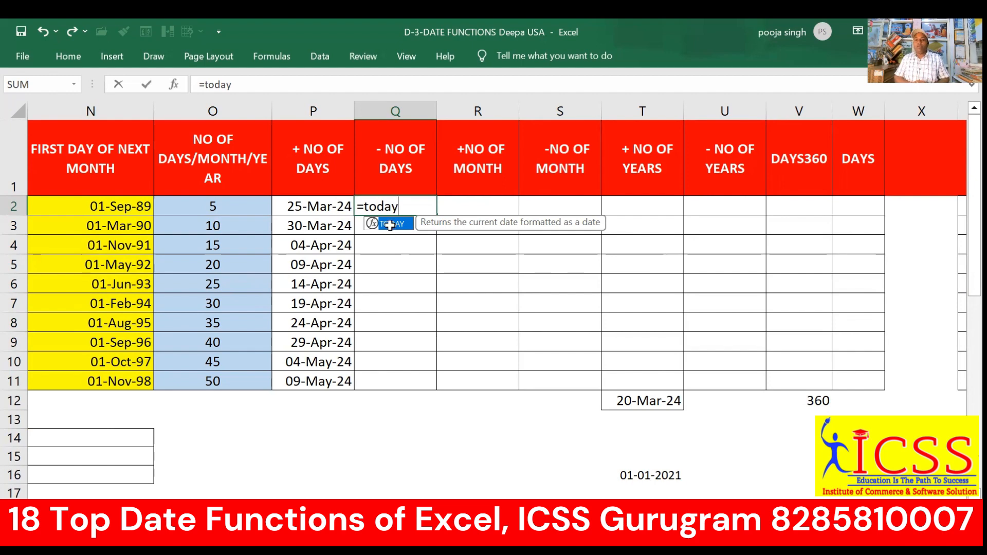
text(())
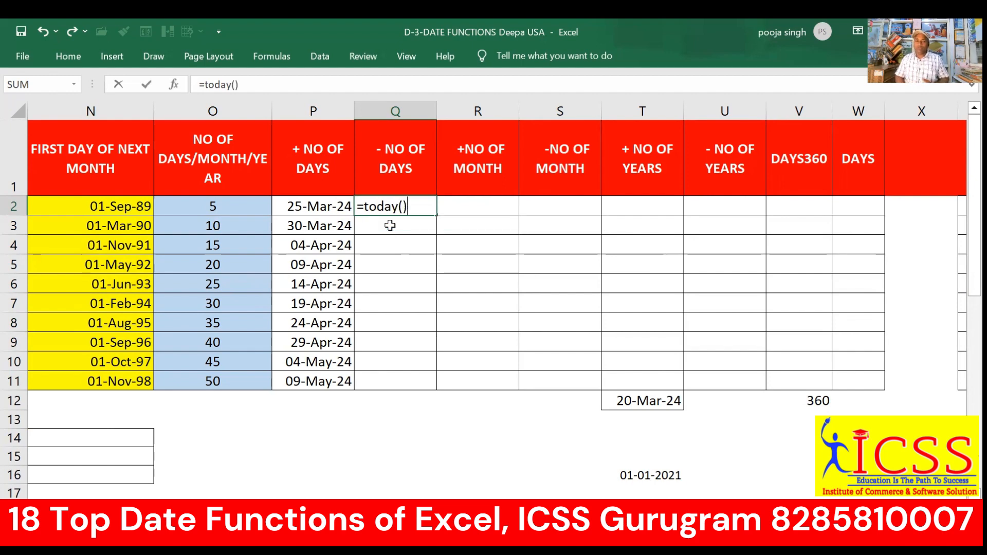
text(-)
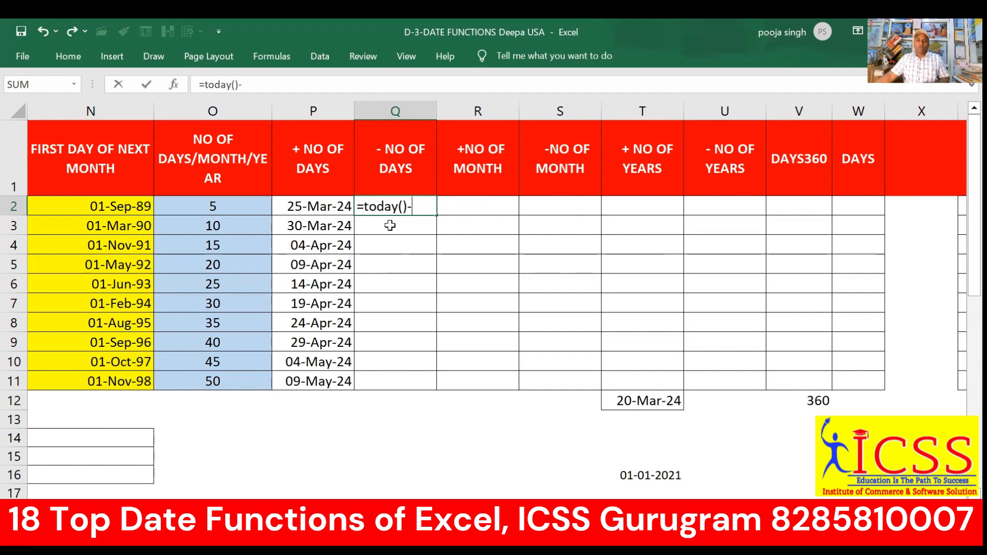
click(212, 206)
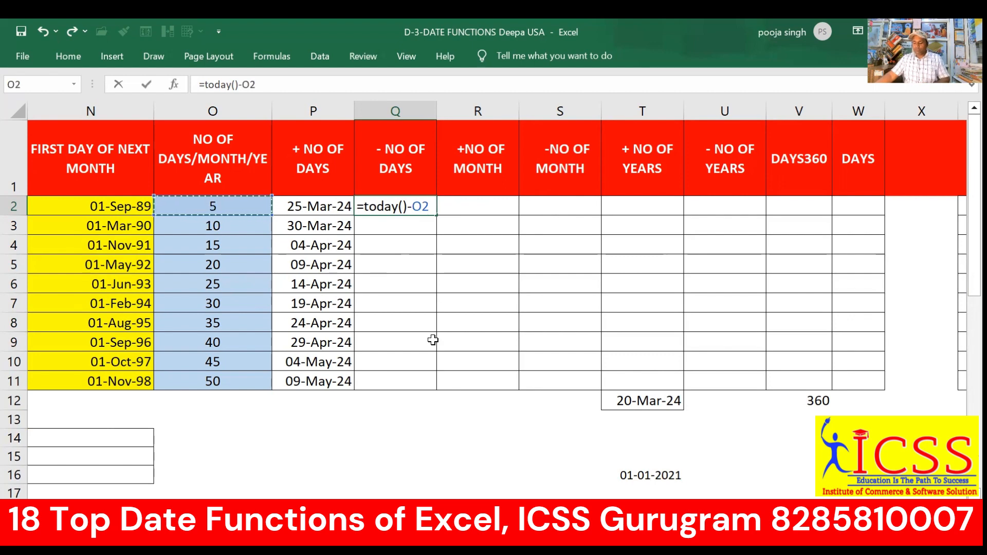
key(Return)
click(406, 206)
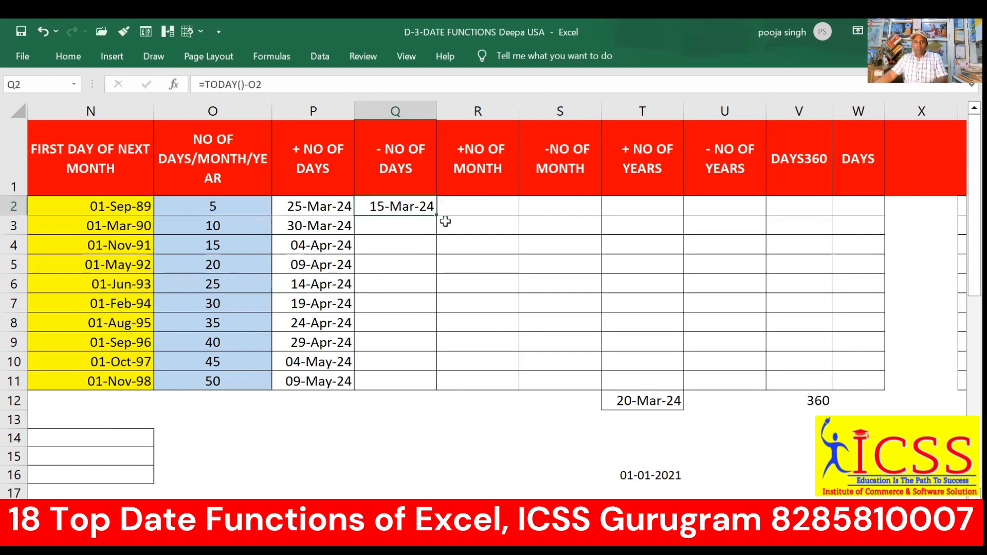
drag(436, 215, 434, 388)
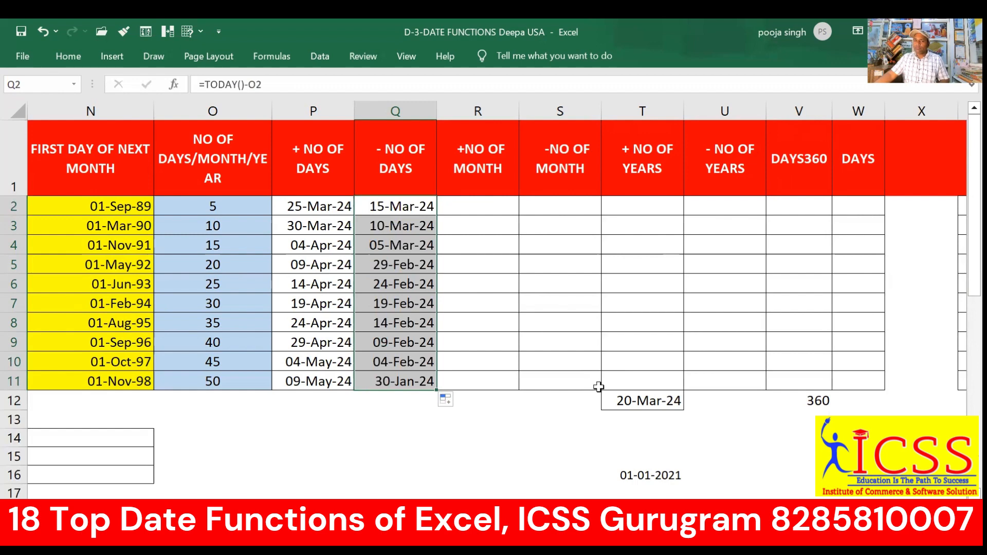
- Examine the numbers in O2:O11 against the empty +NO OF MONTH cells R2:R11, and widen column O slightly
click(492, 201)
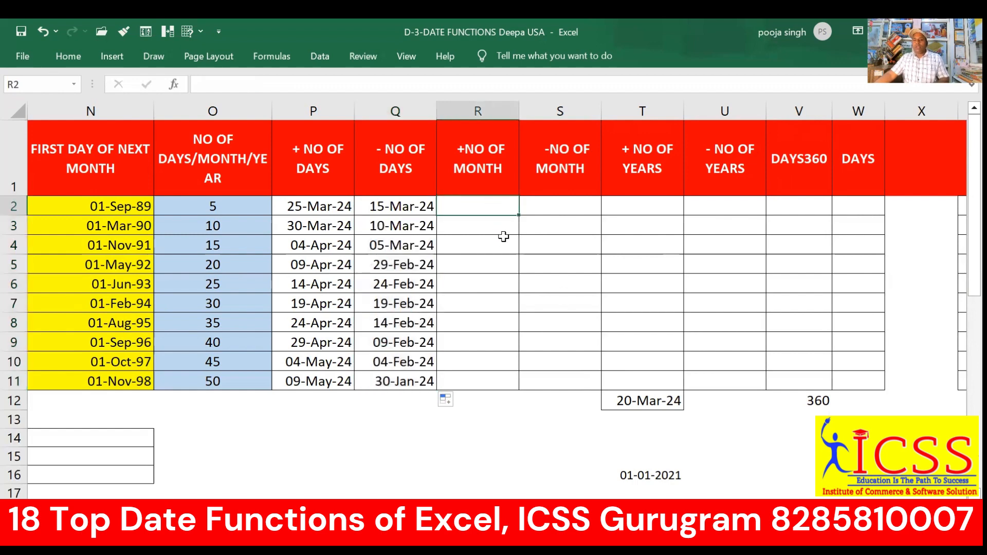
drag(479, 206, 479, 377)
drag(180, 206, 212, 374)
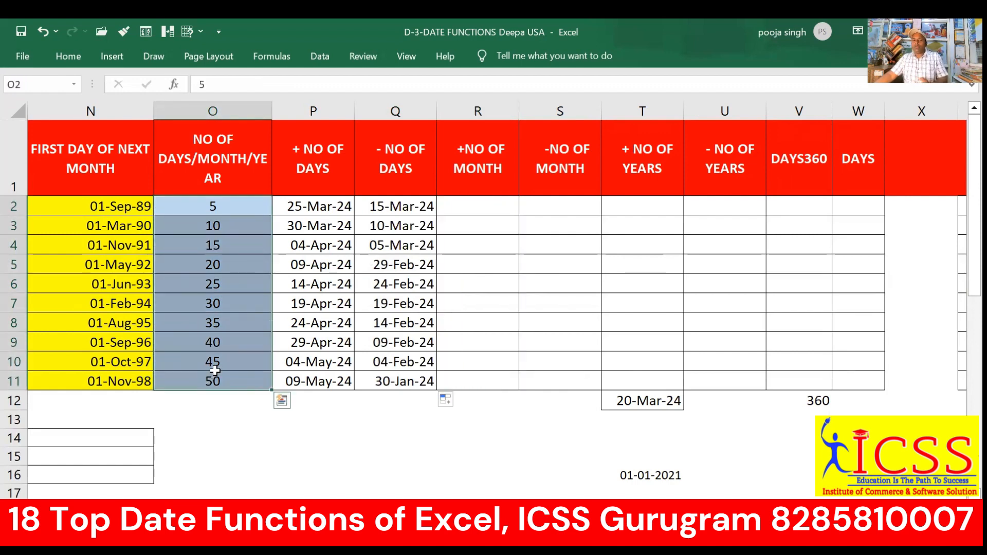
drag(191, 206, 393, 206)
drag(222, 227, 279, 226)
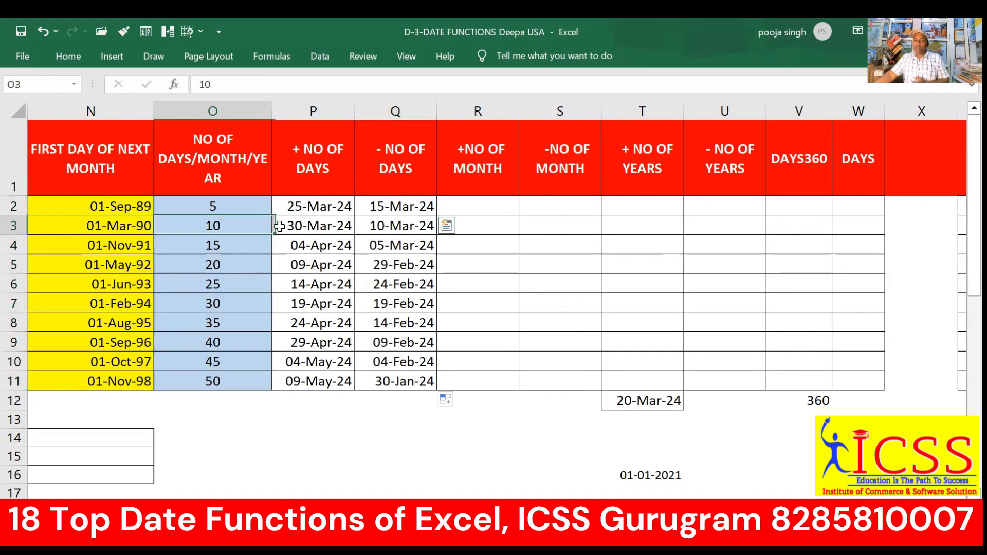
click(224, 245)
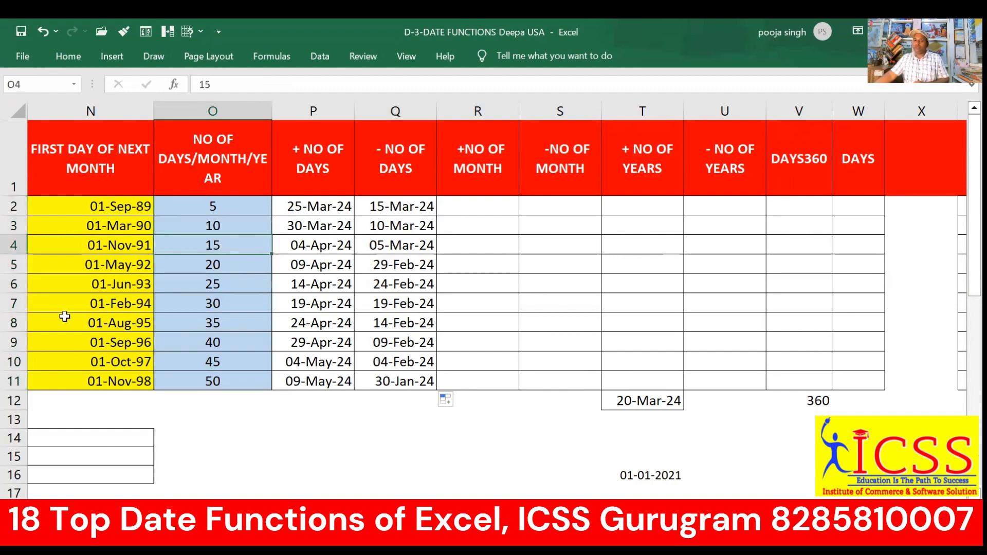
drag(467, 207, 488, 378)
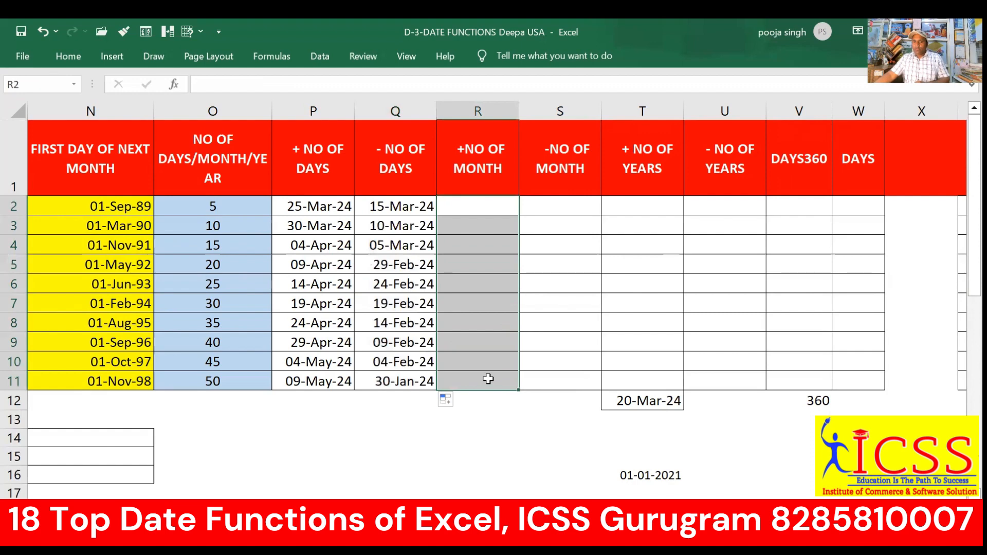
click(472, 205)
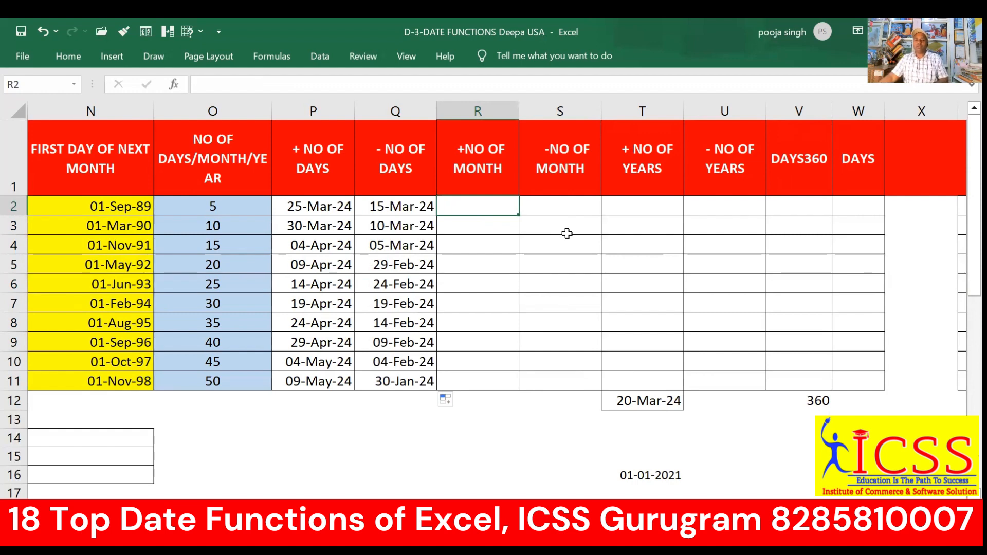
drag(273, 113, 291, 112)
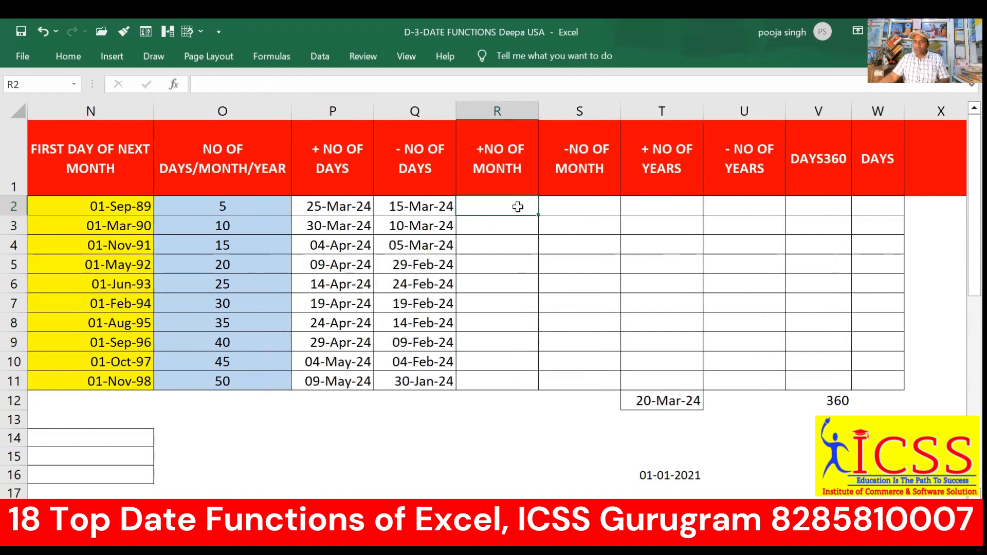
- Begin an EDATE formula in R2 of the +NO OF MONTH column, up to its opening parenthesis
text(=)
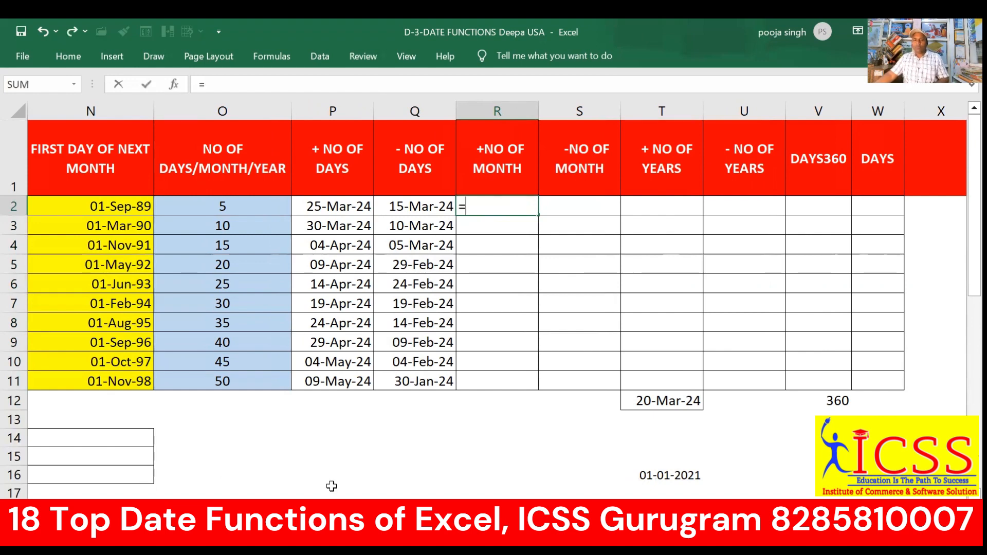
text(edate)
key(Tab)
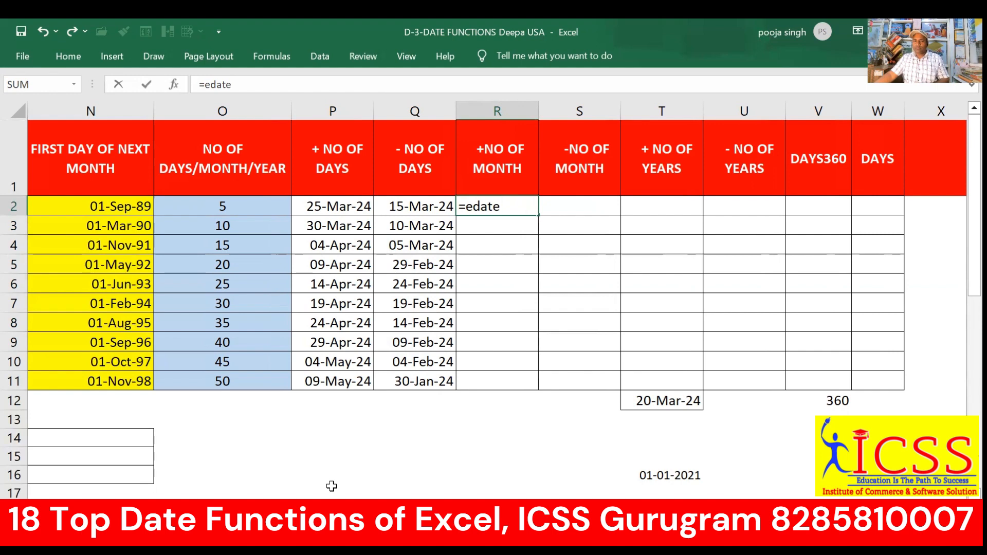
text(()
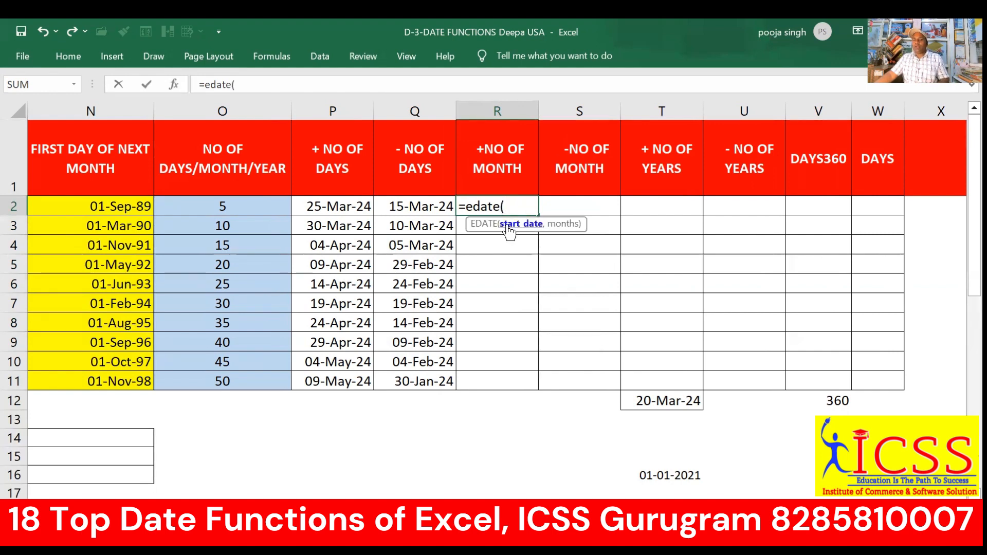
click(119, 206)
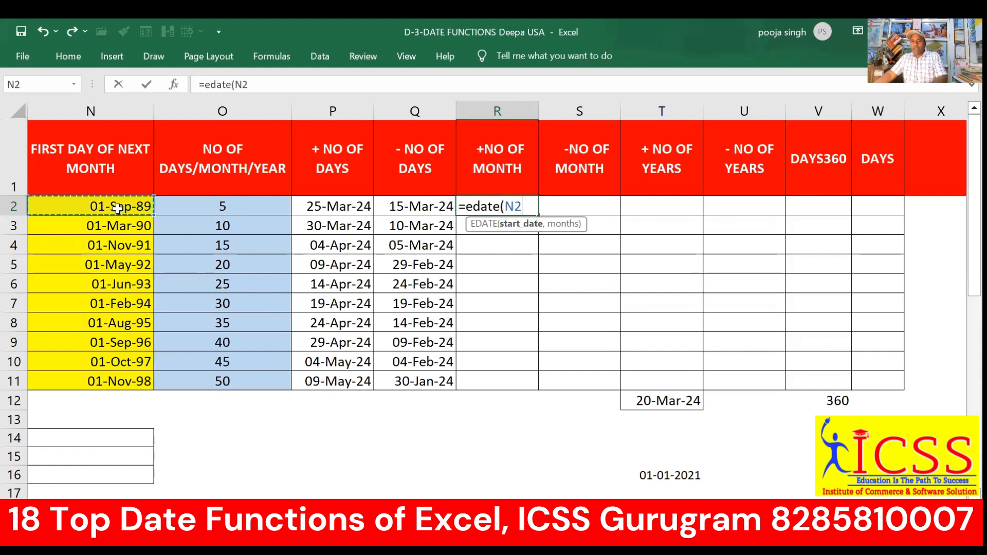
key(BackSpace)
key(BackSpace)
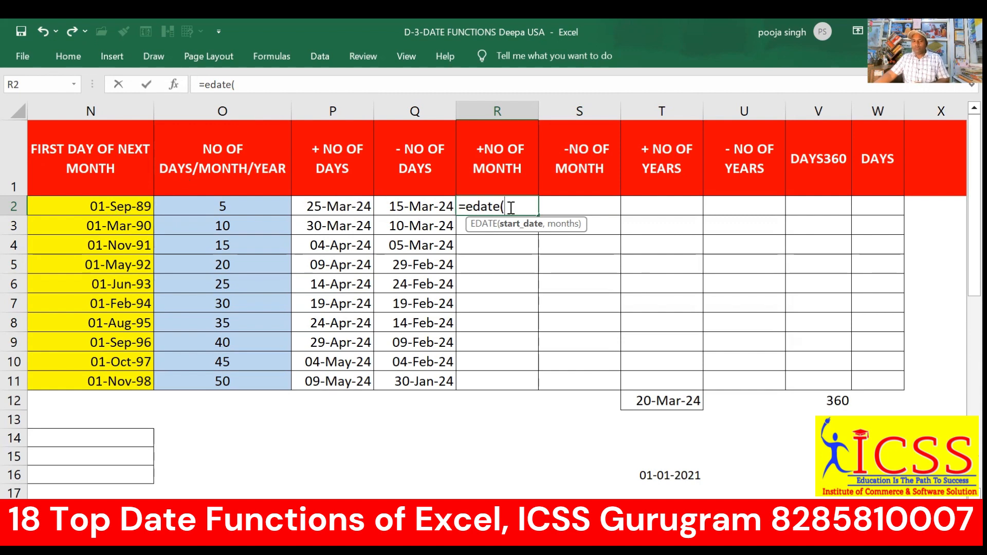
- Complete the R2 formula as =EDATE(TODAY(),O2), accepting the closing-parenthesis correction, and fill it down to R11
text(T)
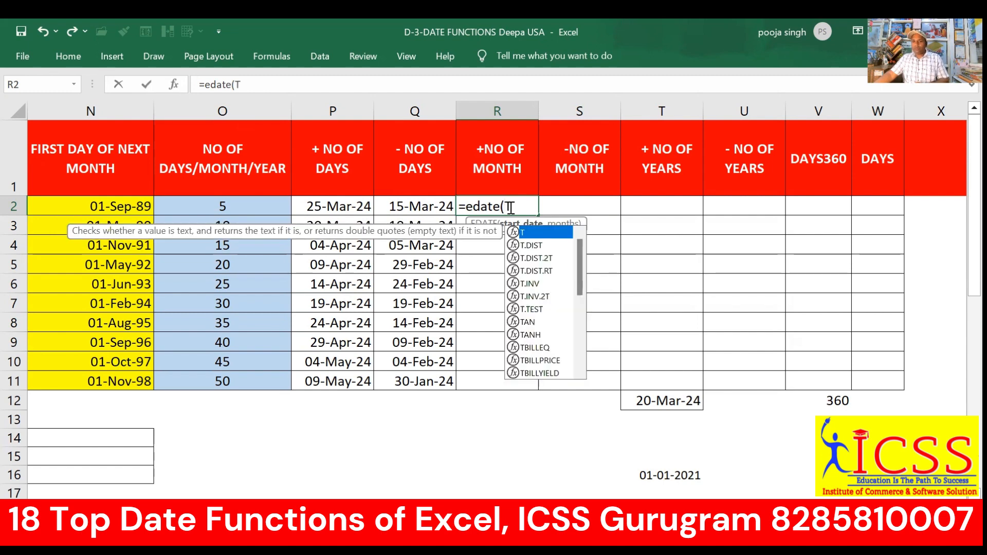
text(ODAY)
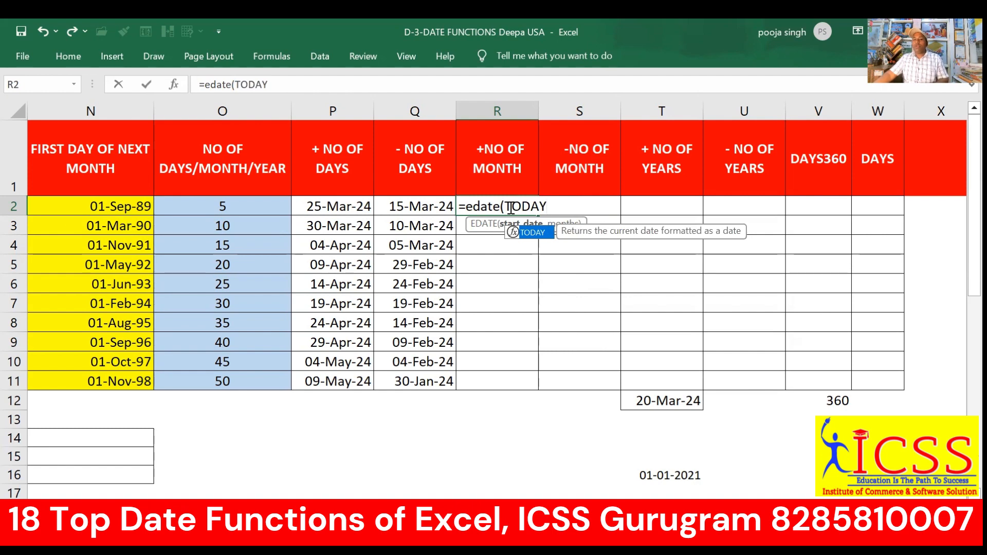
text(()
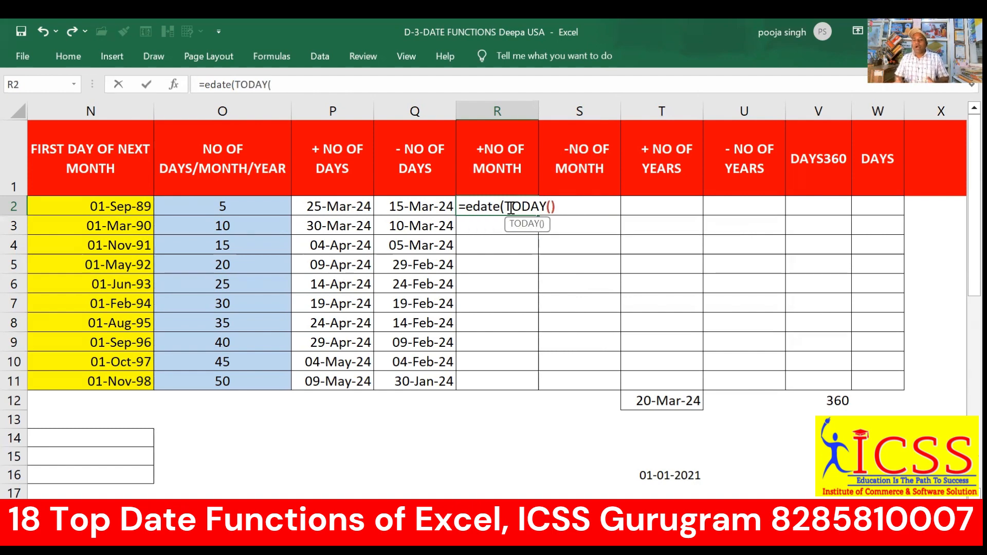
text()))
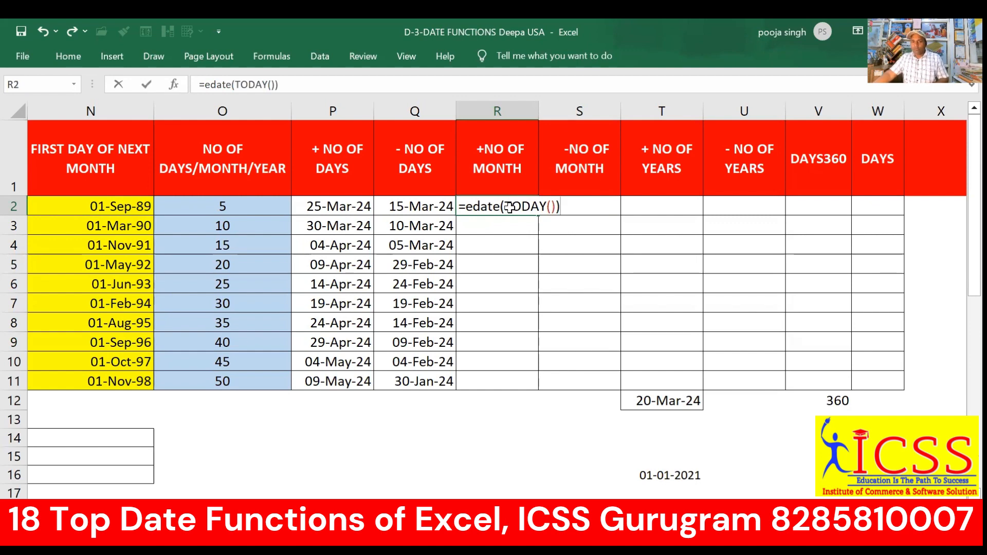
key(BackSpace)
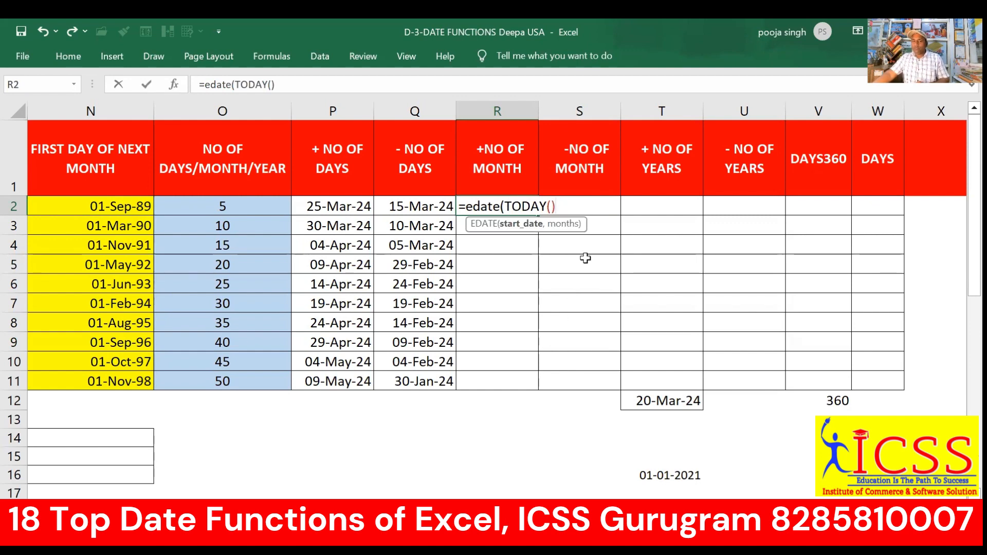
text(,)
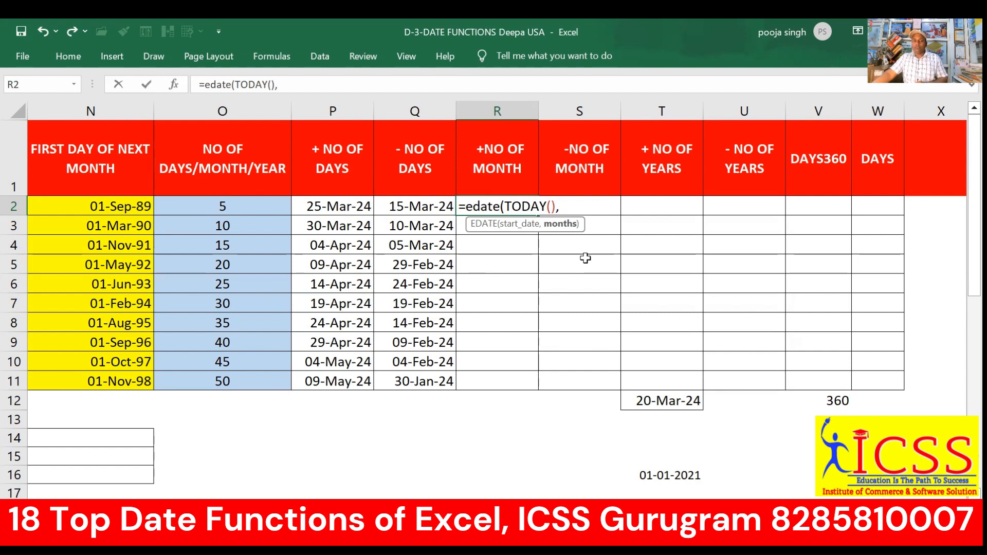
click(261, 212)
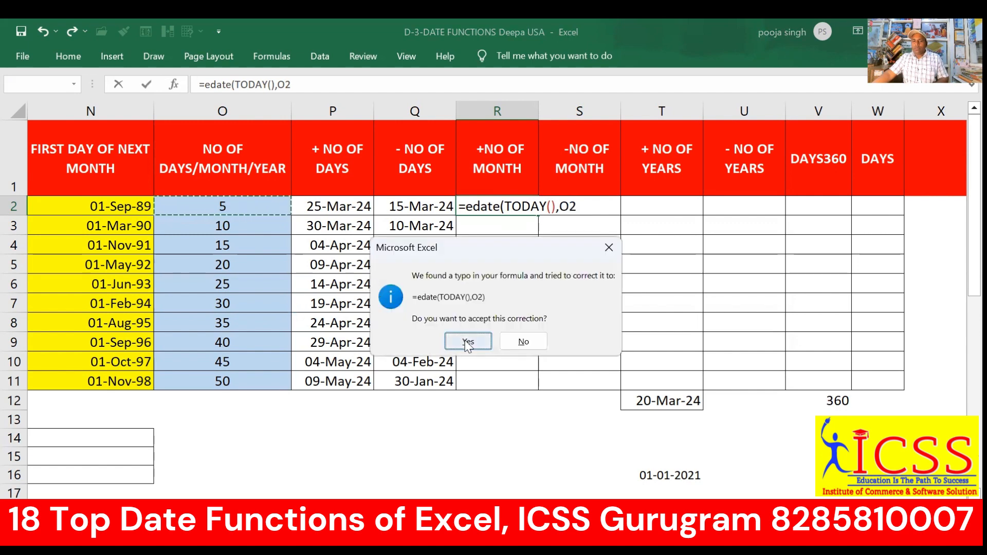
click(468, 342)
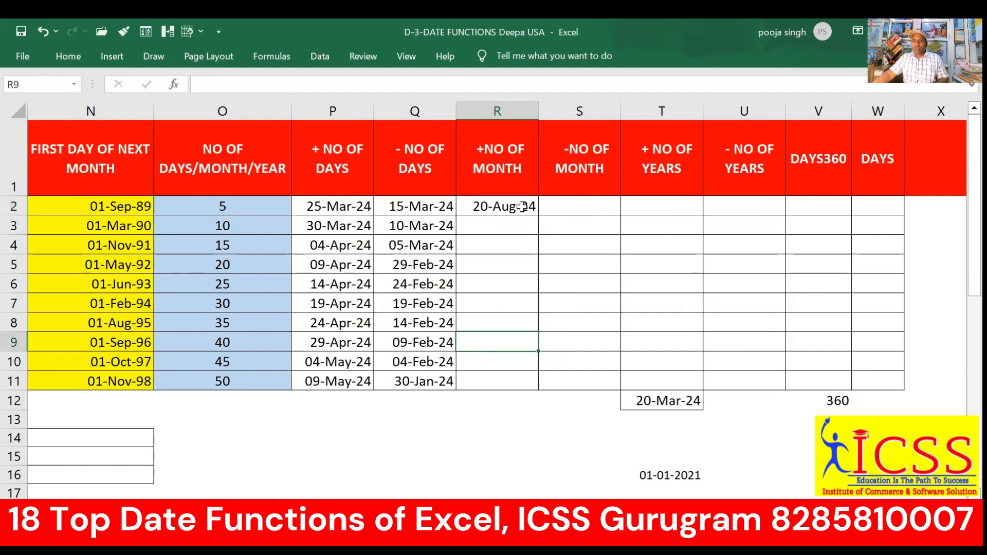
drag(529, 210, 529, 390)
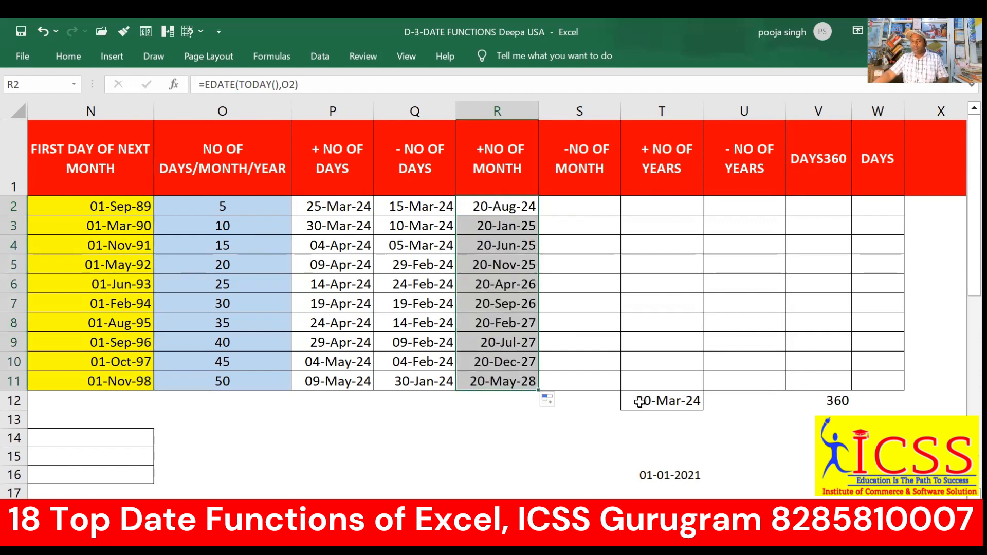
- Enter =EDATE(N2,-O2) in S2 of the -NO OF MONTH column and fill the formula down to S11
drag(573, 203, 575, 383)
drag(264, 211, 264, 383)
click(573, 207)
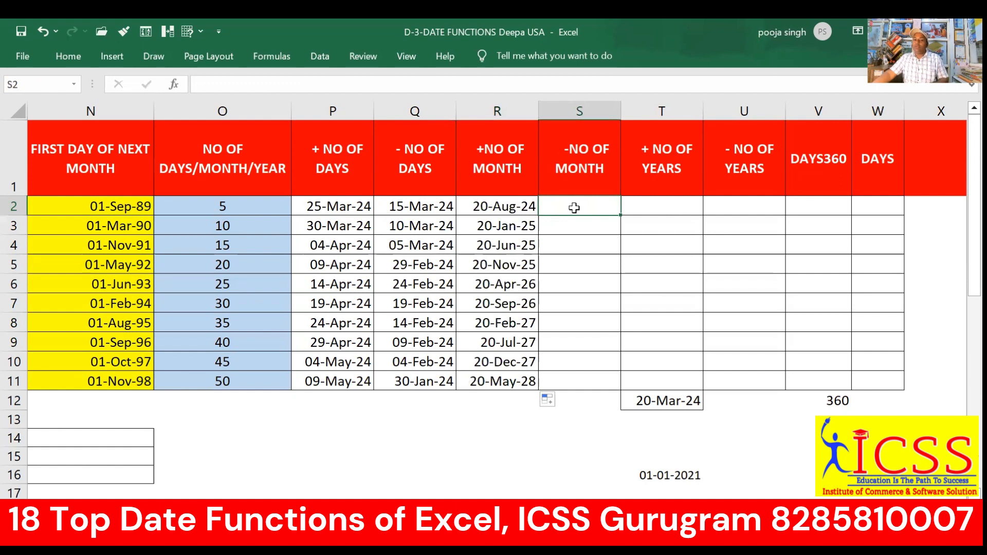
double_click(574, 208)
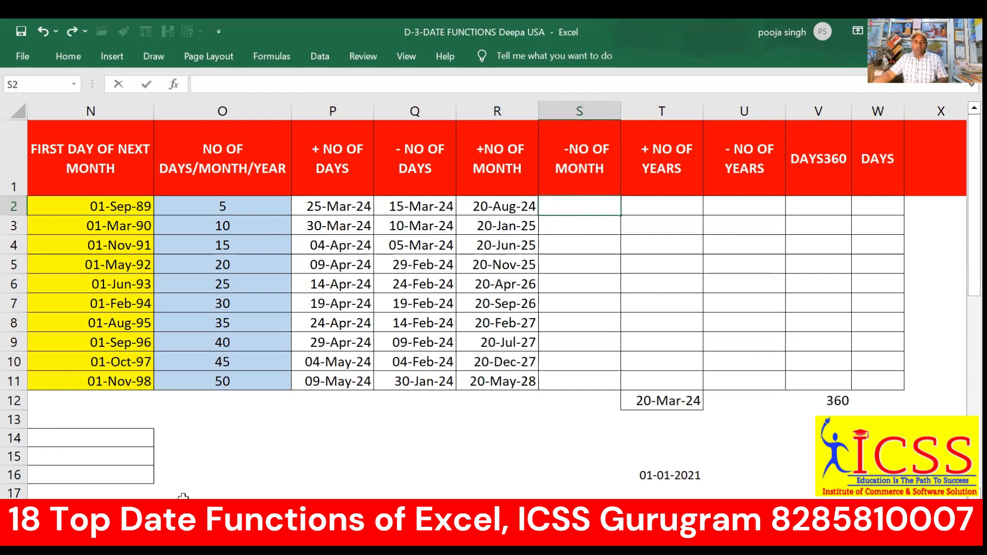
text(=EDATE)
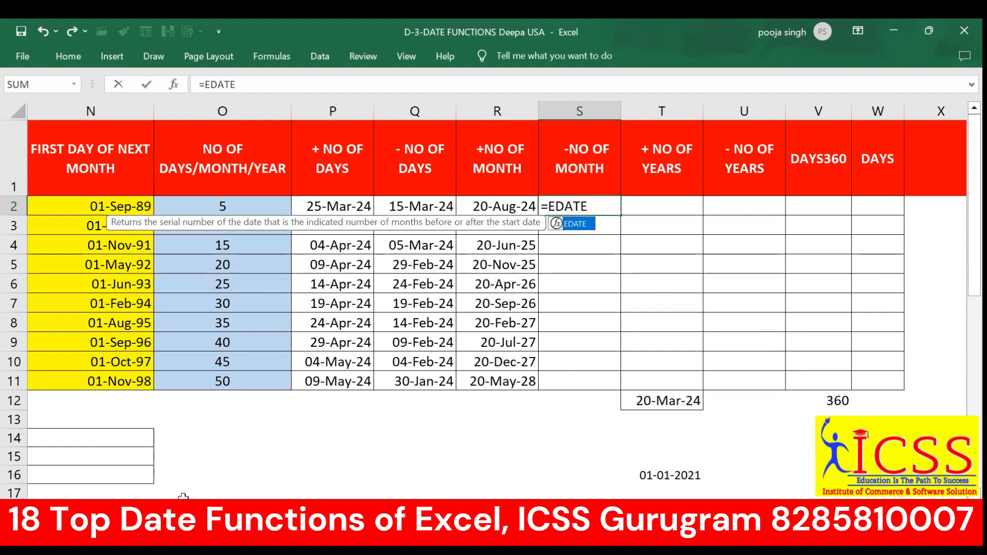
text(()
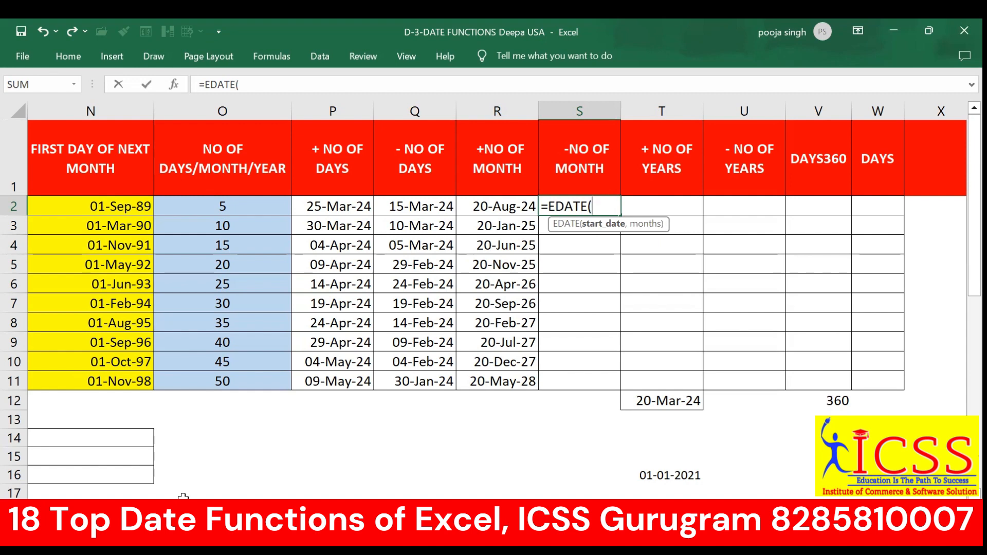
click(133, 205)
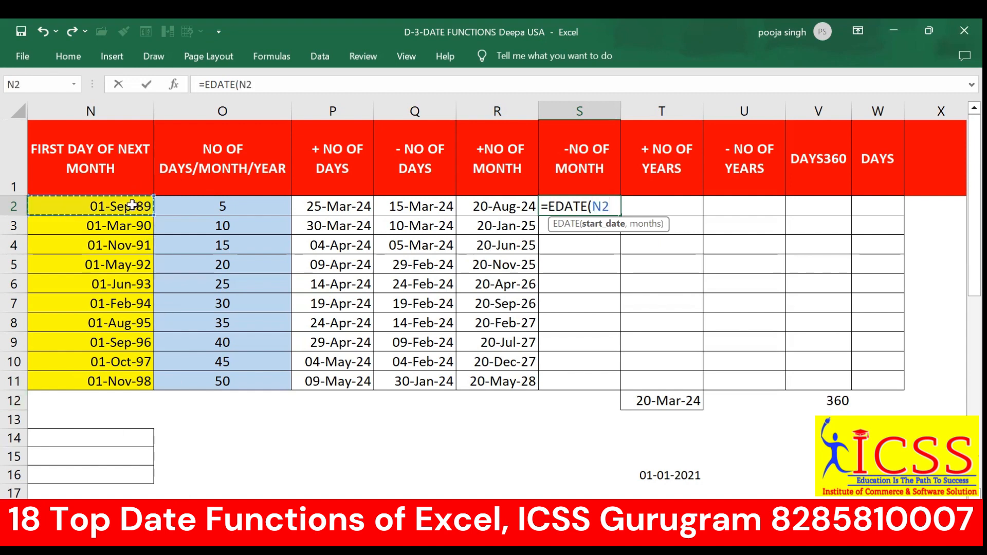
text(,)
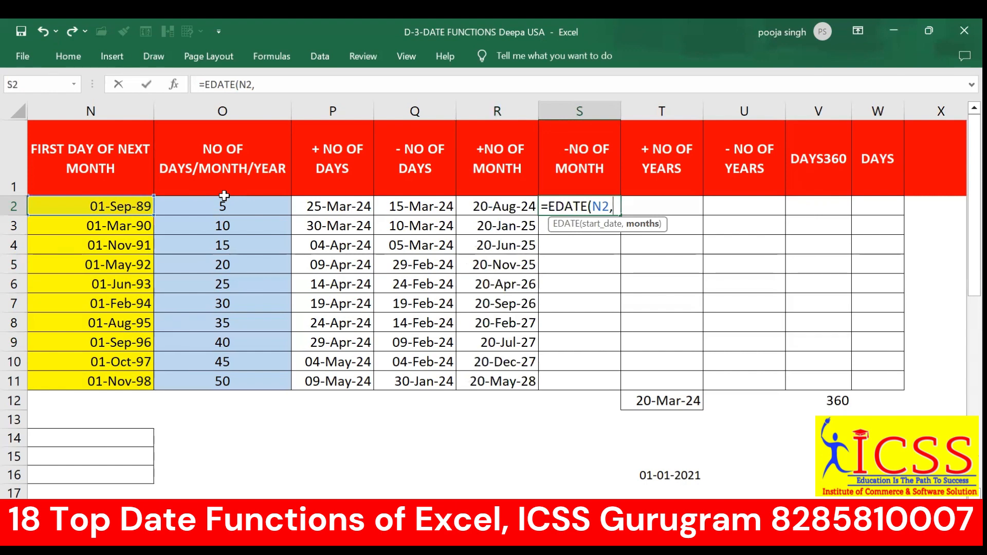
text(-O2)
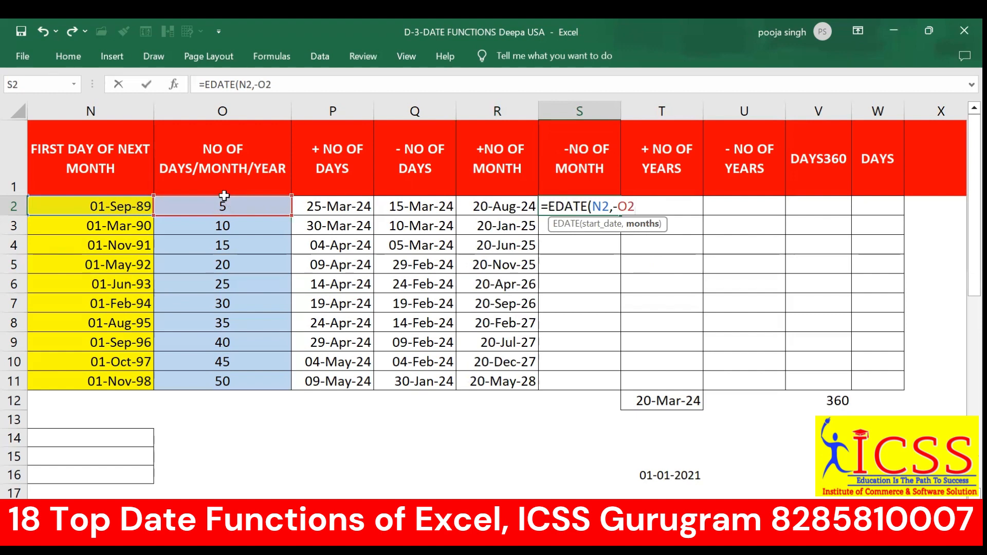
key(Return)
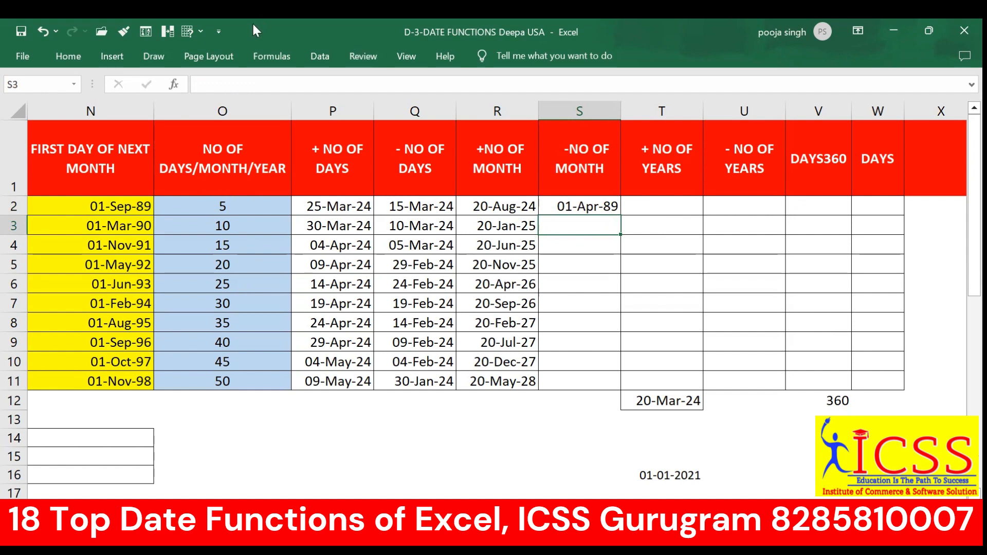
click(608, 207)
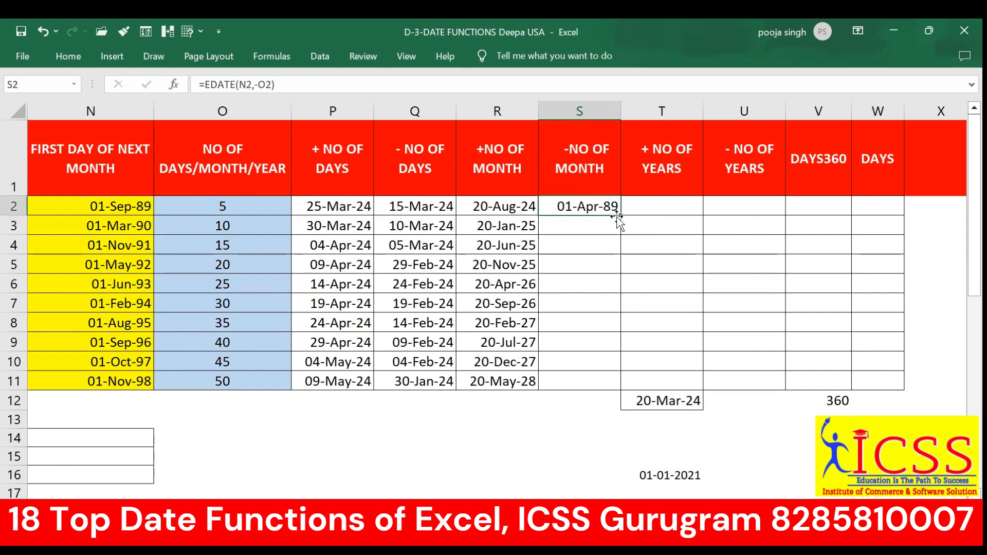
mouse_move(621, 216)
mouse_down()
mouse_move(624, 313)
mouse_move(606, 399)
mouse_up()
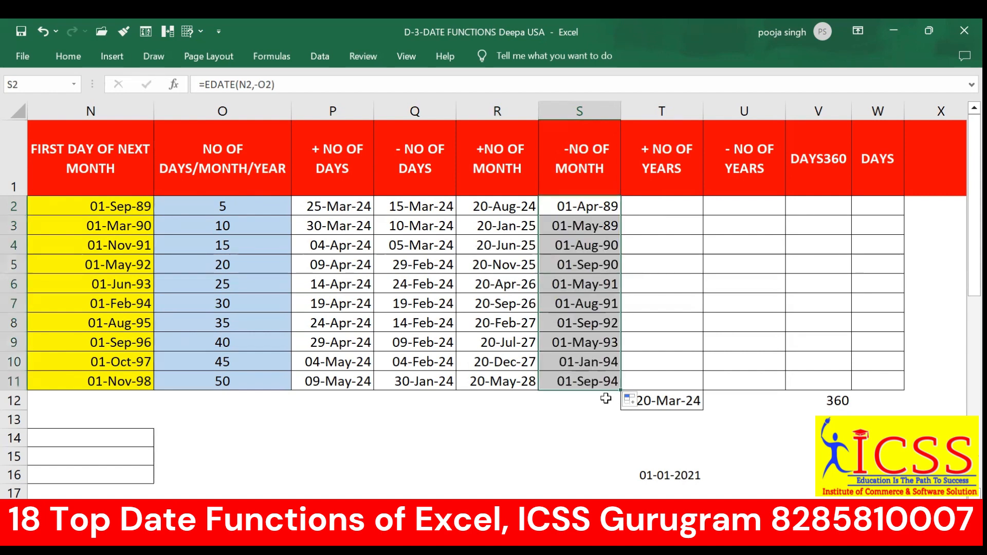
- Examine the dates in N2:N11 and numbers in O2:O11 against the empty + NO OF YEARS and - NO OF YEARS columns
click(673, 199)
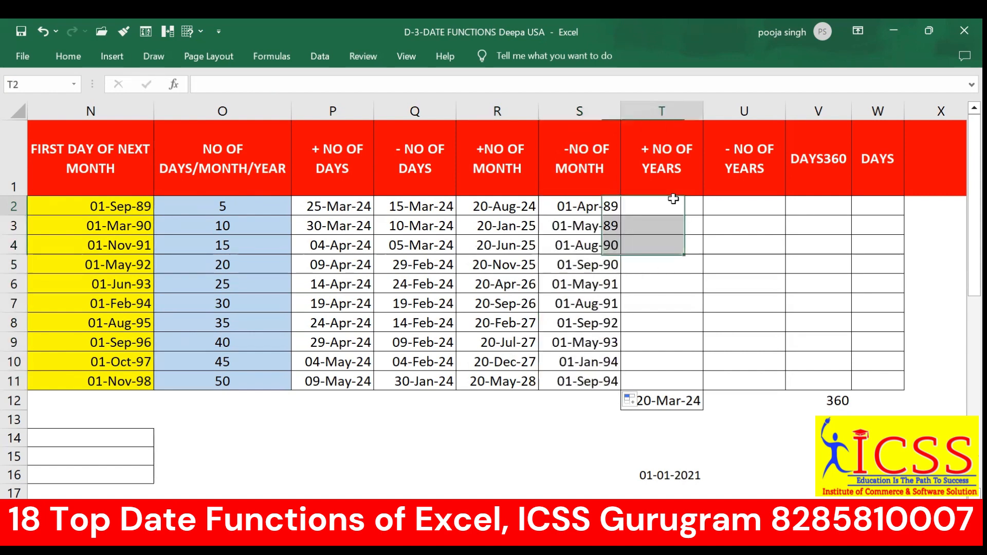
drag(137, 211, 141, 381)
drag(229, 206, 230, 380)
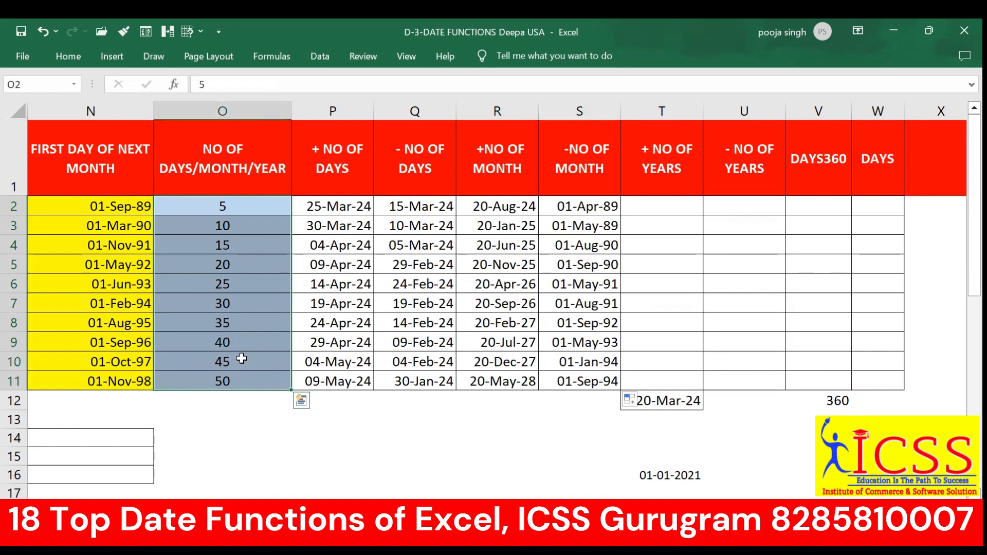
click(215, 224)
click(221, 244)
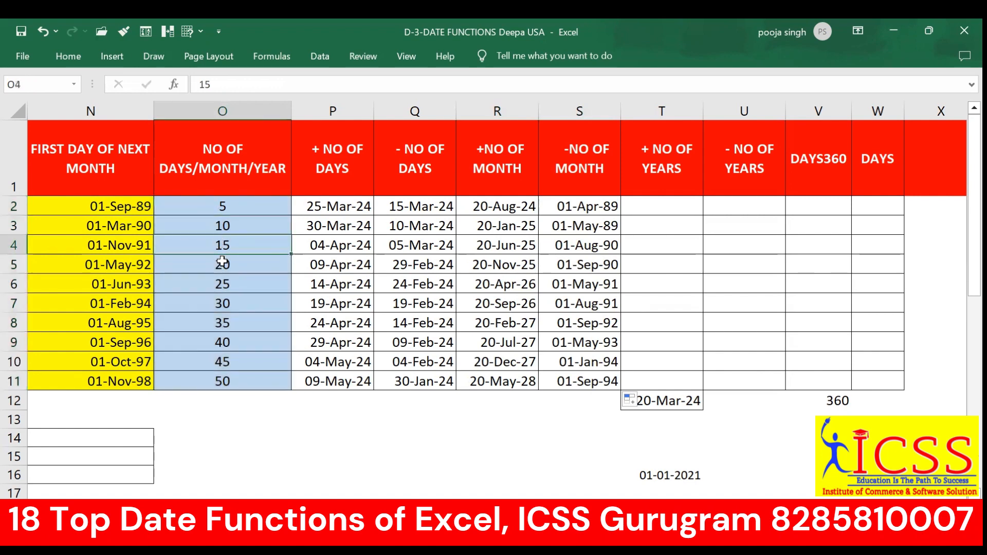
click(661, 200)
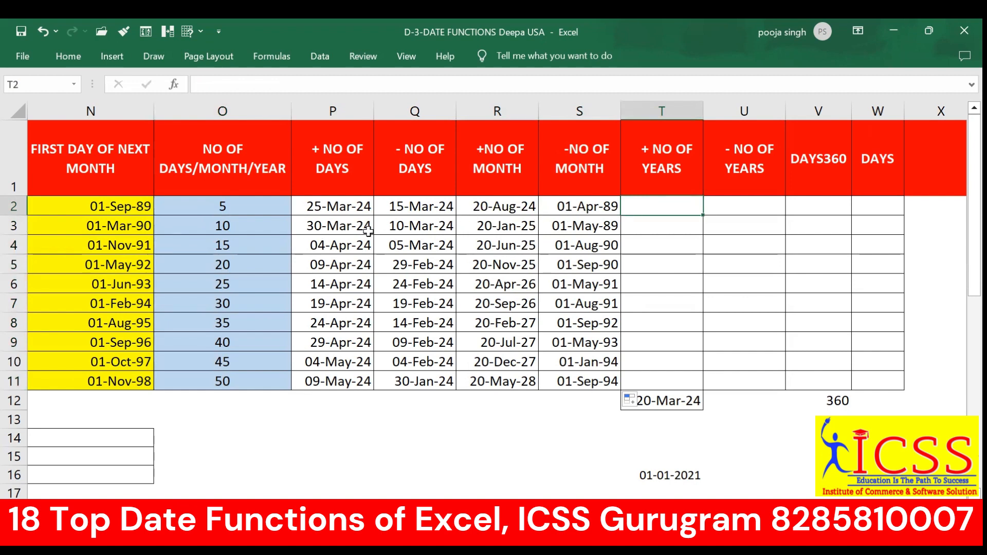
drag(677, 202, 672, 374)
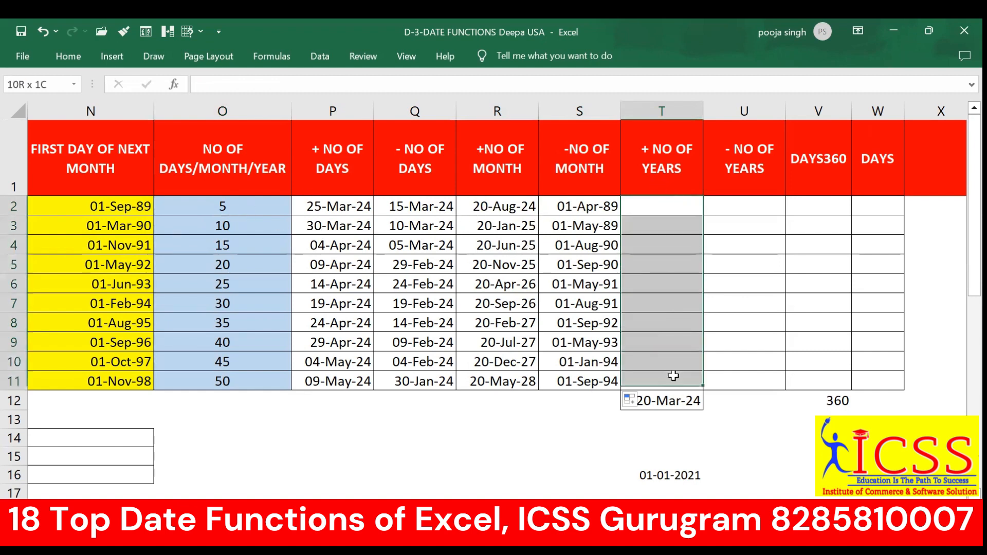
drag(740, 205, 771, 374)
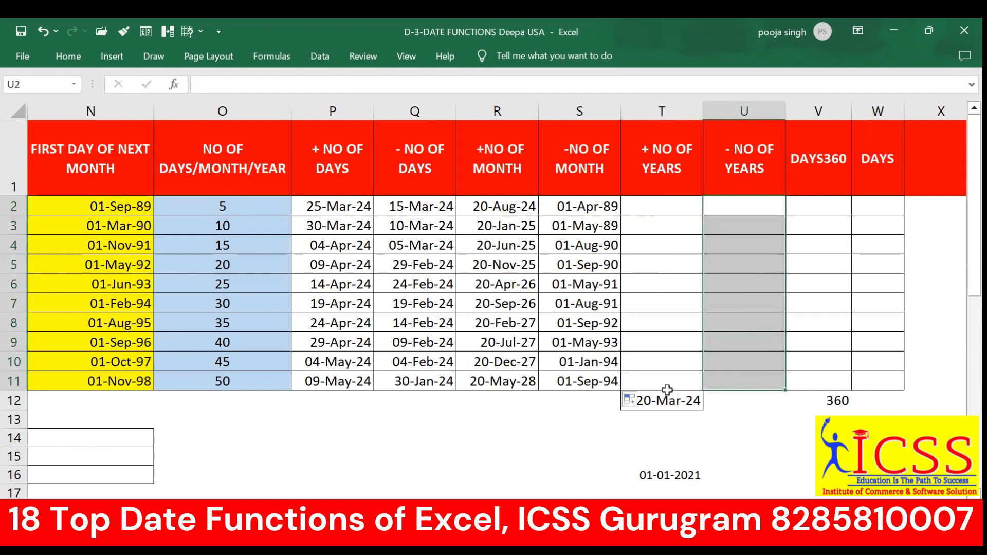
- Clear the date in T12 and begin an EDATE formula in T2 of the + NO OF YEARS column with N2 as start date
click(651, 397)
key(Delete)
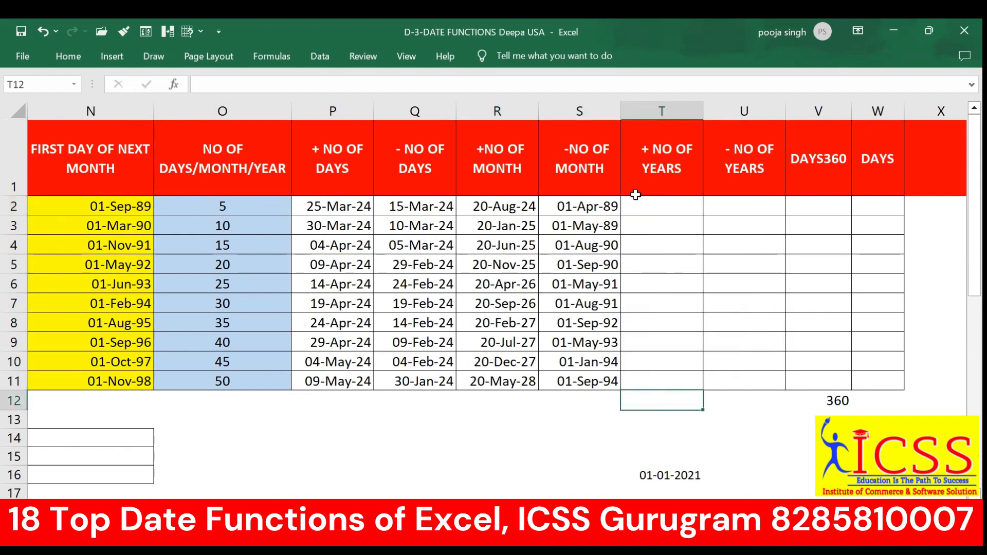
click(651, 207)
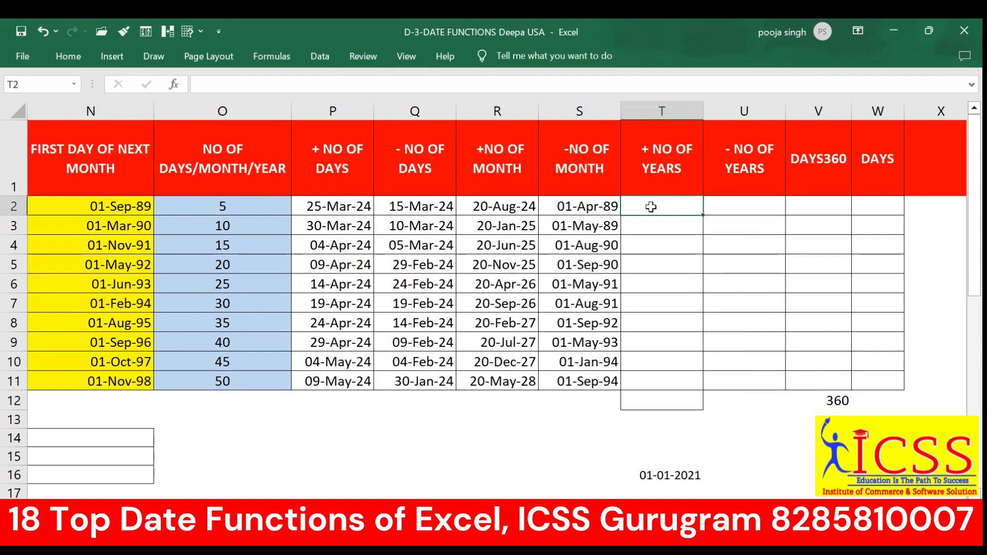
text(=)
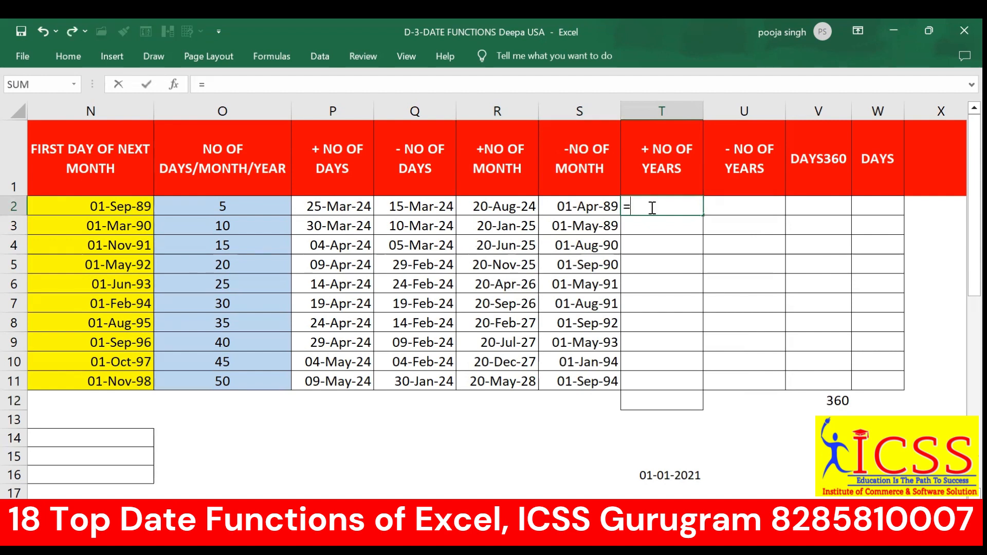
text(edate)
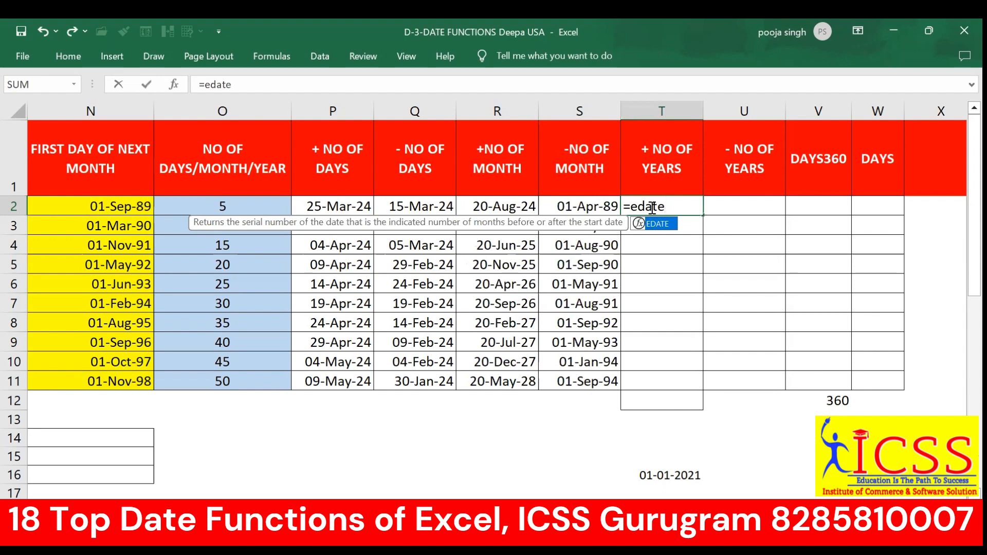
text(()
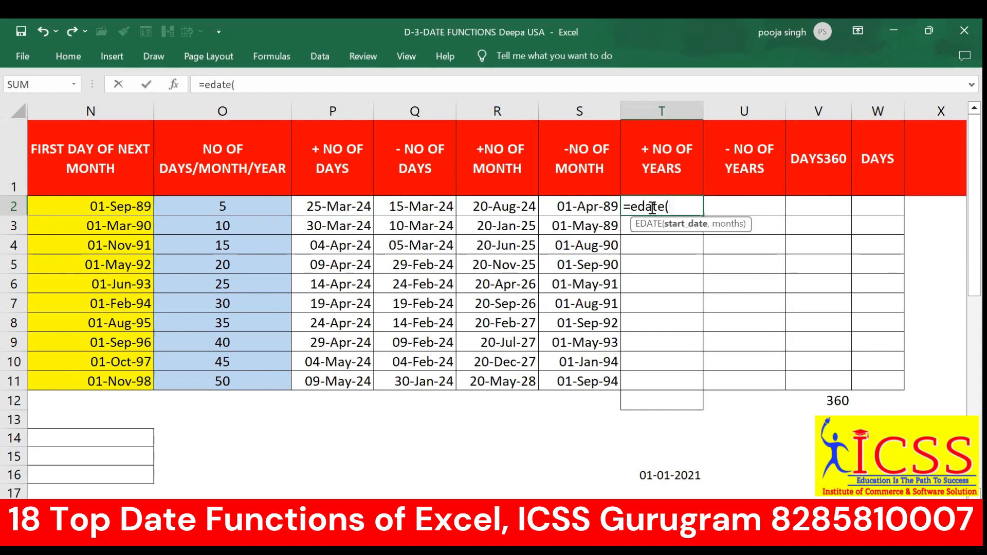
click(123, 211)
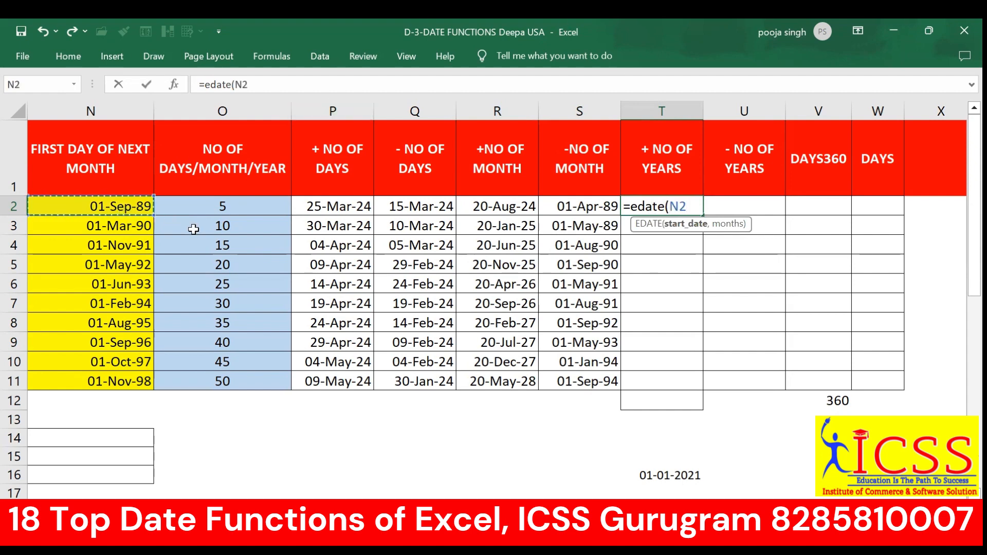
click(221, 205)
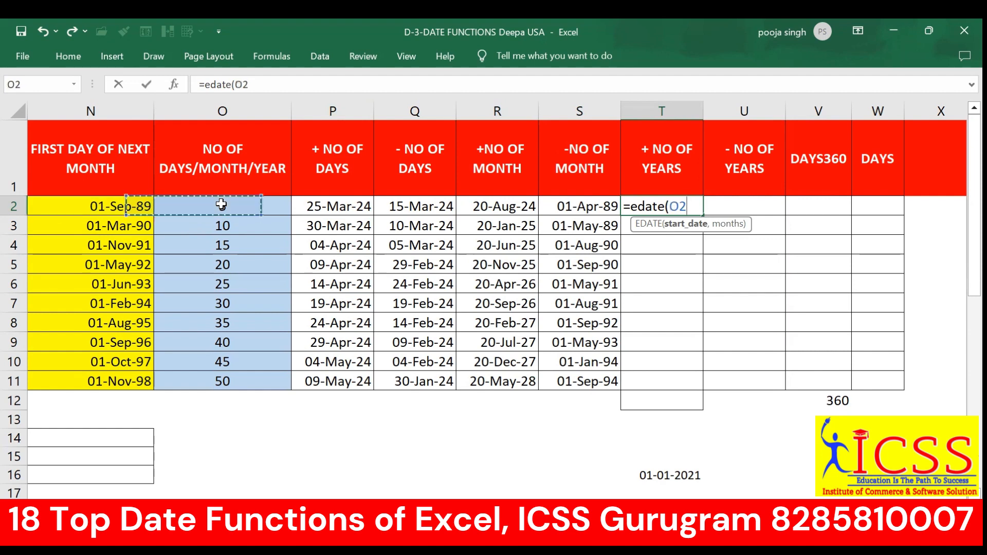
click(136, 206)
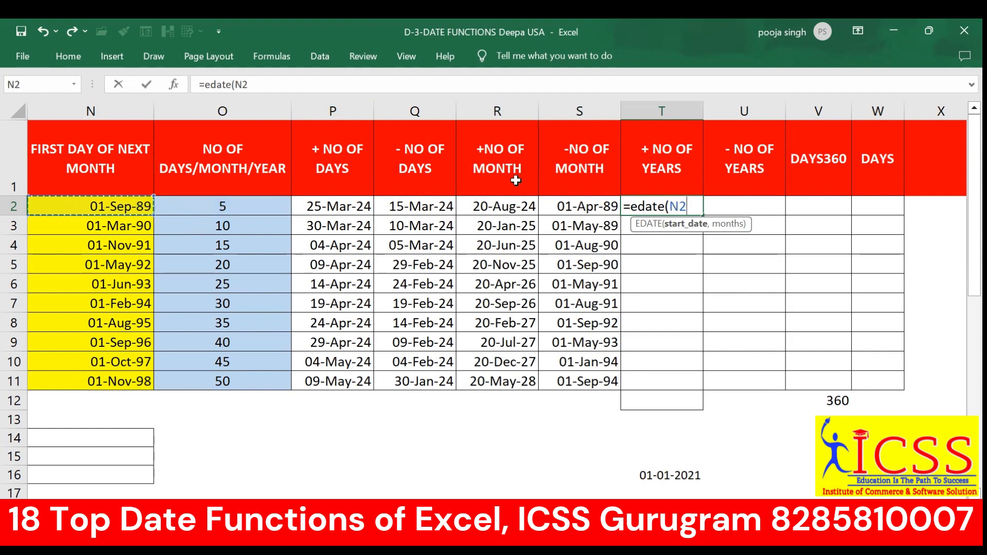
- Complete the T2 formula as =EDATE(N2,O2*12) and fill it down to T11
text(,)
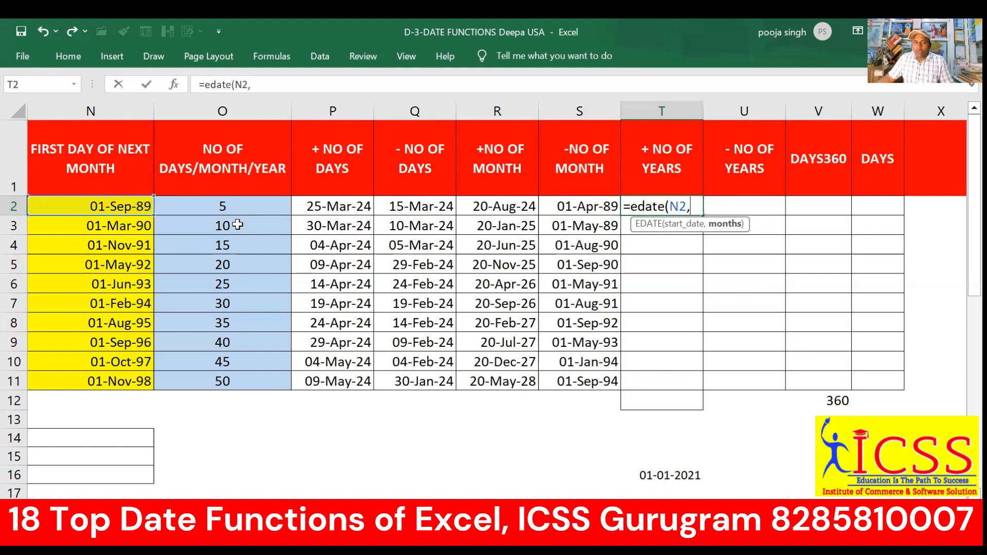
click(240, 205)
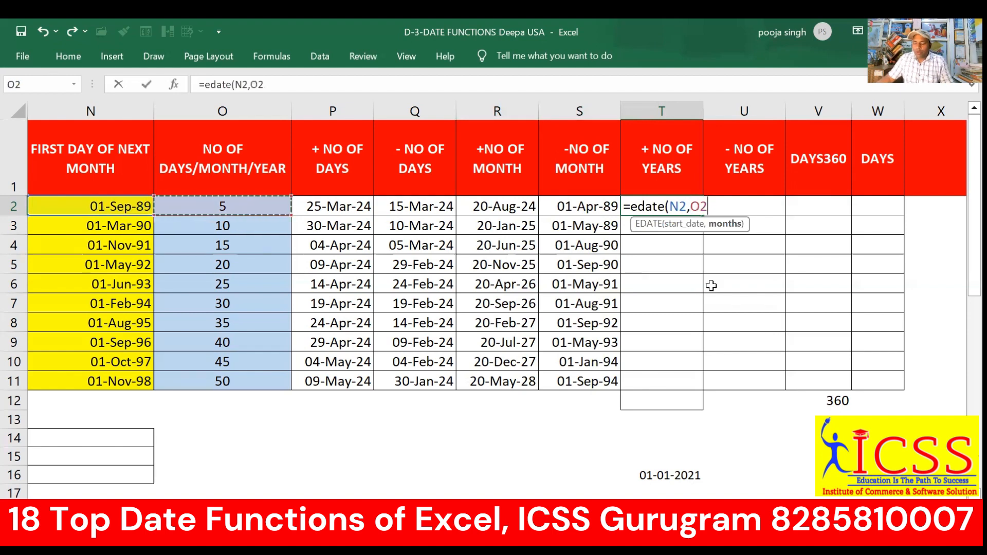
text(*12)
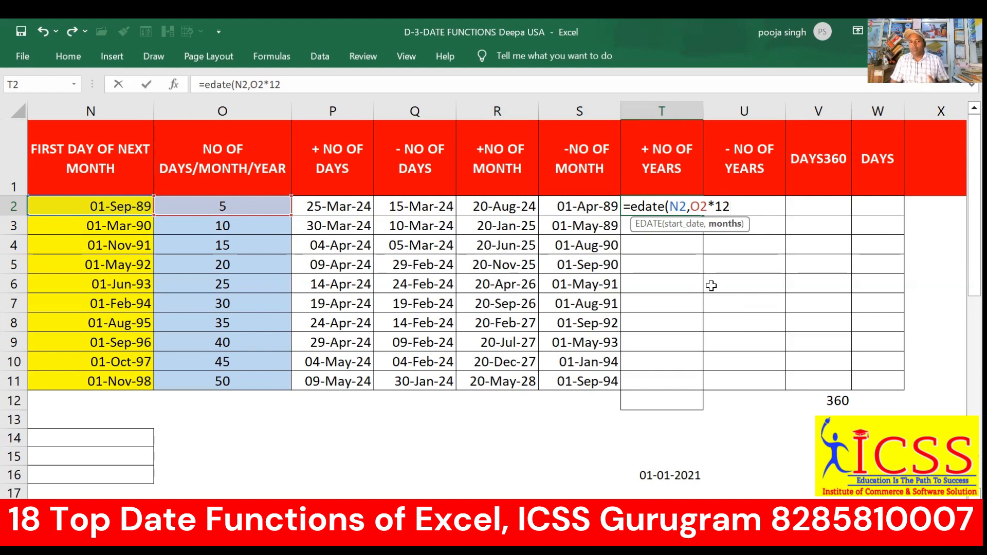
key(Return)
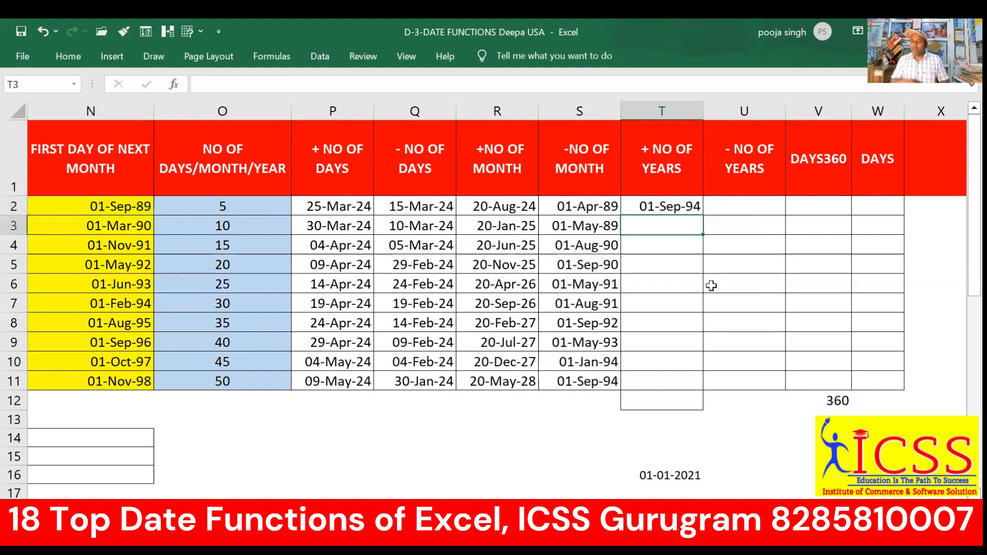
click(690, 207)
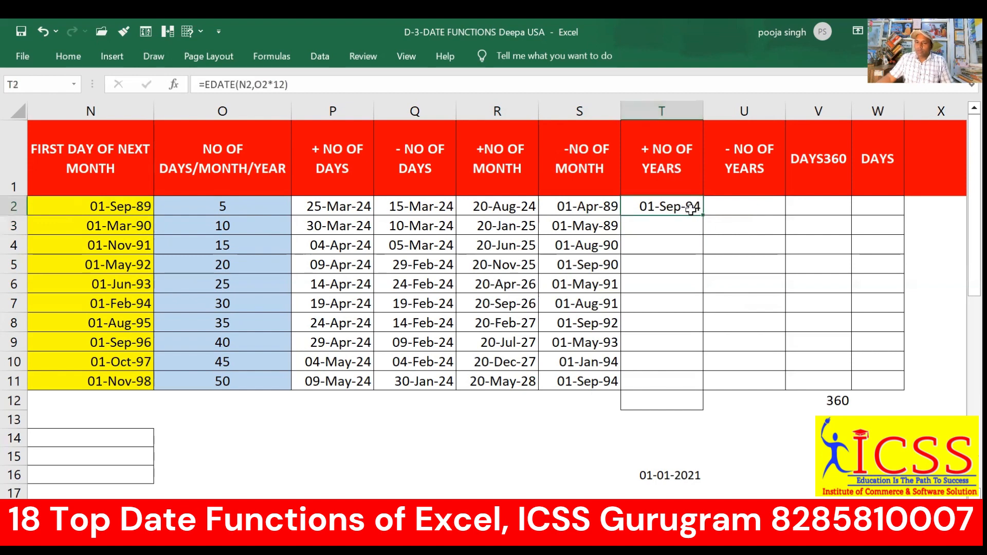
drag(702, 215, 697, 387)
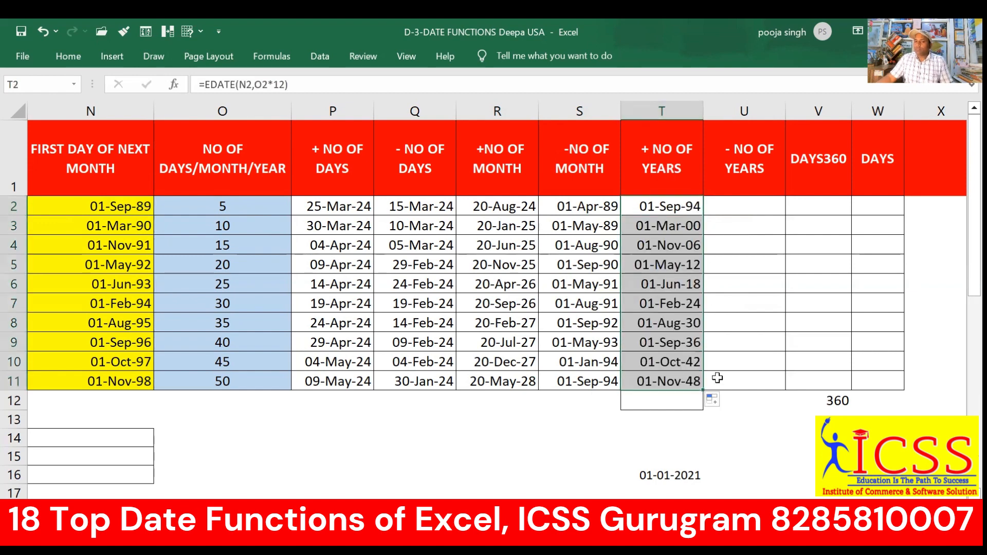
double_click(645, 206)
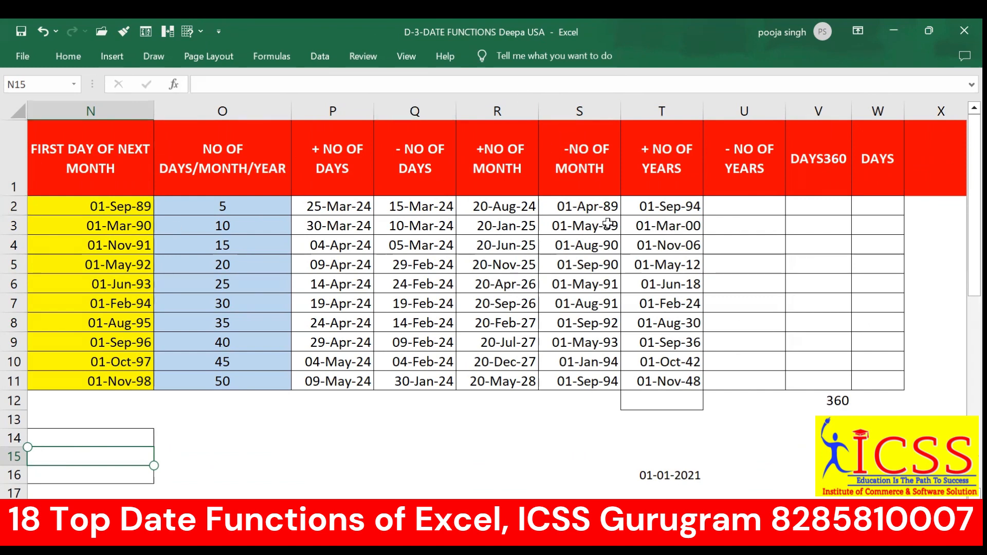
- Enter =EDATE(N2,-O2*12) in U2 of the - NO OF YEARS column and fill the formula down to U11
click(716, 207)
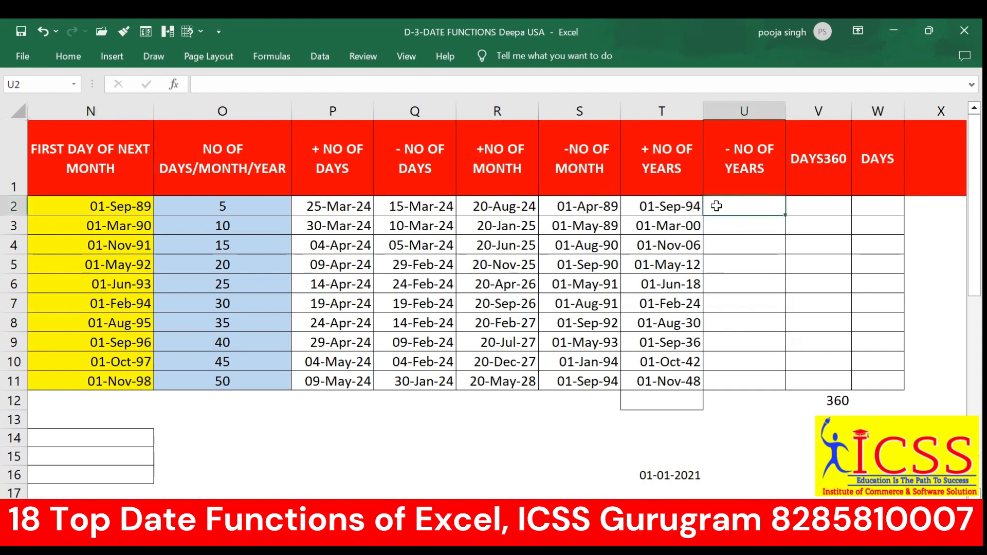
text(=EDATE)
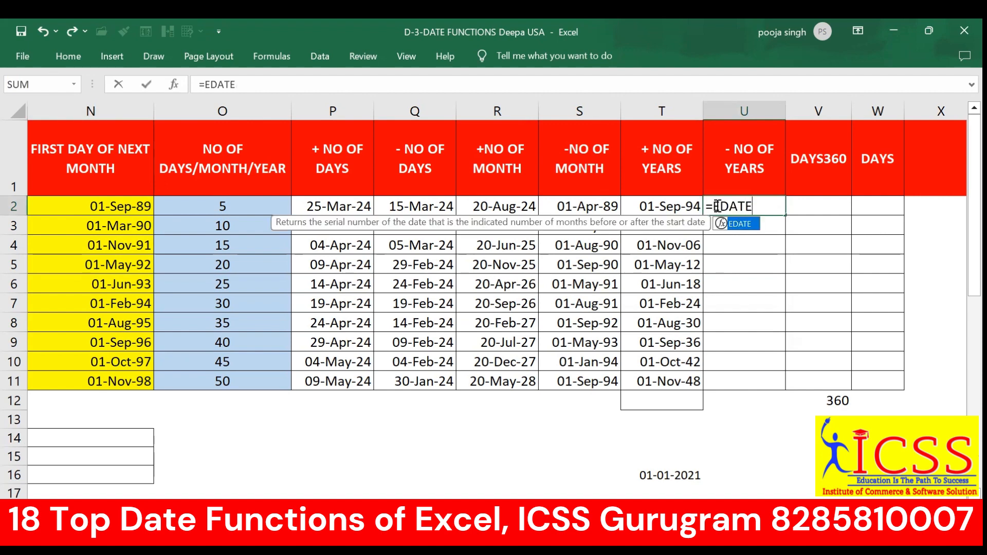
text(()
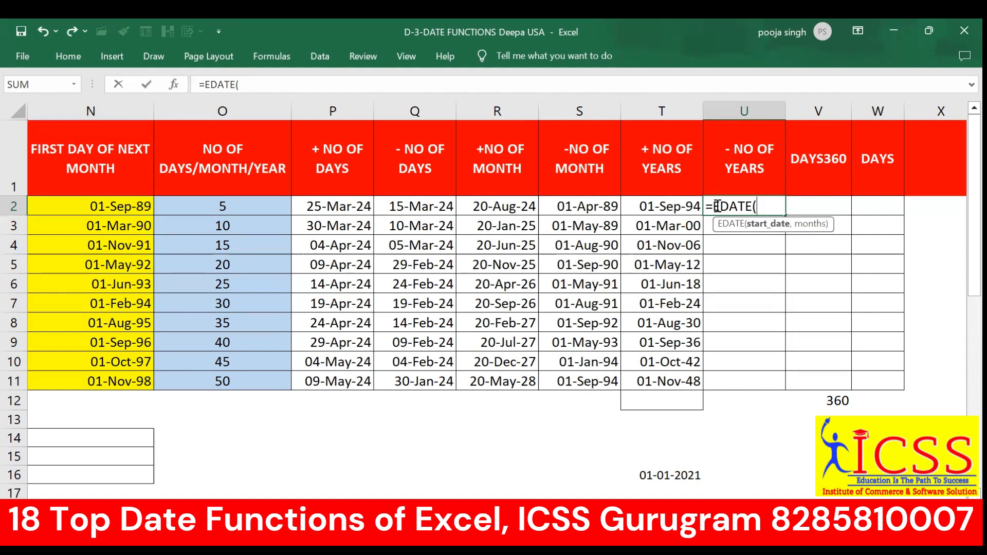
click(140, 207)
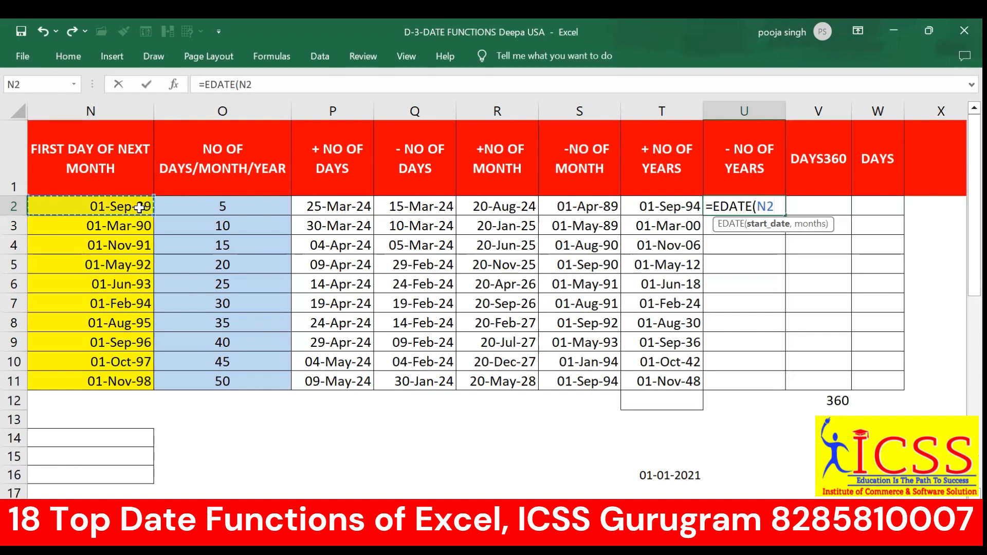
text(,)
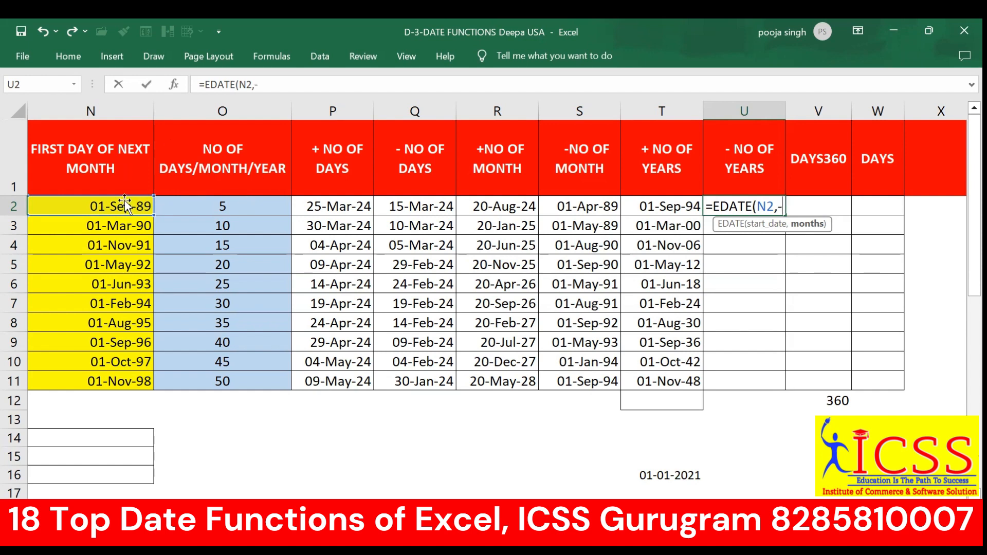
text(-)
click(184, 203)
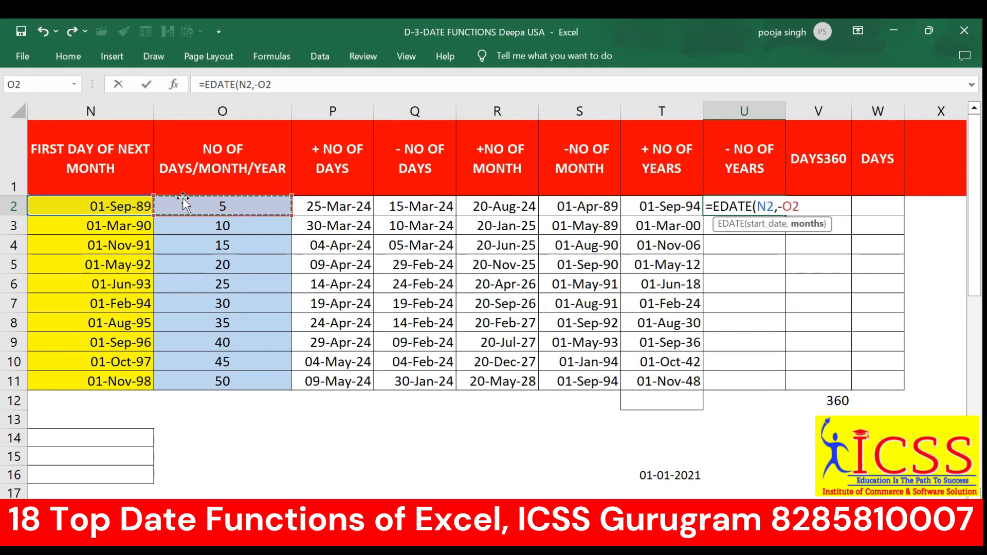
text(*12)
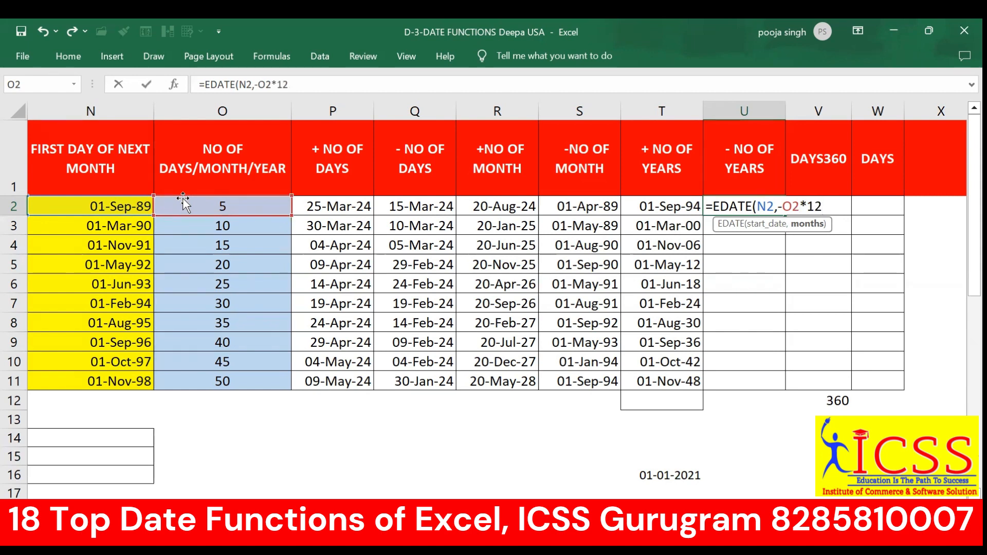
text())
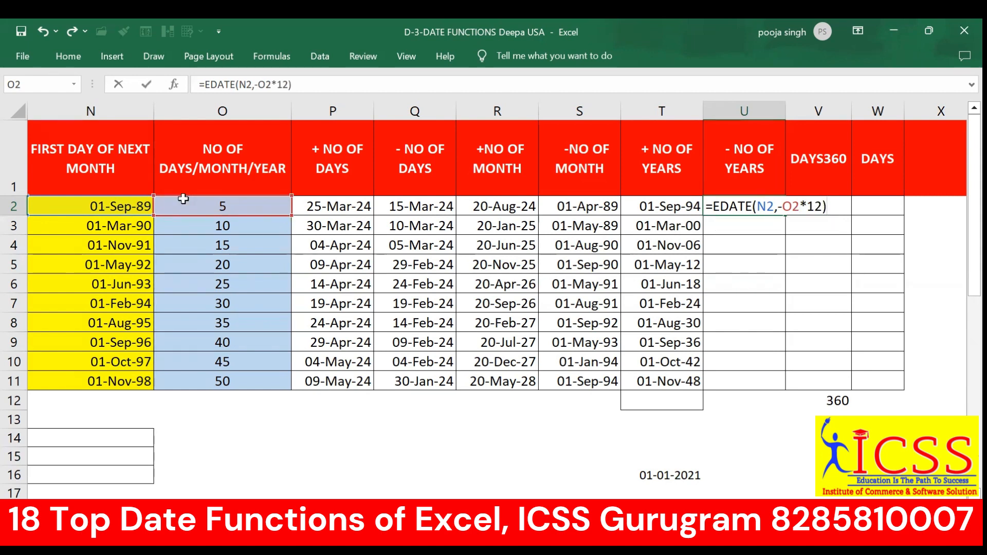
key(Return)
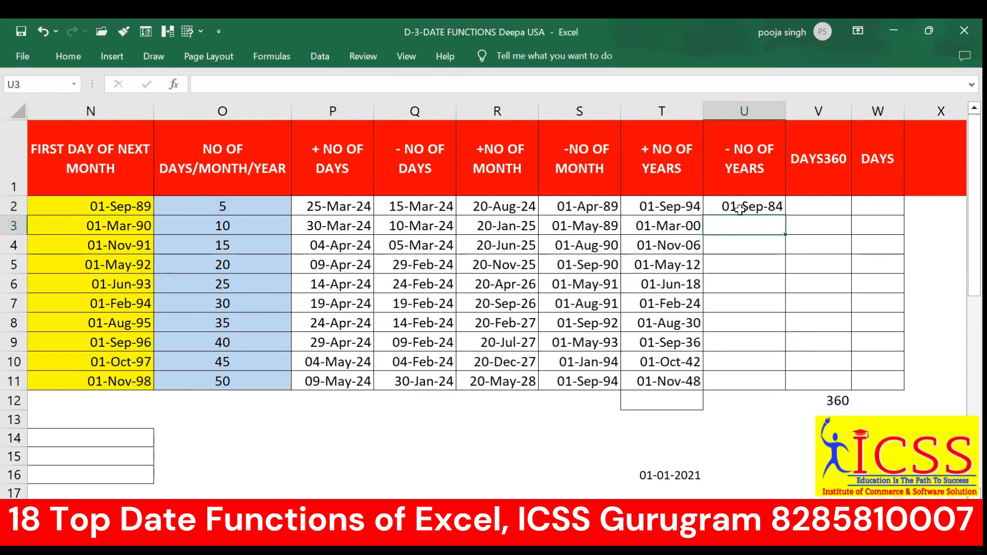
click(771, 209)
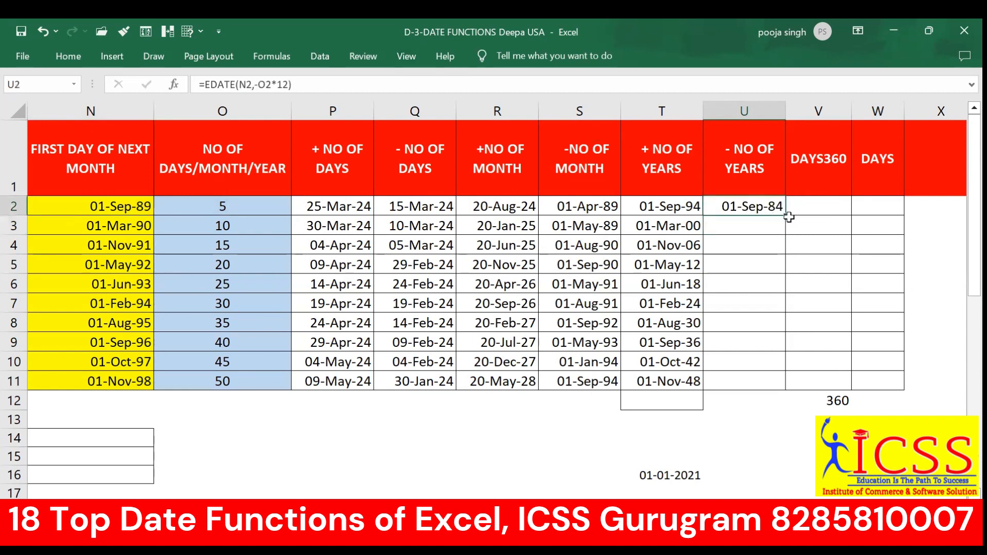
drag(787, 218, 764, 392)
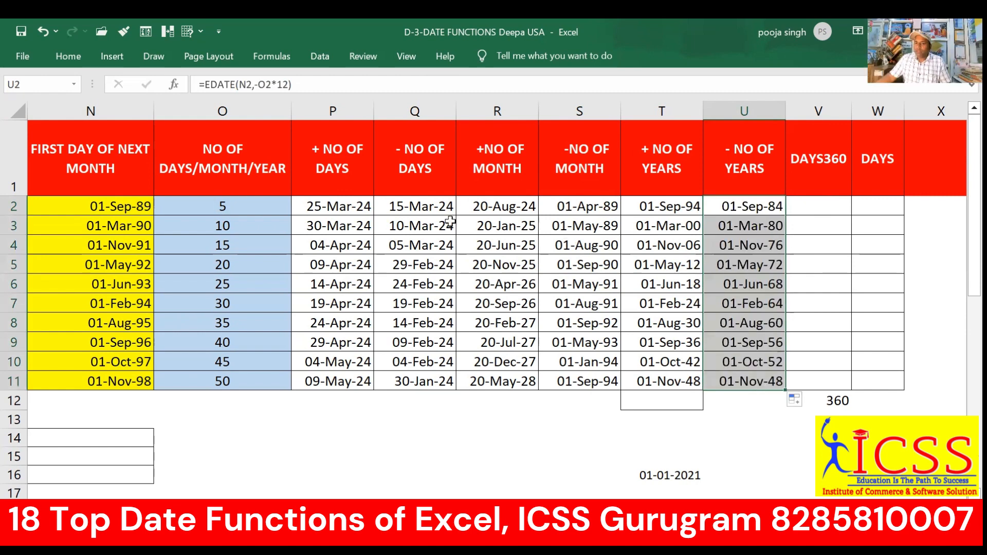
- Review the calculated dates in P2:U11, then examine the empty DAYS360 and DAYS columns, the dates in N2:N11 and the numbers below the DAYS360 column
drag(772, 206, 326, 384)
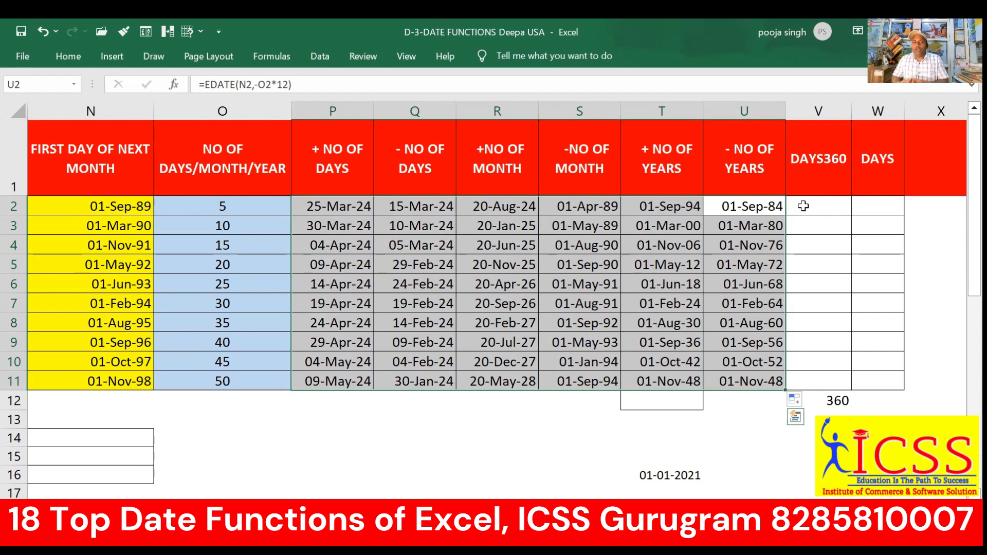
drag(810, 206, 831, 392)
click(828, 171)
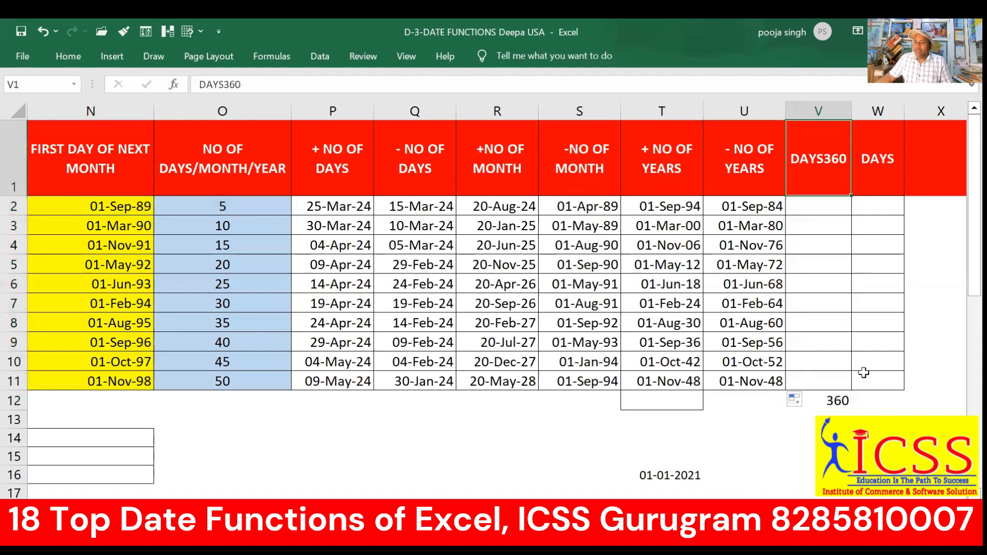
click(841, 417)
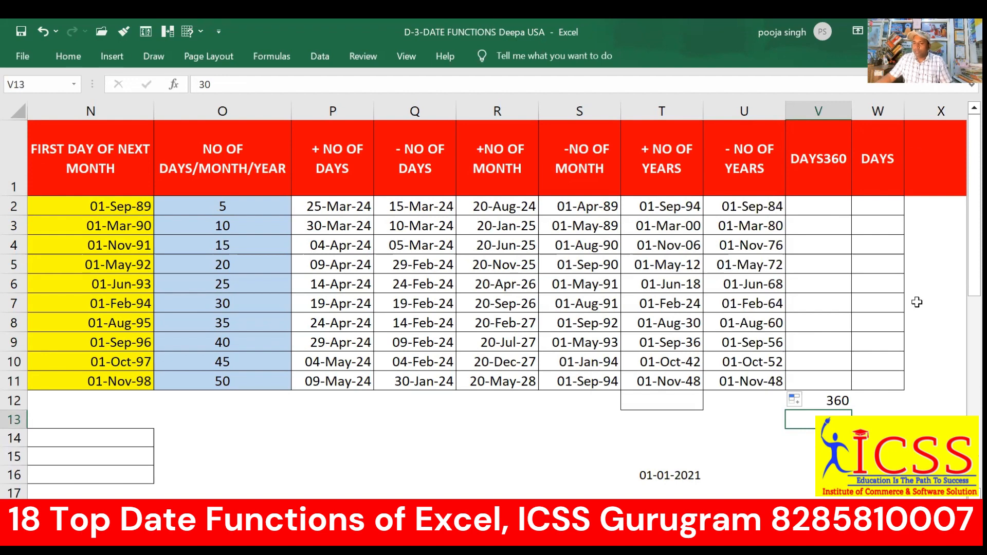
click(941, 111)
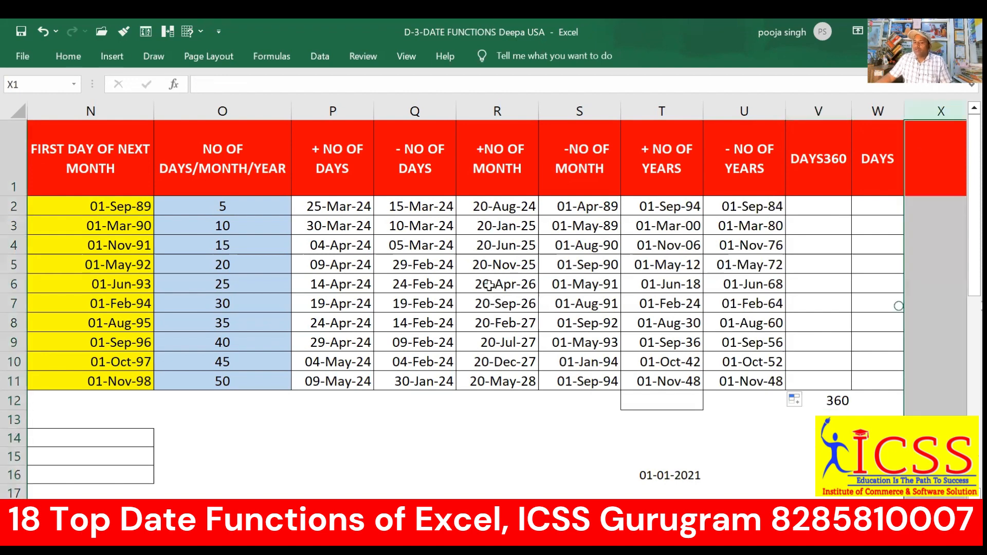
click(835, 401)
drag(925, 283, 925, 175)
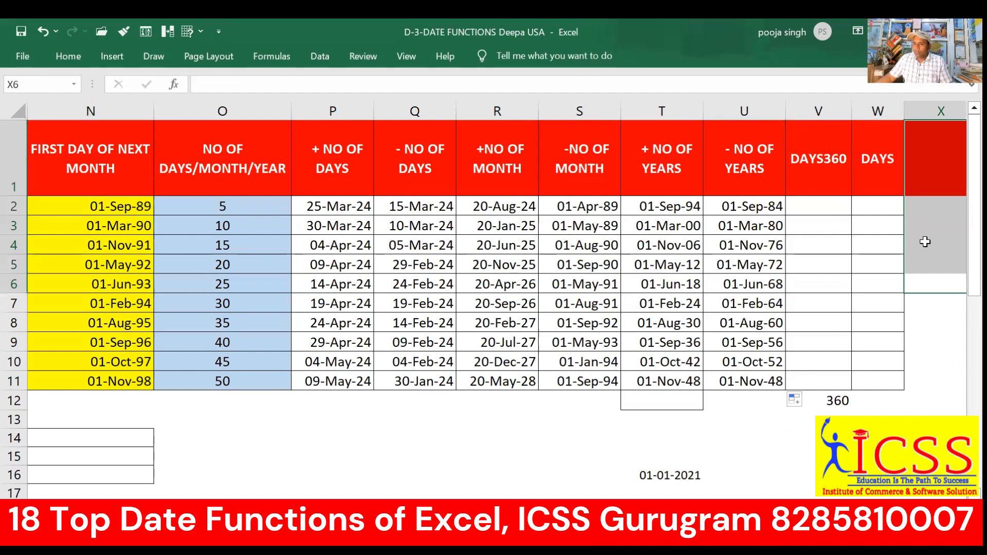
click(817, 205)
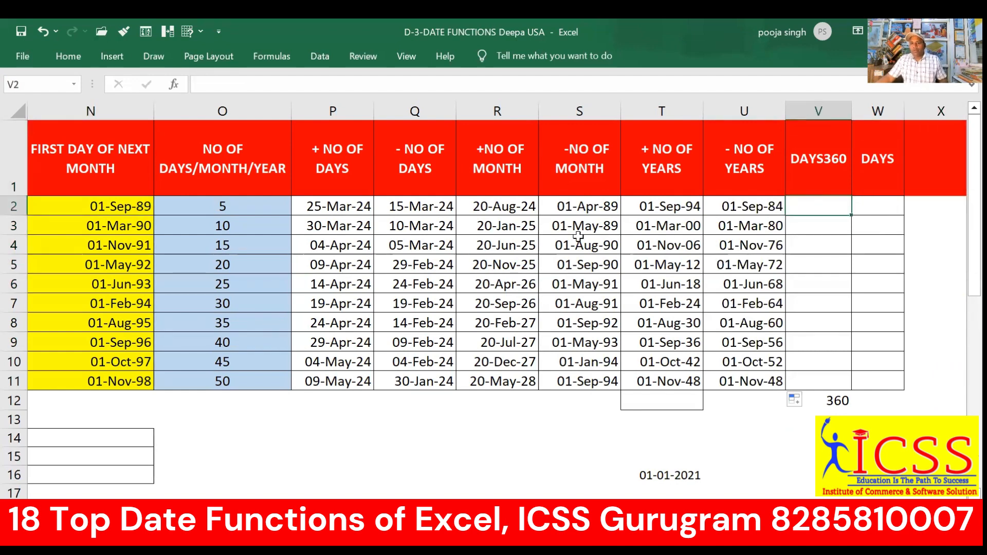
ctrl+scroll(578, 236, down, 2)
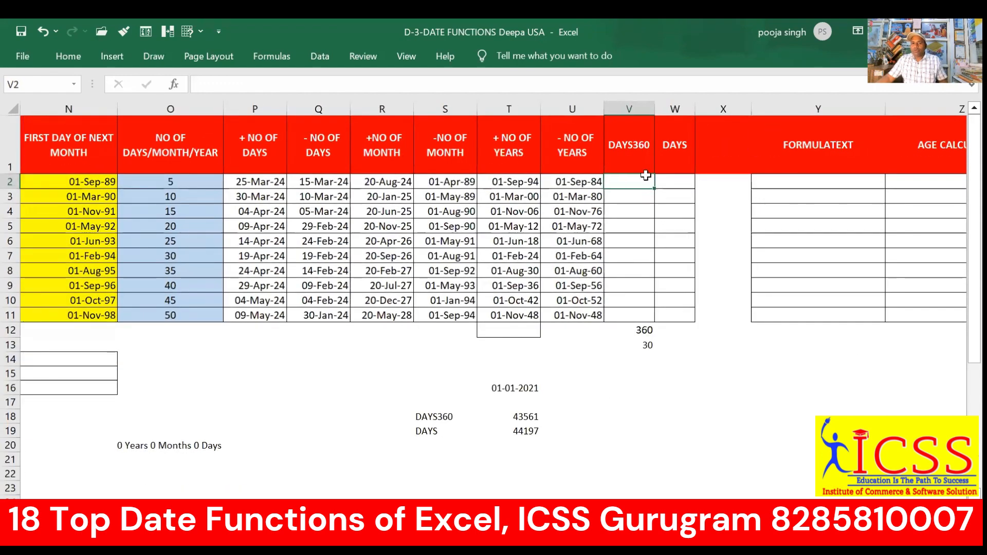
drag(633, 180, 628, 313)
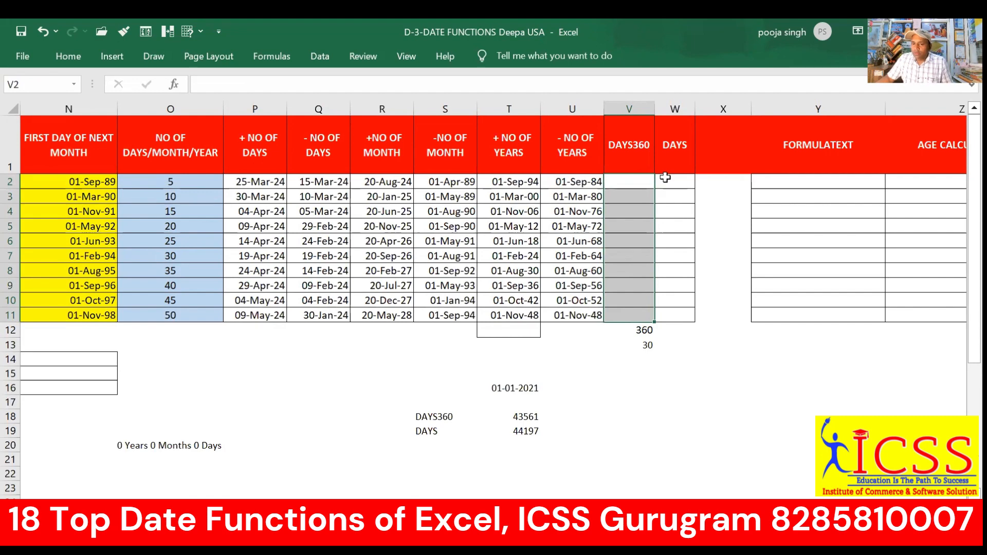
drag(665, 179, 672, 320)
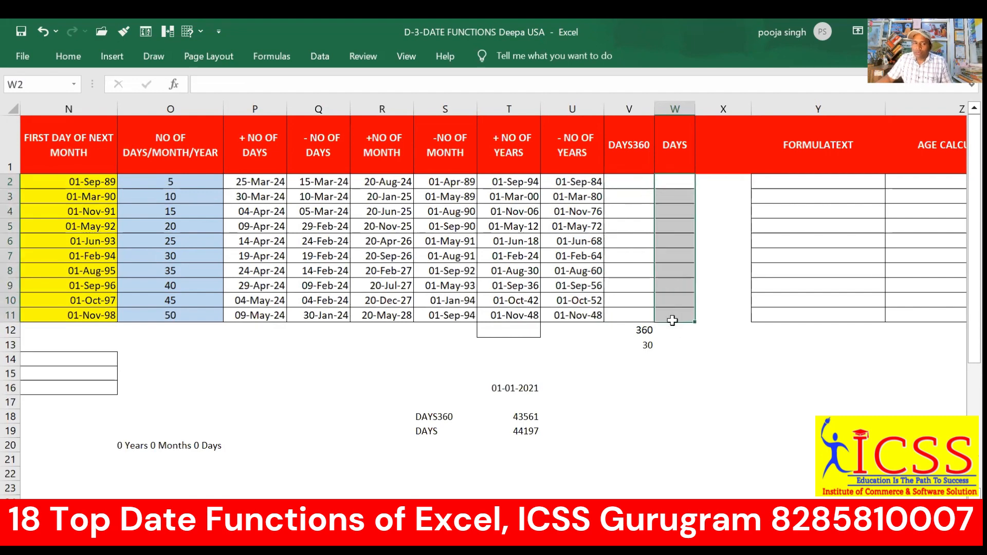
drag(71, 182, 77, 318)
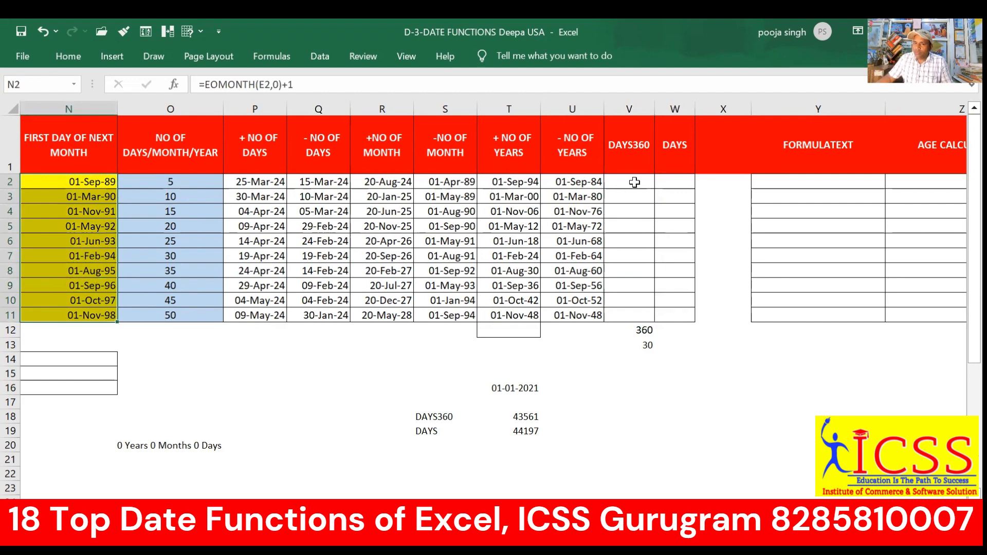
drag(633, 182, 631, 317)
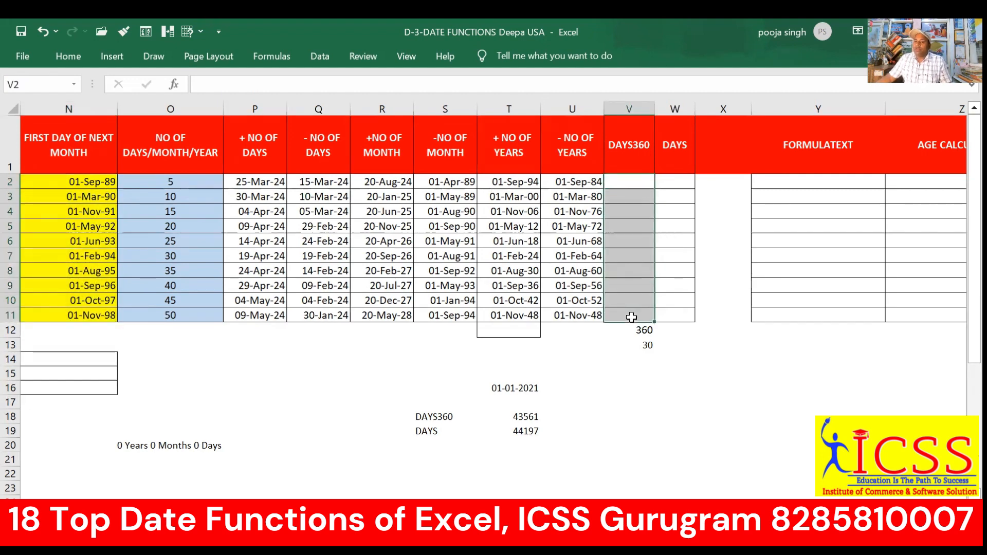
click(642, 331)
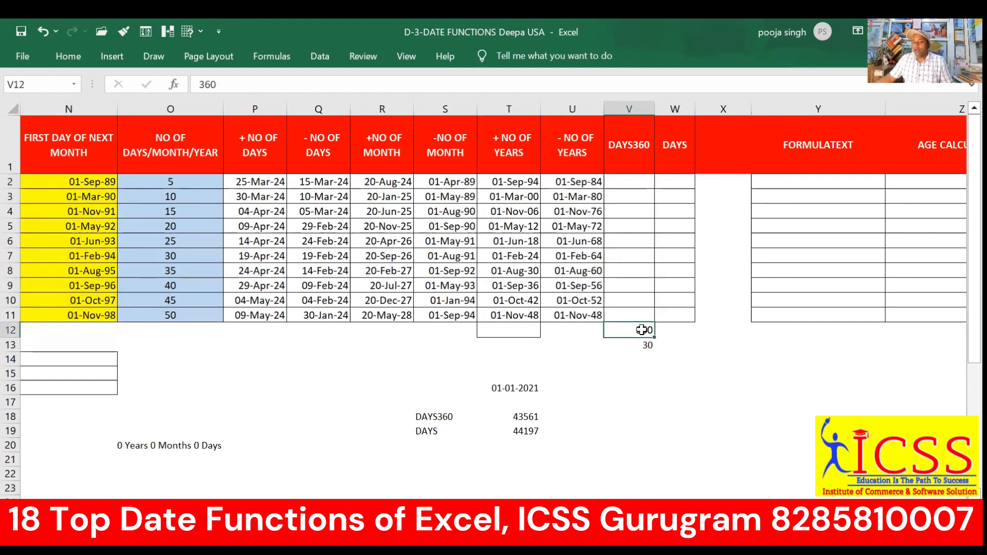
- Enter =DAYS360(N2,TODAY()) in V2 of the DAYS360 column and fill the formula down to V11
click(635, 179)
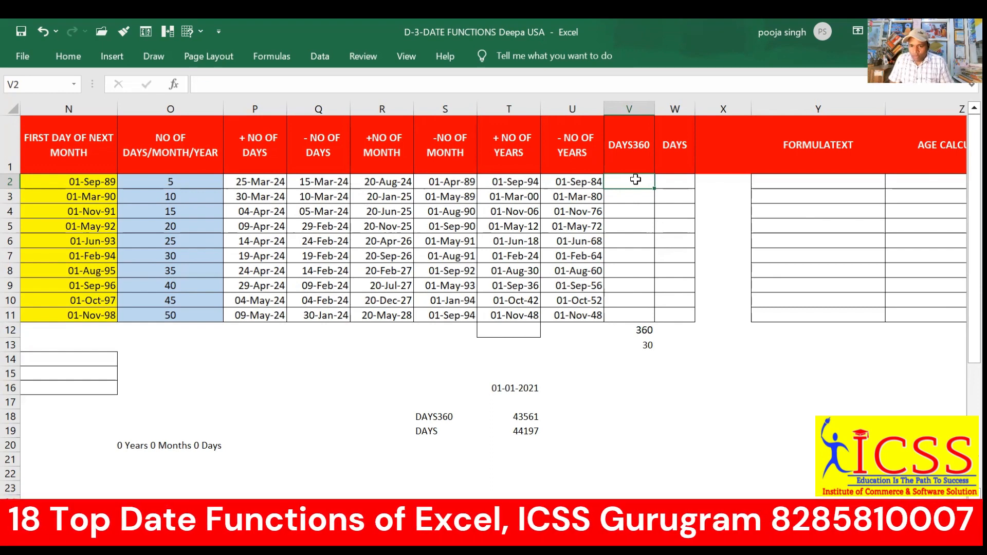
text(=)
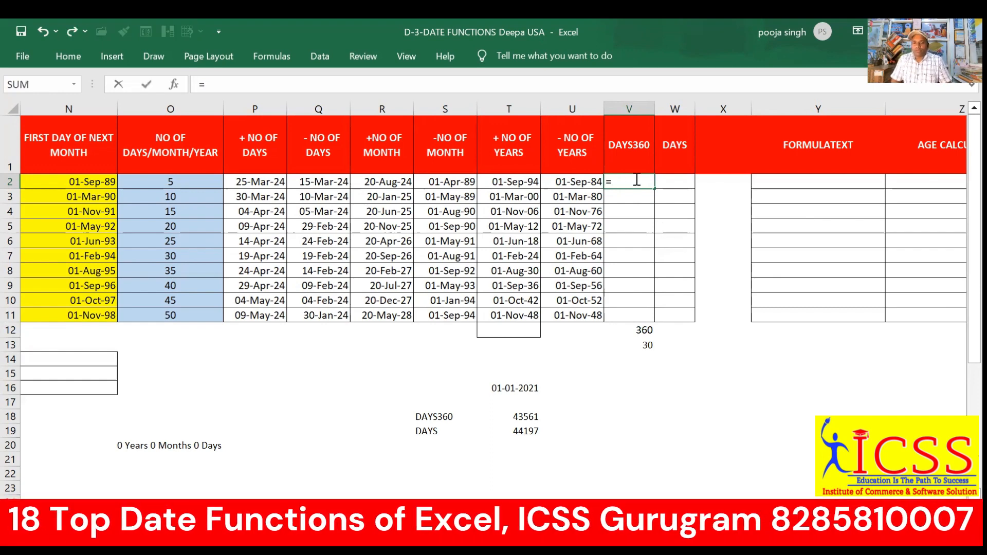
text(days)
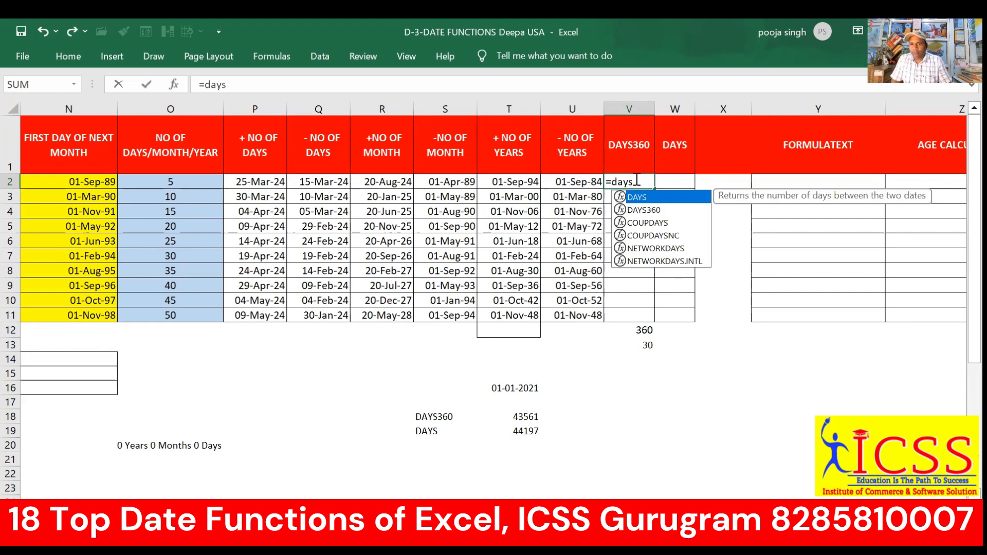
key(Down)
key(Tab)
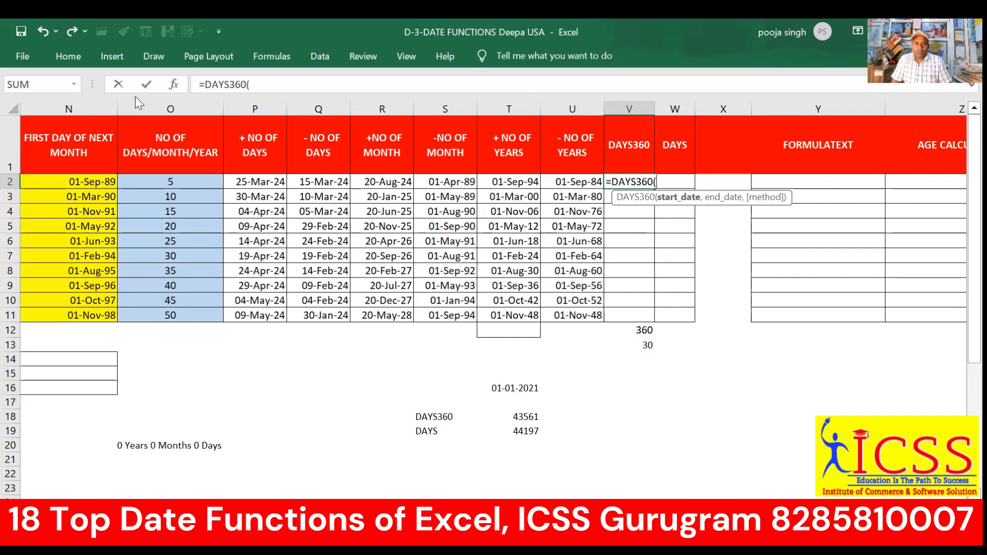
click(84, 177)
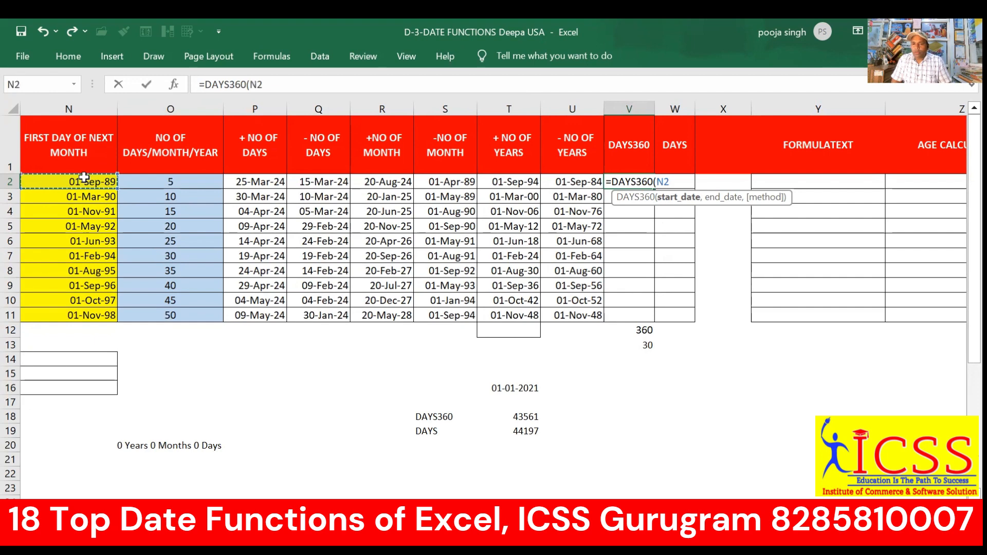
text(,)
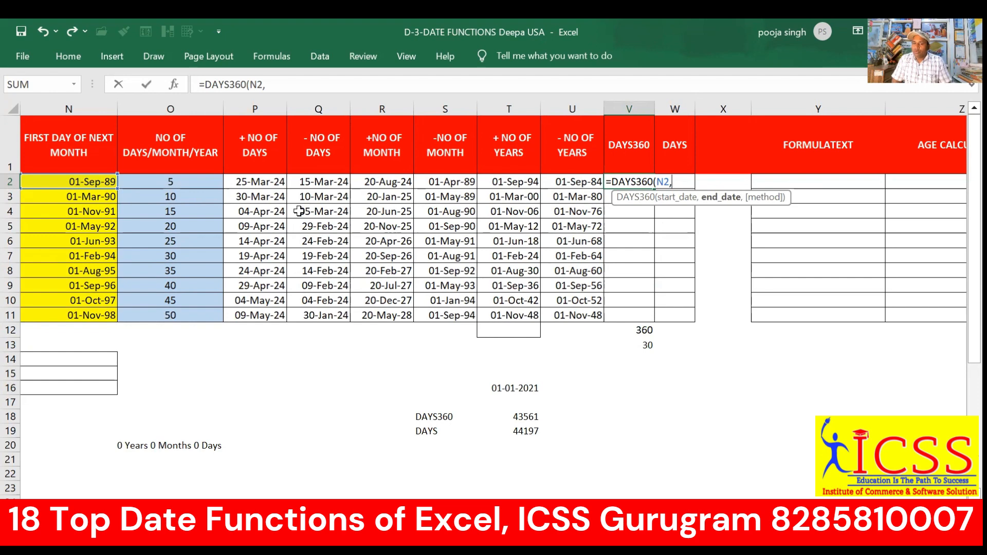
text(TODAY)
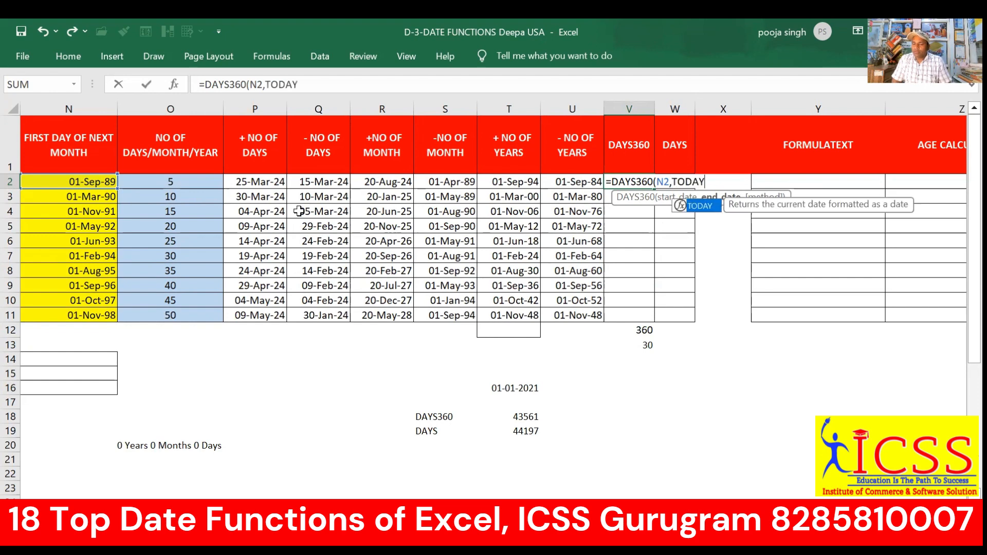
text(())
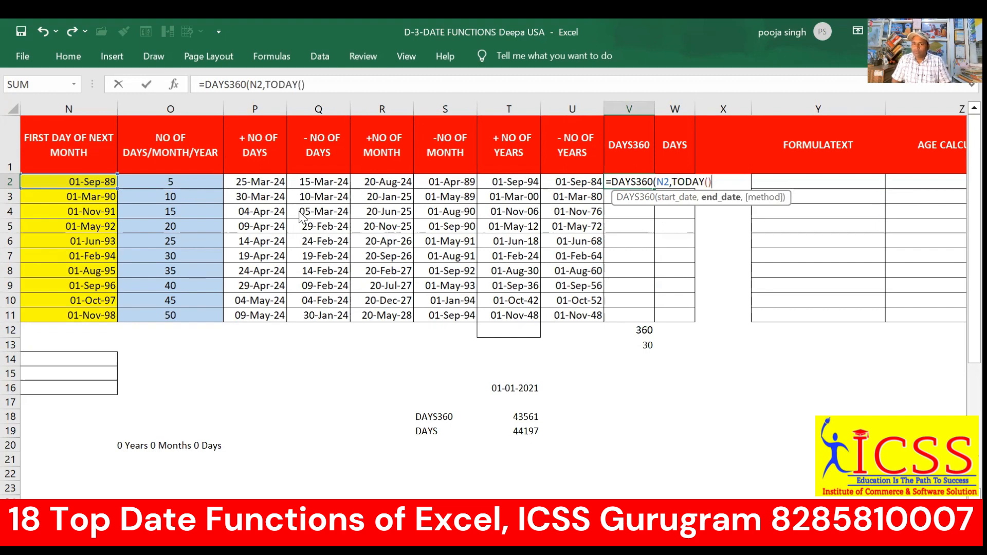
key(Return)
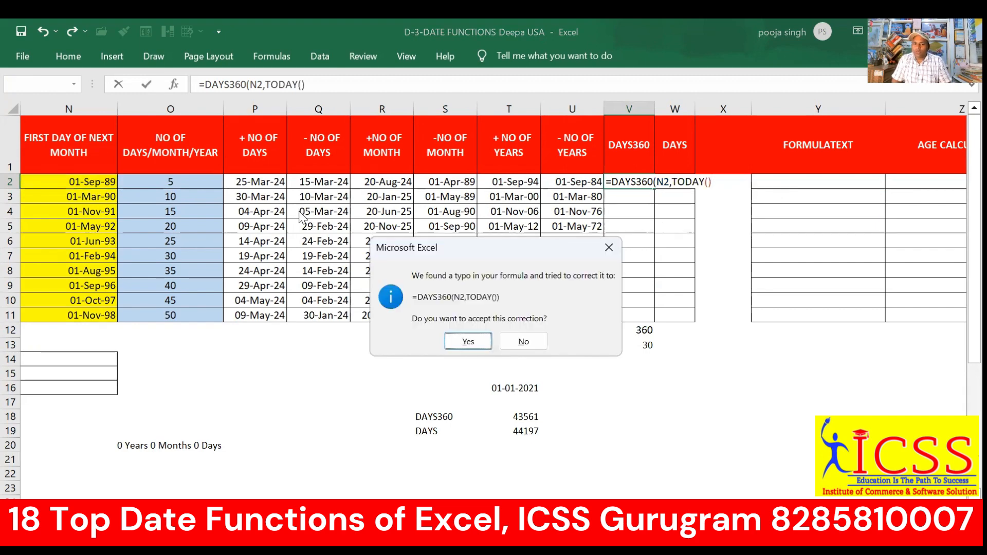
click(469, 341)
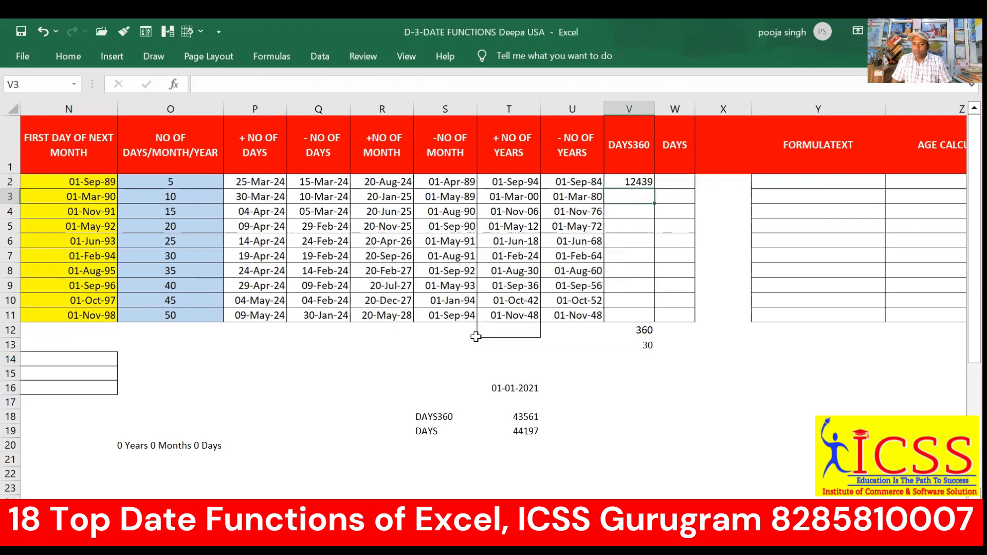
click(645, 181)
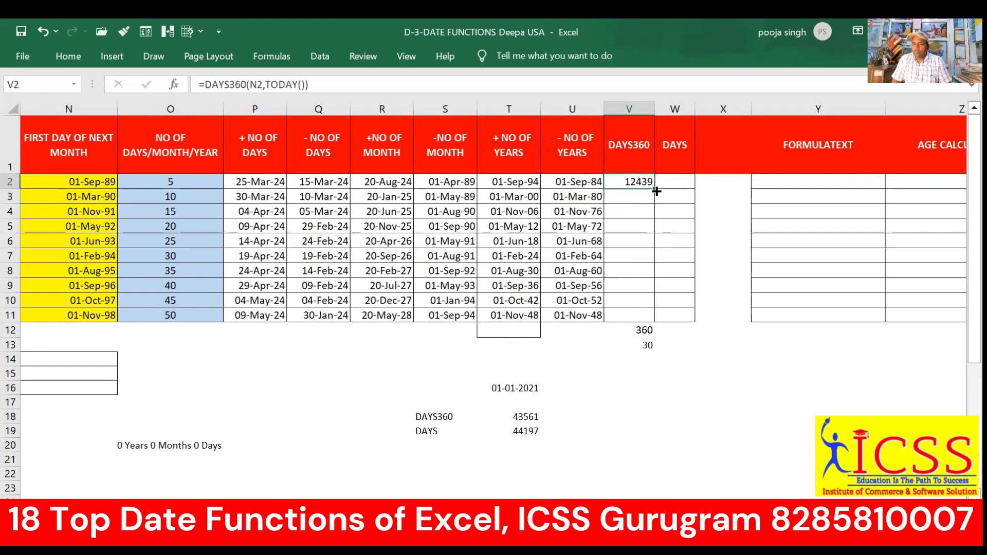
drag(656, 191, 655, 319)
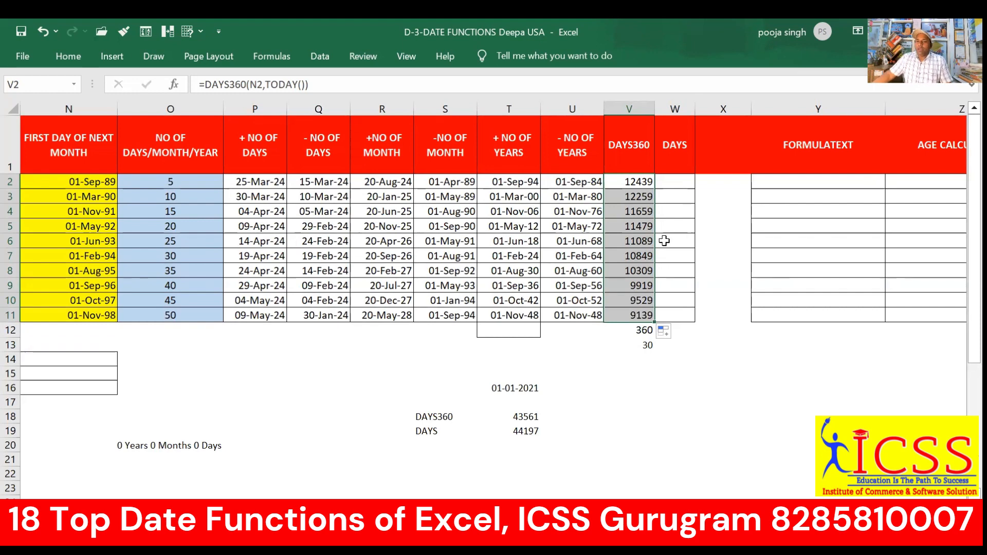
- Enter =DAYS(TODAY(),N2) in W2 of the DAYS column and fill the formula down to W11
drag(678, 179, 684, 318)
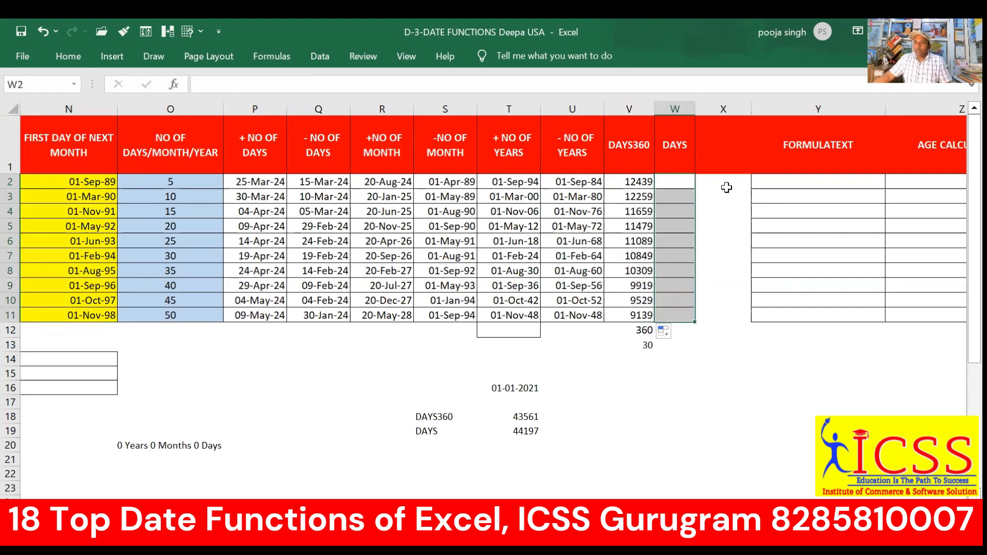
click(680, 154)
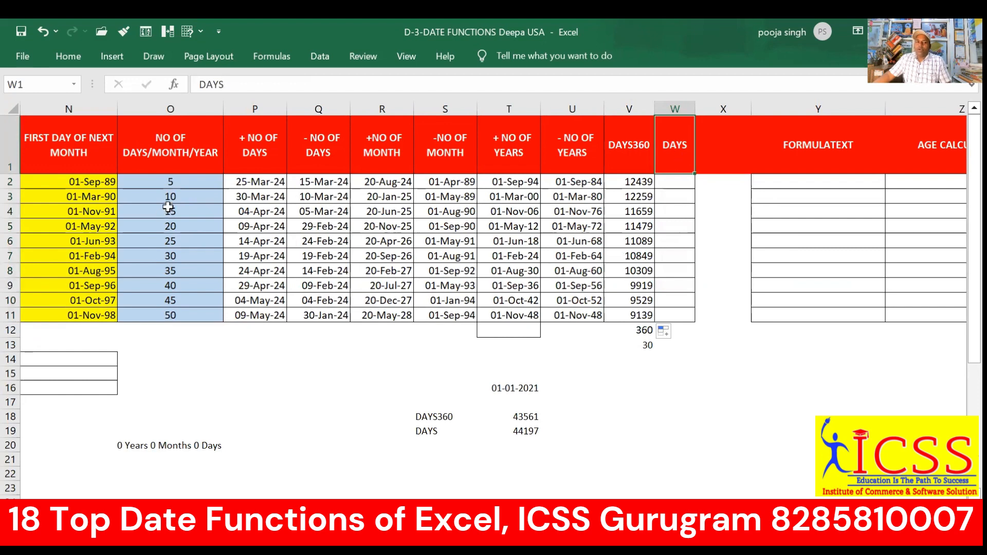
drag(103, 181, 103, 315)
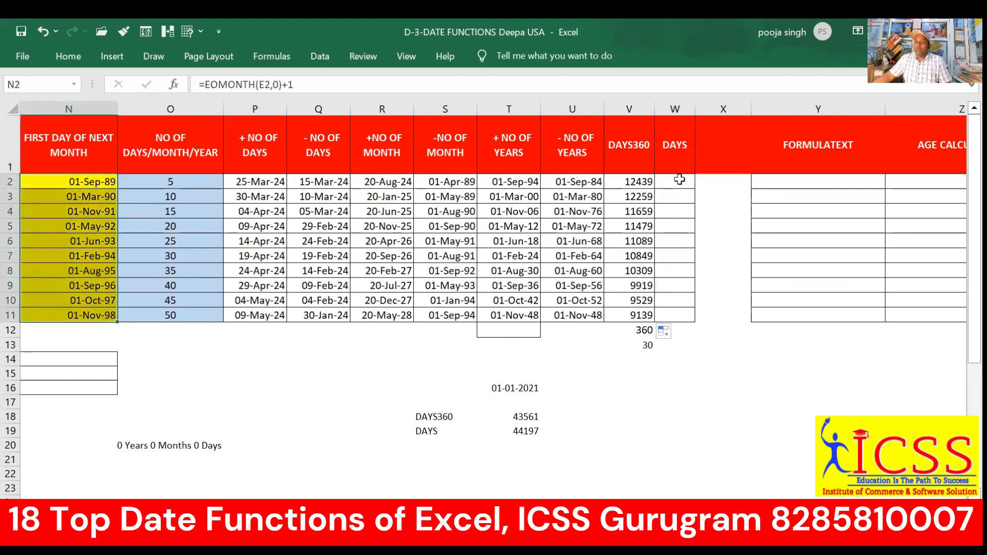
drag(683, 185, 674, 315)
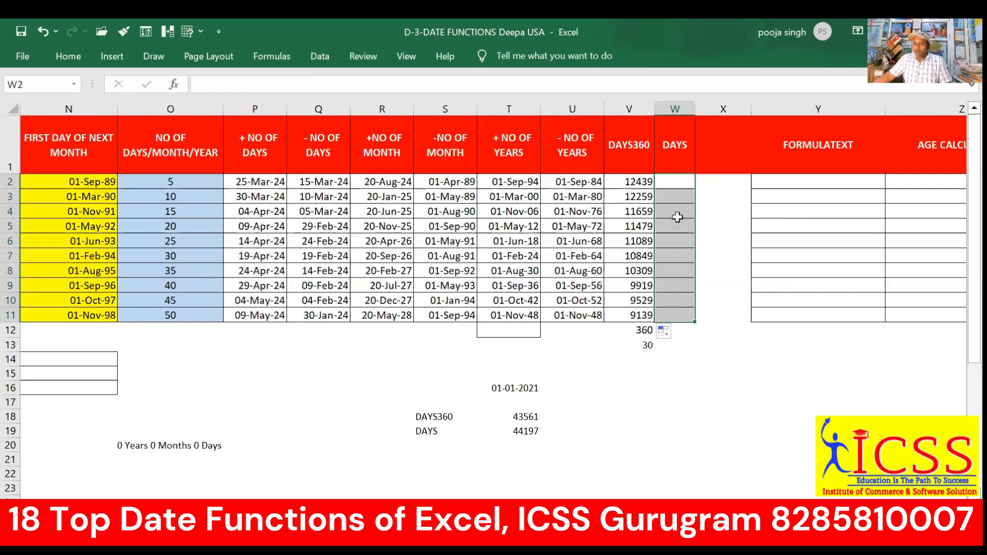
drag(65, 183, 72, 315)
click(677, 184)
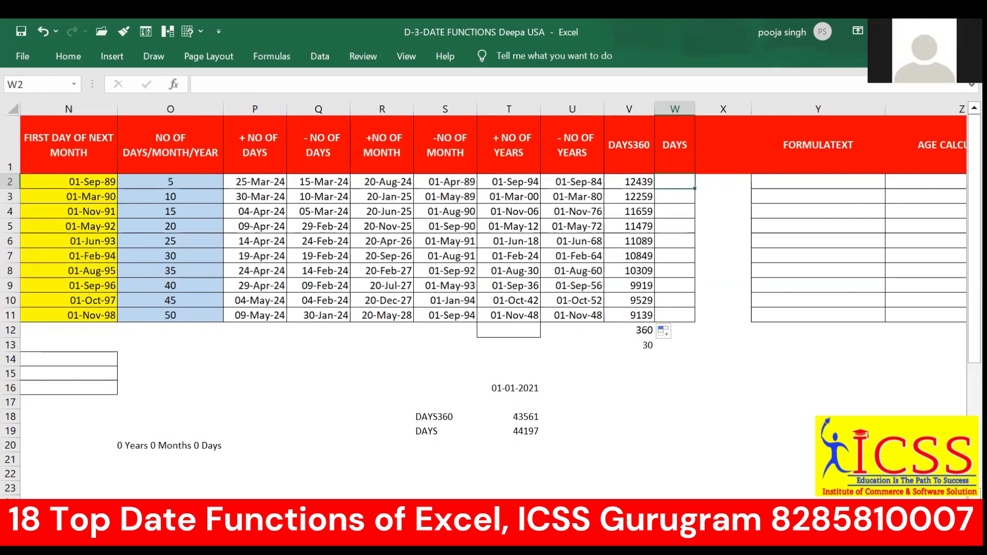
text(=)
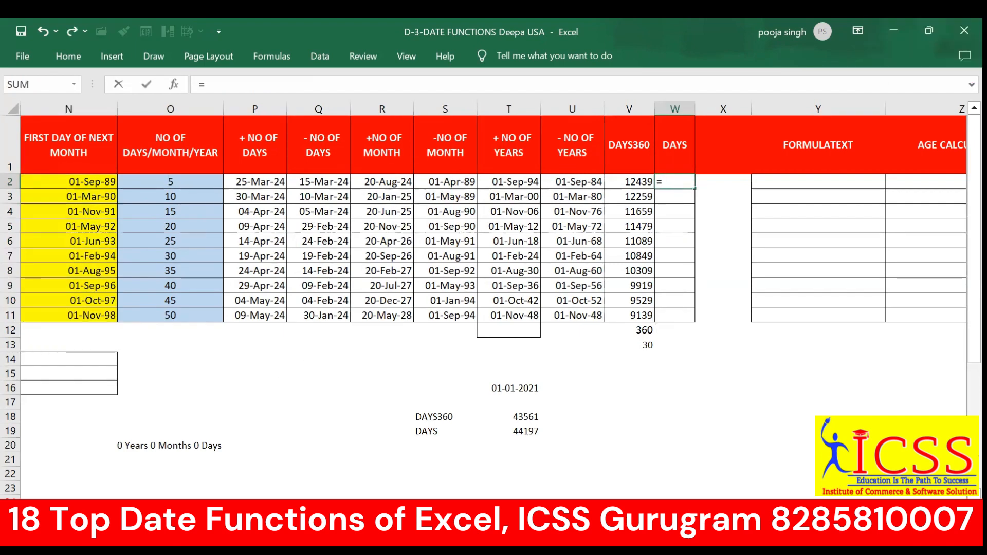
text(days)
key(Tab)
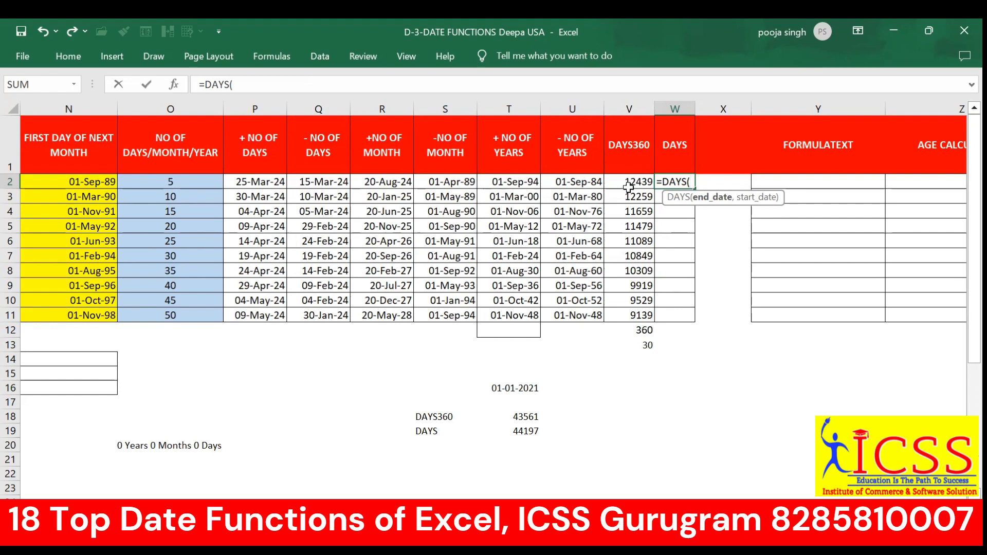
text(today)
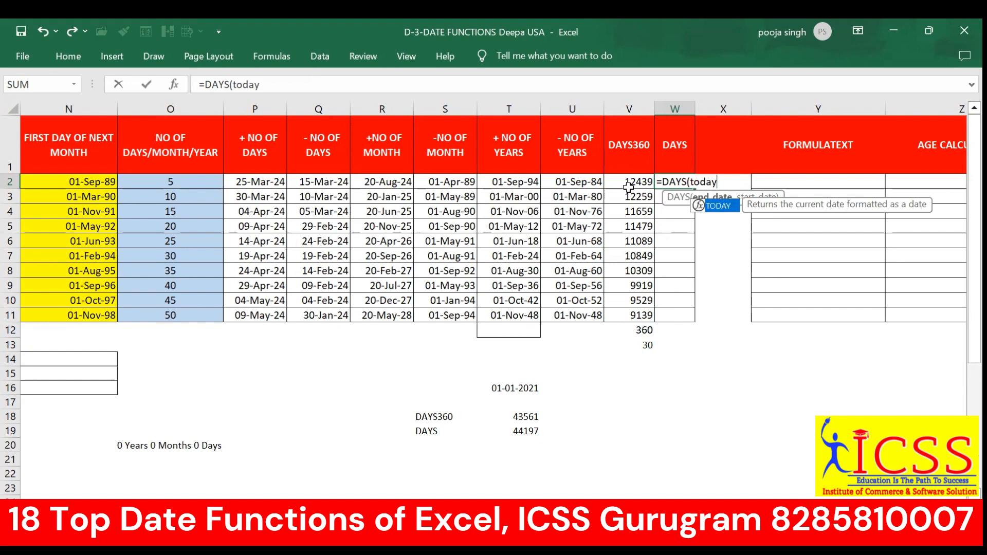
text((),)
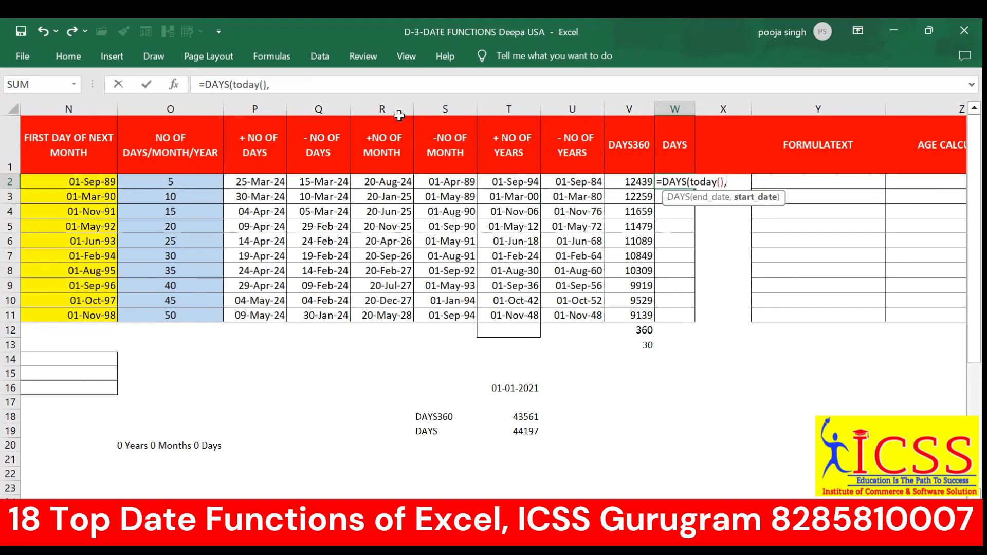
click(87, 178)
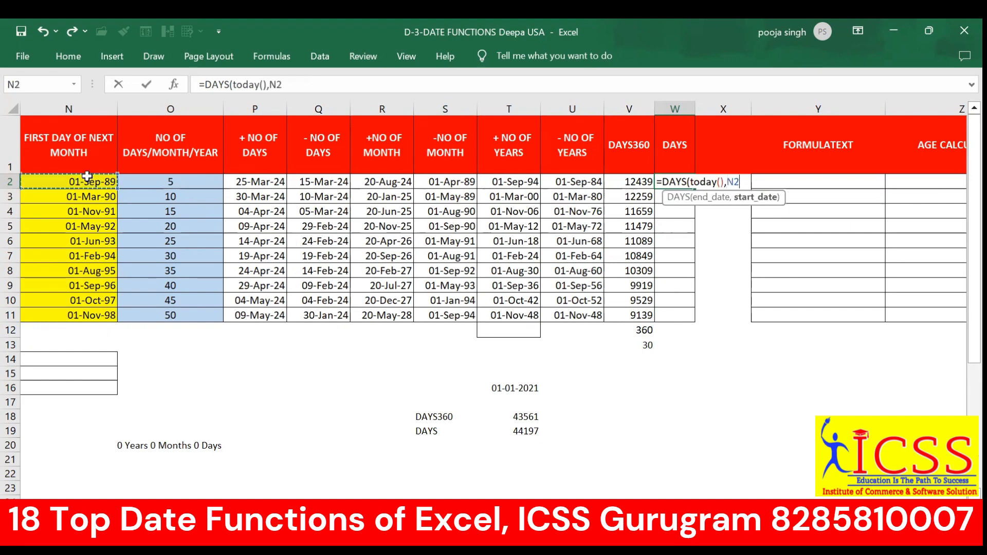
key(Return)
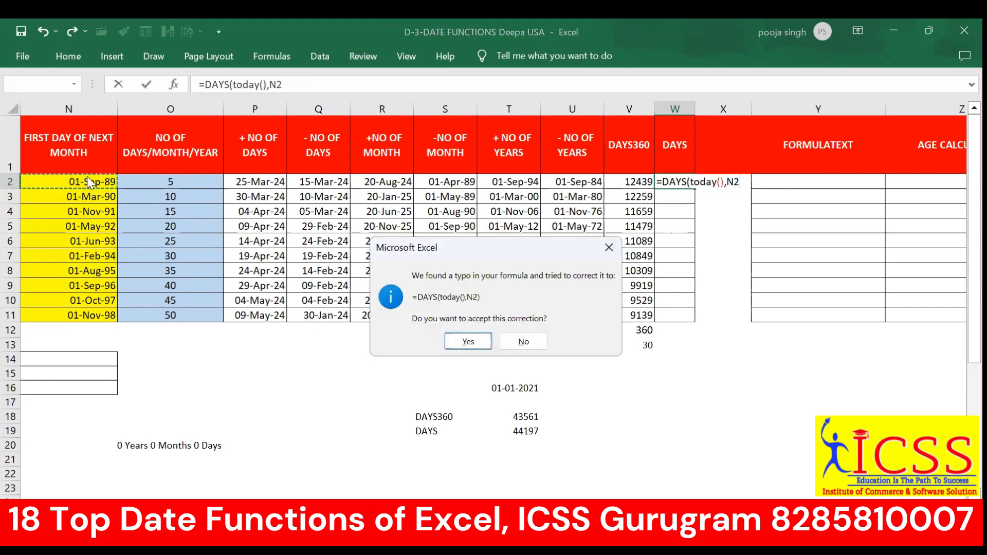
key(Return)
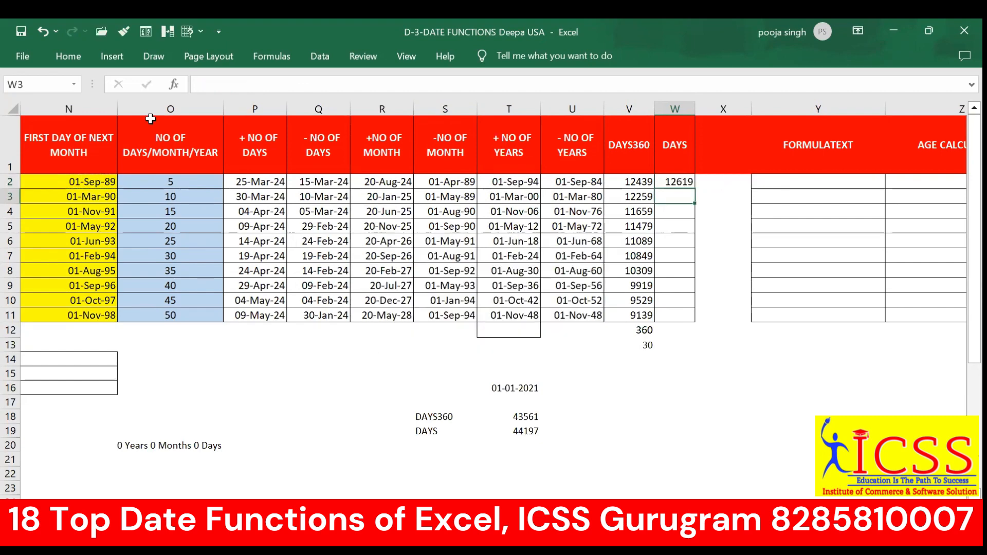
click(680, 181)
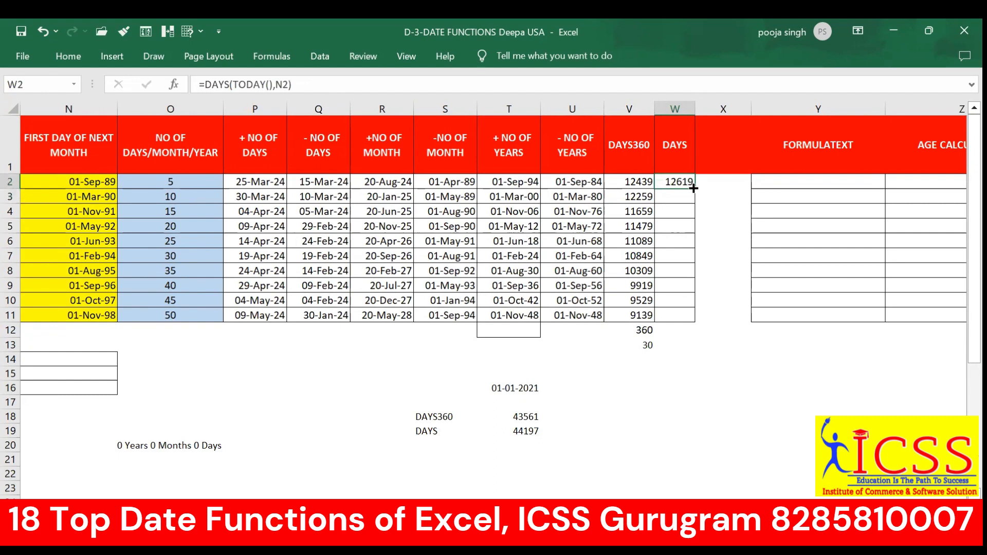
drag(694, 188, 690, 325)
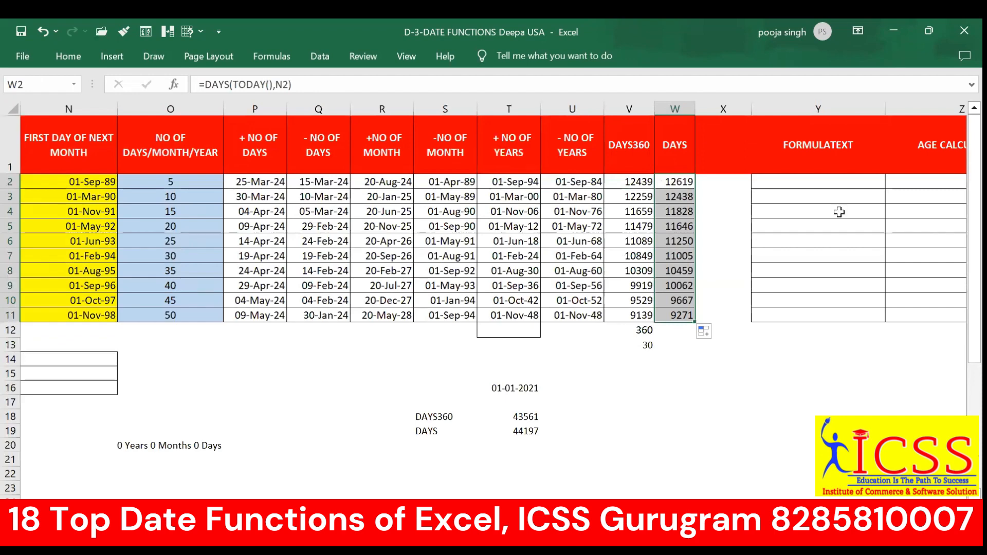
- Examine the empty FORMULATEXT and AGE CALCULATION columns, then review the DAYS column values in W2:W11 and the formula in W2
click(864, 184)
key(Right)
key(Right)
key(Right)
key(Right)
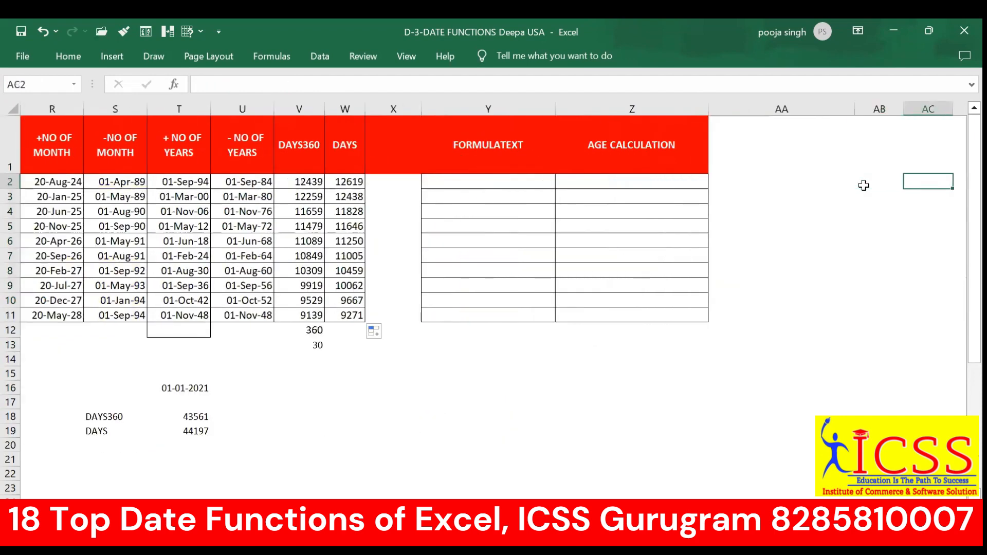
click(527, 180)
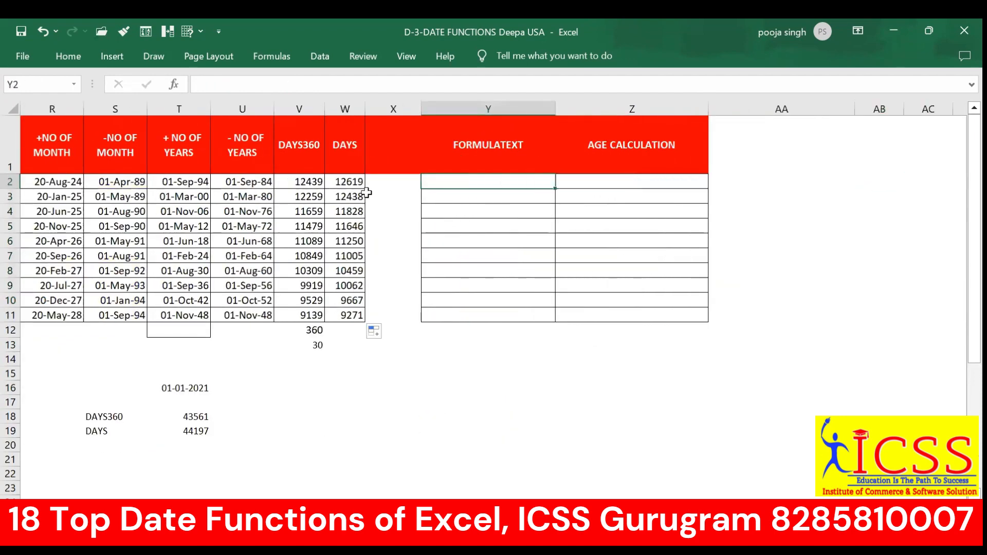
click(353, 180)
drag(350, 269, 347, 315)
scroll(383, 295, up, 2)
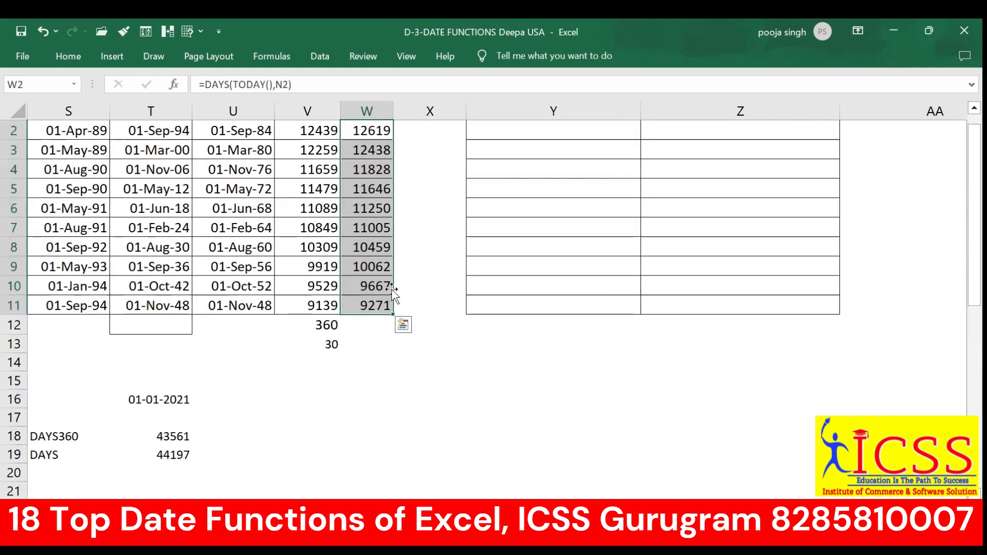
scroll(526, 273, up, 1)
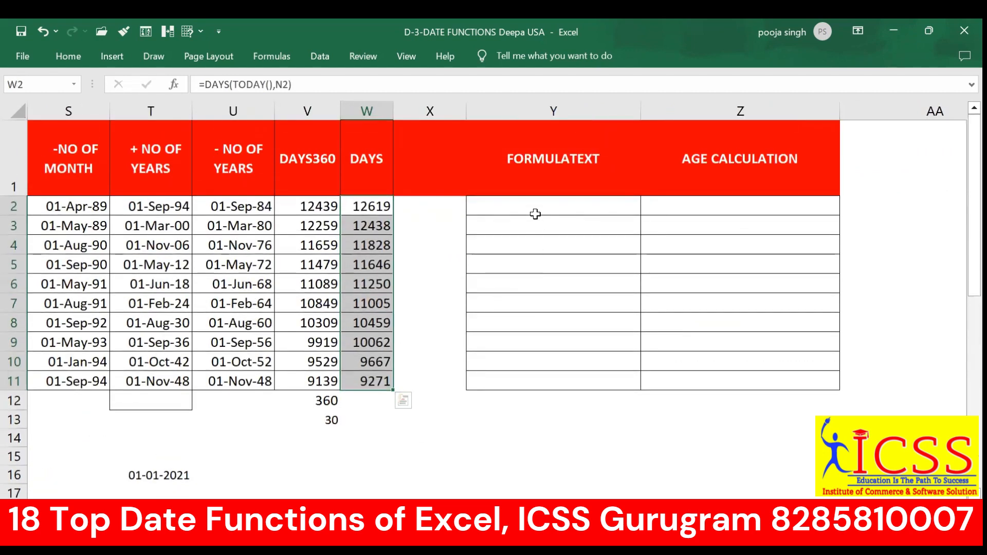
drag(533, 214, 542, 381)
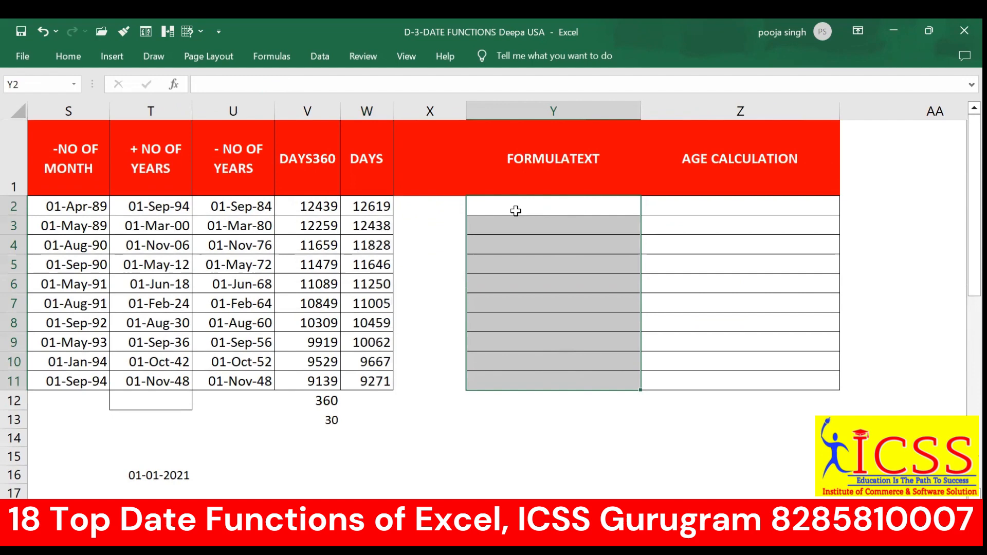
click(372, 206)
shift+click(373, 380)
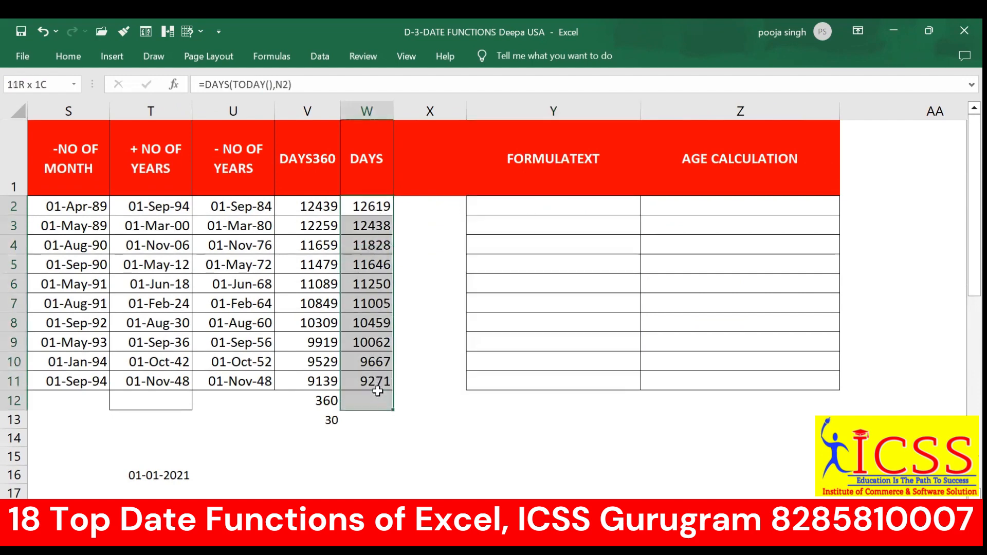
double_click(373, 206)
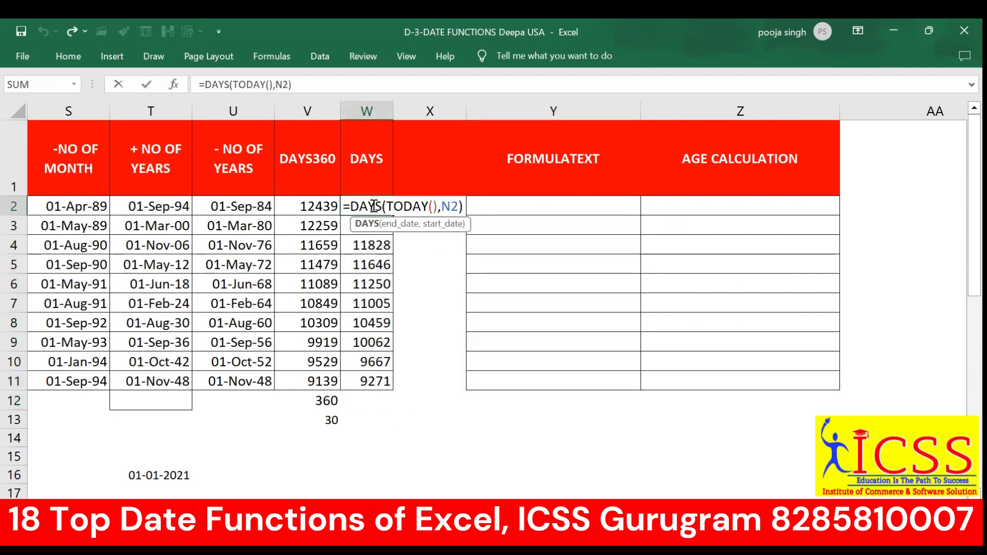
key(Return)
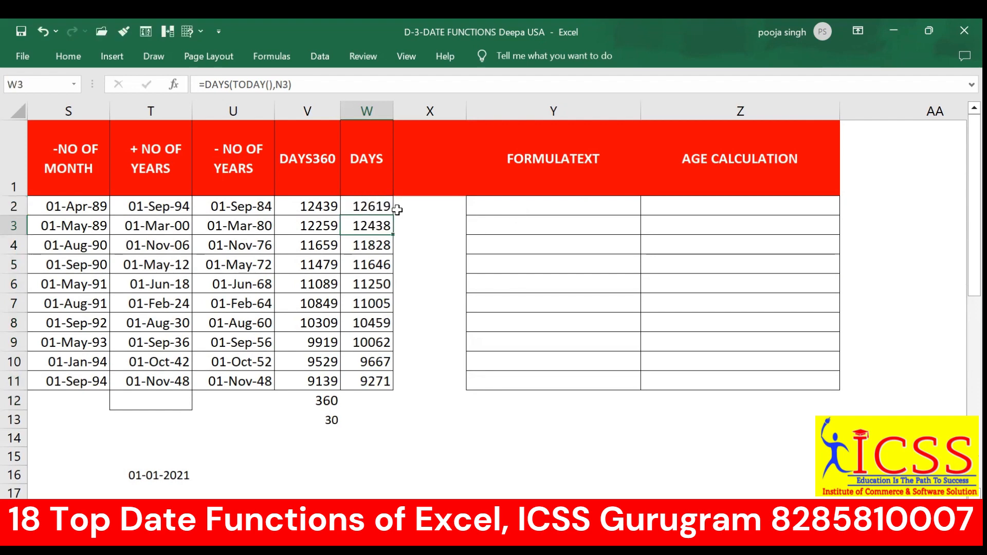
click(368, 206)
drag(368, 206, 379, 380)
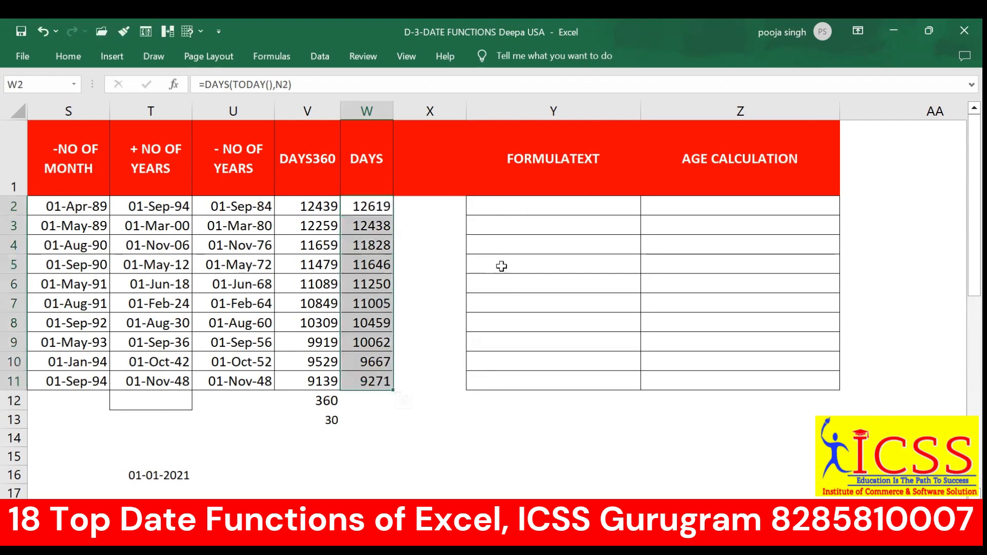
- Enter =FORMULATEXT(W2) in cell Y2 of the FORMULATEXT column and fill it down to Y11
drag(501, 206, 506, 378)
click(499, 203)
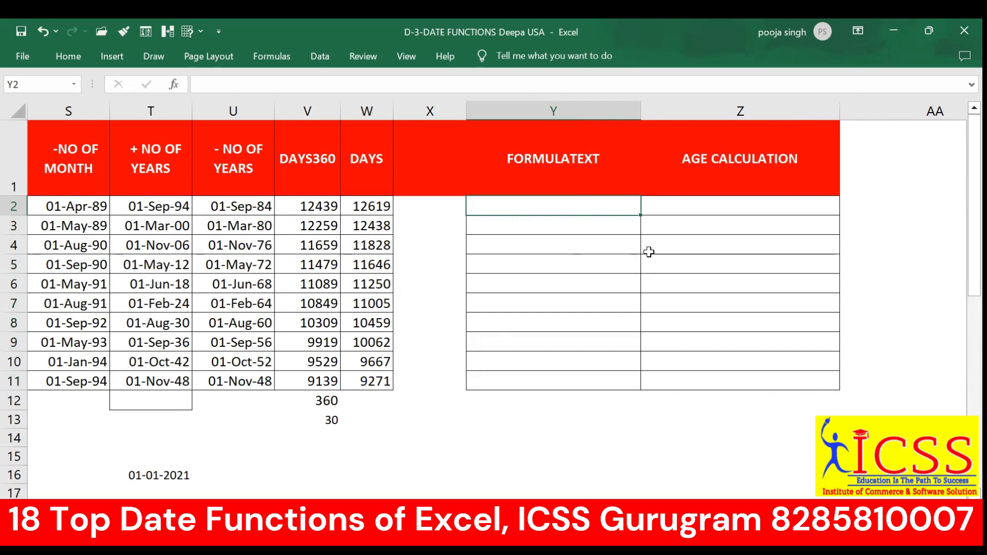
text(=)
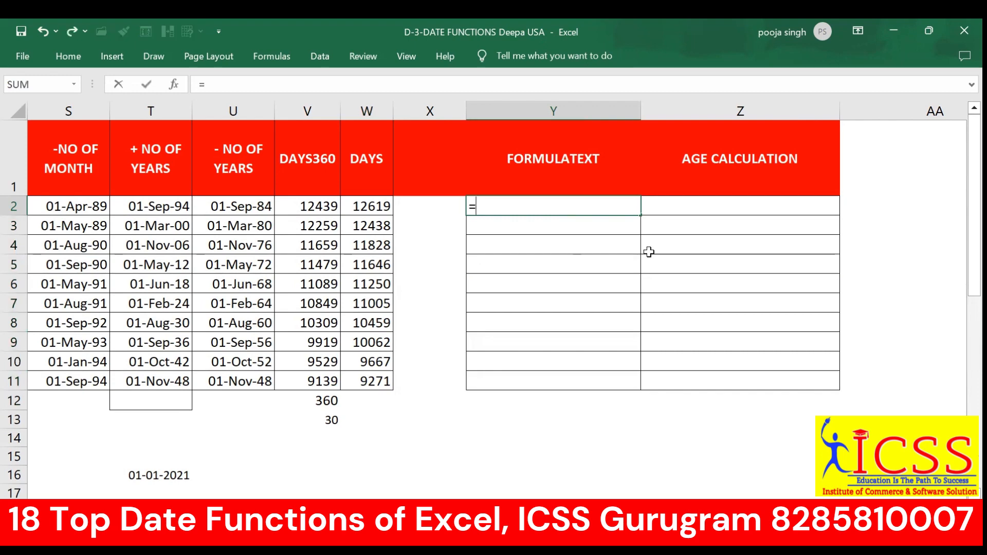
text(form)
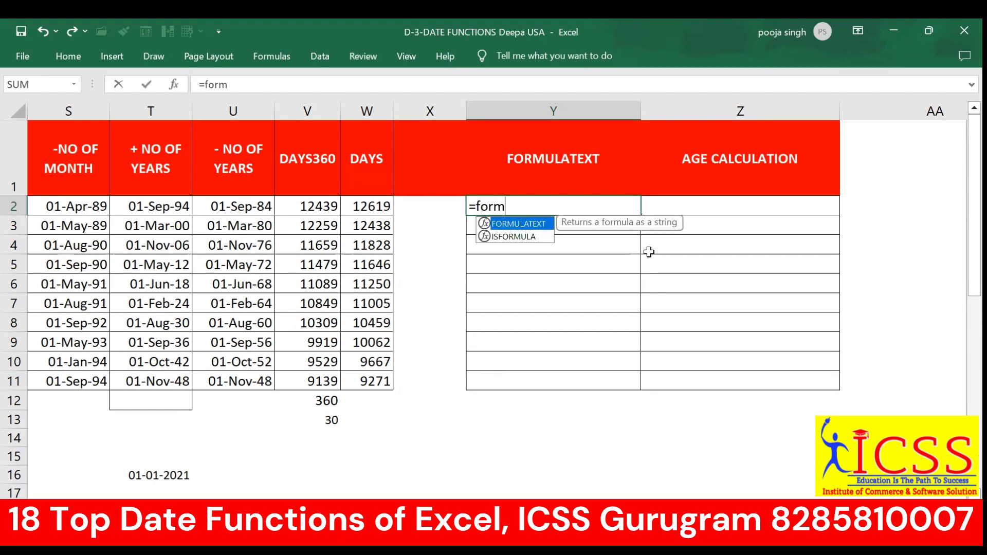
key(Tab)
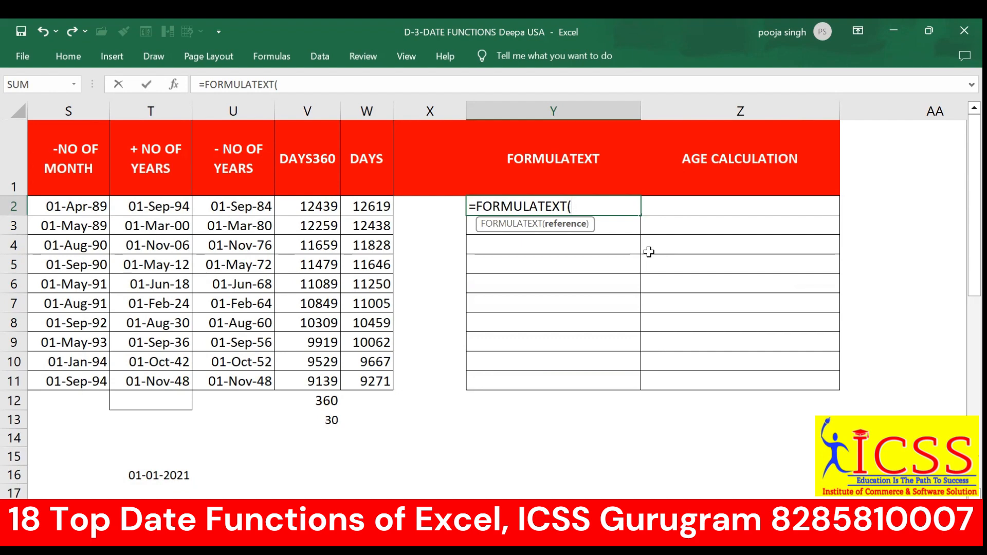
click(369, 208)
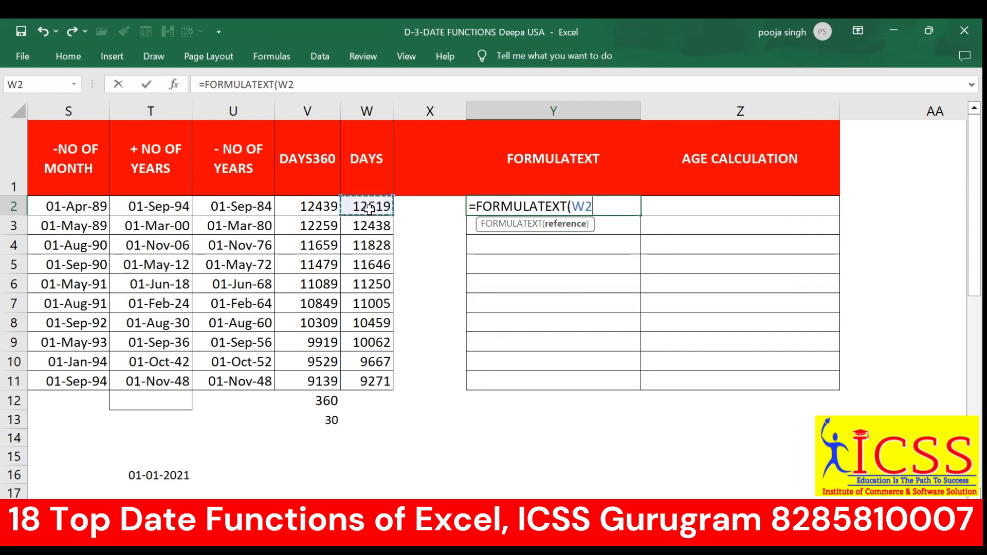
text())
key(Return)
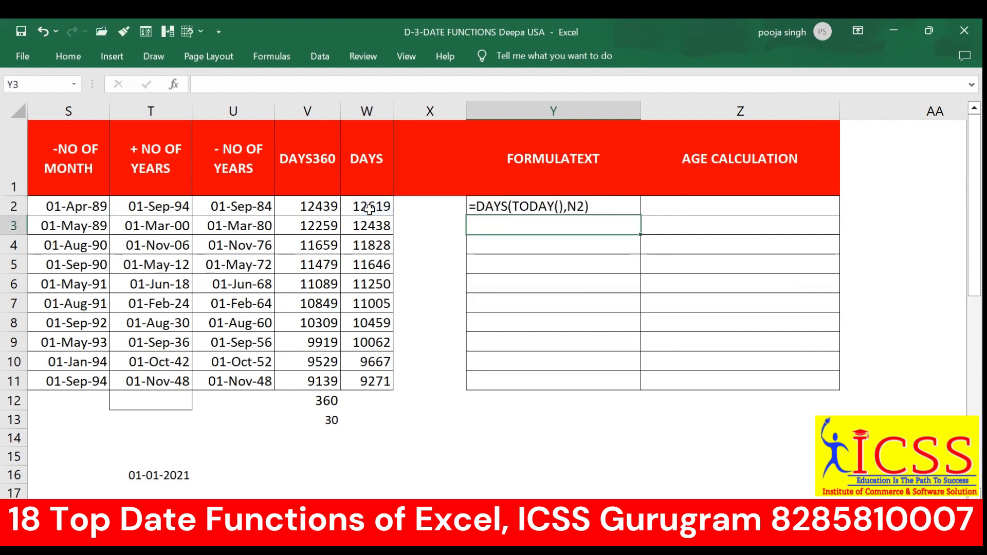
click(564, 201)
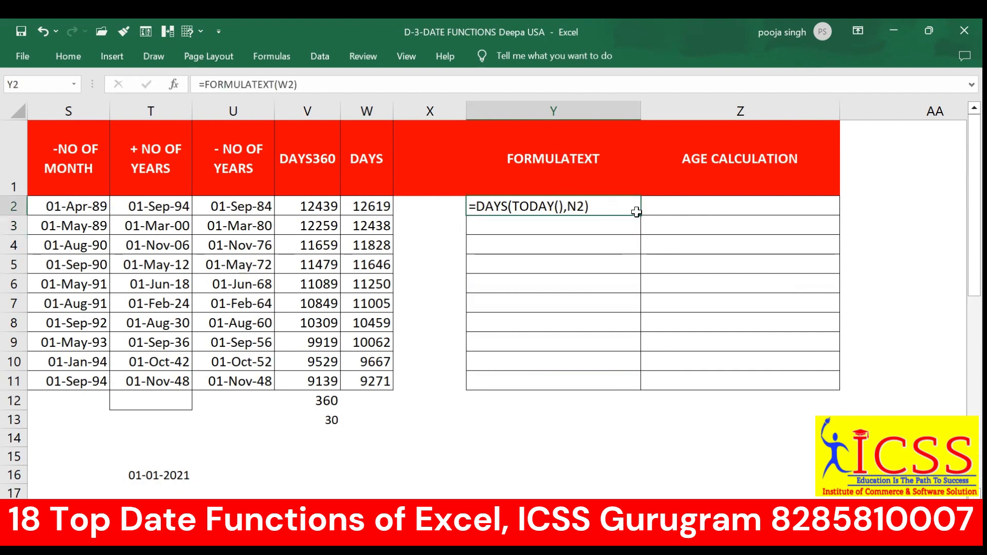
drag(639, 215, 614, 388)
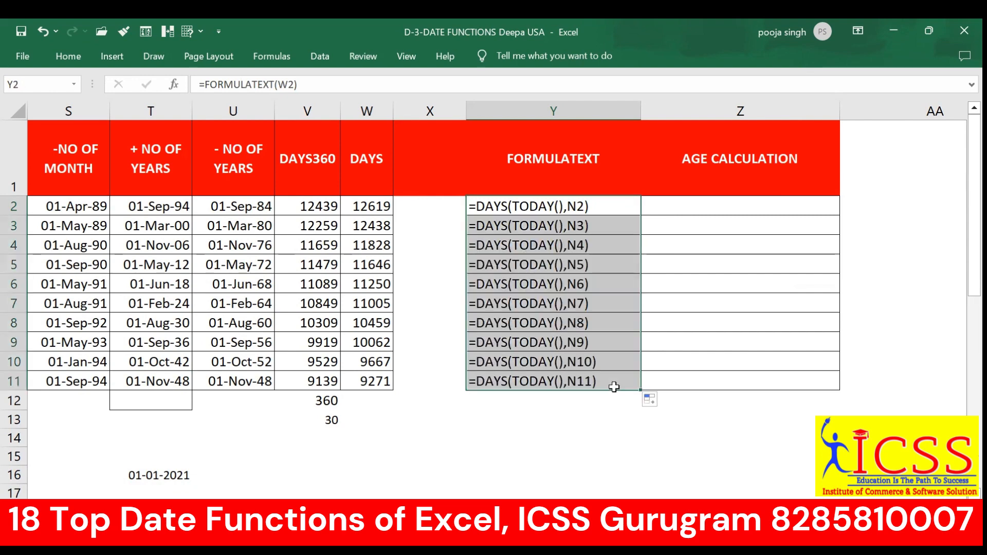
- Auto-fit the width of the HOLIDAY column AH in the blue-headed workday table
click(738, 211)
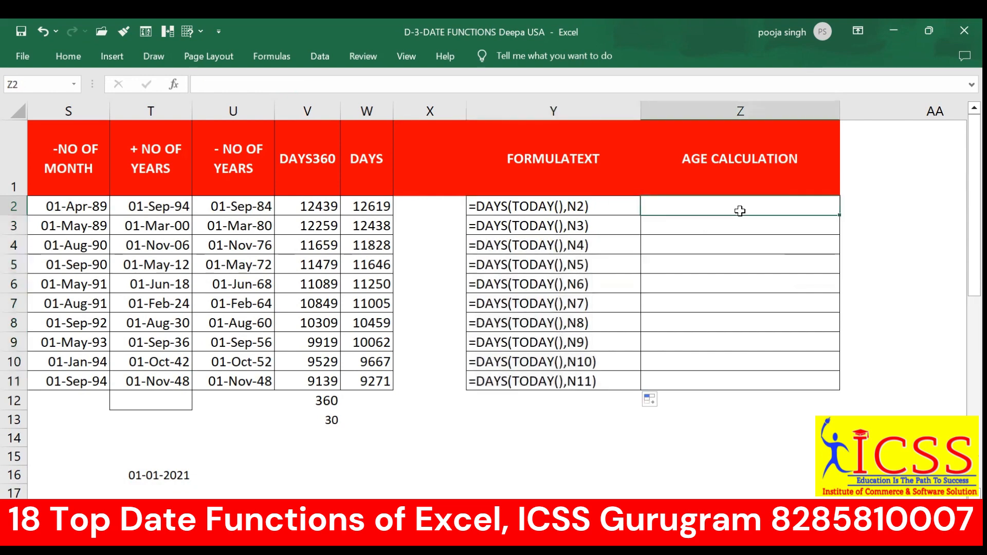
key(Right)
key(Right)
key(Right)
key(Right)
key(Right)
key(Right)
key(Right)
key(Right)
key(Right)
key(Right)
key(Right)
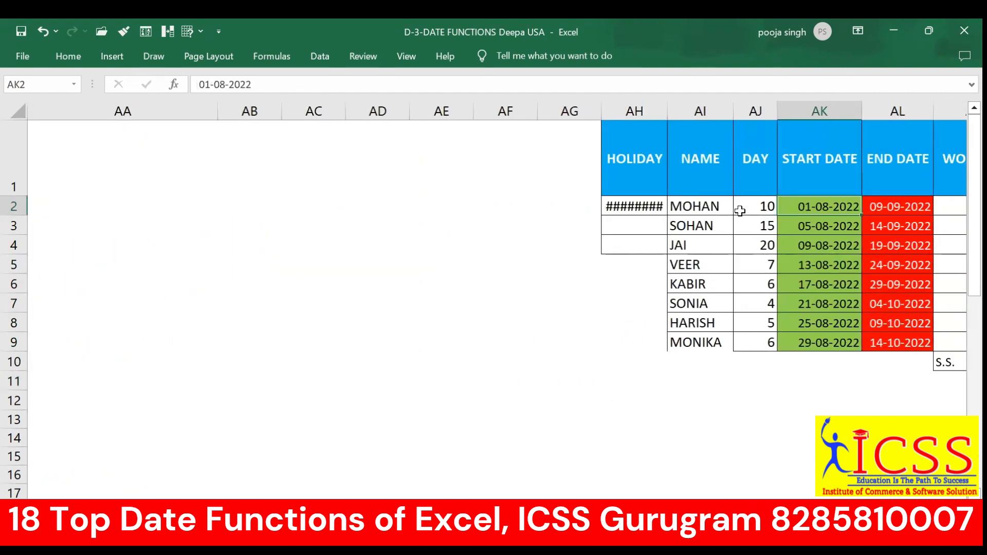
click(688, 270)
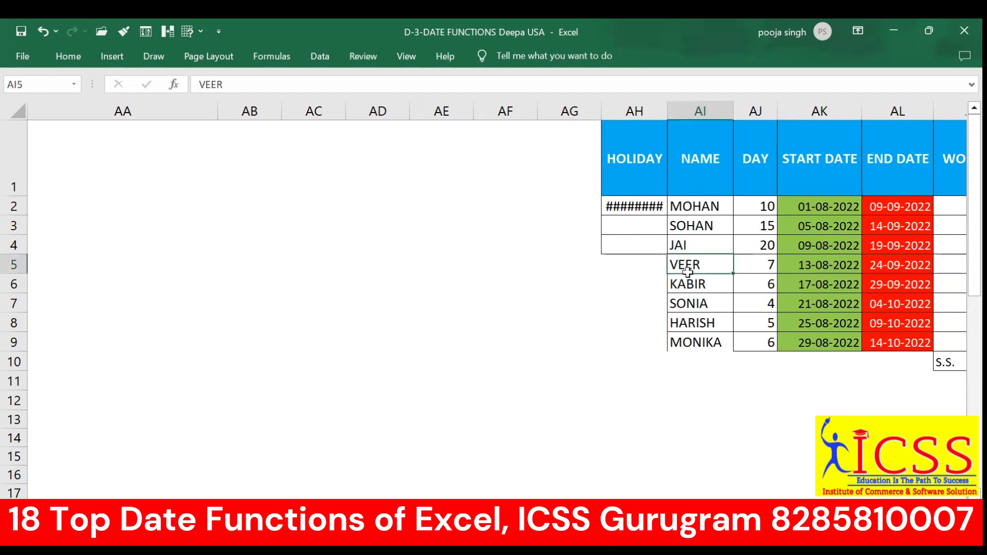
click(645, 213)
double_click(666, 109)
click(667, 111)
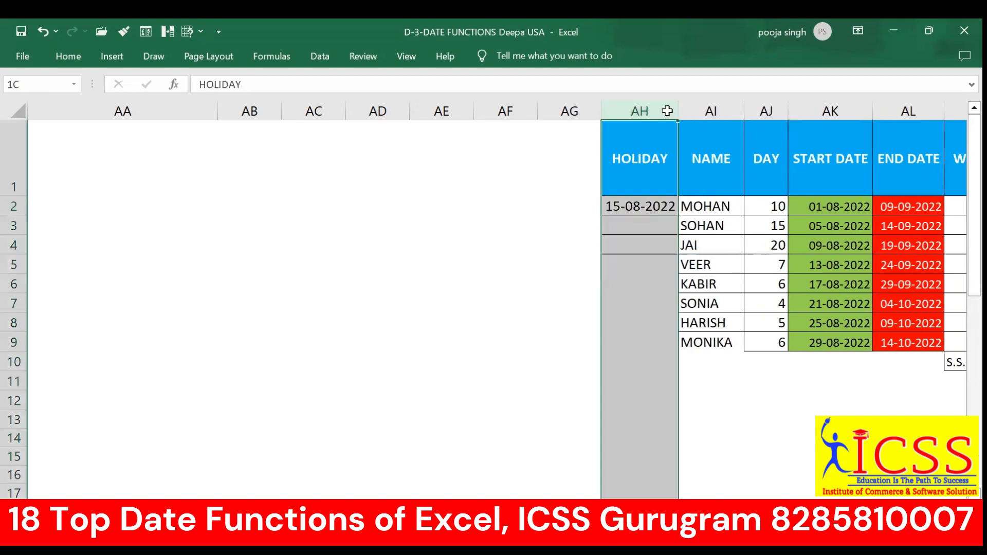
- Examine the workday table's HOLIDAY, DAY, START DATE and END DATE columns and the weekend notes below it
click(774, 209)
key(Right)
key(Right)
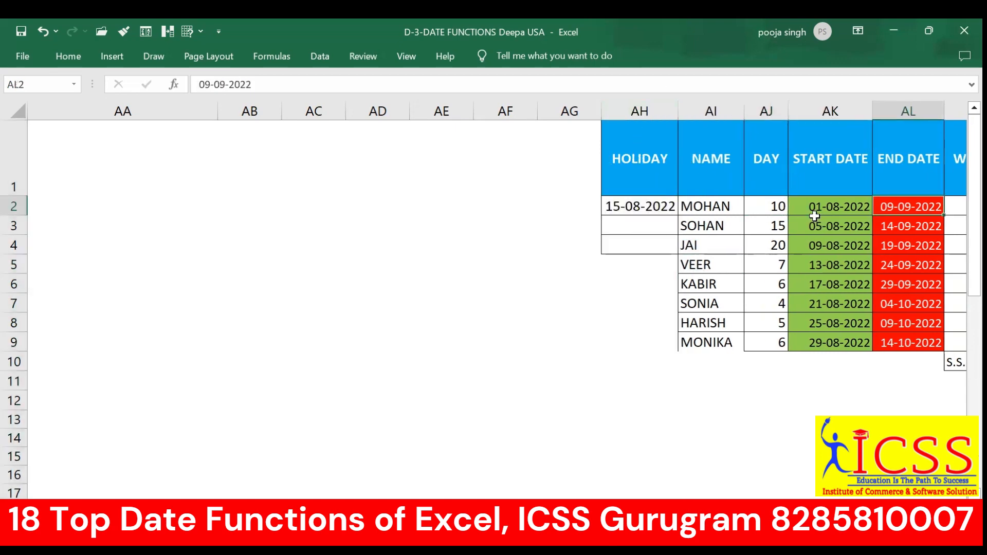
key(Right)
key(Right)
key(Right)
key(Right)
key(Right)
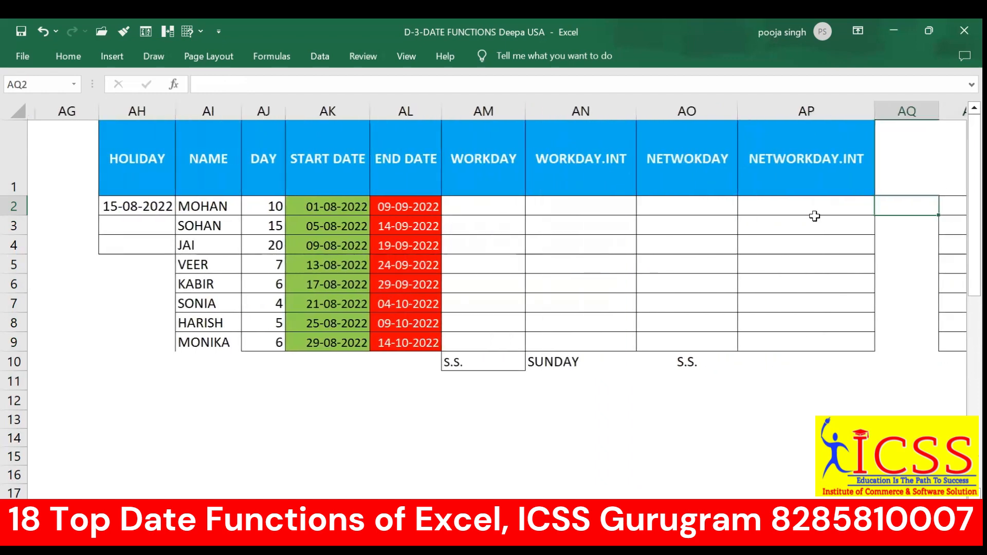
key(Right)
drag(151, 208, 141, 337)
drag(246, 213, 256, 341)
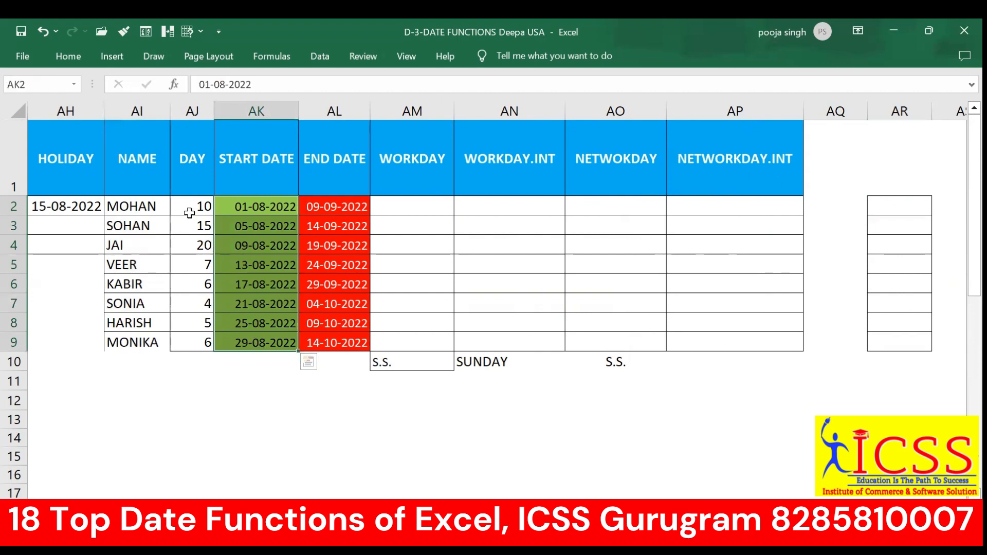
drag(190, 213, 195, 337)
click(102, 227)
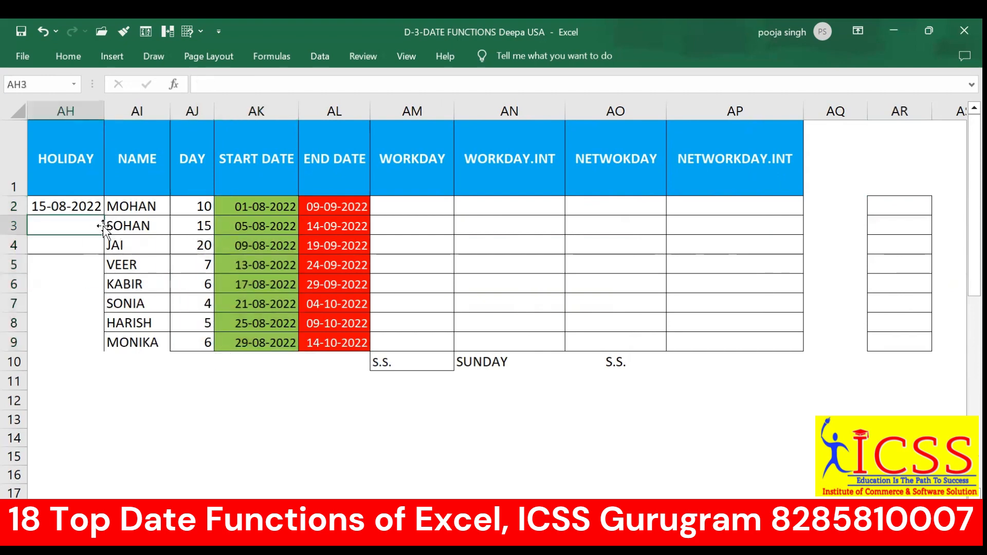
key(Left)
key(Left)
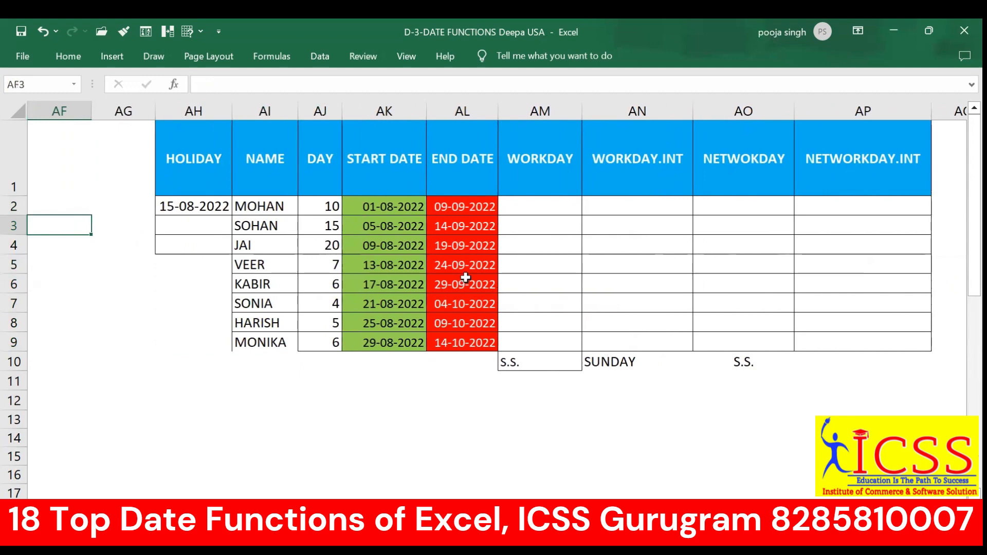
click(461, 261)
drag(464, 213, 472, 341)
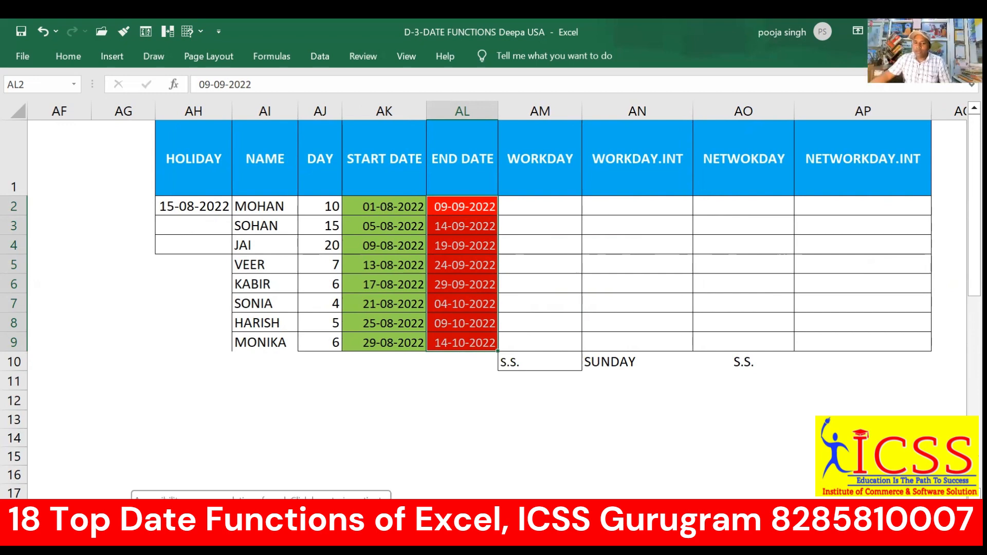
click(528, 362)
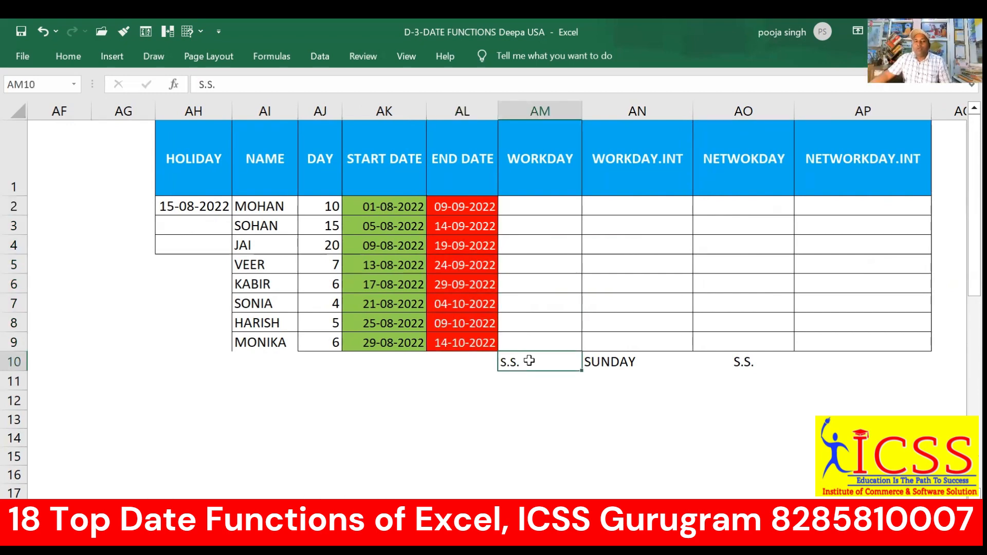
click(195, 209)
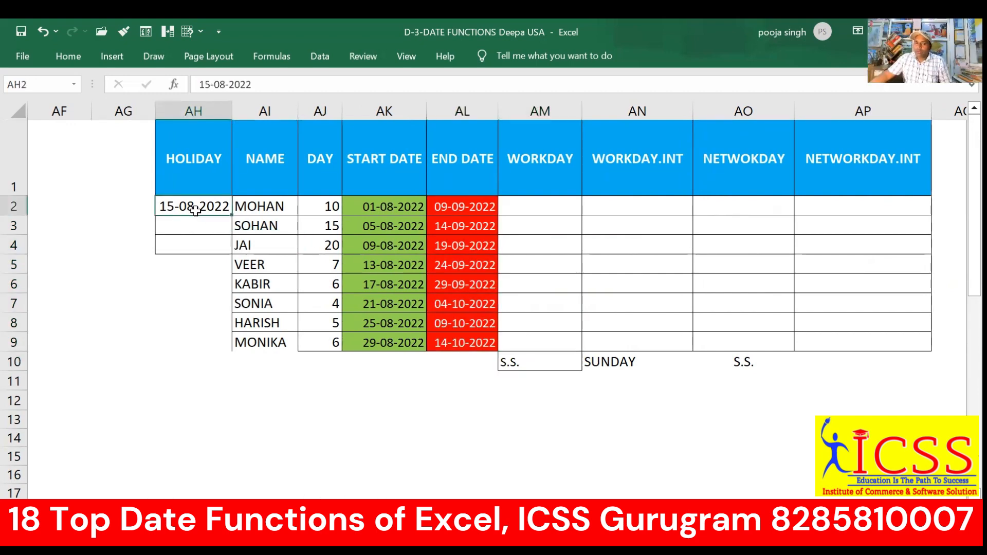
drag(203, 205, 211, 246)
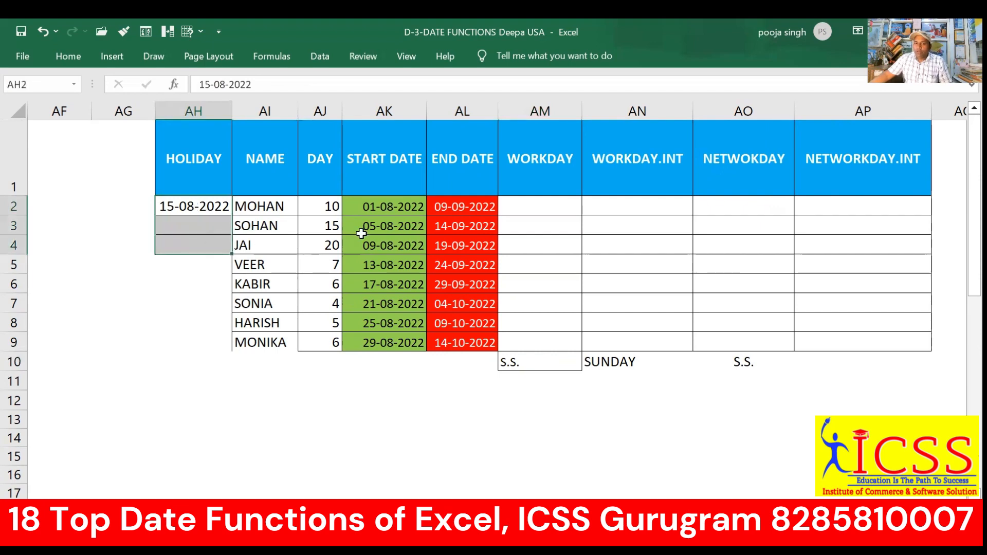
- Enter =WORKDAY(AK2,AJ2,AH2) in cell AM2 of the WORKDAY column and fill it down to AM9
drag(538, 207, 539, 353)
click(532, 212)
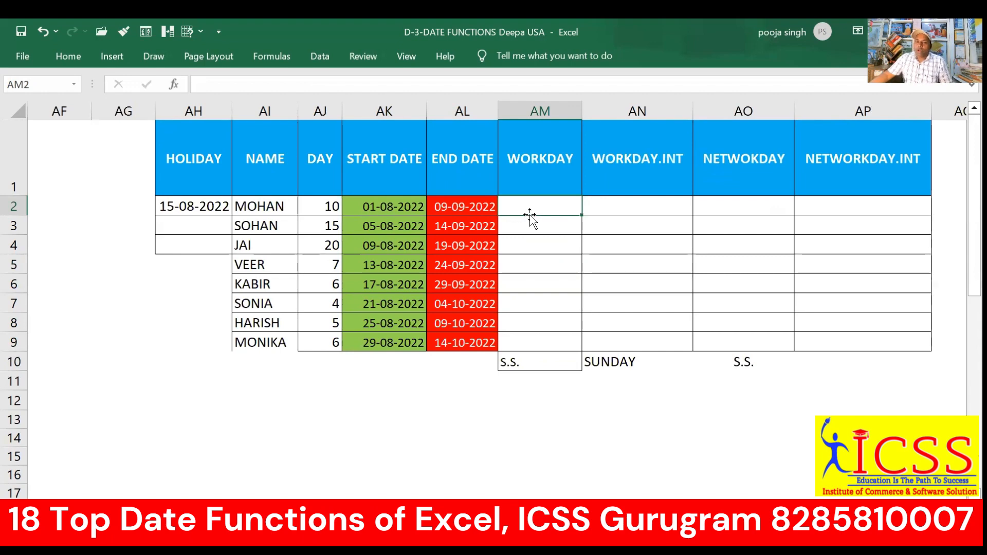
text(=)
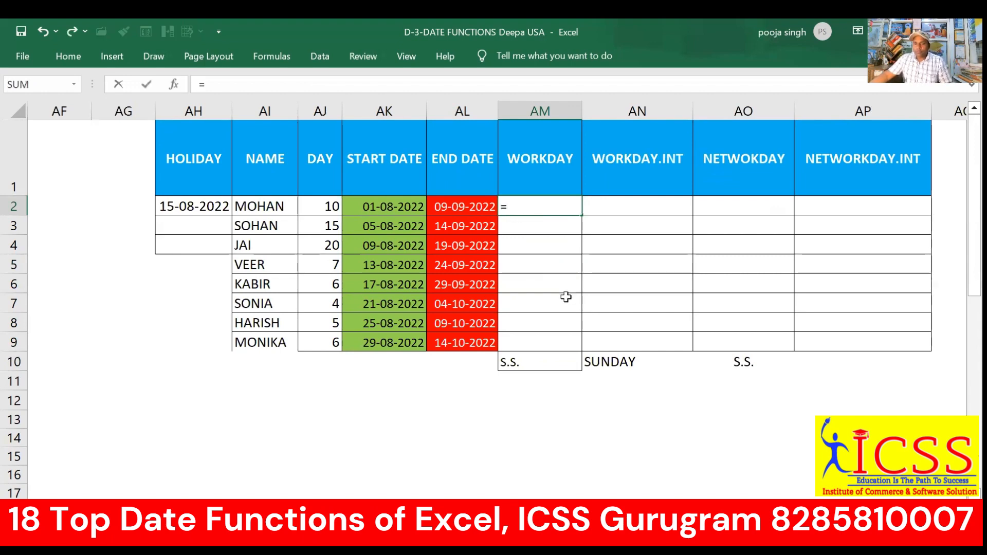
text(workd)
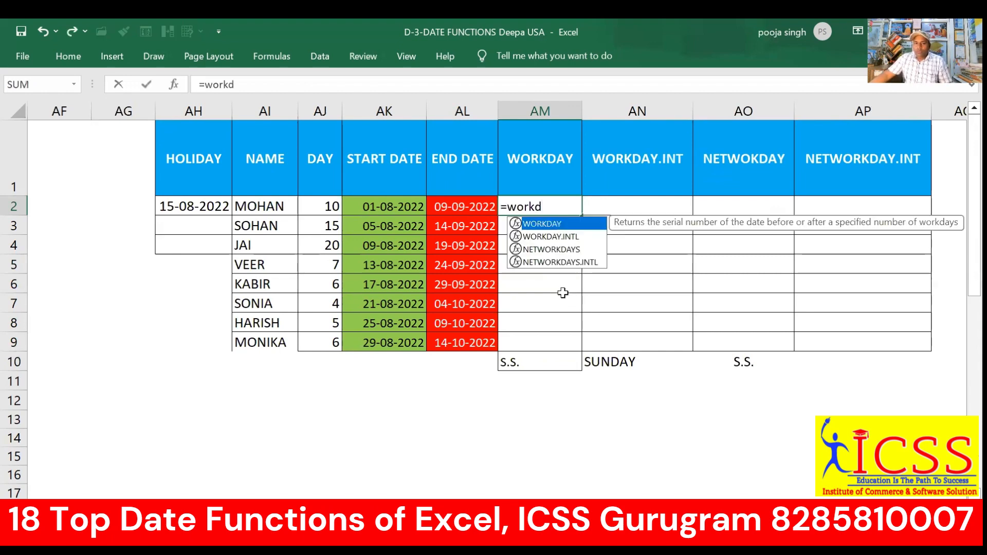
key(Tab)
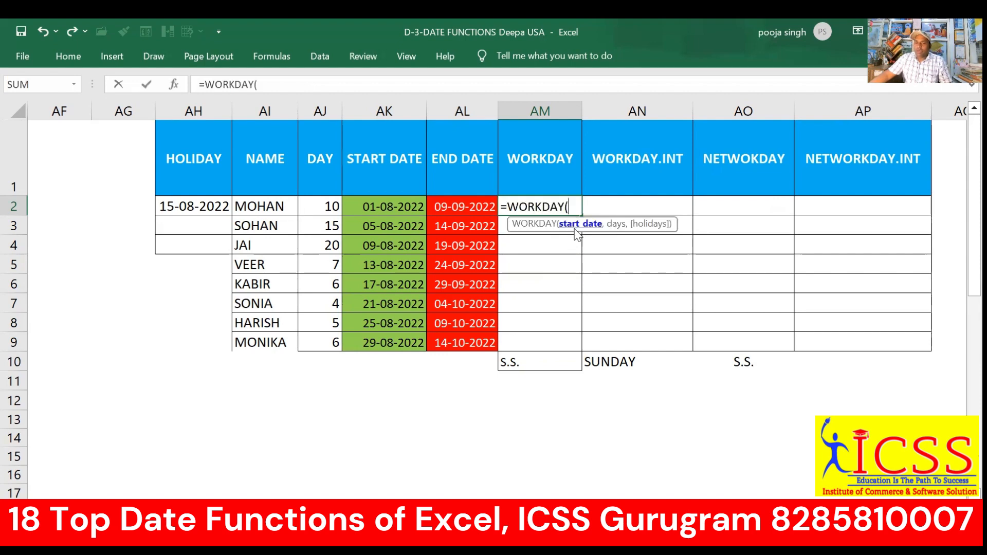
click(439, 215)
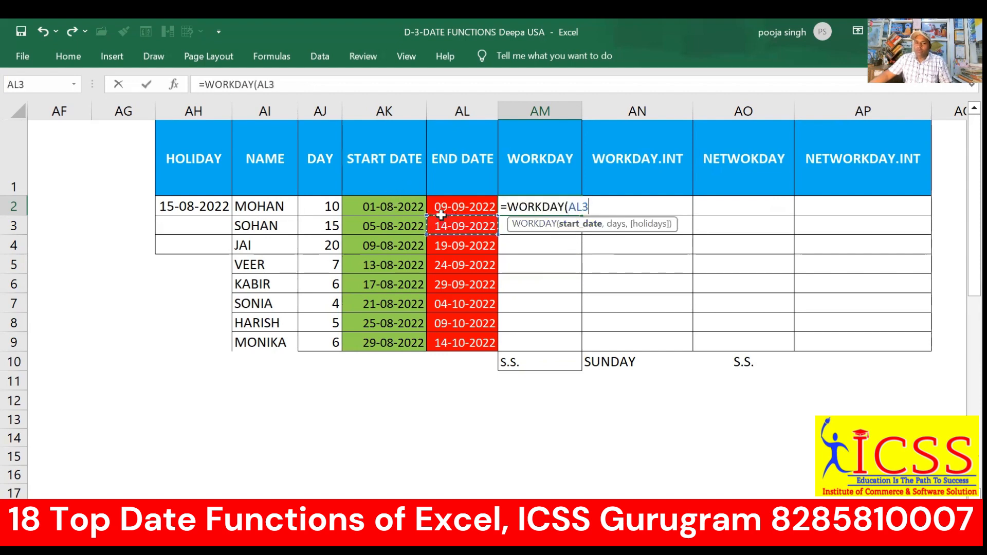
key(Left)
key(Up)
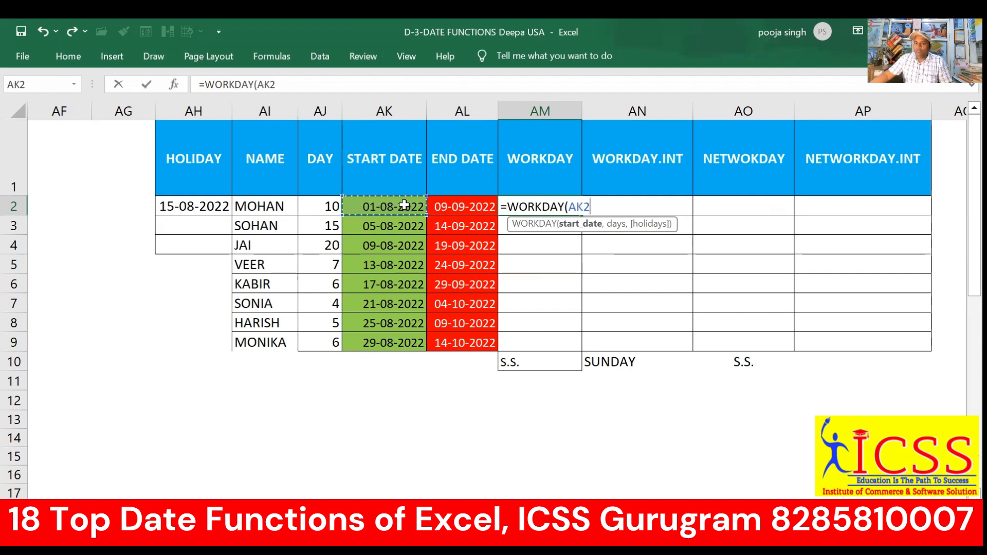
text(,)
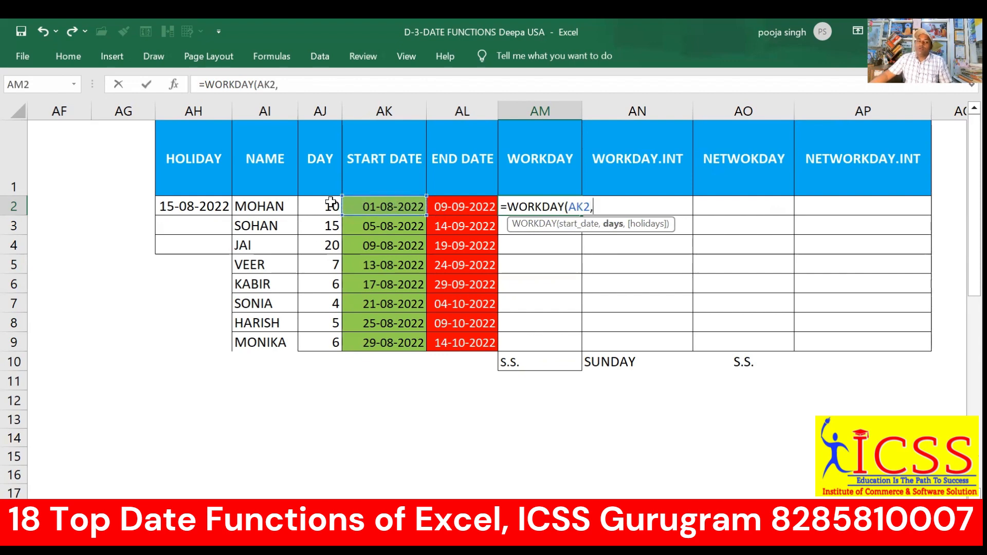
click(331, 203)
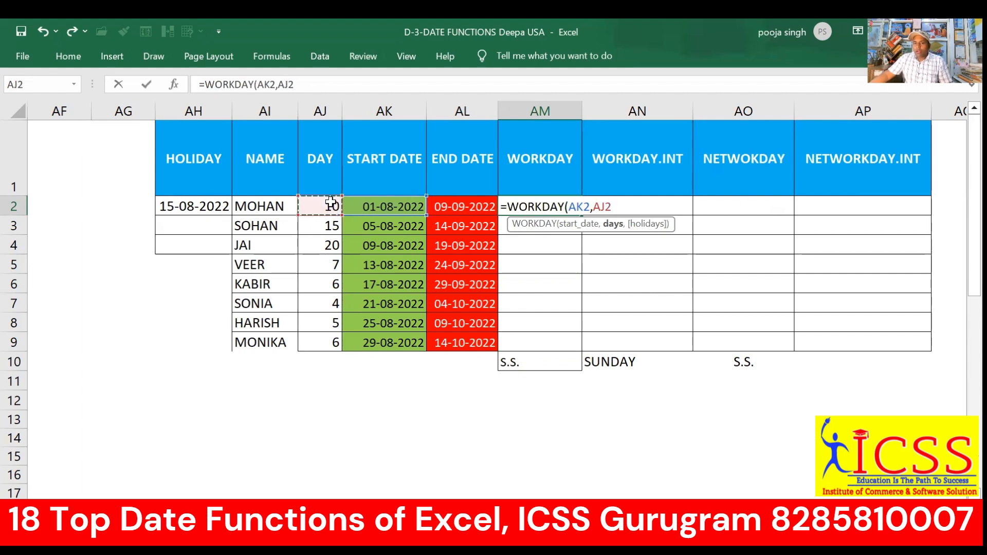
text(,)
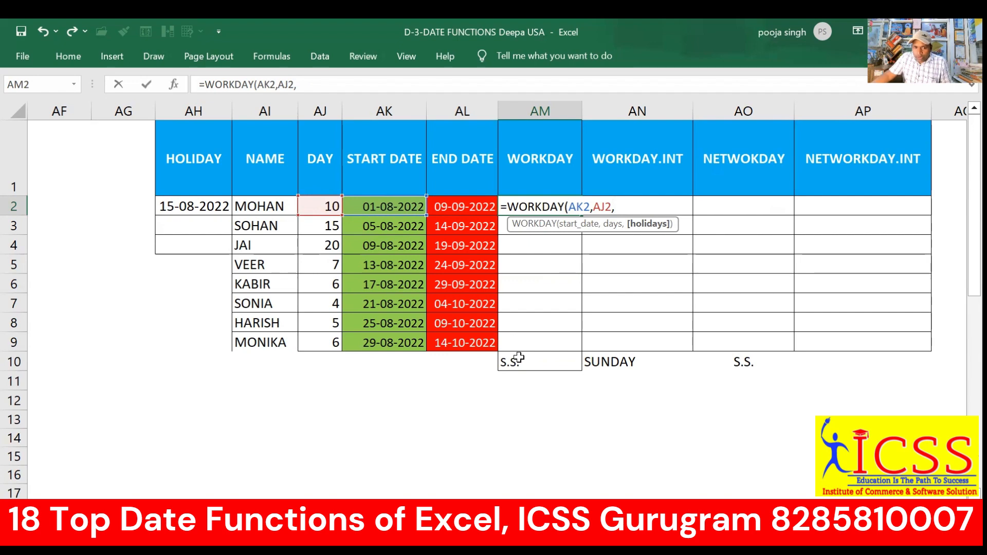
drag(203, 210, 203, 248)
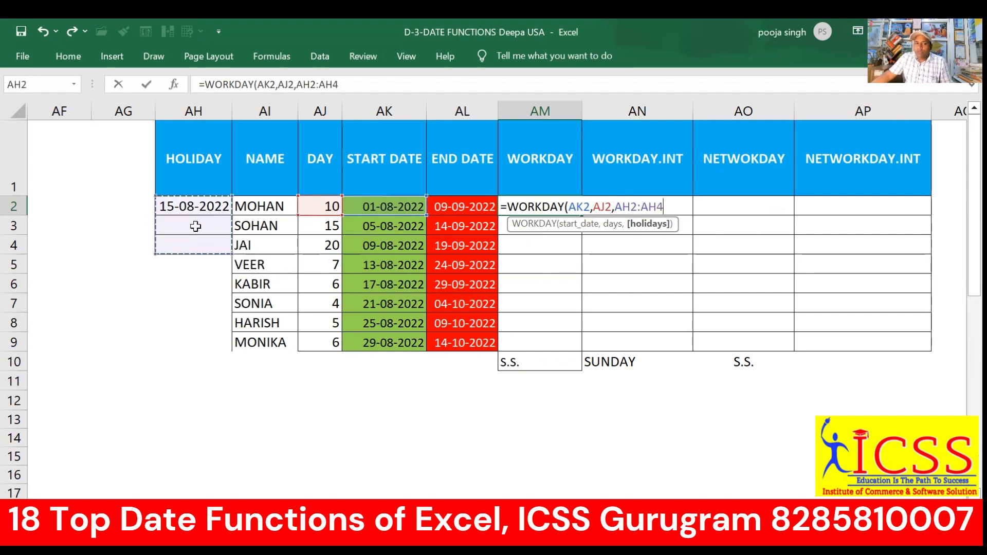
click(196, 211)
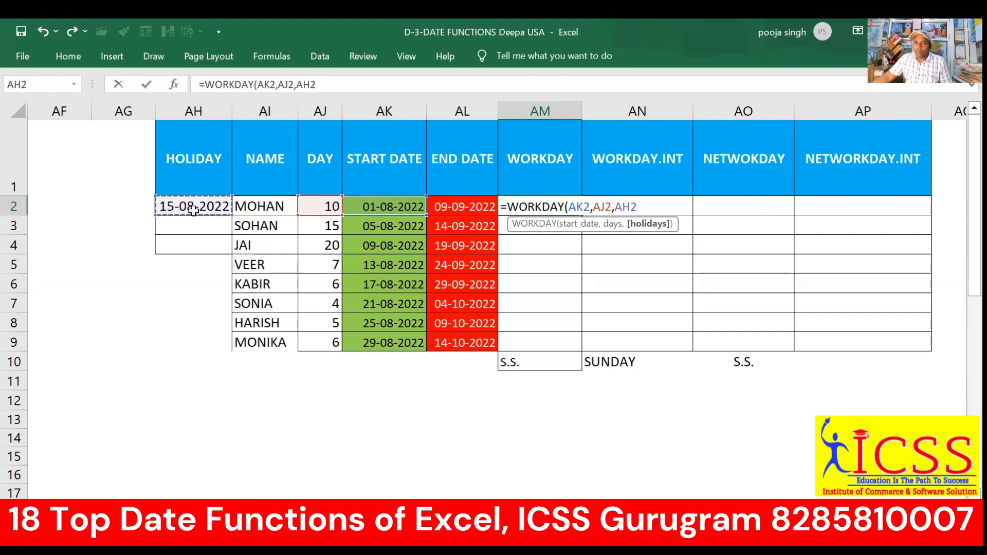
key(Return)
click(574, 211)
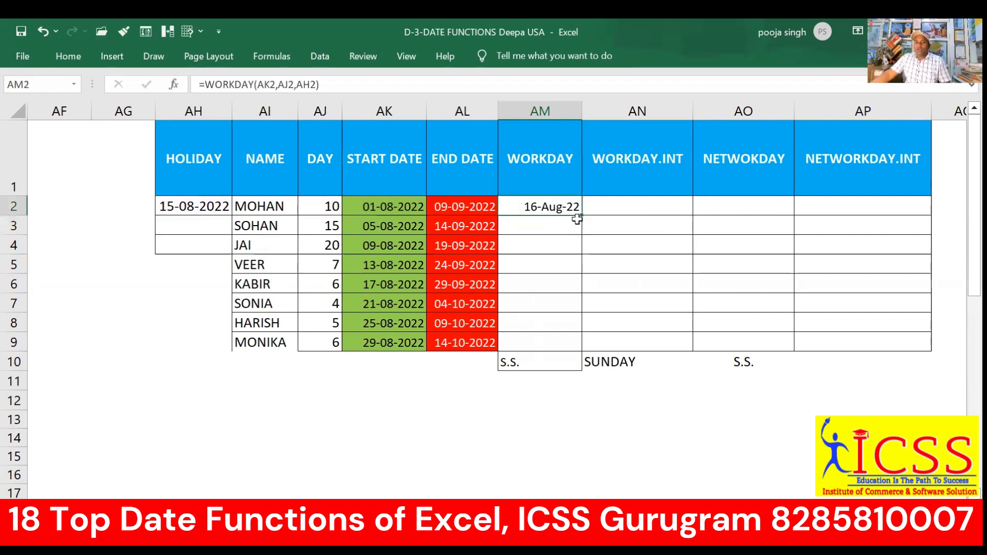
drag(583, 216, 581, 343)
- Compare the dates in the WORKDAY column with the HOLIDAY, DAY and START DATE values
drag(193, 211, 195, 364)
drag(520, 210, 538, 348)
drag(533, 207, 533, 341)
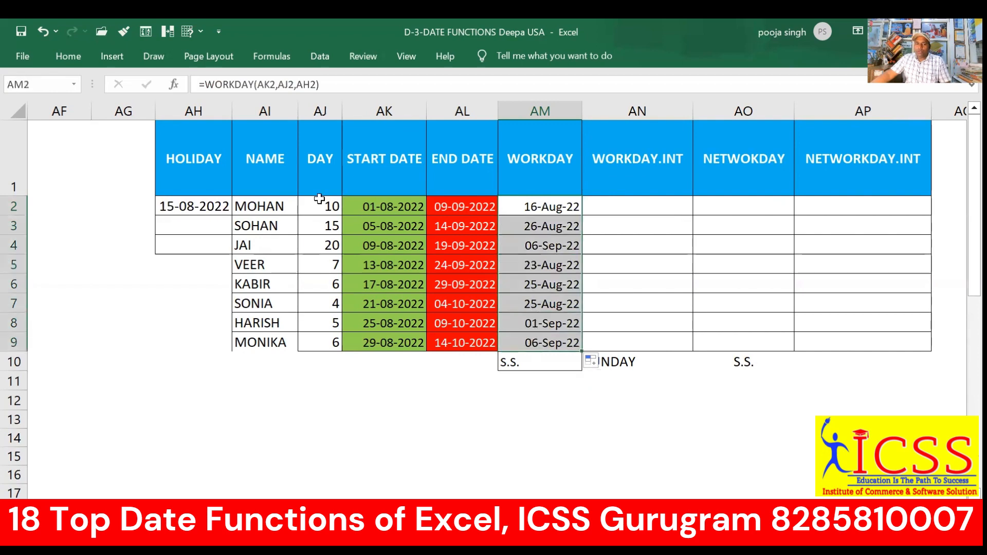
drag(320, 205, 386, 344)
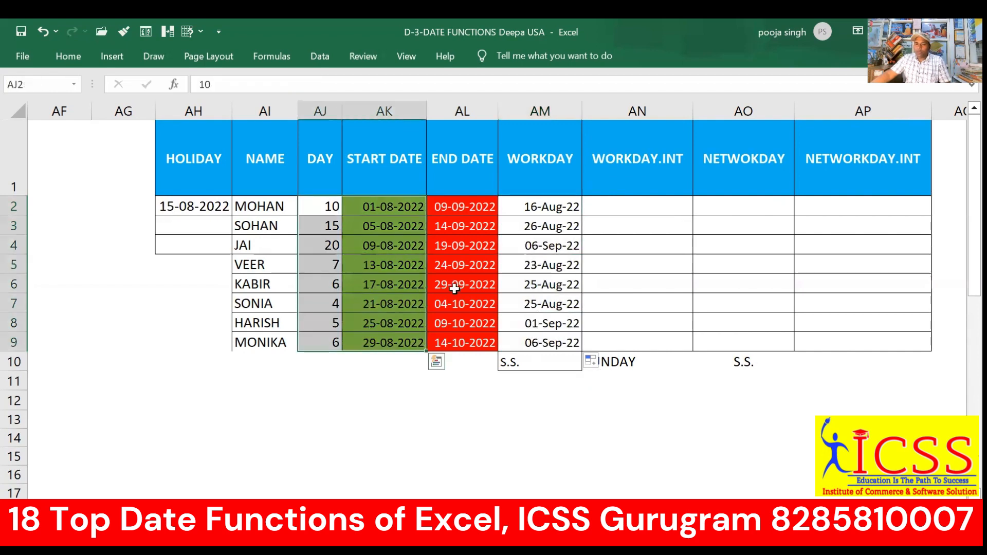
- Make the holiday reference absolute ($AH$2) in cell AM2's WORKDAY formula, fill it down to AM9 and check the copied formula in AM7
double_click(548, 264)
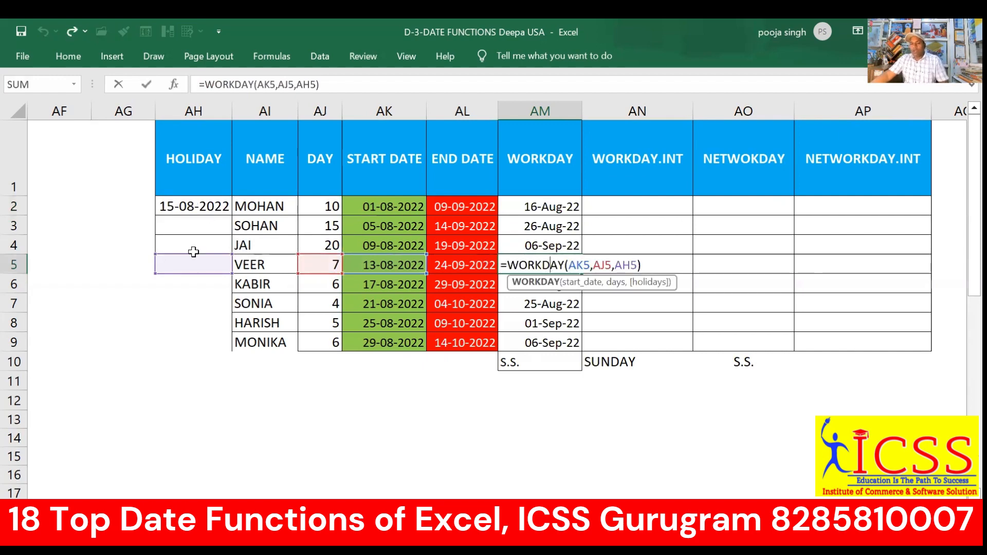
key(Return)
click(545, 209)
click(193, 208)
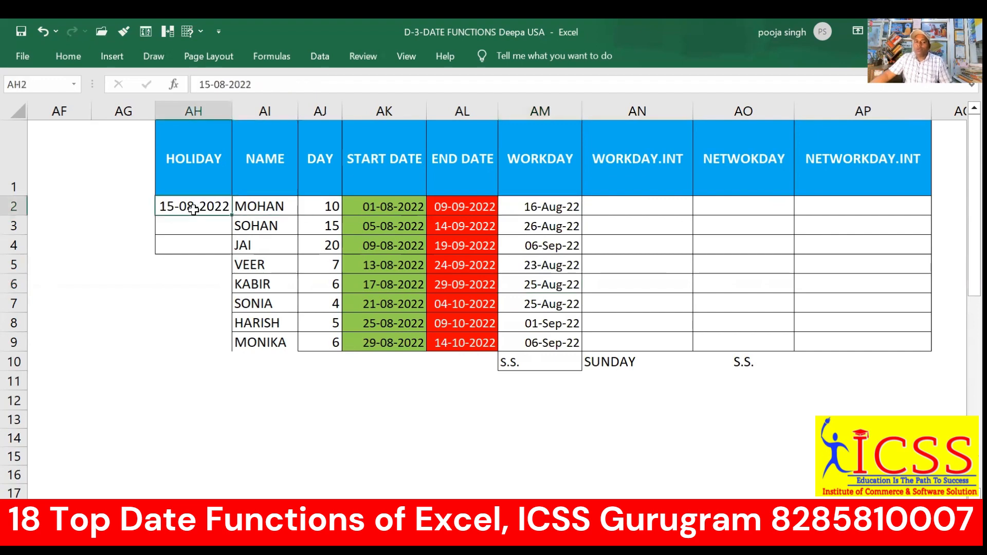
double_click(534, 207)
click(622, 206)
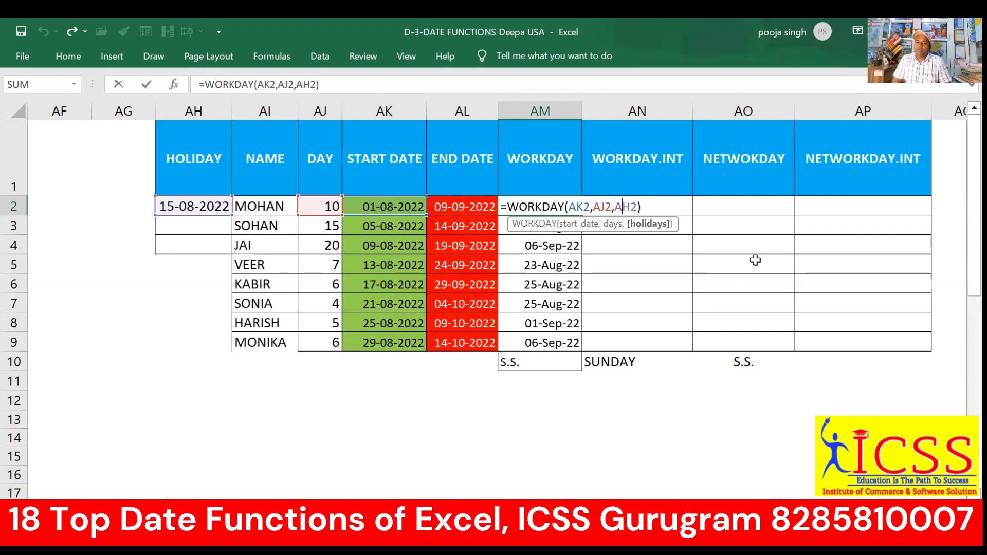
key(F4)
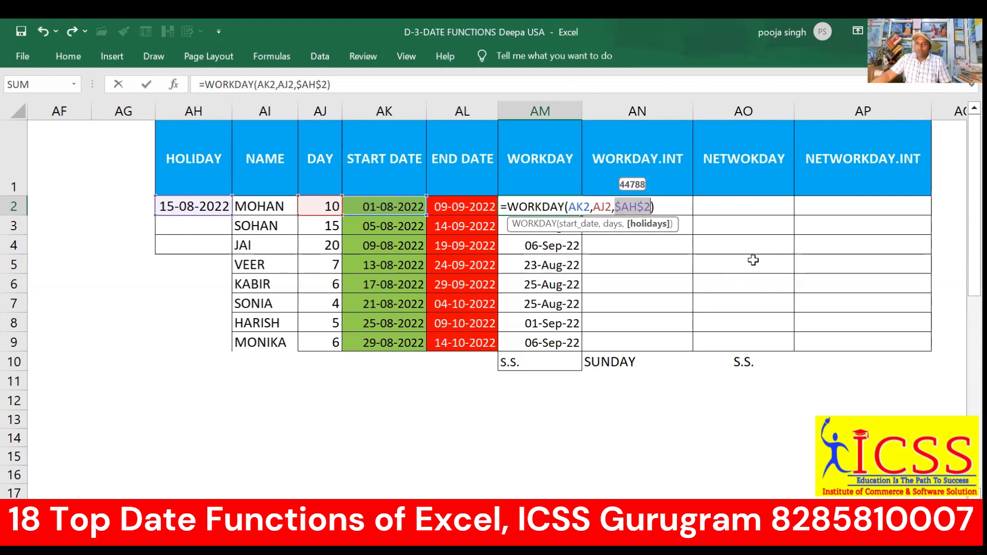
key(Return)
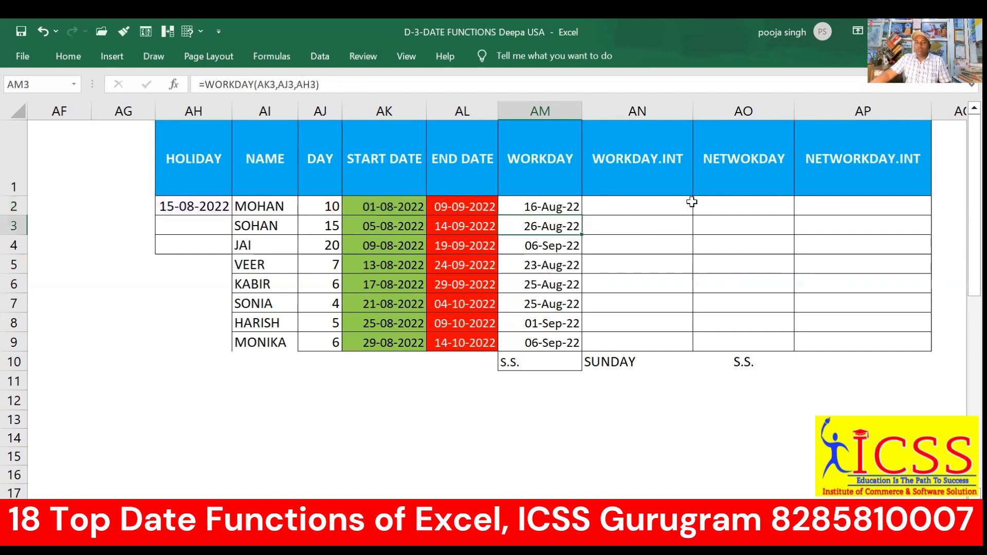
click(580, 207)
drag(577, 211, 574, 355)
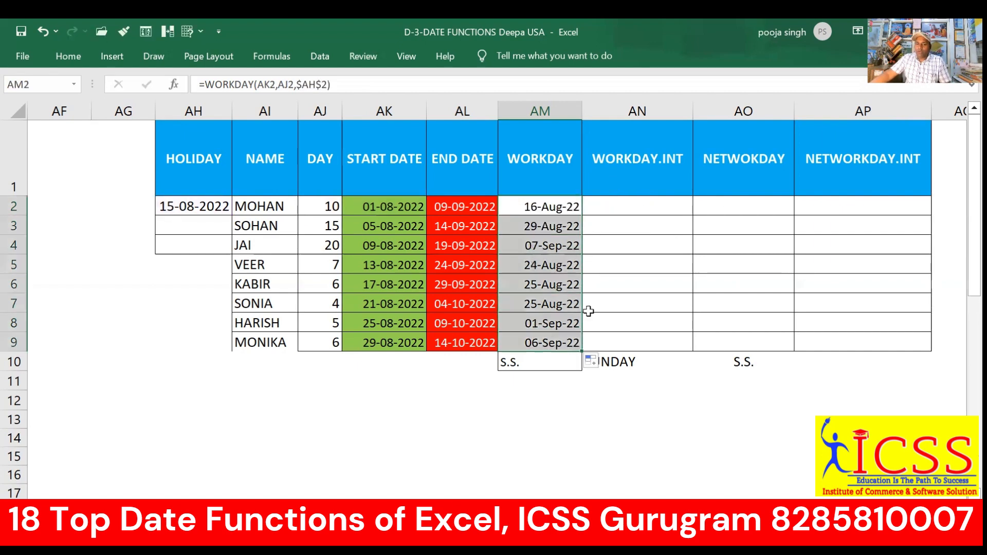
double_click(557, 304)
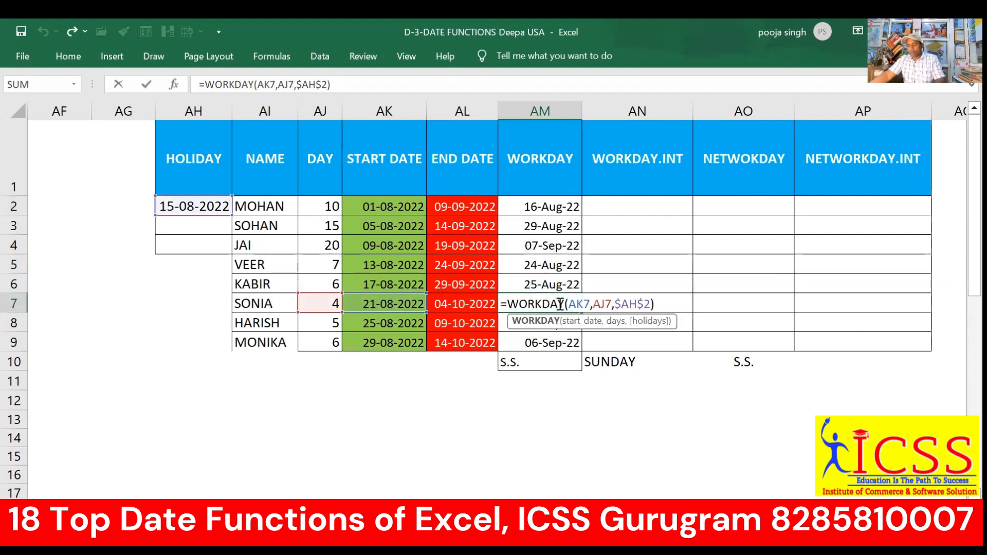
key(Return)
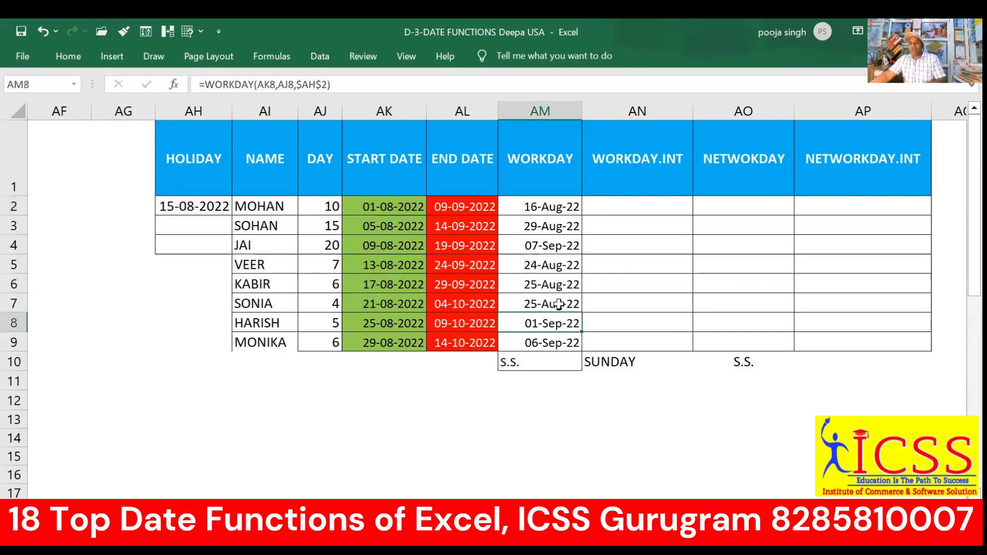
drag(558, 206, 561, 335)
- Make the S.S. note in cell AM10 below the WORKDAY column bold and fill the cell with yellow
click(554, 361)
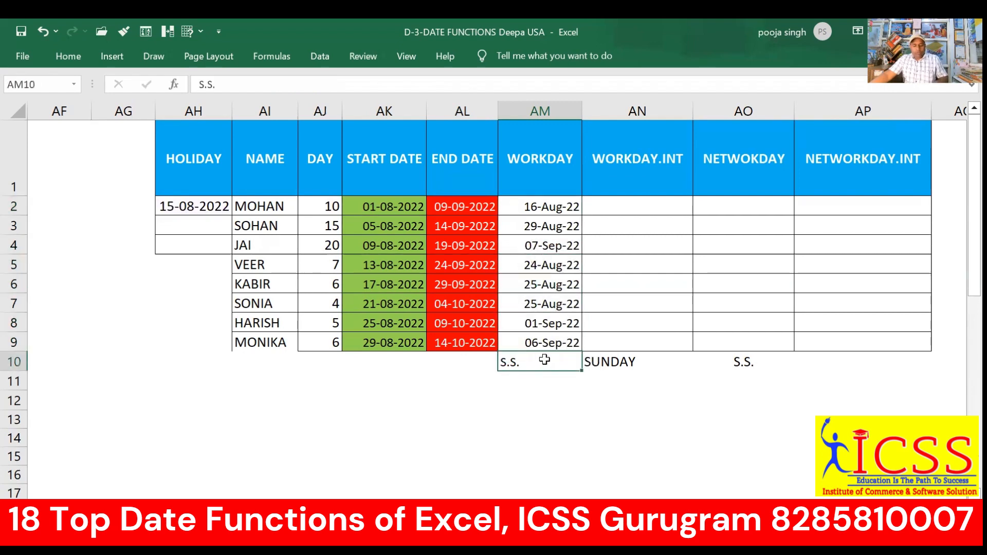
key(ctrl+b)
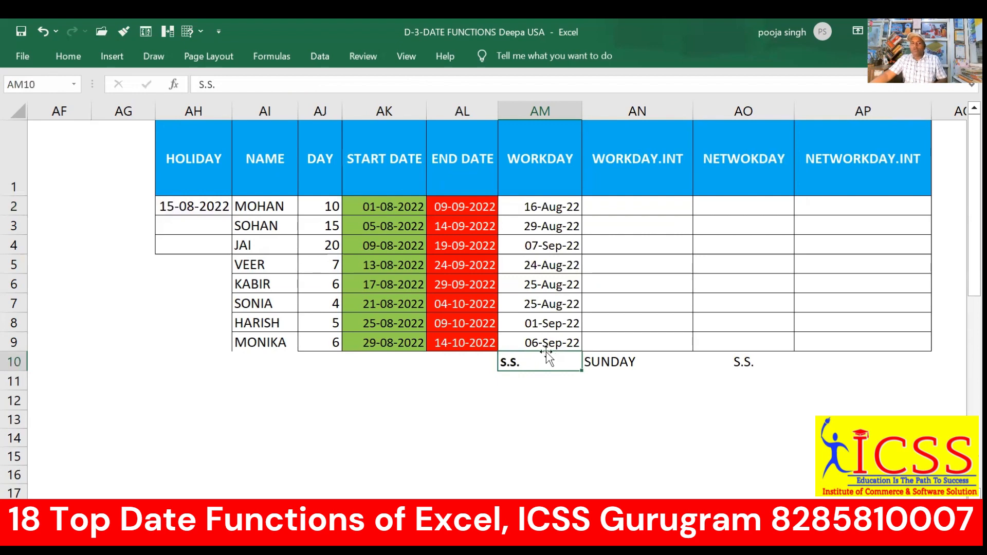
click(78, 58)
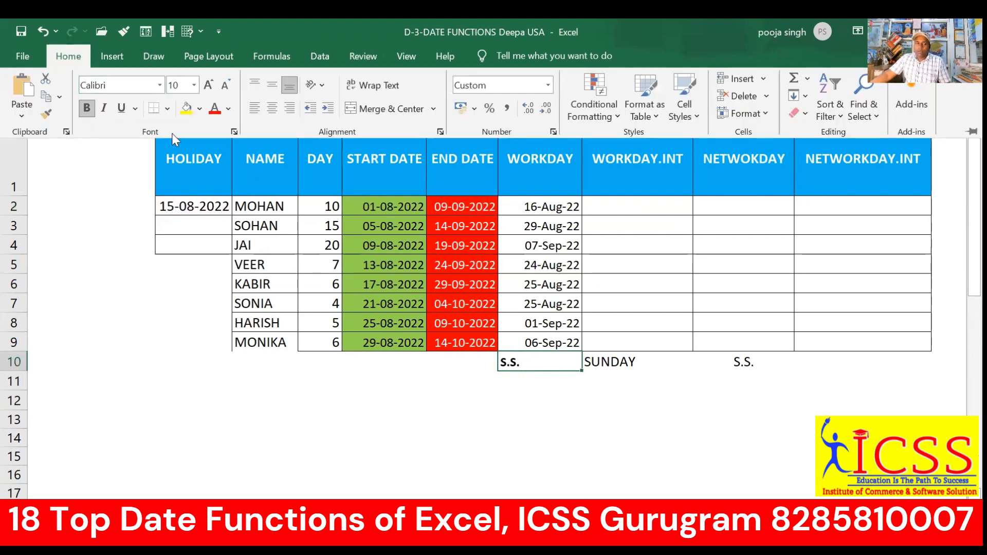
click(187, 109)
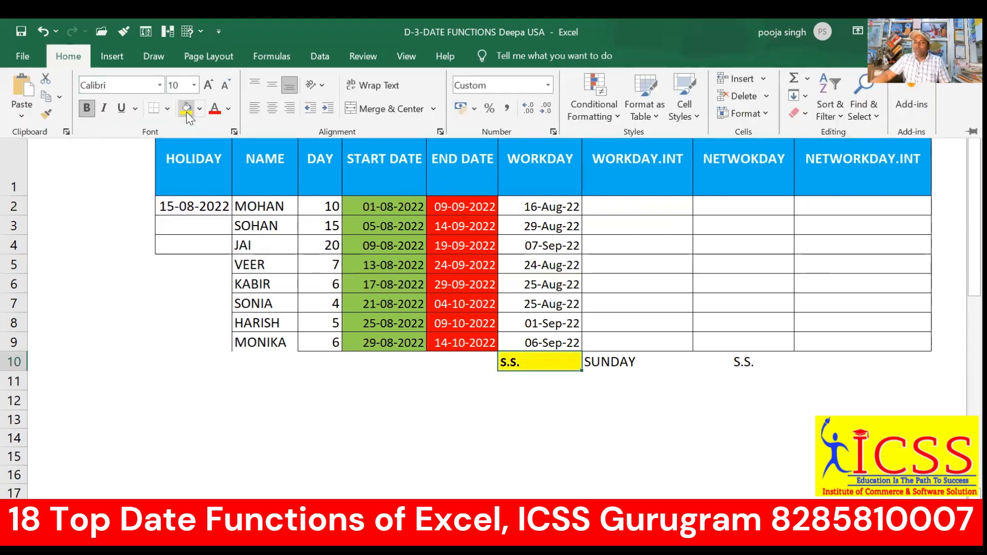
- Start a WORKDAY.INTL formula in cell AN2 with AK2 as the start date and AJ2 as the days
click(645, 204)
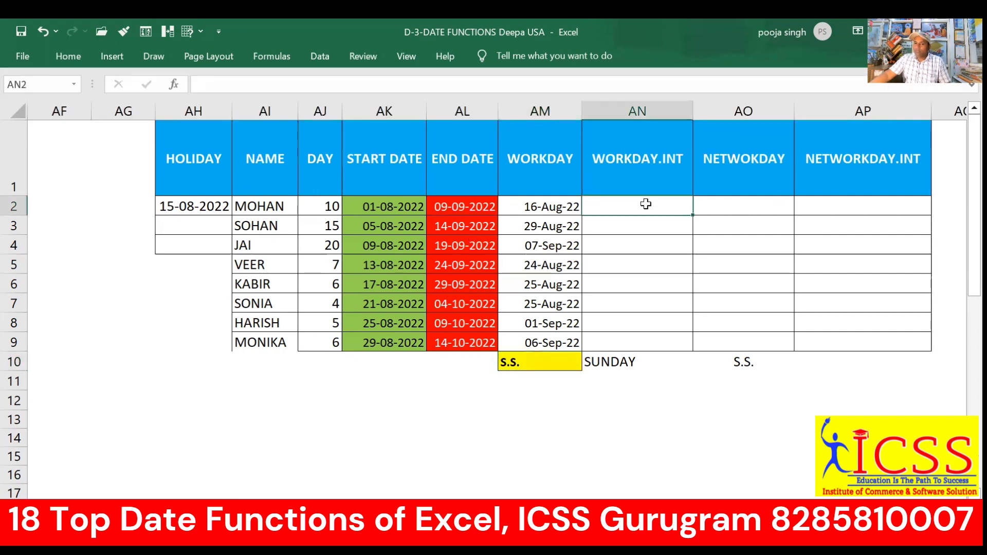
drag(646, 204, 654, 337)
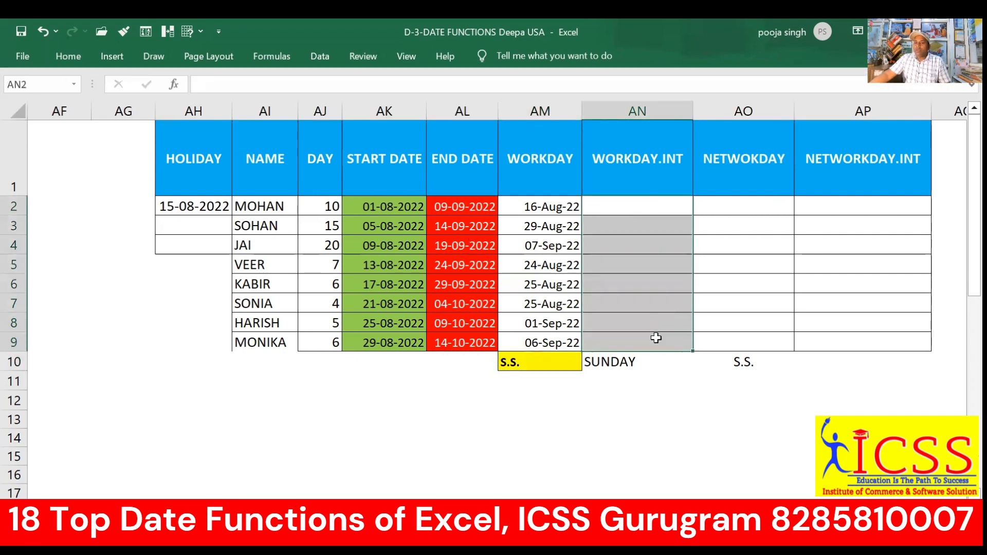
click(551, 361)
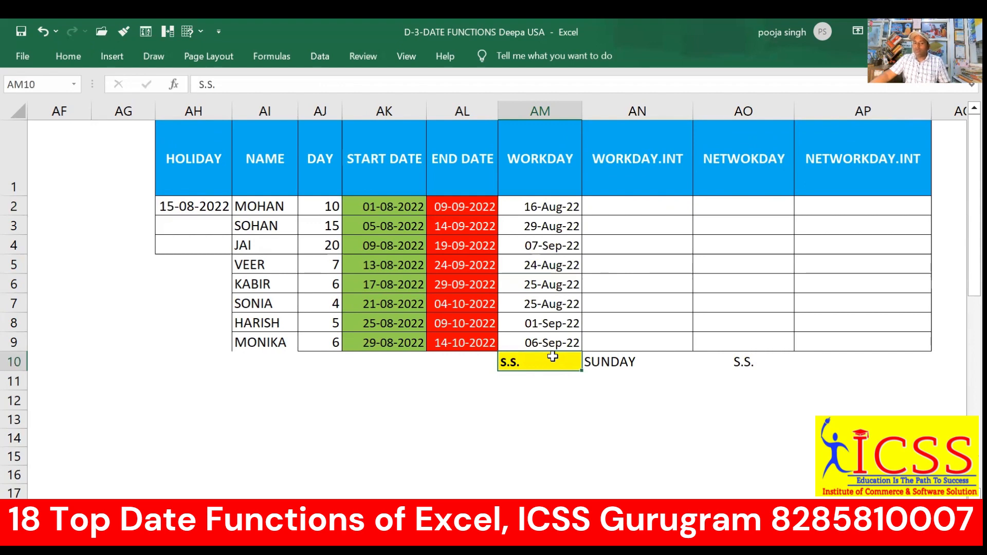
drag(640, 209, 653, 341)
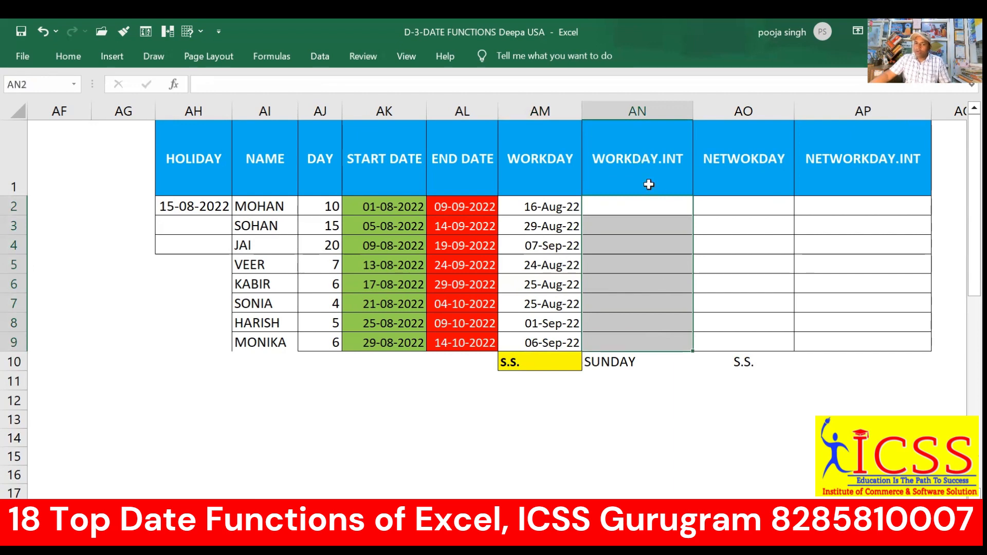
text(=)
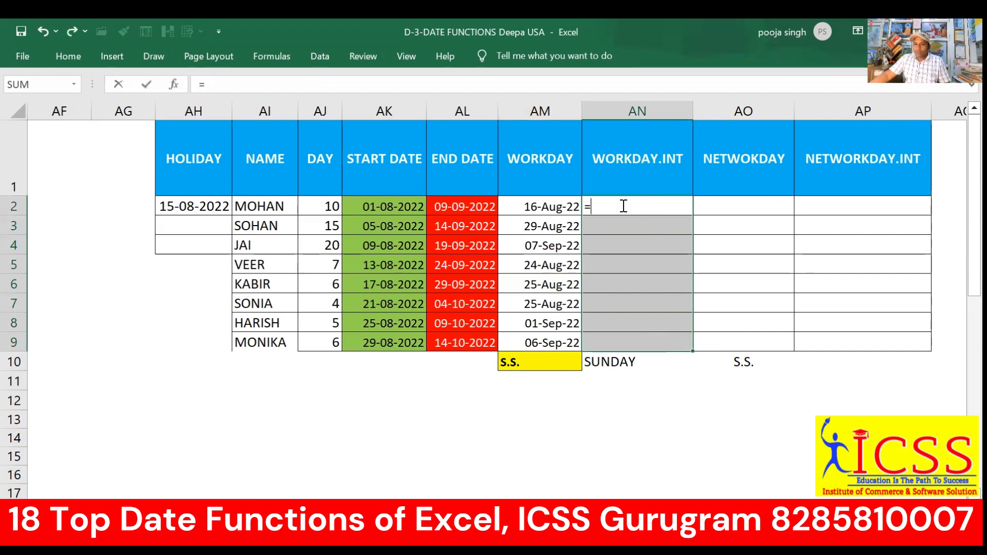
text(workday)
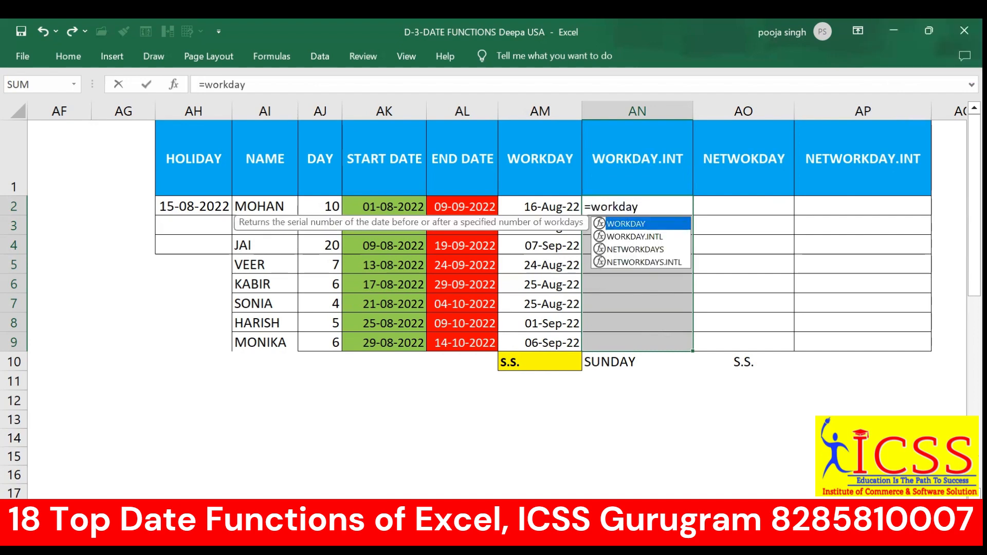
key(Down)
key(Tab)
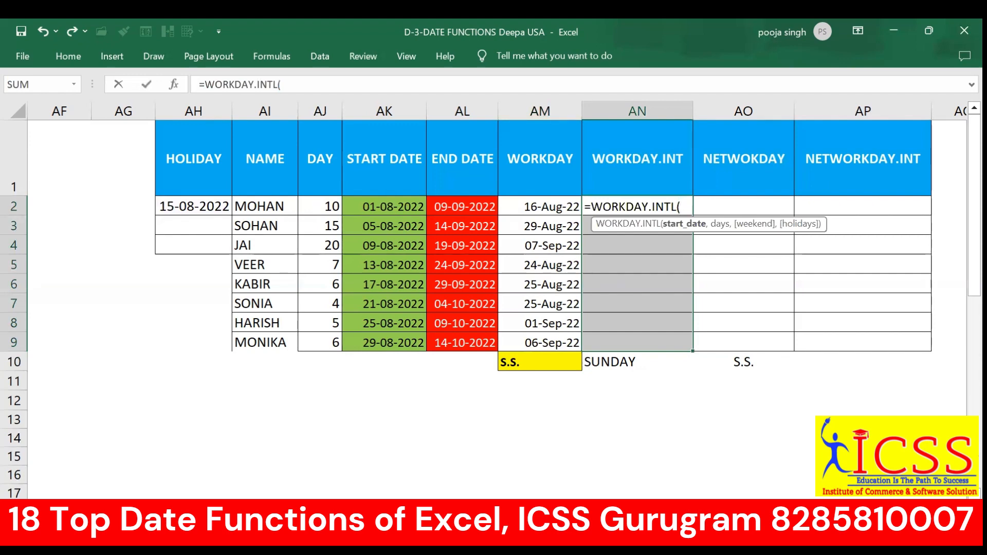
click(409, 206)
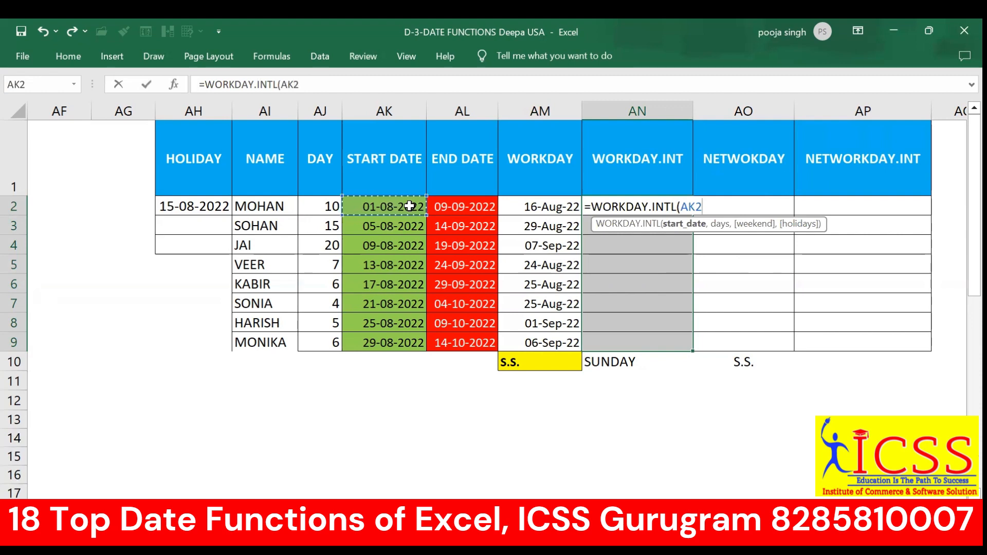
text(,)
click(321, 208)
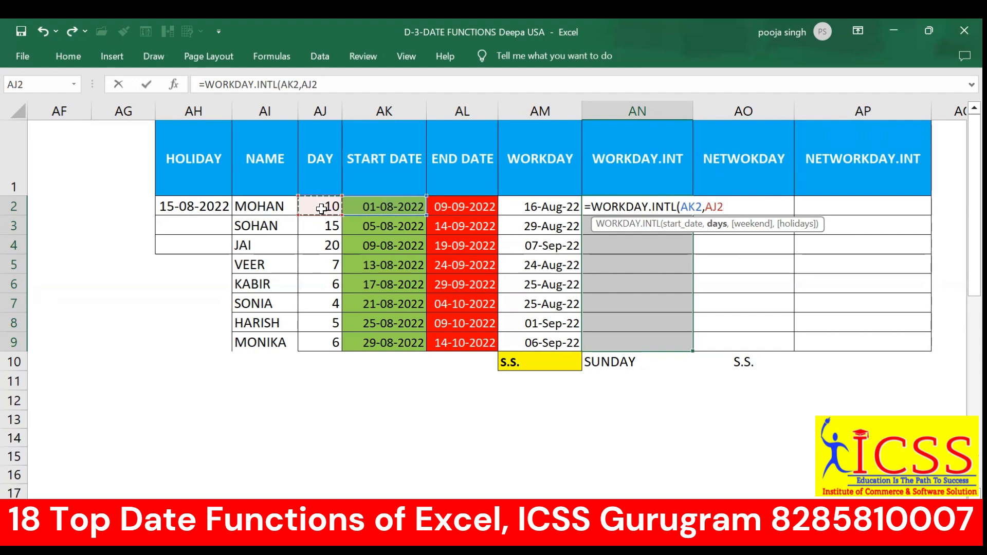
text(,)
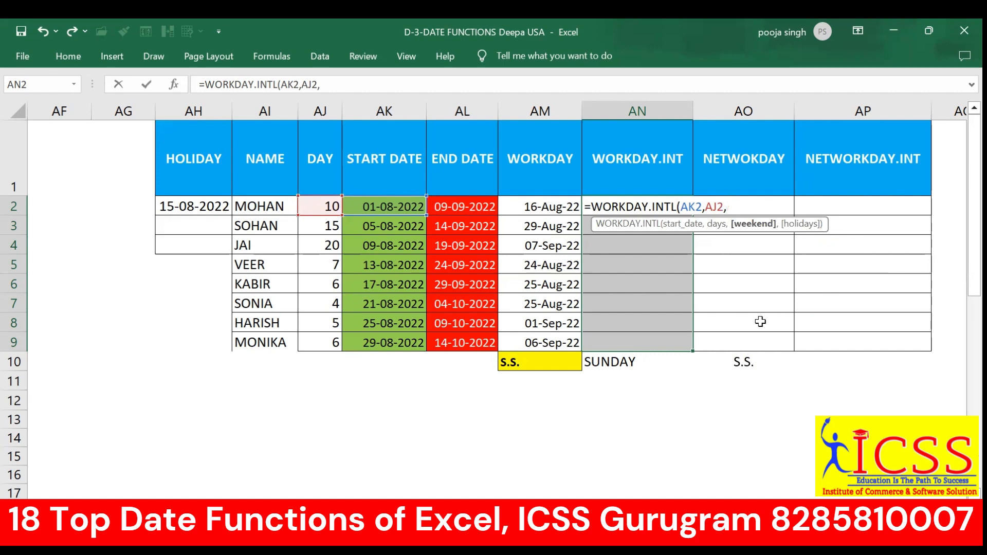
- Set the weekend argument of the WORKDAY.INTL formula in AN2 to 11 for Sunday only
click(757, 321)
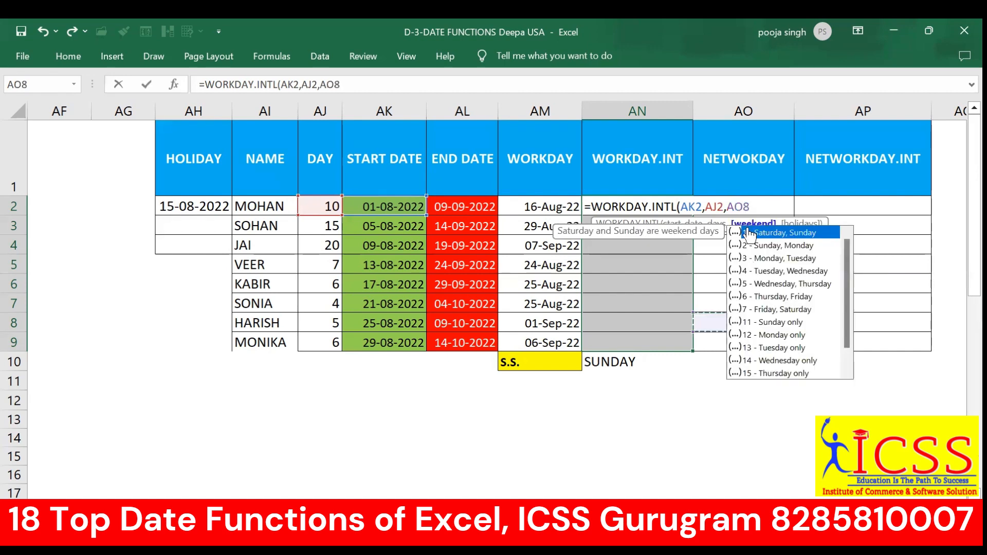
click(761, 204)
key(BackSpace)
key(BackSpace)
key(BackSpace)
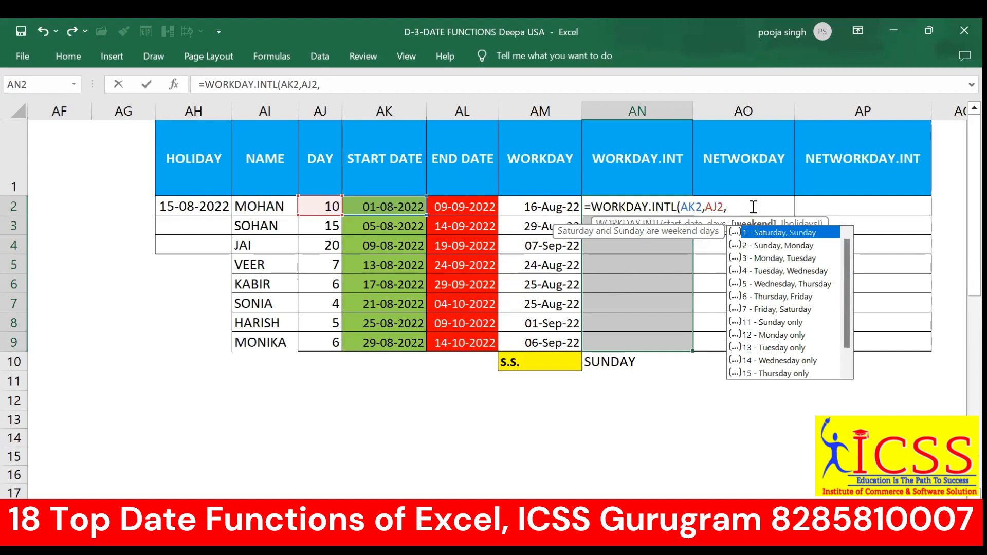
text(11,)
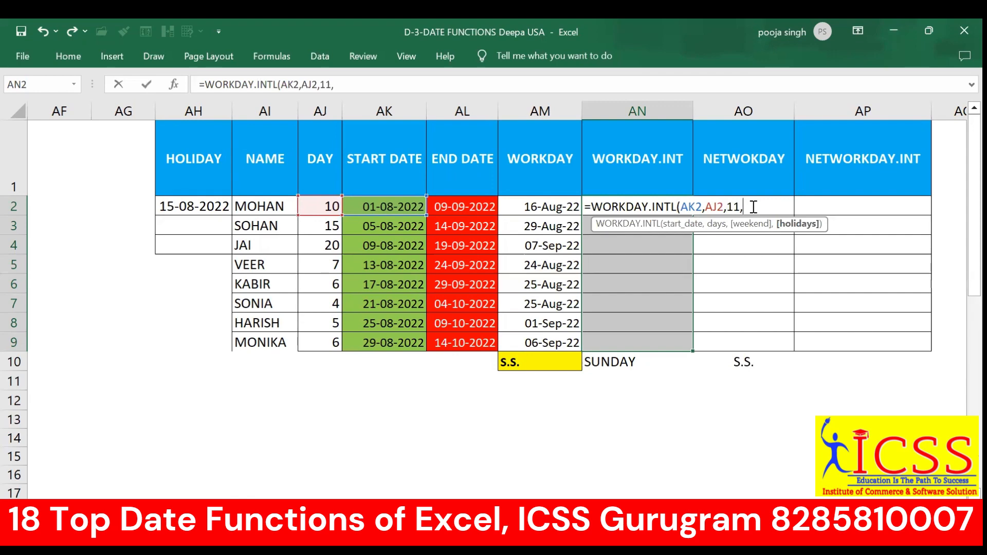
- Complete AN2's WORKDAY.INTL formula with $AH$2 as the holidays argument and fill it down to AN9
click(217, 205)
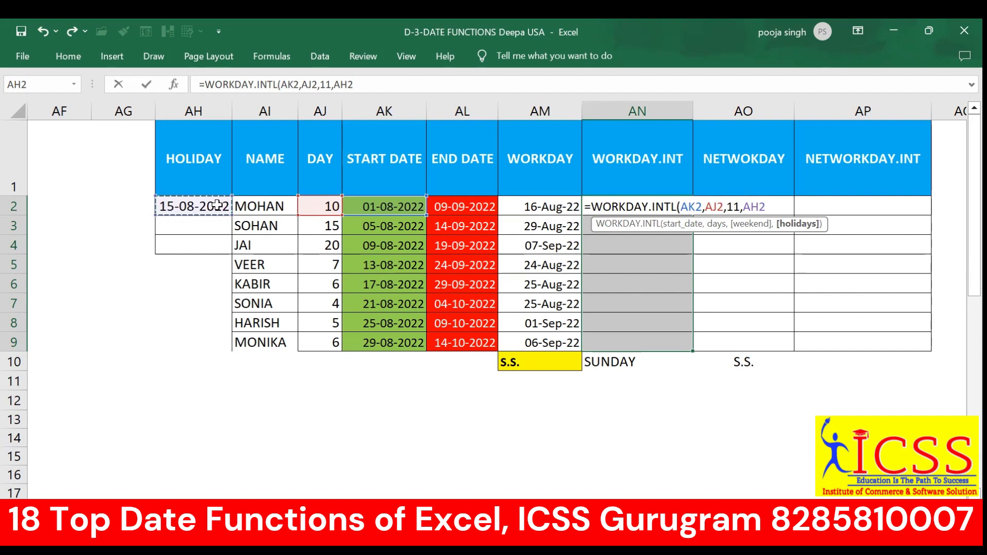
key(F4)
key(Return)
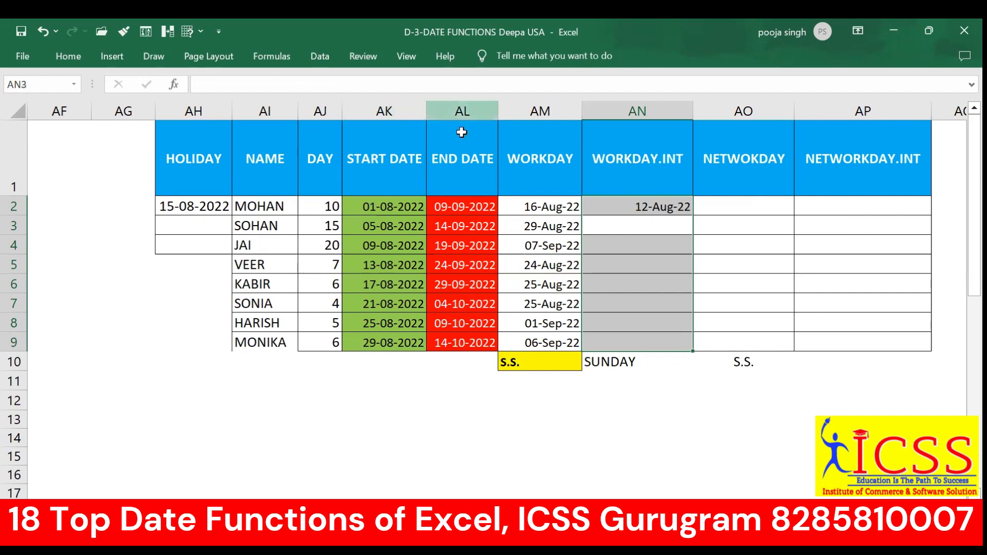
click(649, 204)
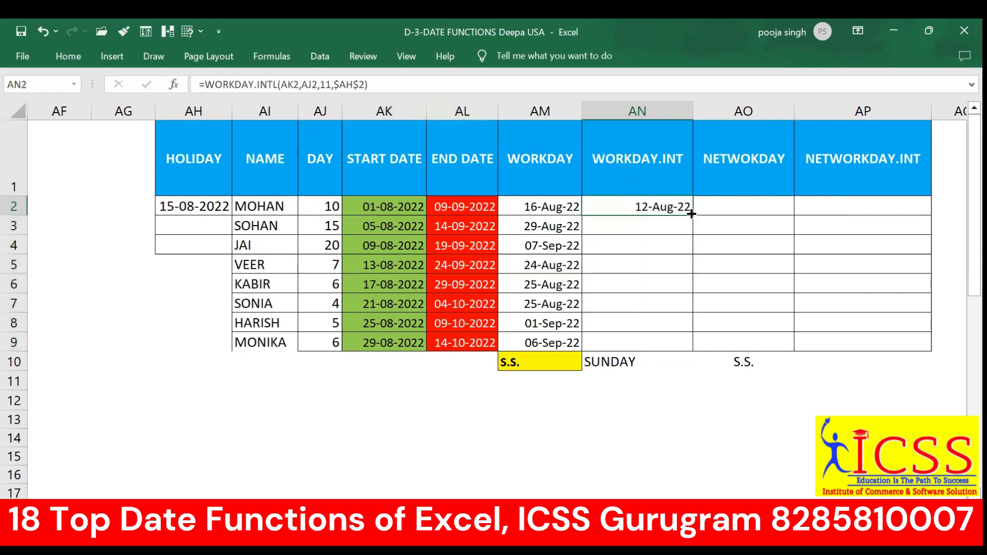
drag(691, 214, 669, 349)
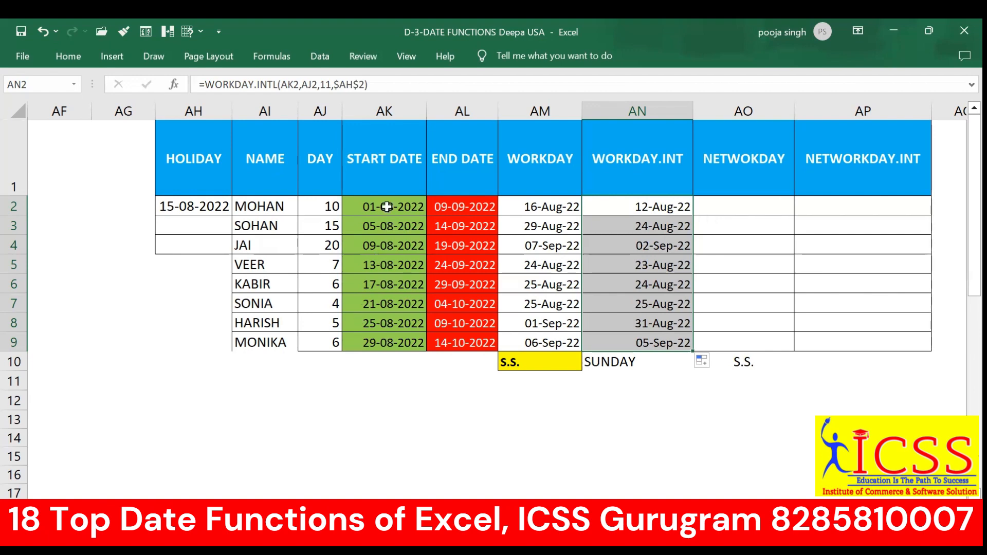
- Fill the S.S. note in cell AO10 below the NETWOKDAY column with yellow
drag(386, 205, 386, 342)
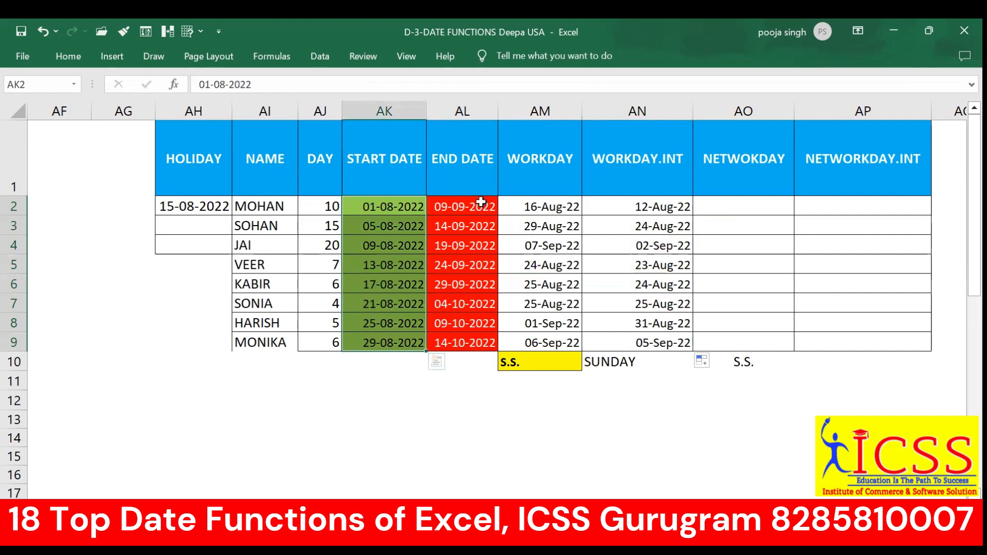
drag(481, 206, 404, 341)
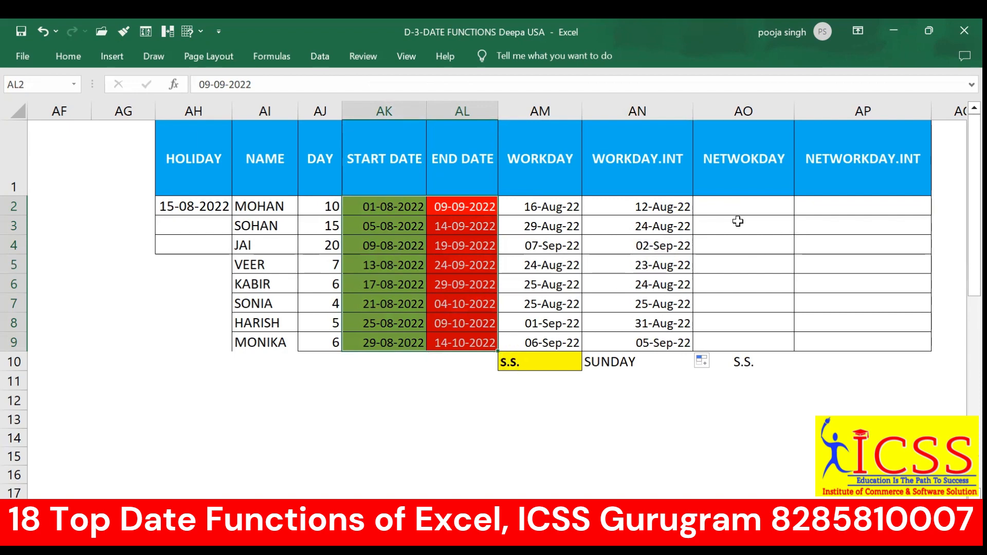
drag(731, 205, 735, 339)
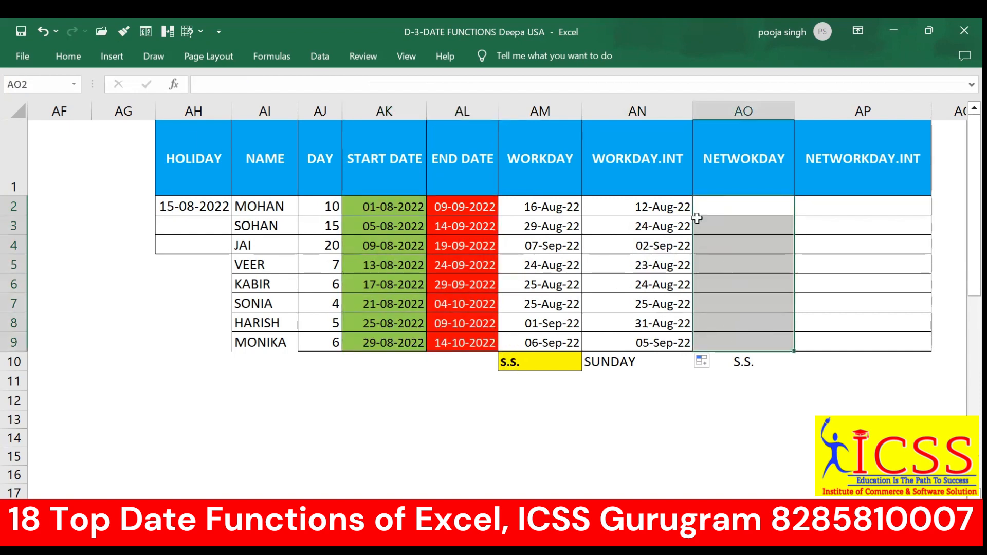
click(759, 369)
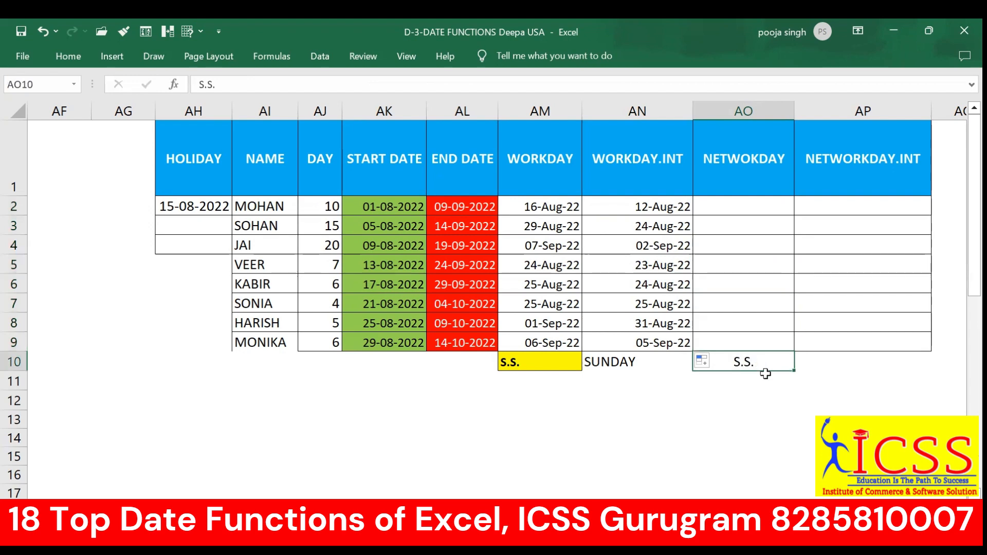
click(68, 56)
click(187, 113)
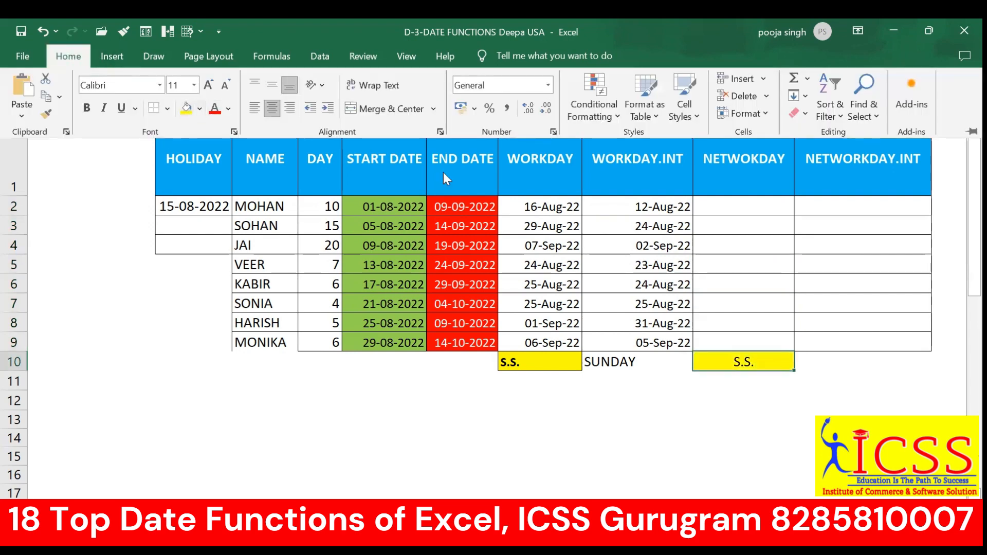
- Paste the copied "Post Joining follow-up (30-60-90) day" text into cell AO10
key(ctrl+v)
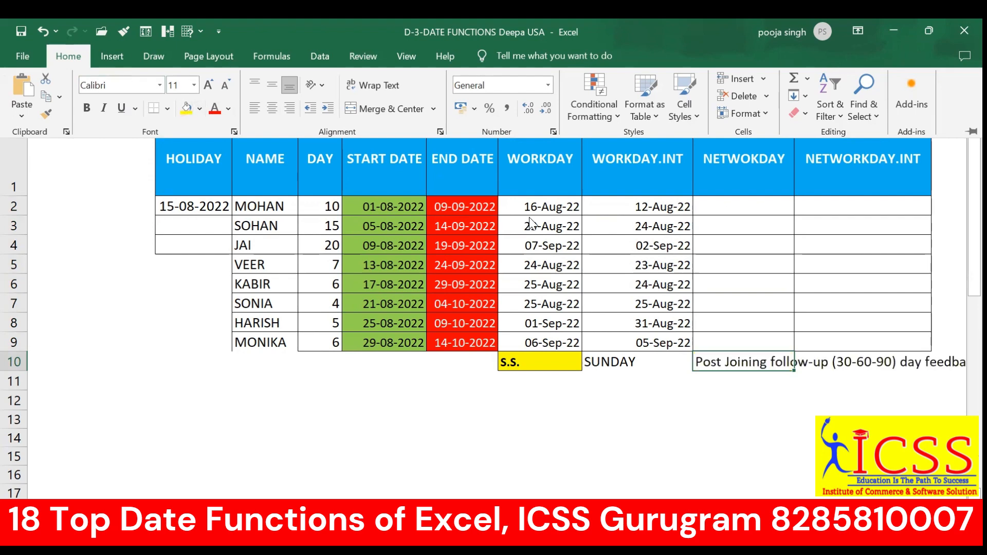
- Undo the text paste into cell AO10
key(ctrl+z)
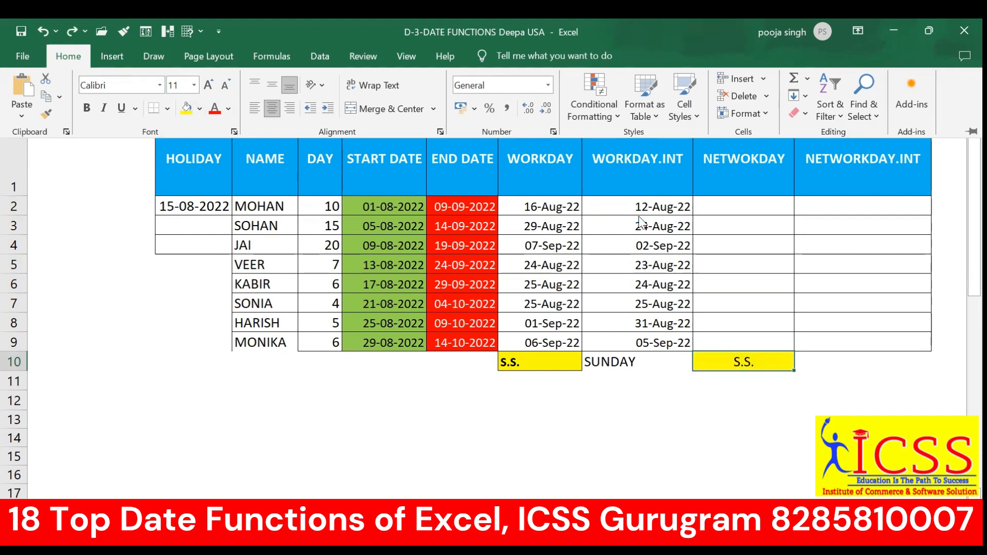
- Start a NETWORKDAYS formula in AO2 with AK2 as the start date and AL2 as the end date
click(718, 206)
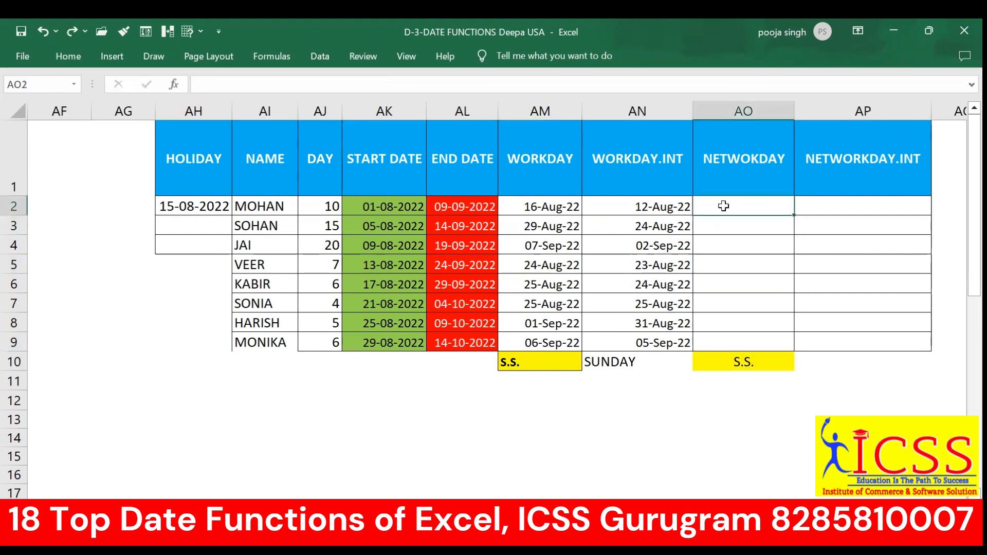
text(=)
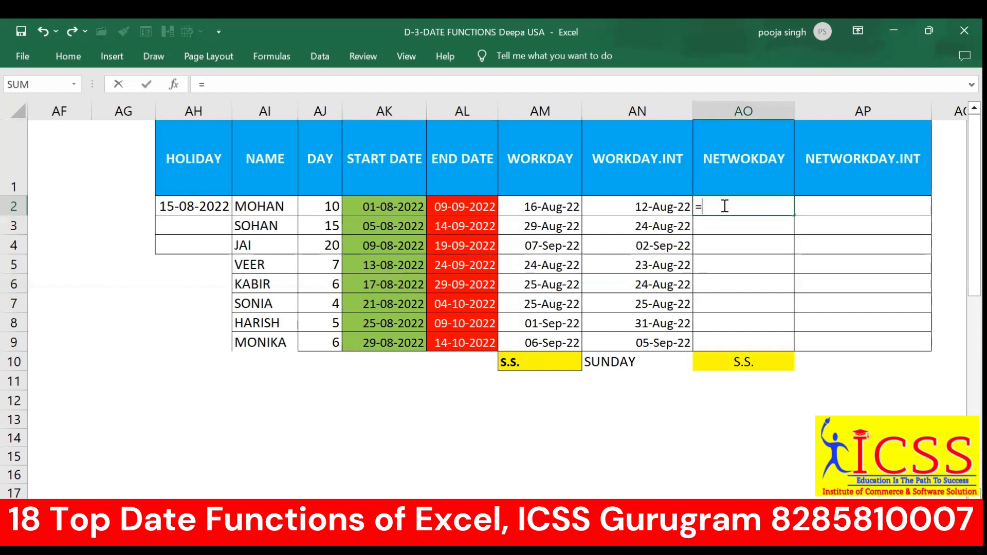
text(netw)
key(Tab)
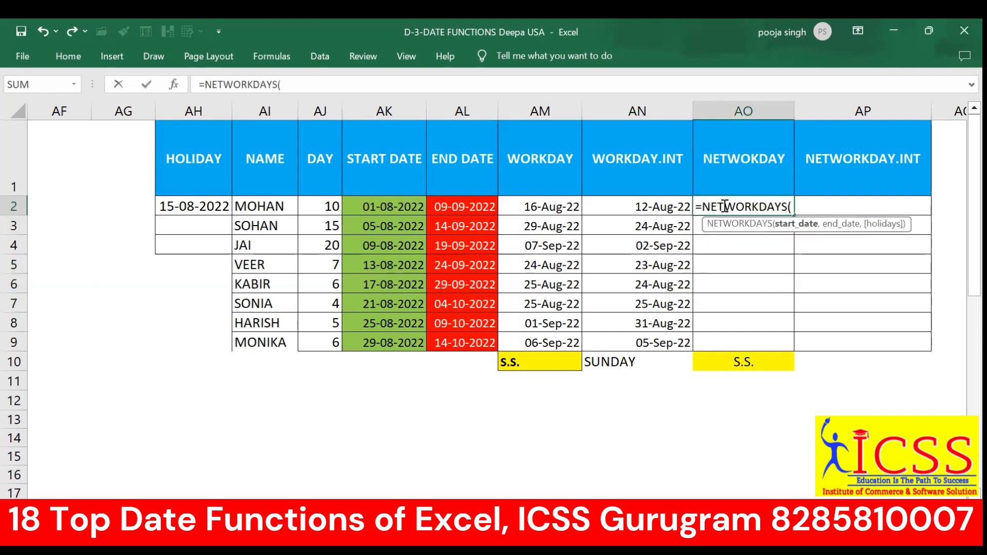
click(395, 204)
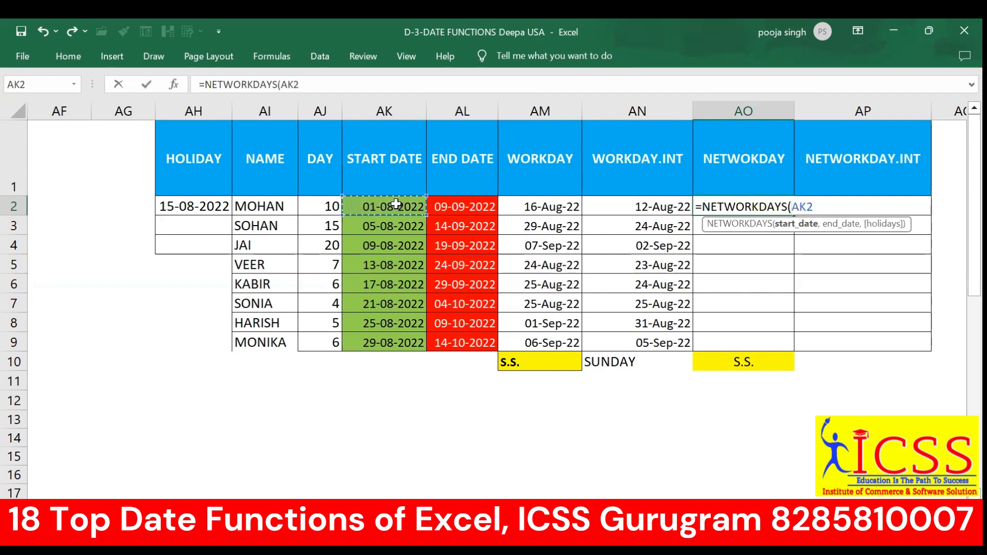
text(,)
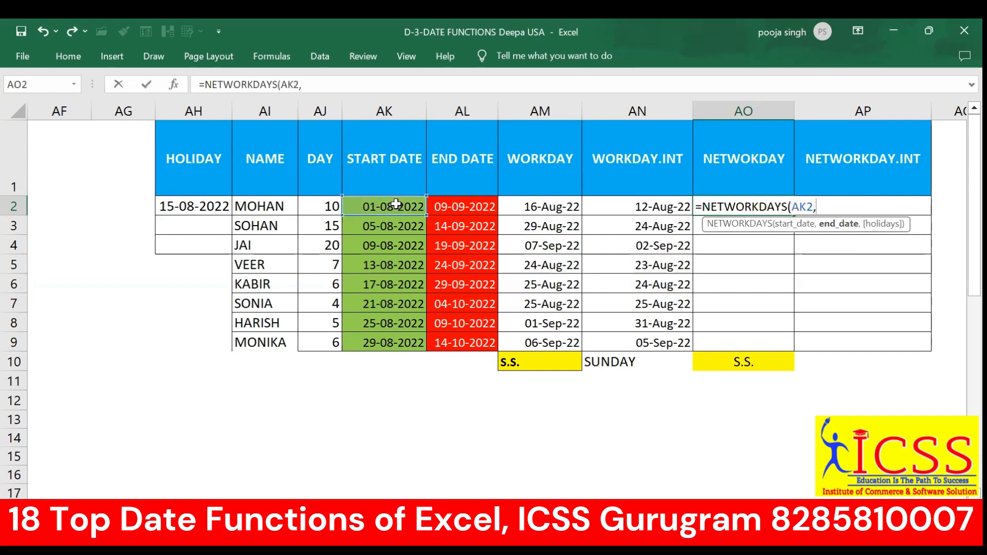
click(458, 206)
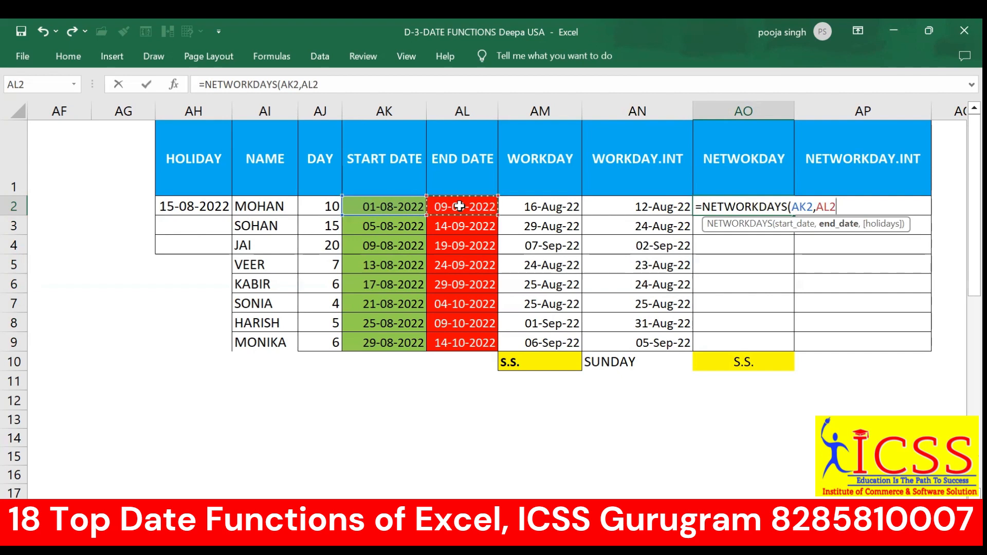
text(,)
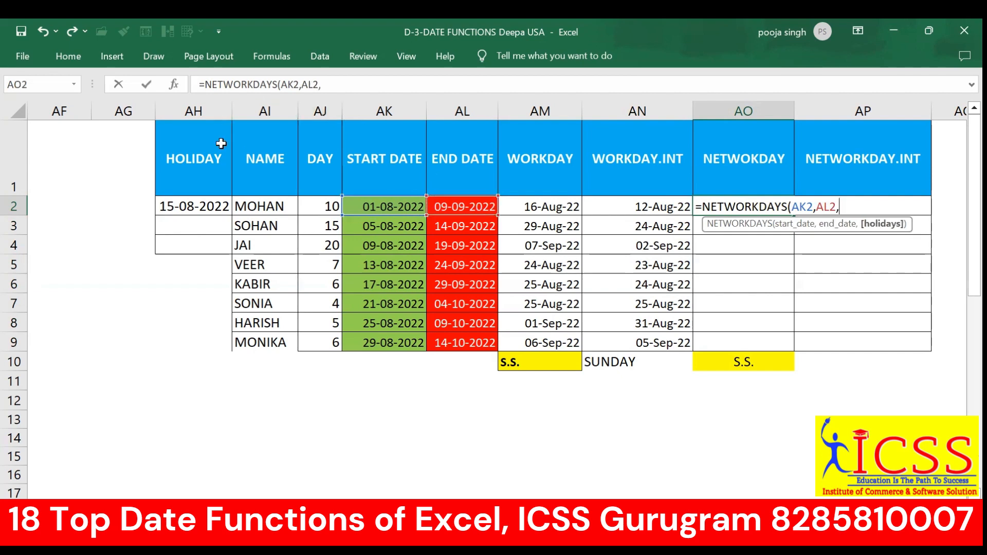
- Complete AO2's NETWORKDAYS formula with $AH$2 as the holidays argument and fill it down to AO9
click(200, 205)
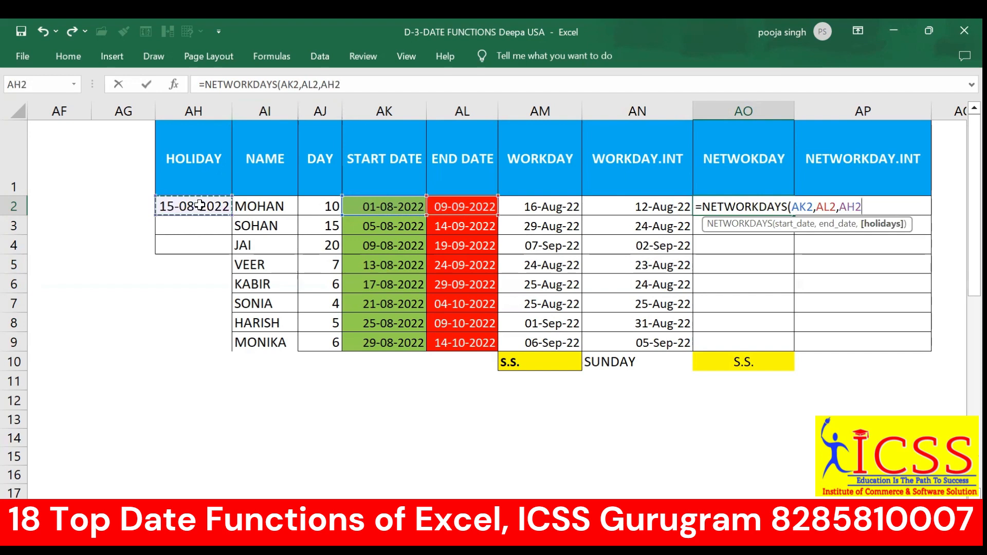
key(F4)
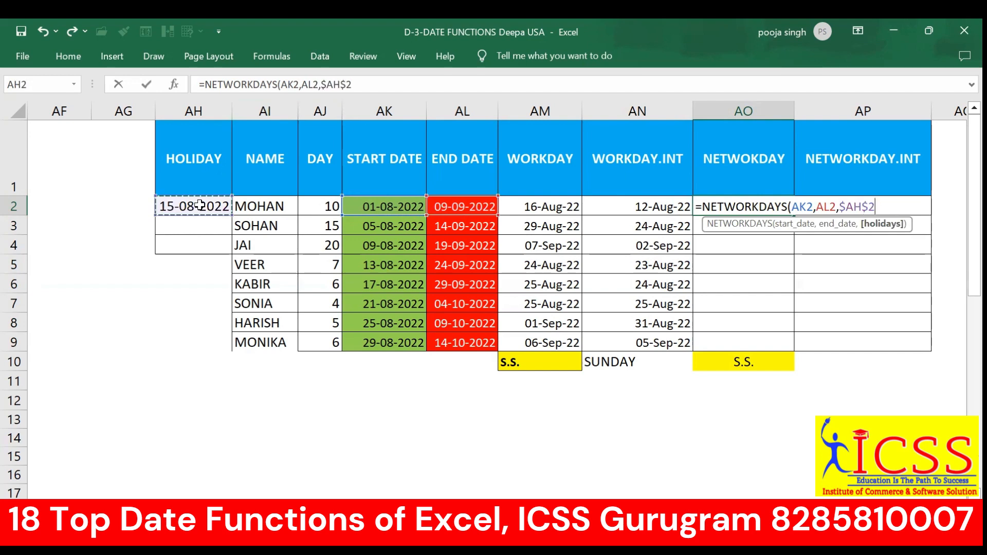
key(Return)
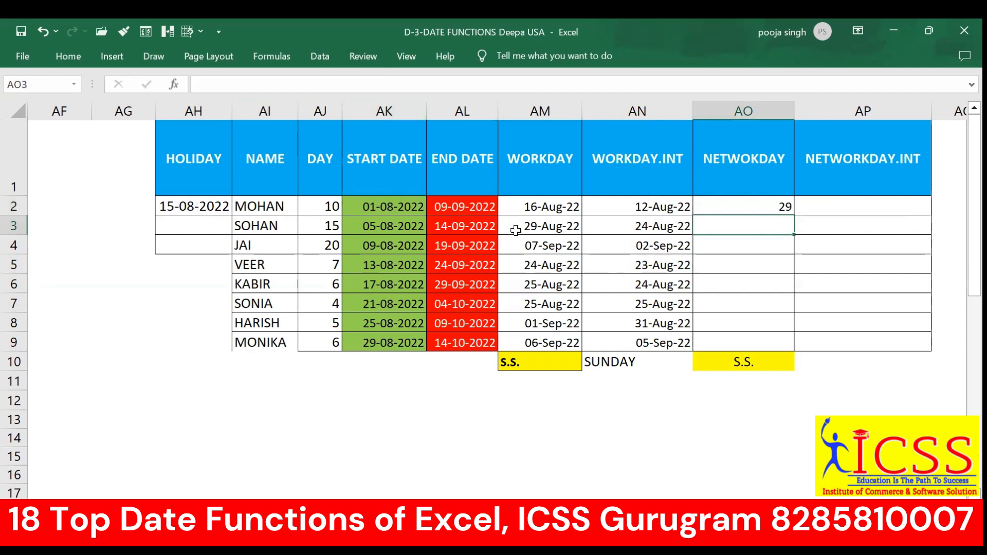
click(745, 205)
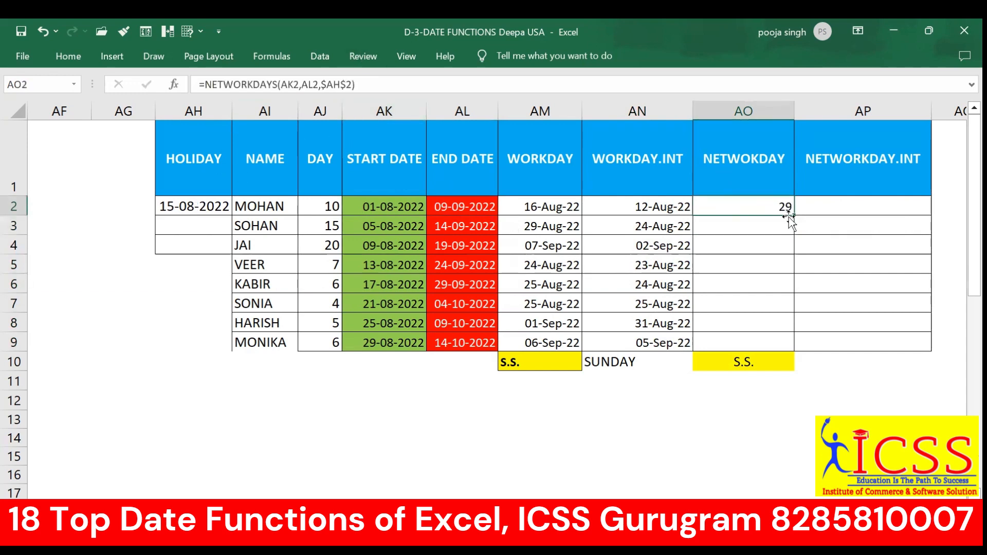
drag(790, 218, 785, 345)
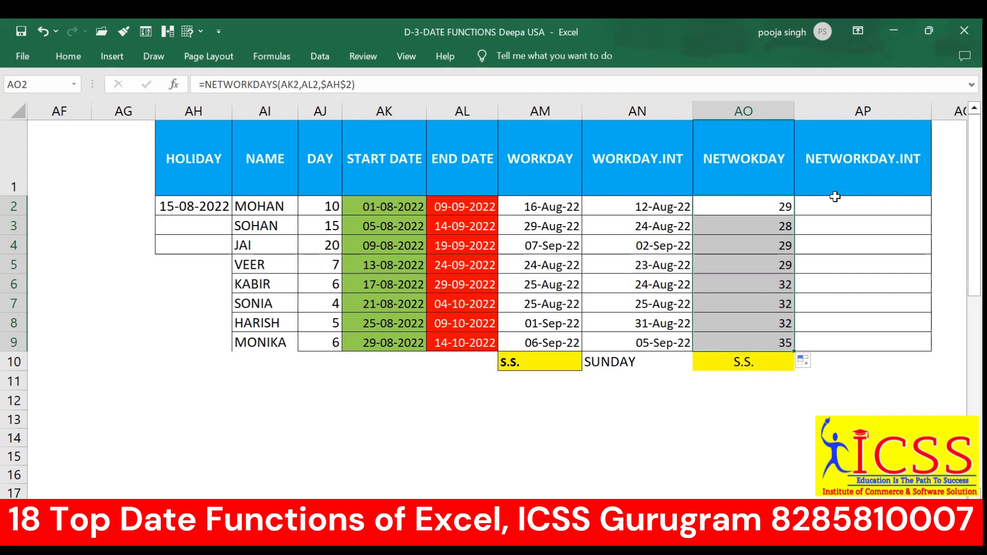
- Start a NETWORKDAYS.INTL formula in AP2, the first cell of the NETWORKDAY.INT column
click(910, 207)
key(Right)
key(Right)
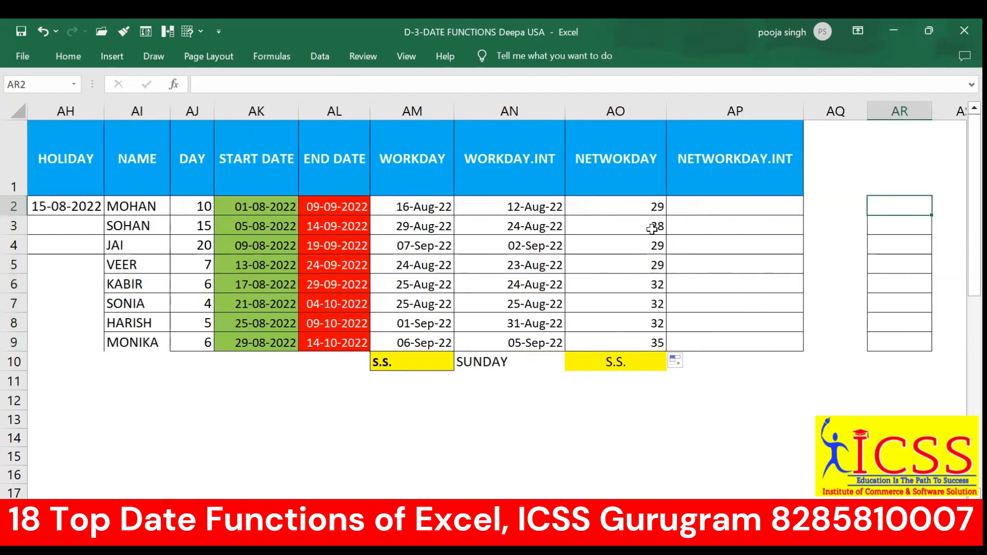
drag(730, 206, 746, 348)
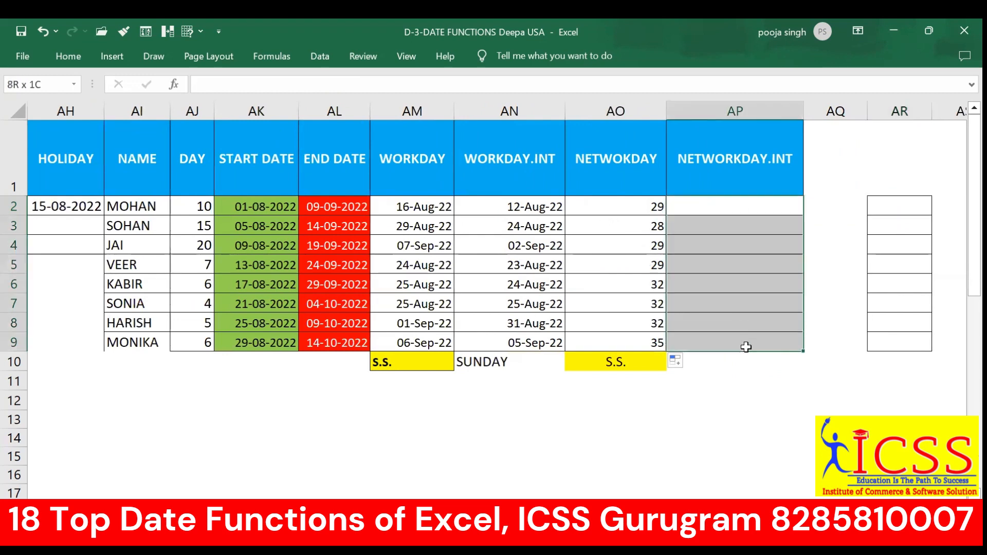
click(700, 204)
text(=)
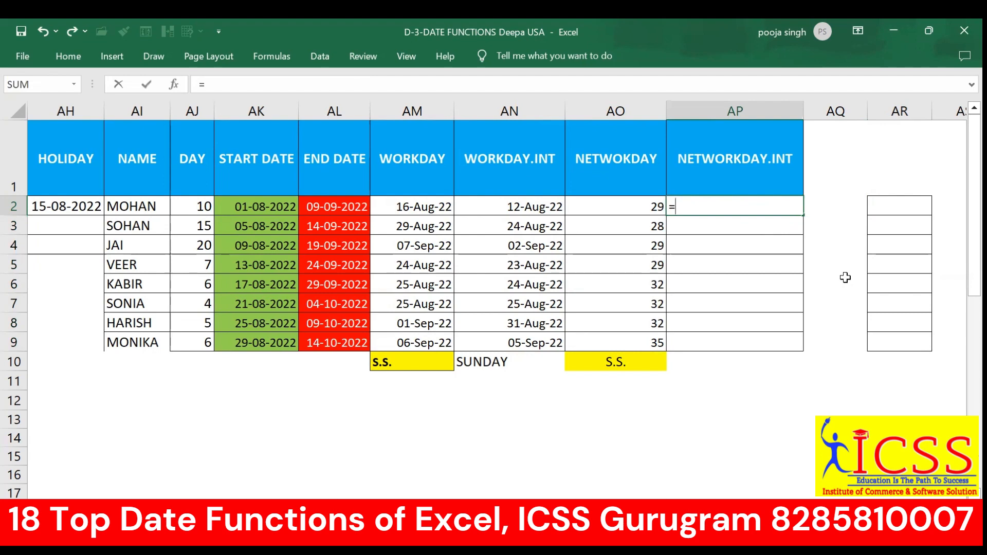
text(netwo)
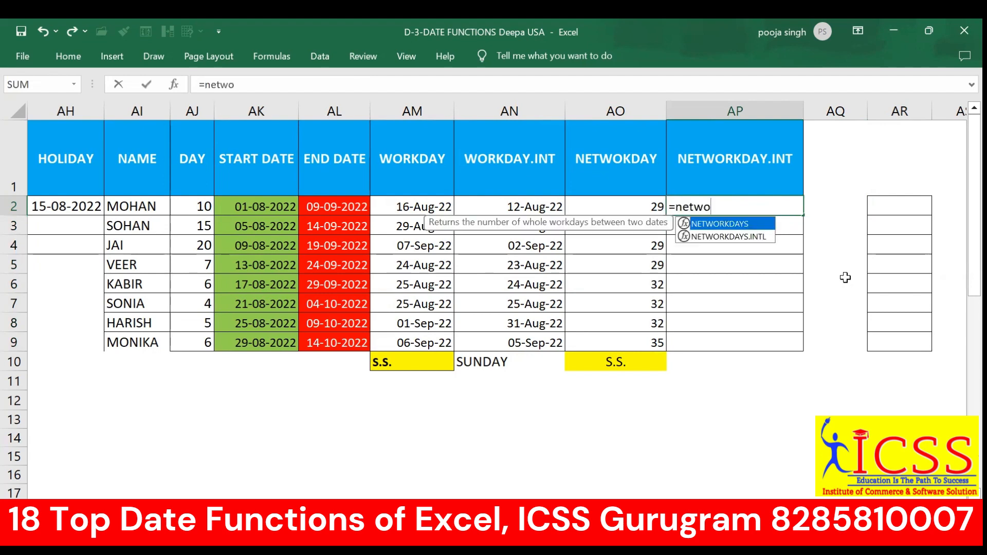
key(Down)
key(Tab)
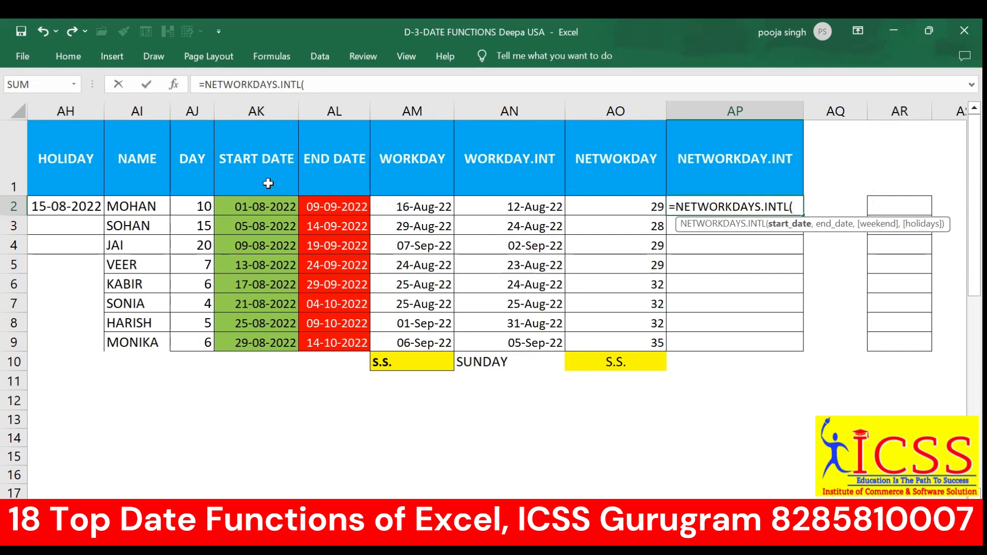
- Set the NETWORKDAYS.INTL arguments in AP2 to start date AK2, end date AL2 and weekend 11 for Sunday only
click(270, 204)
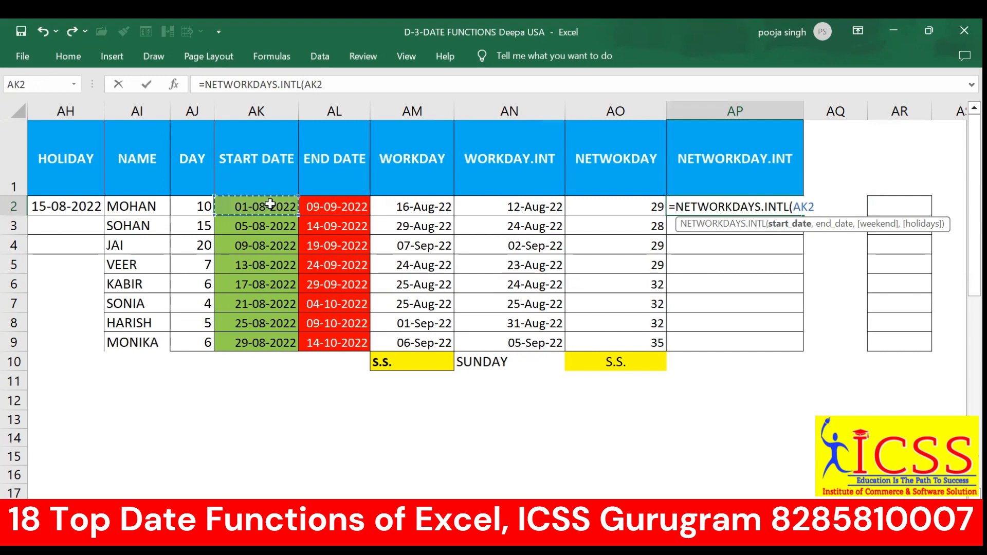
text(,)
click(321, 204)
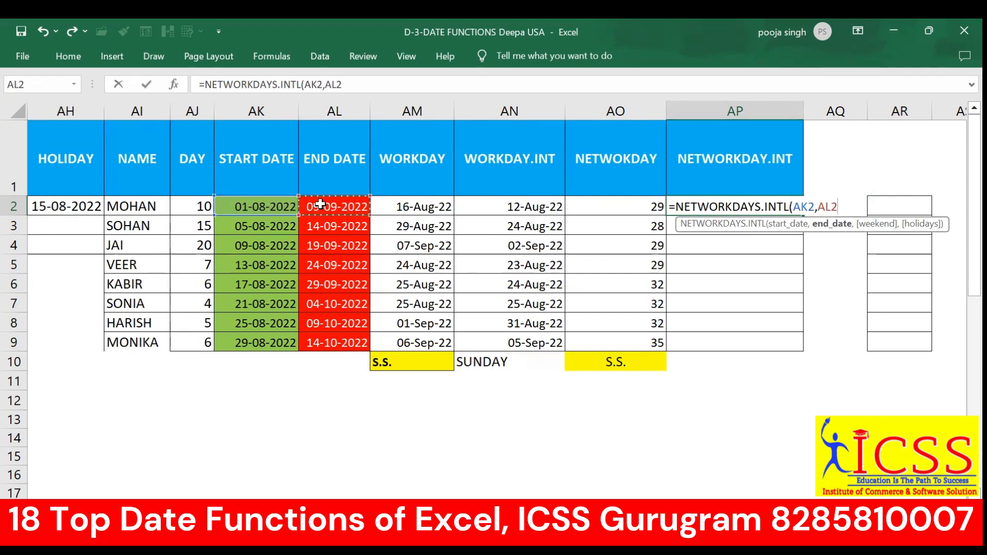
text(.)
text(,)
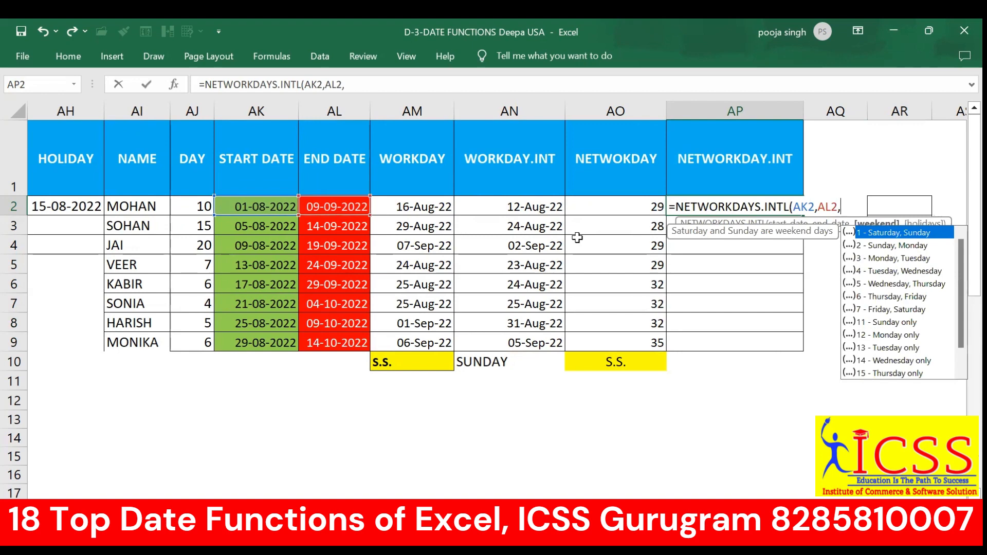
text(11,)
- Complete AP2's NETWORKDAYS.INTL formula with $AH$2 as the holidays argument and fill it down to AP9
click(77, 208)
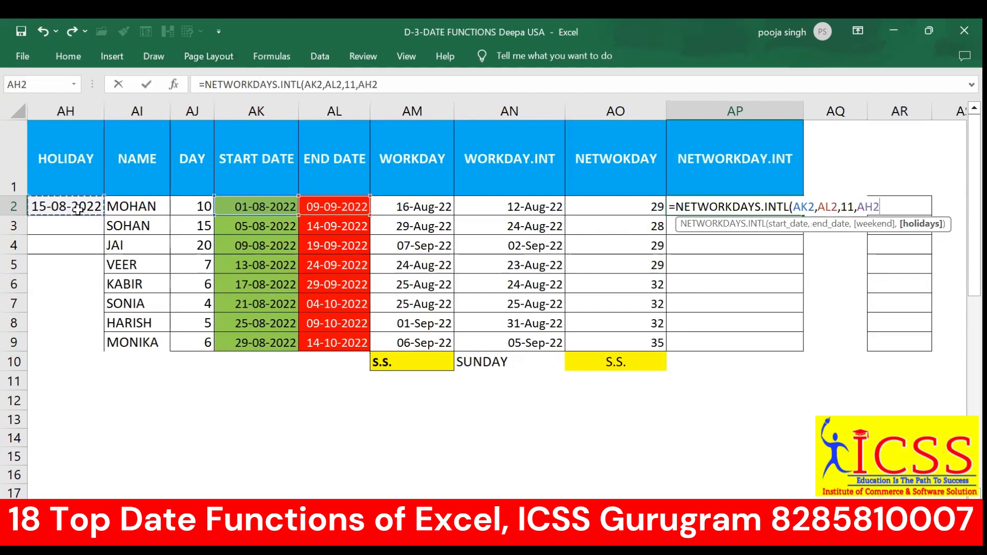
key(F4)
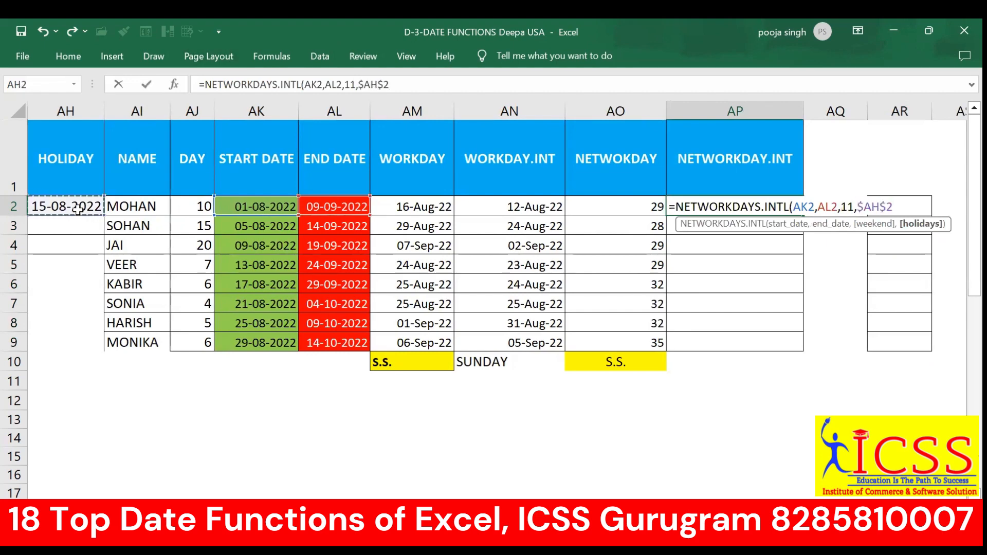
key(Return)
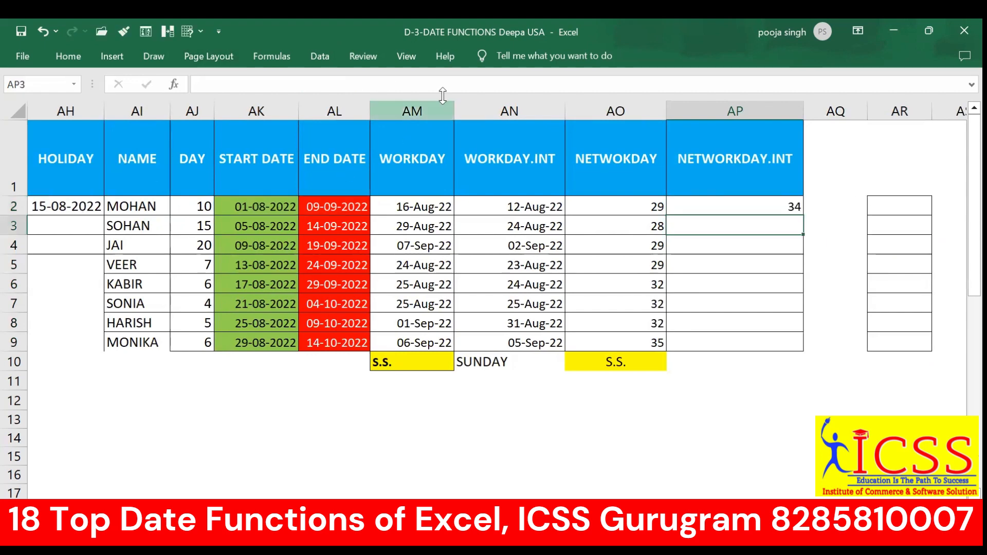
click(783, 205)
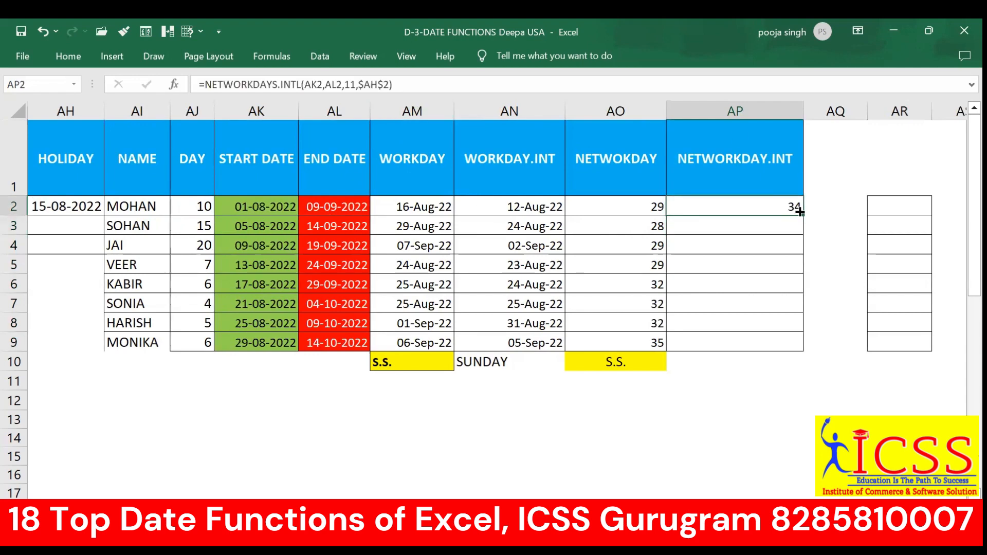
drag(802, 215, 781, 352)
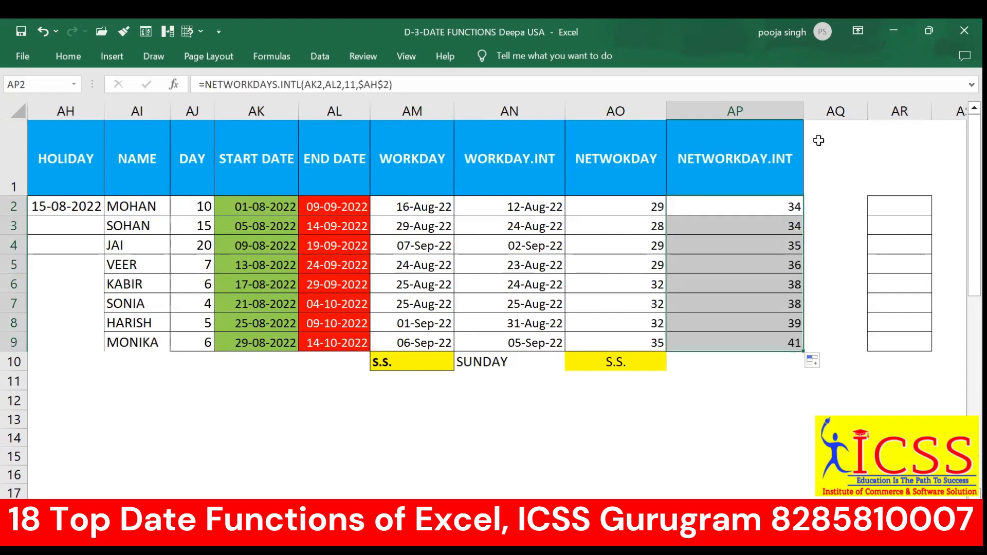
- Insert the current date as a fixed value in N14, in the Inseret Date row of the shortcut table
click(272, 421)
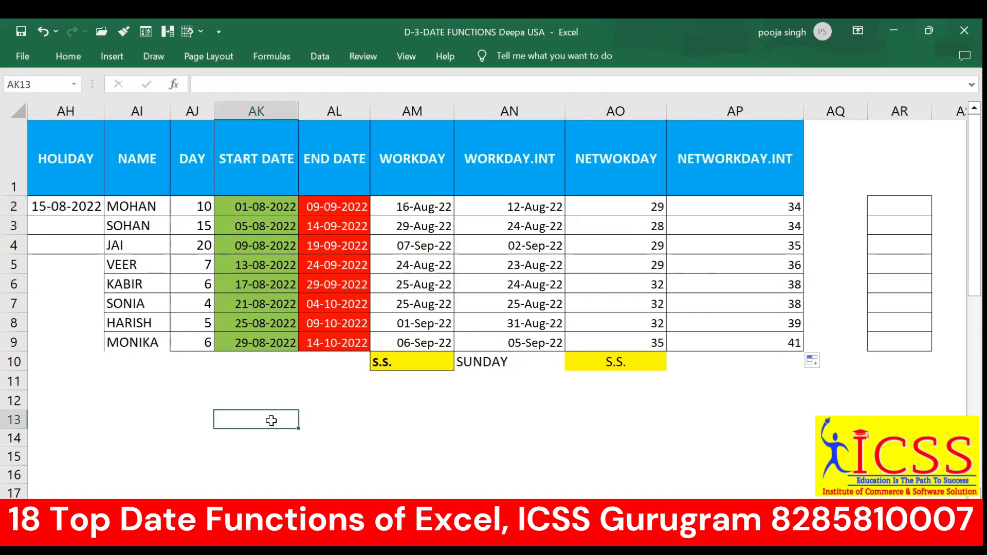
key(Left)
key(Left)
key(Left)
key(Left)
key(Left)
key(Left)
key(Left)
key(Left)
key(Left)
key(Left)
key(Left)
key(Left)
key(Left)
key(Left)
key(Left)
key(Left)
key(Left)
key(Left)
key(Left)
key(Left)
key(Left)
key(Left)
key(Left)
key(Left)
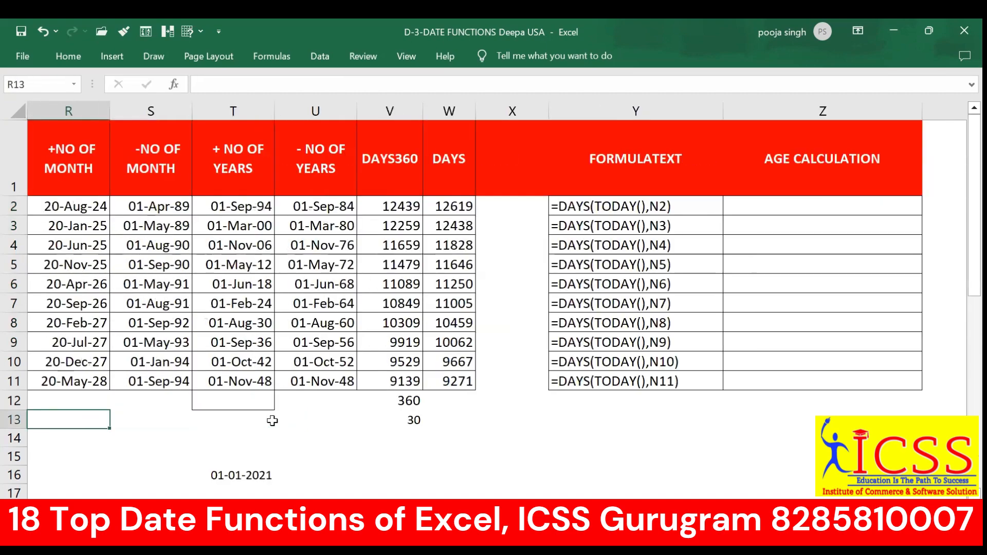
scroll(399, 329, down, 4)
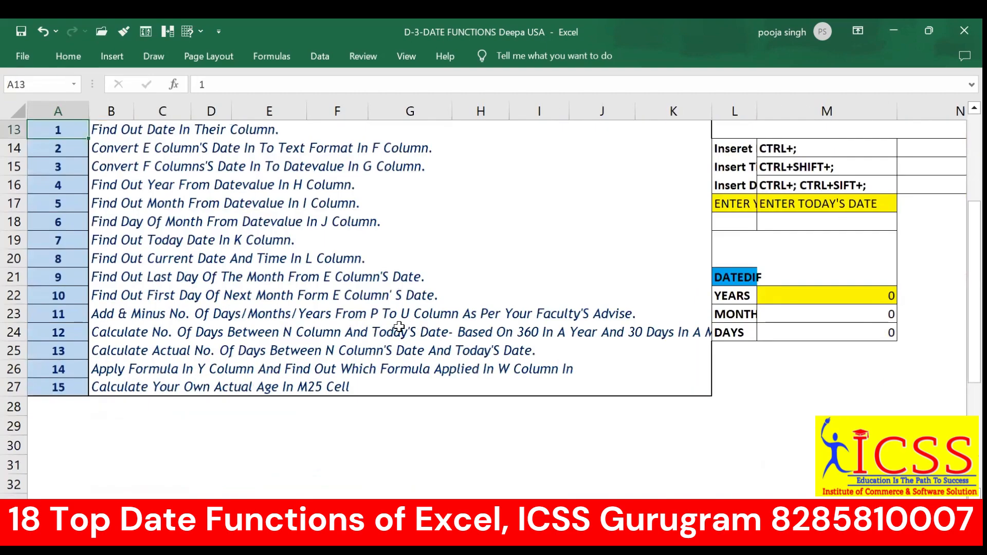
click(912, 154)
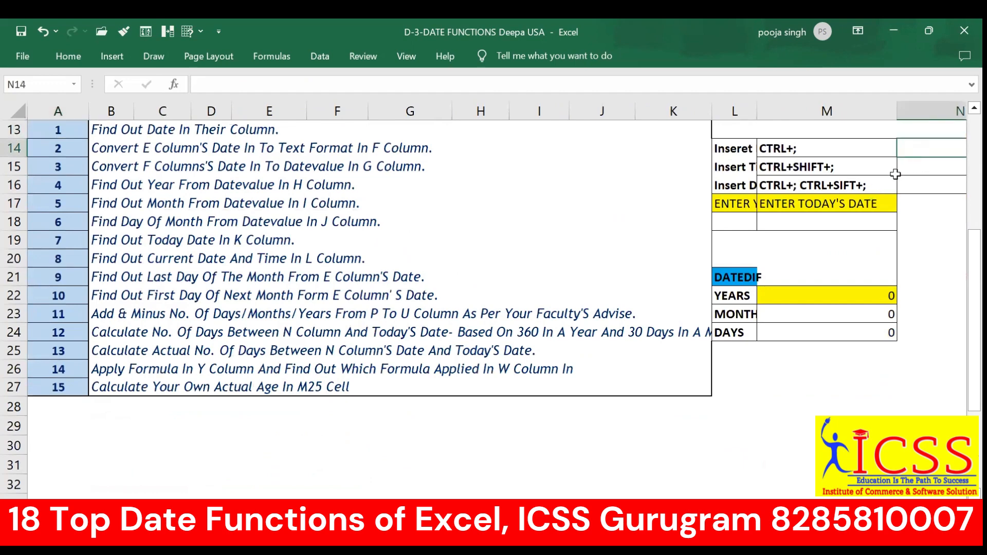
key(Right)
key(Right)
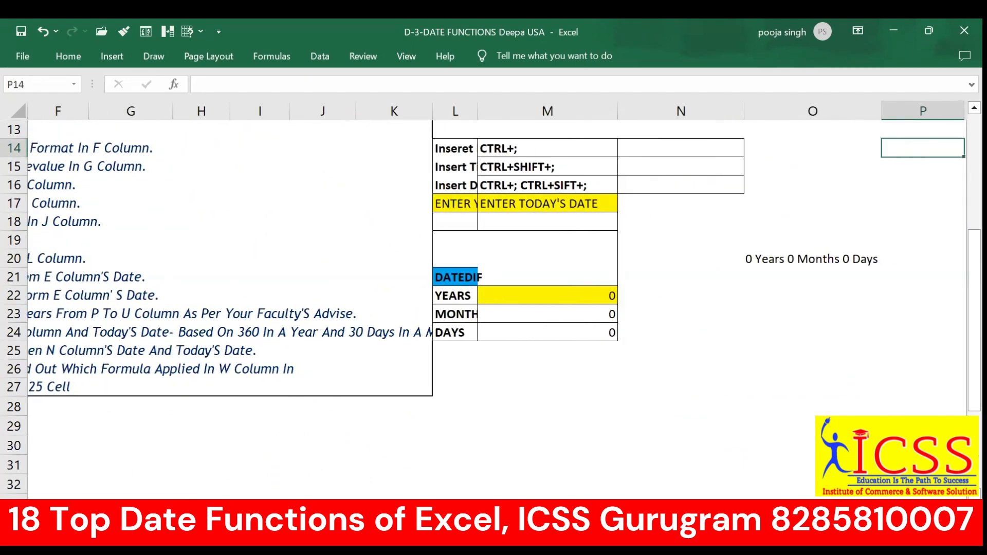
click(683, 151)
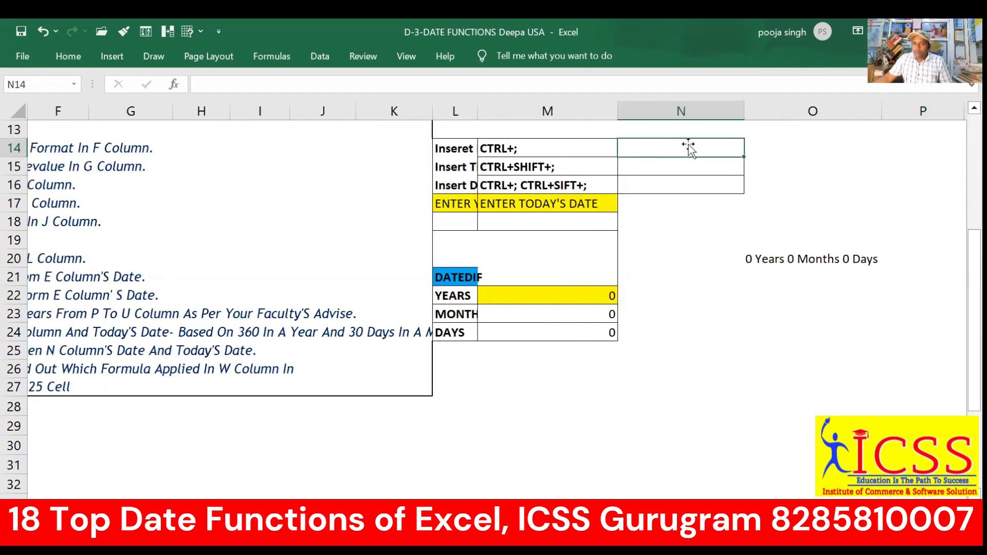
drag(560, 147, 684, 186)
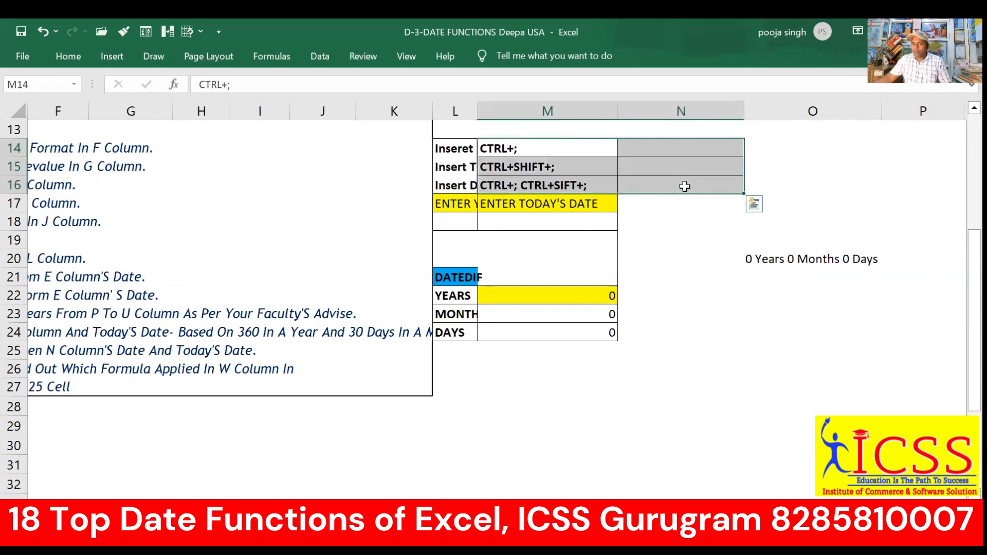
click(680, 152)
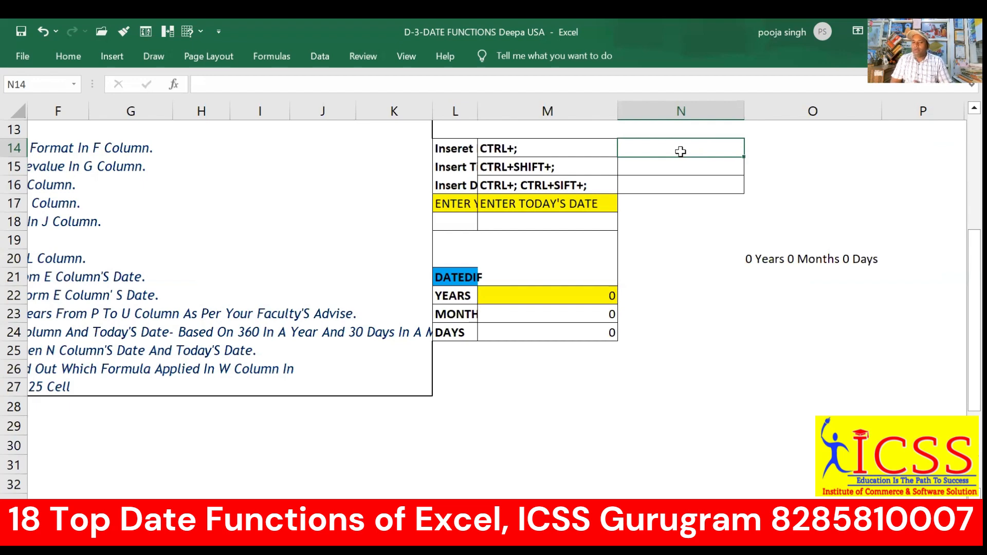
key(ctrl+semicolon)
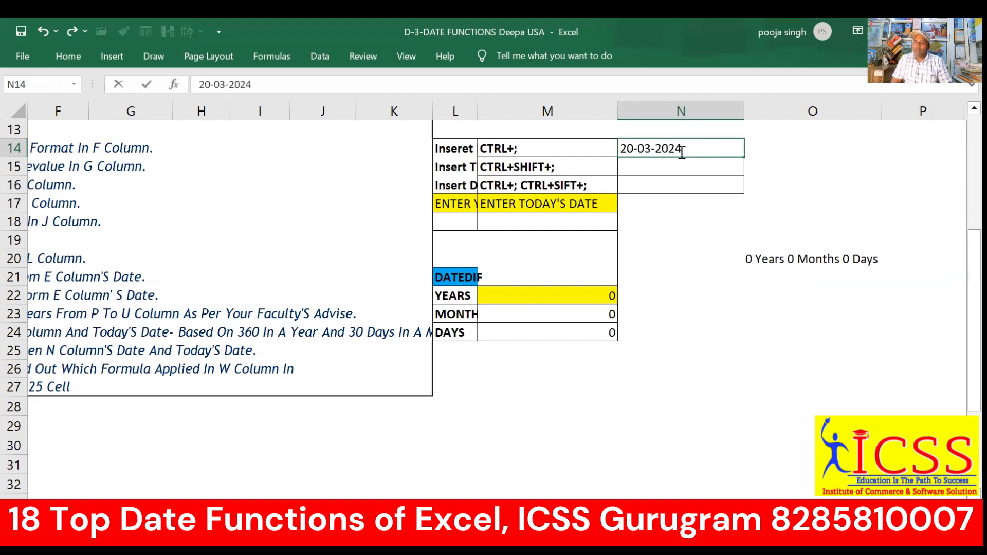
key(Return)
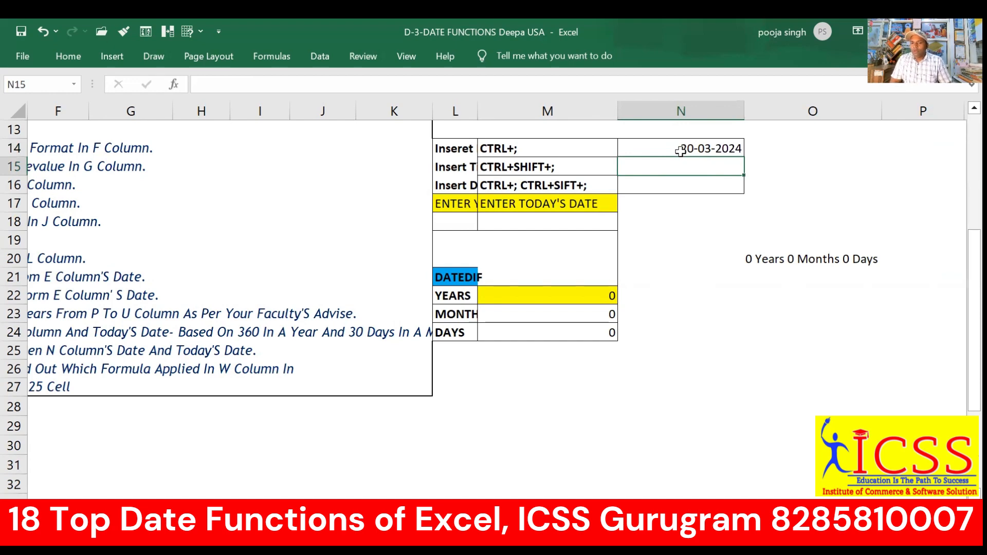
- Insert the current time in N15 and the current date with time in N16 as fixed values
key(ctrl+shift+semicolon)
key(Return)
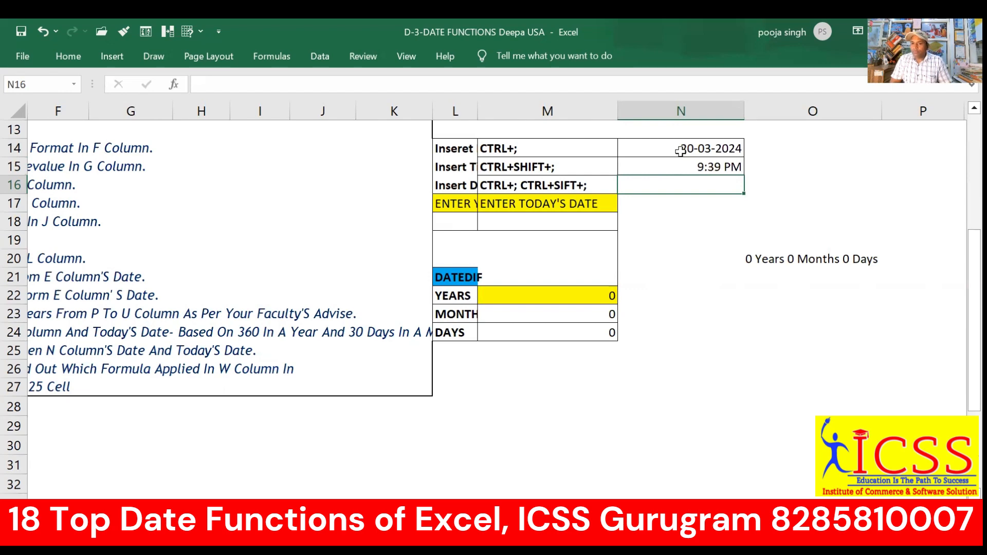
key(ctrl+semicolon)
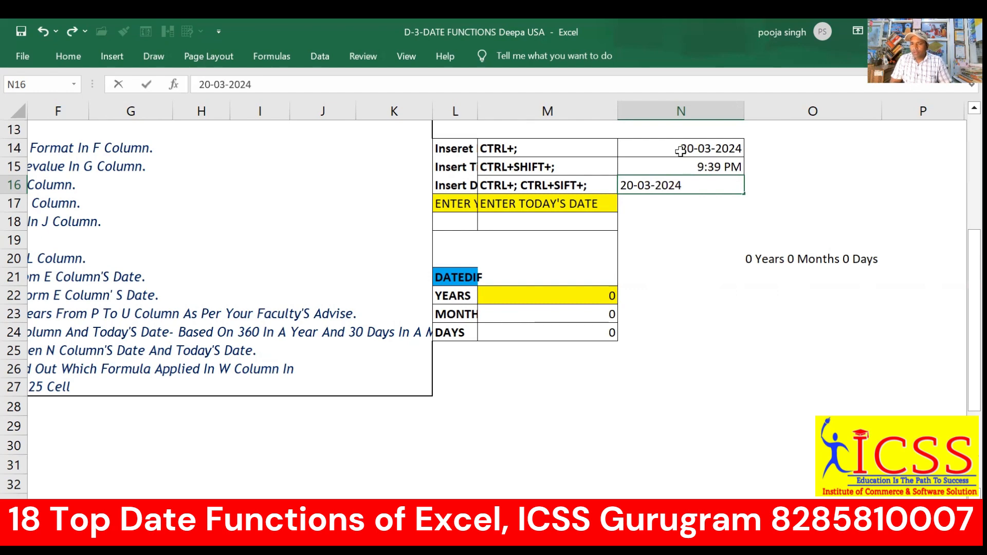
key(ctrl+shift+semicolon)
key(Return)
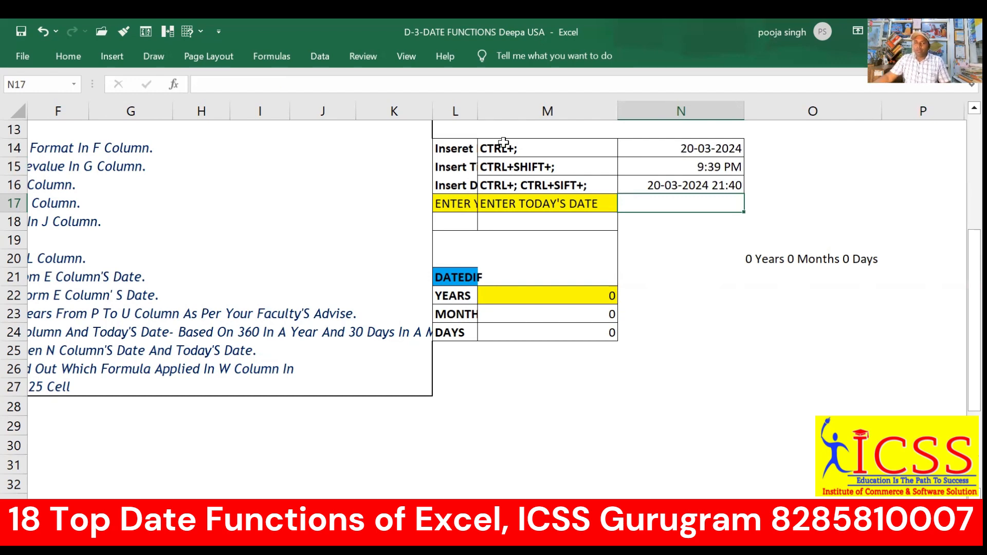
- Widen column L to fit its labels and fill row 18 with the date of birth in L18 and today's date in M18
drag(478, 111, 547, 122)
click(490, 227)
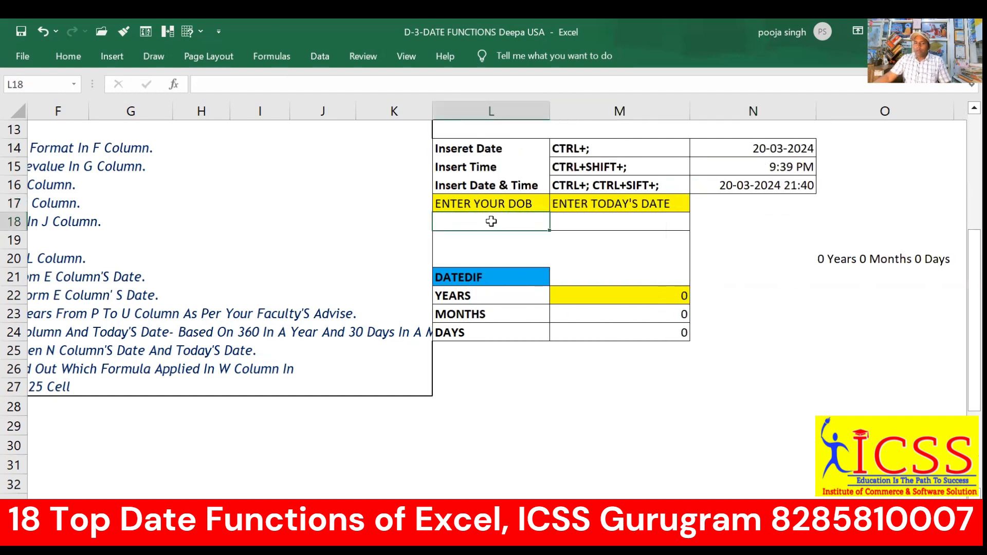
click(576, 223)
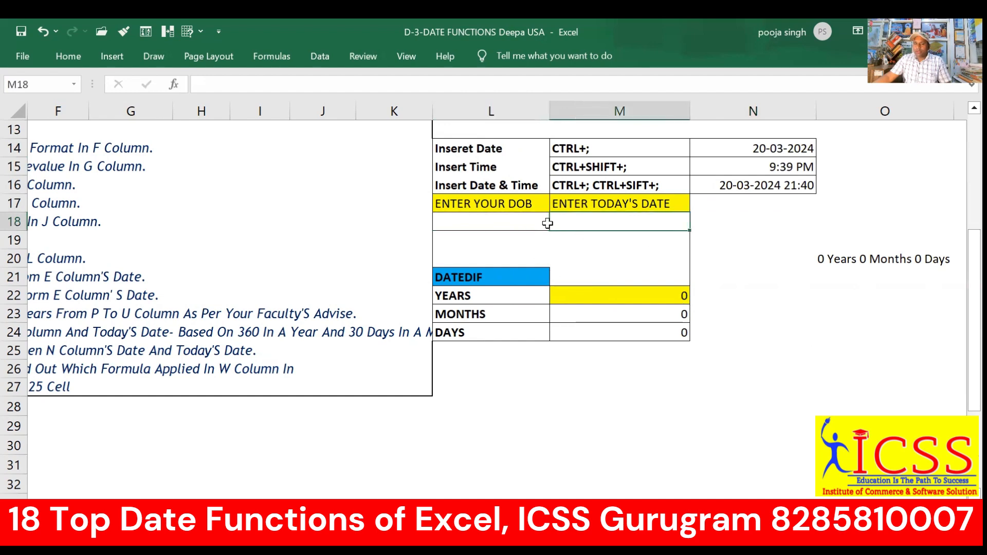
click(514, 223)
text(10)
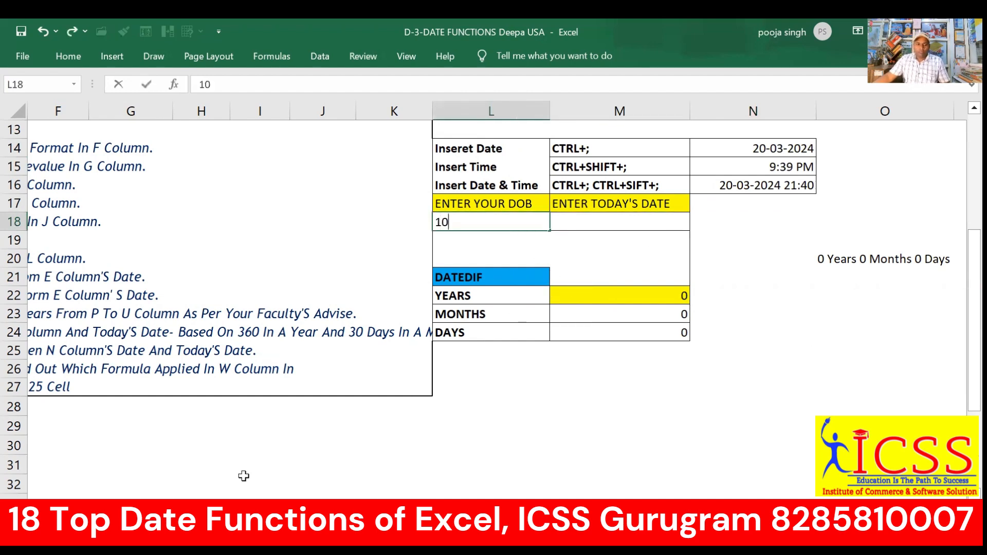
text(-04-1997)
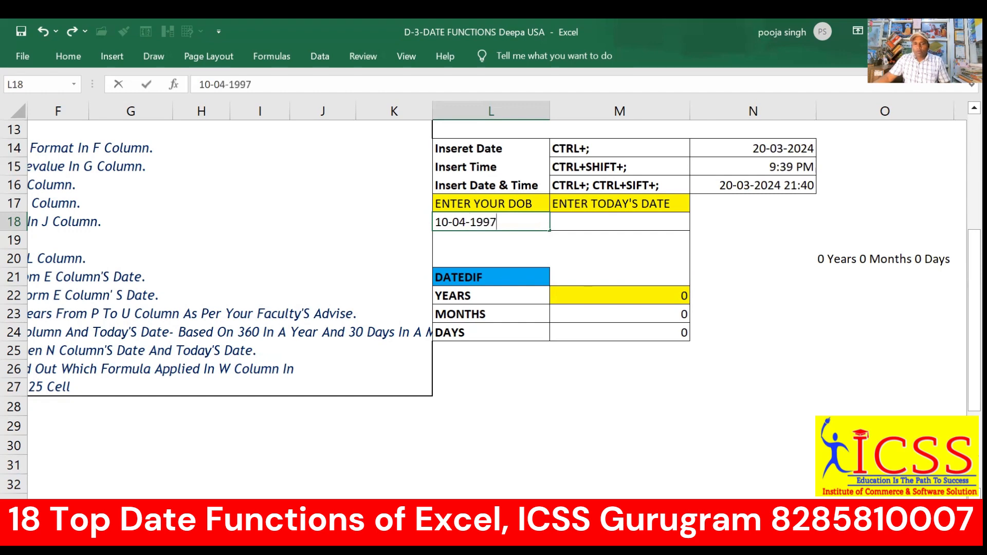
key(Tab)
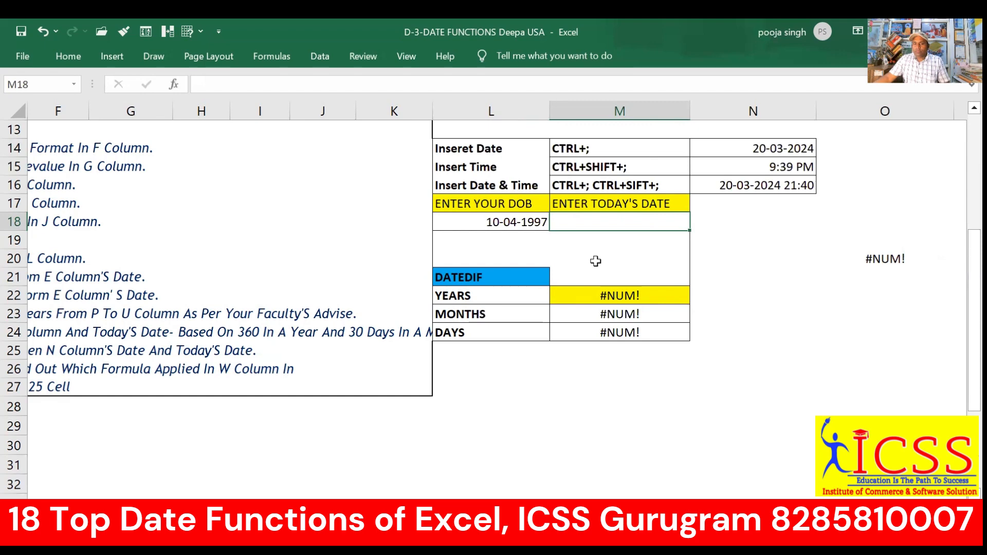
key(ctrl+semicolon)
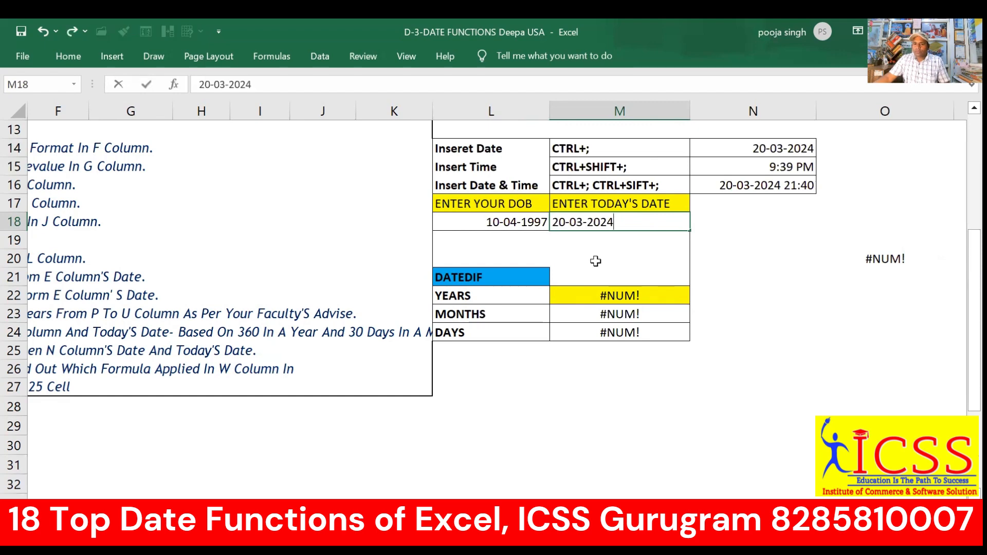
key(Return)
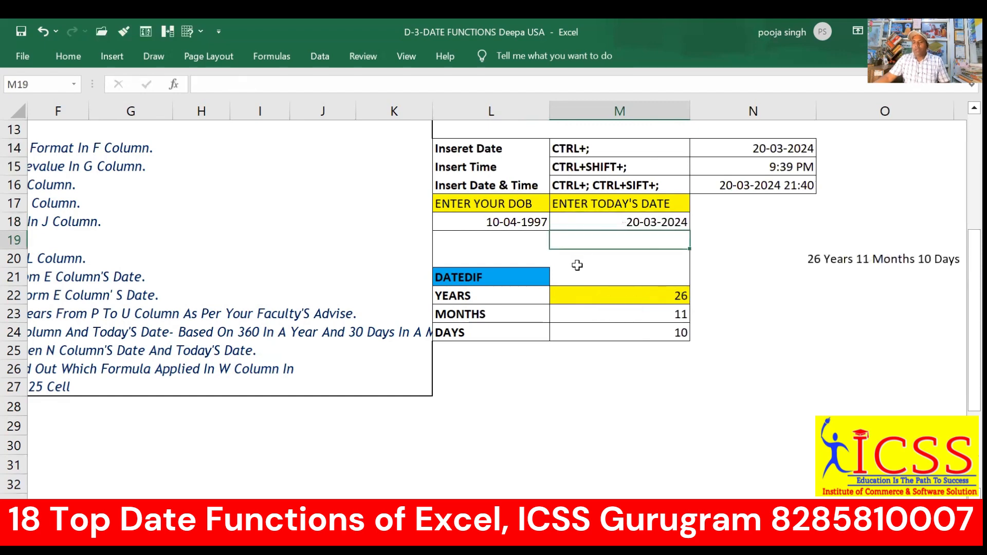
- Examine the existing DATEDIF formulas for years, months and days in M22 to M24
click(941, 315)
key(Right)
key(Right)
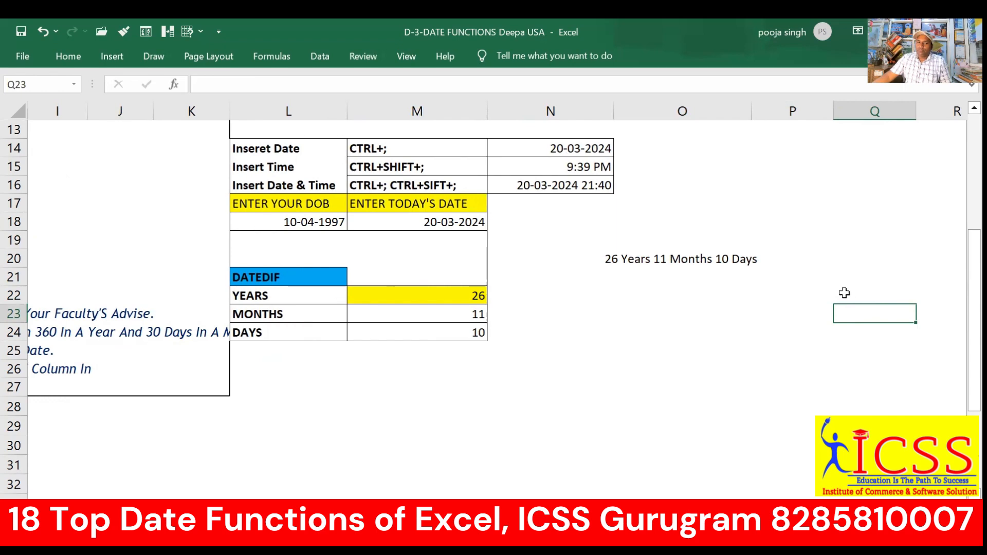
click(385, 279)
click(473, 299)
click(472, 311)
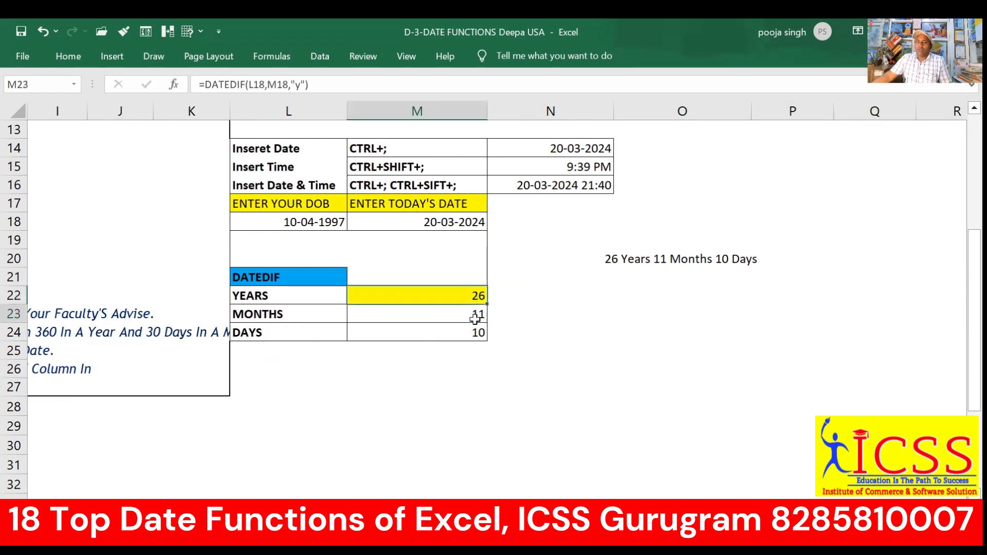
key(Down)
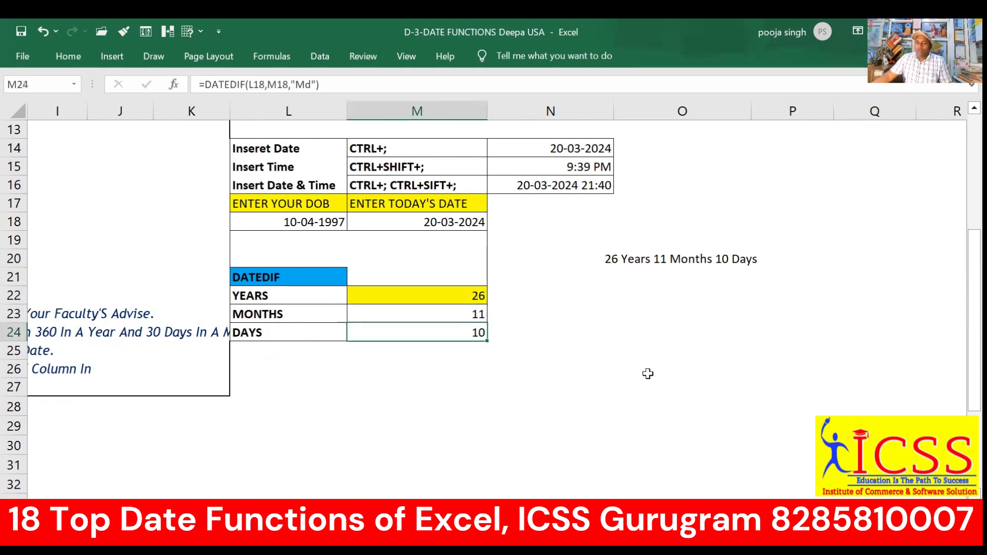
drag(447, 296, 454, 332)
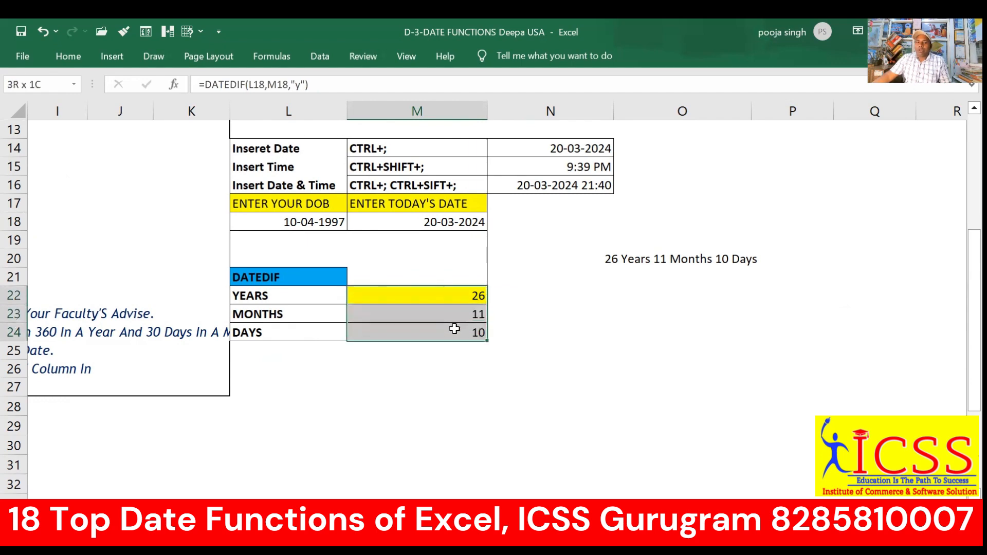
click(467, 300)
click(469, 317)
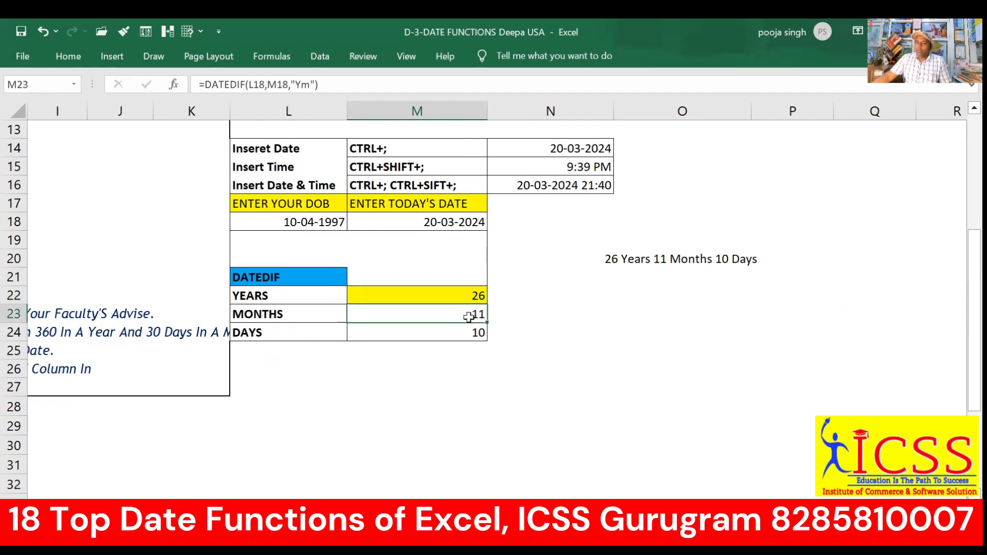
click(472, 332)
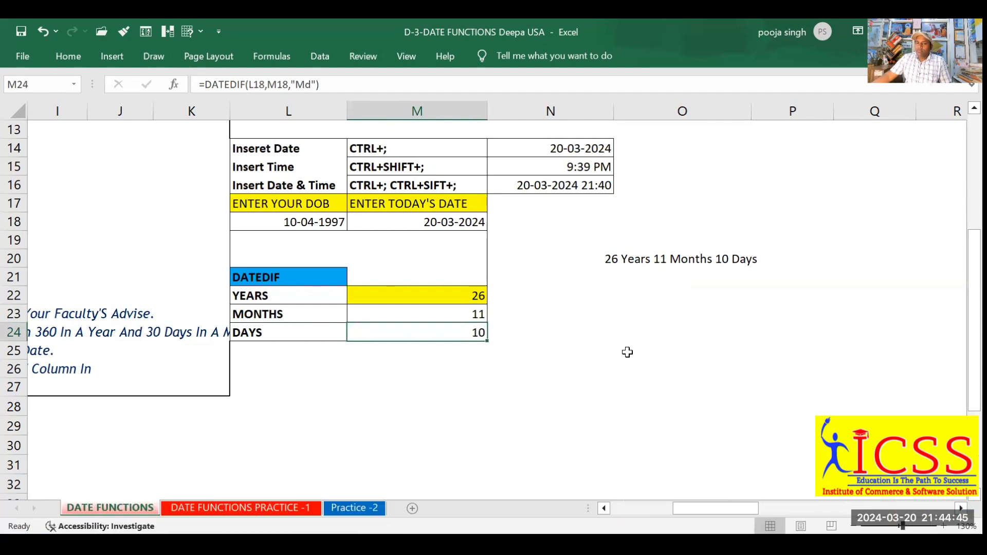
- Clear the existing DATEDIF formulas from M22:M24
click(477, 296)
shift+click(469, 332)
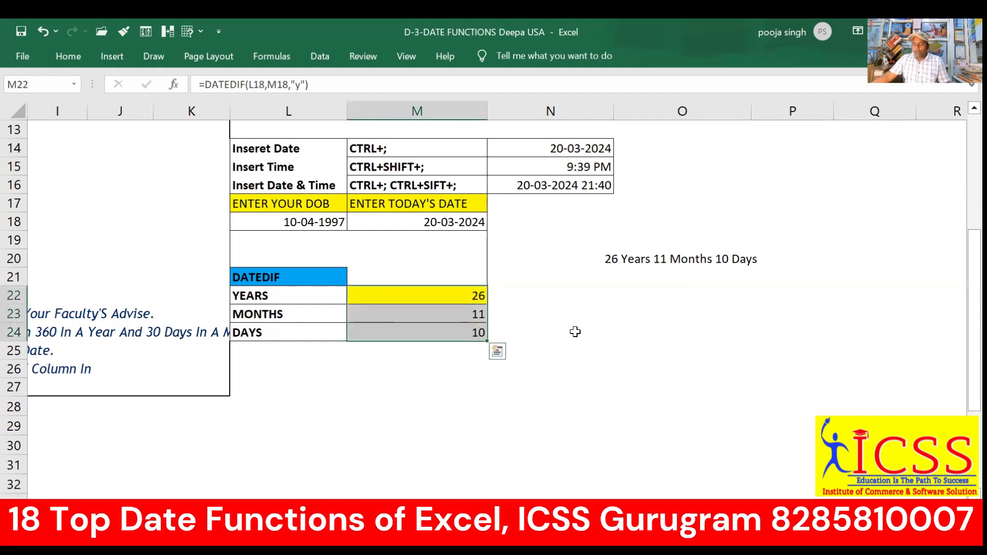
key(Delete)
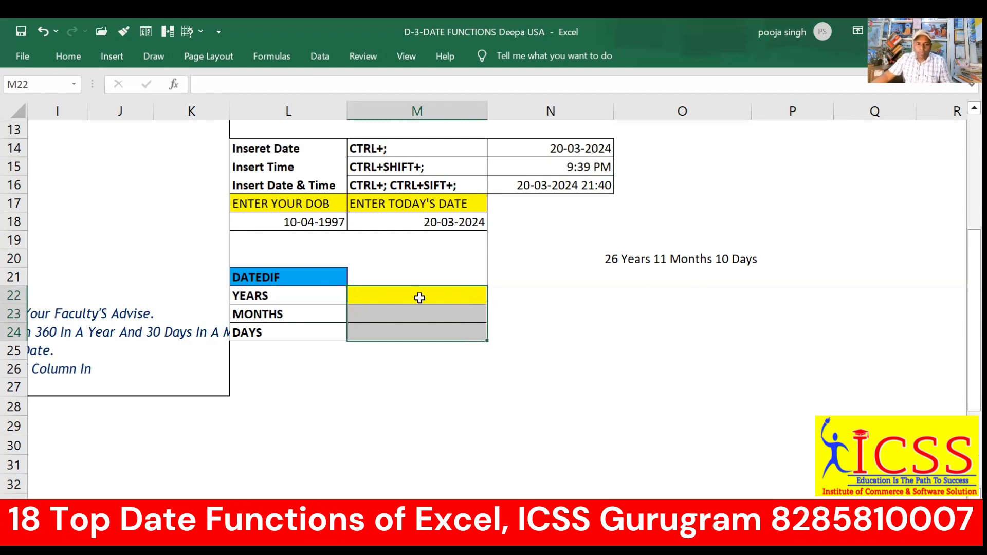
click(295, 295)
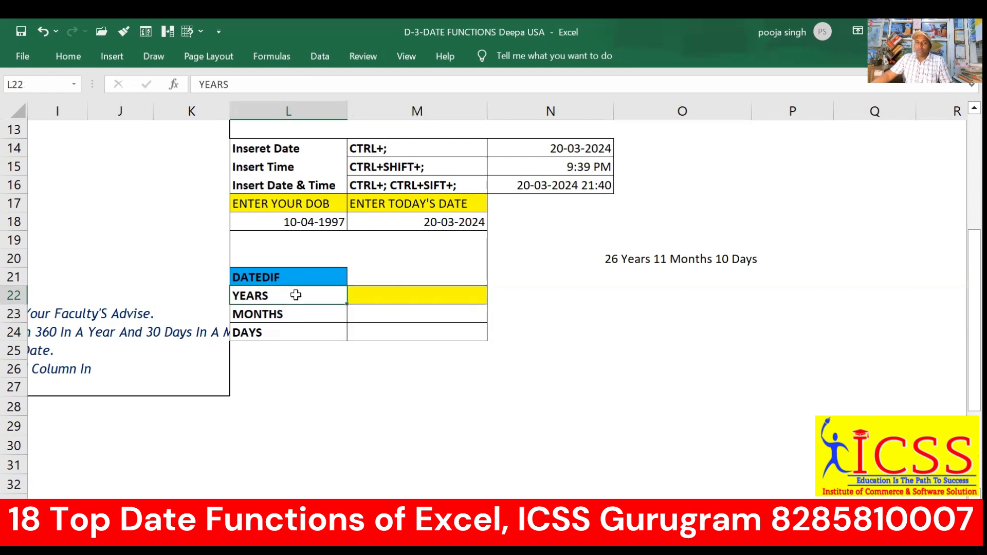
click(293, 313)
click(279, 330)
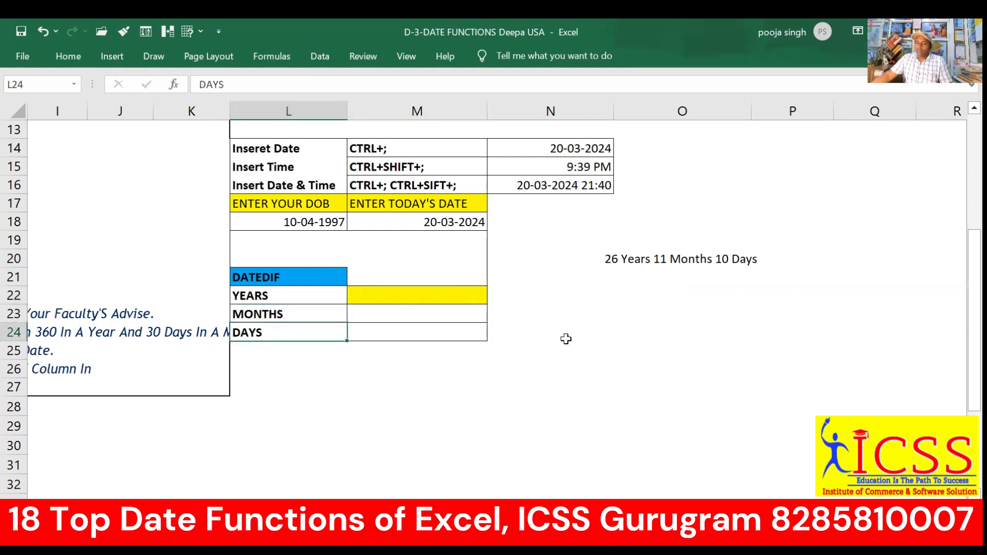
click(288, 278)
- Calculate the completed years between the dates in L18 and M18 in M22 with =DATEDIF(L18,M18,"Y")
click(392, 299)
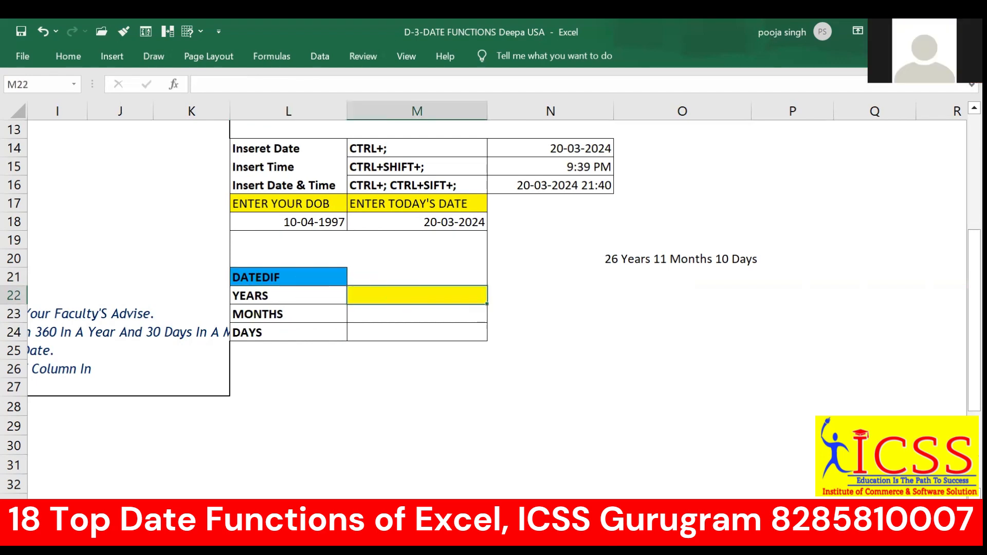
text(=)
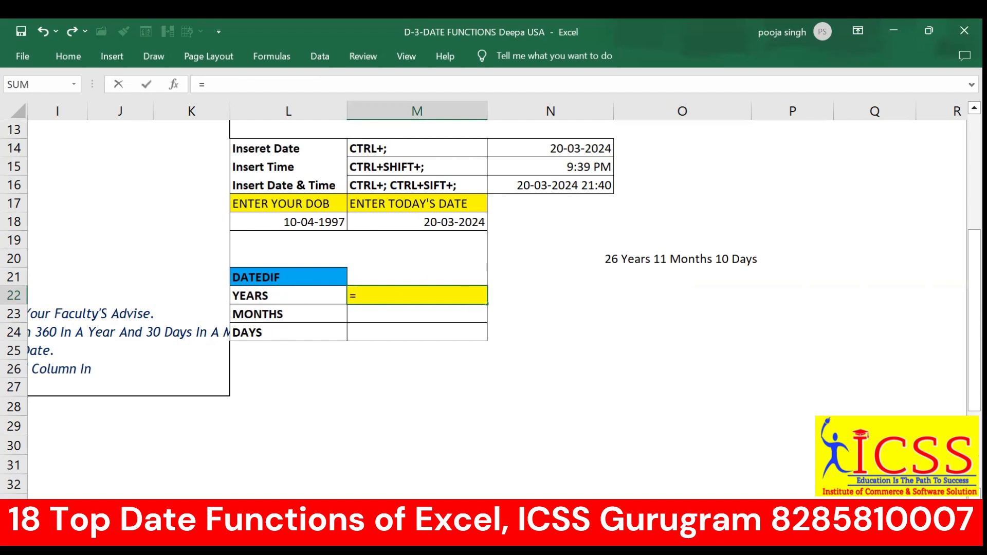
text(dated)
key(BackSpace)
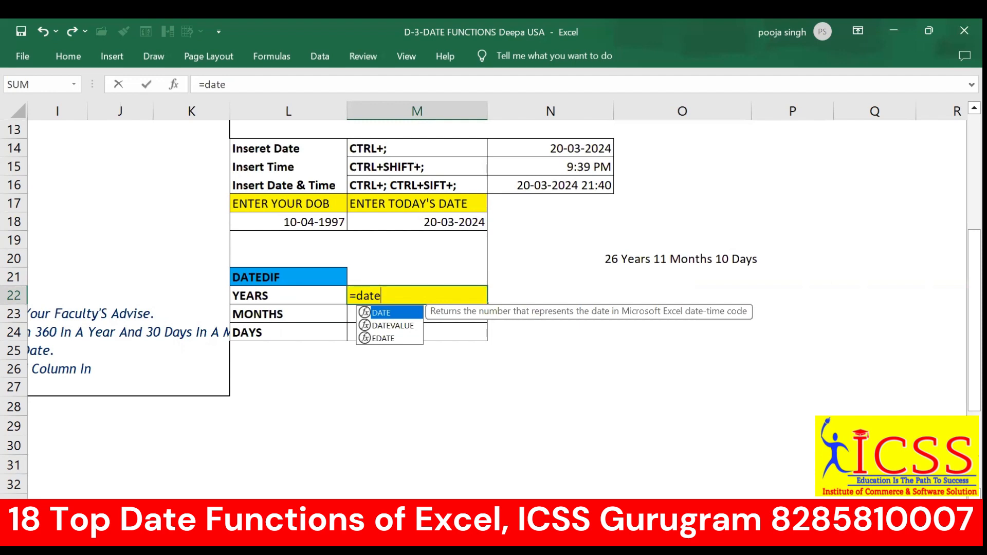
text(d)
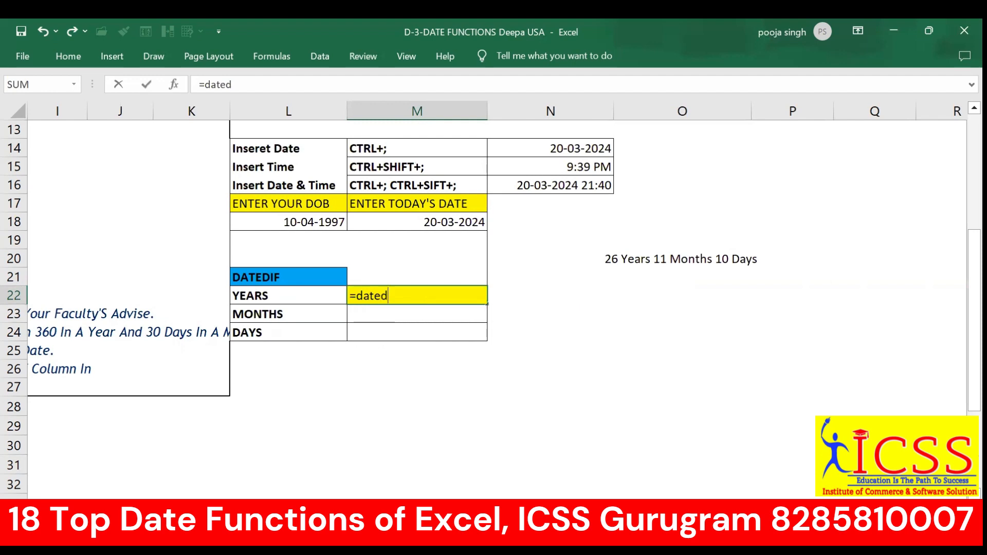
text(if()
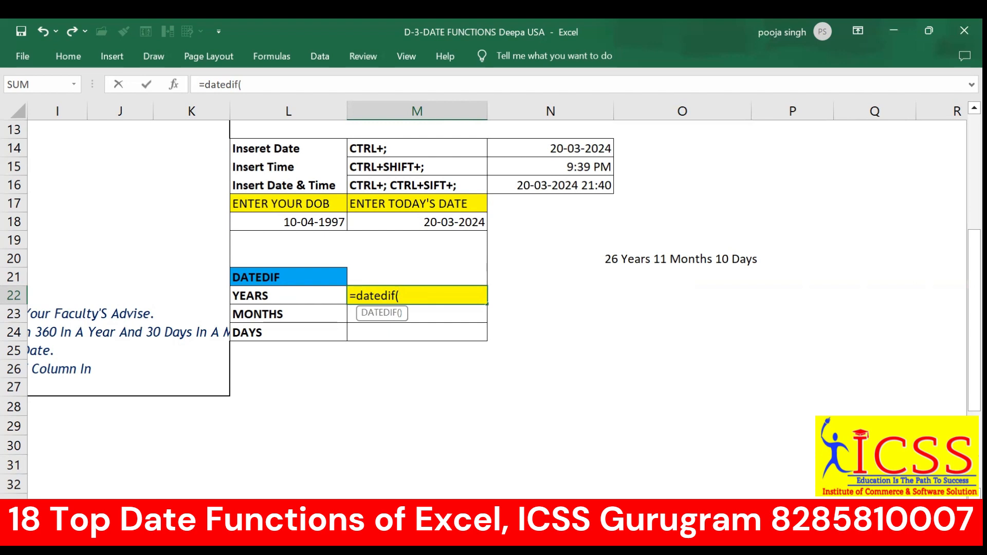
click(327, 218)
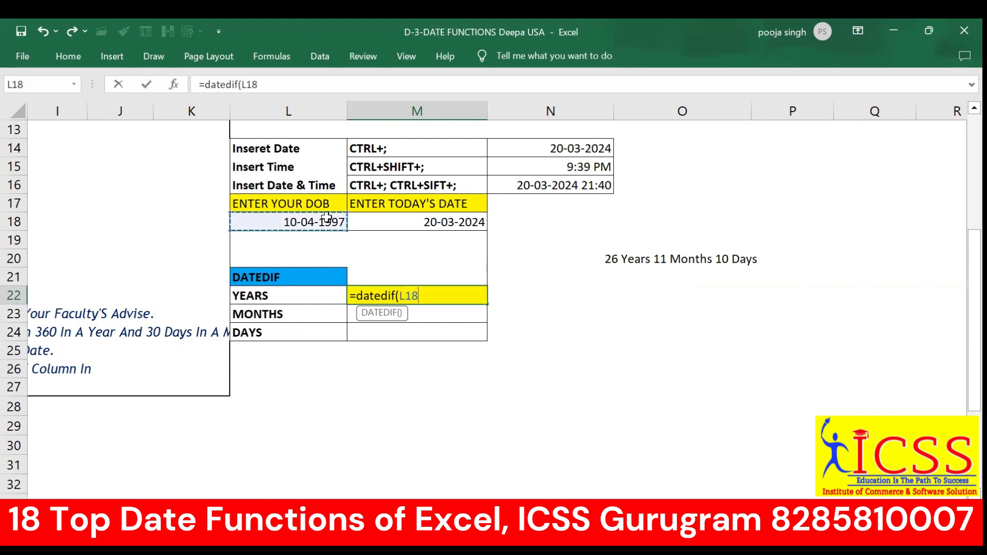
text(,)
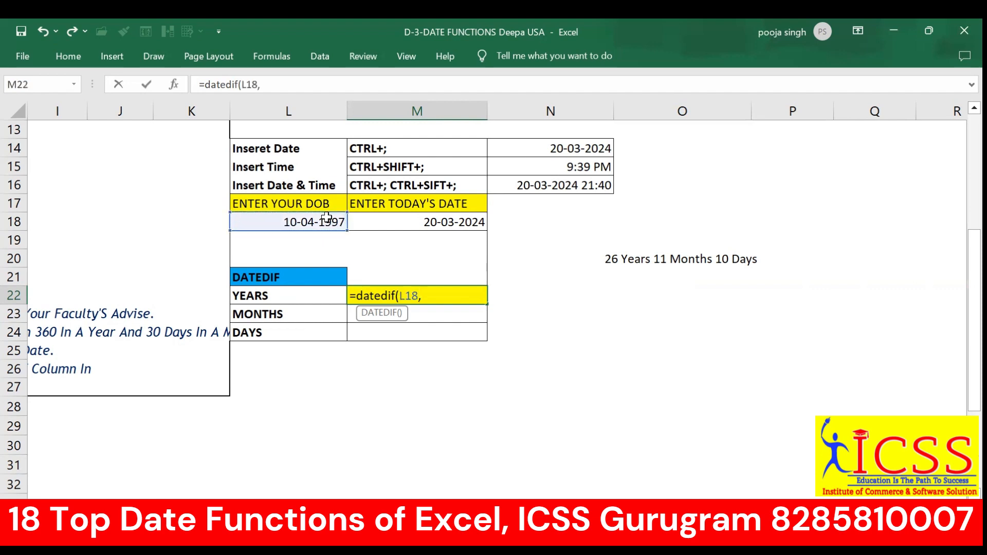
click(455, 222)
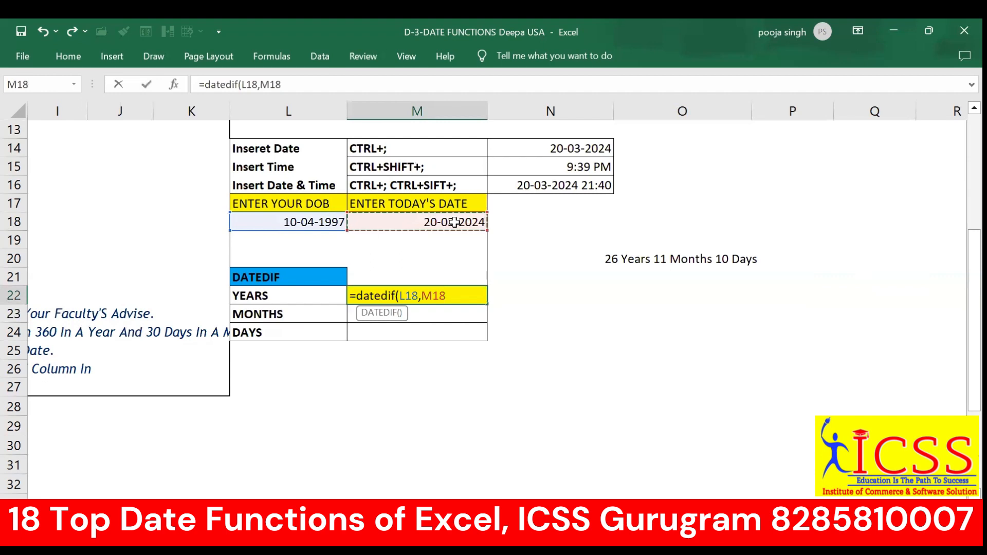
text(,)
text("YY)
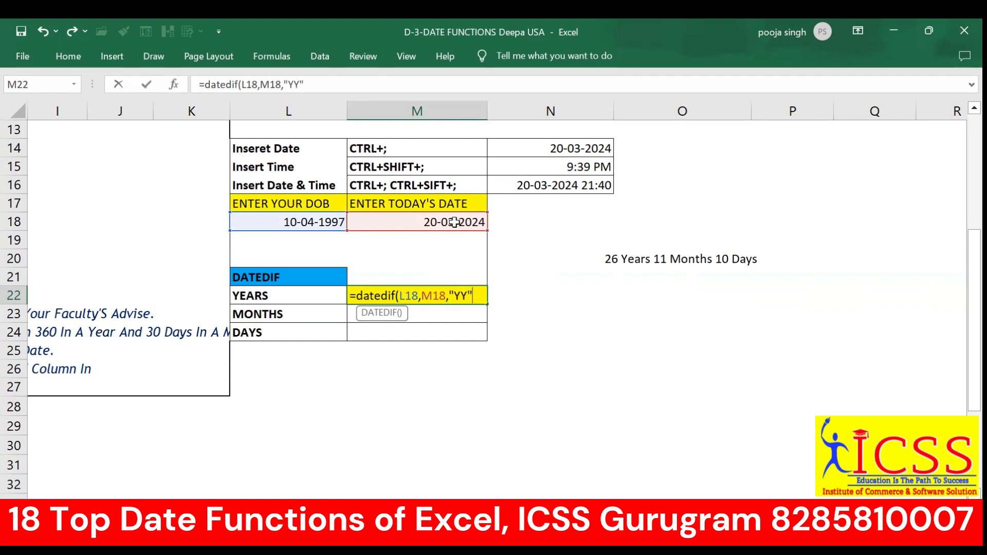
key(BackSpace)
key(BackSpace)
text(")
key(Return)
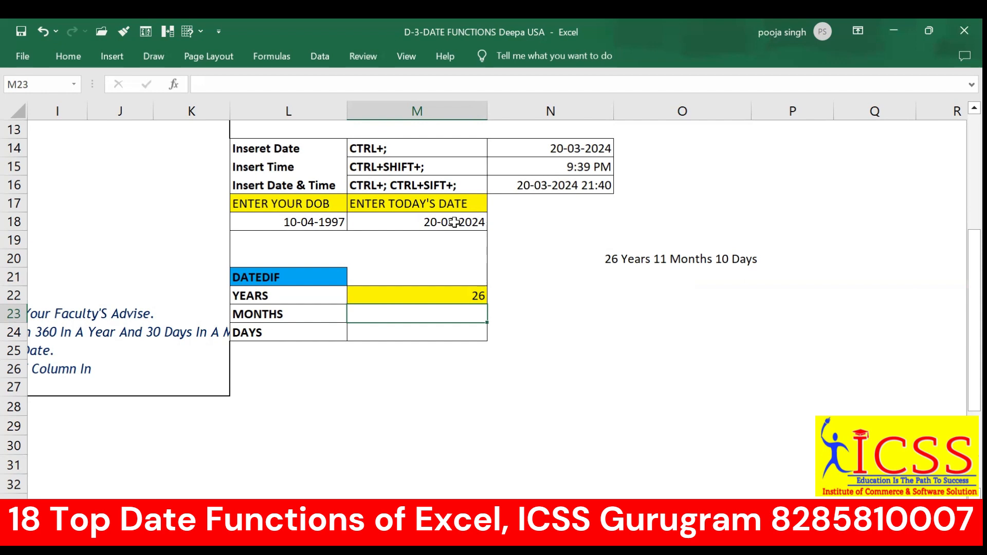
- Calculate the total months between the two dates in M23 with =DATEDIF(L18,M18,"M")
text(=)
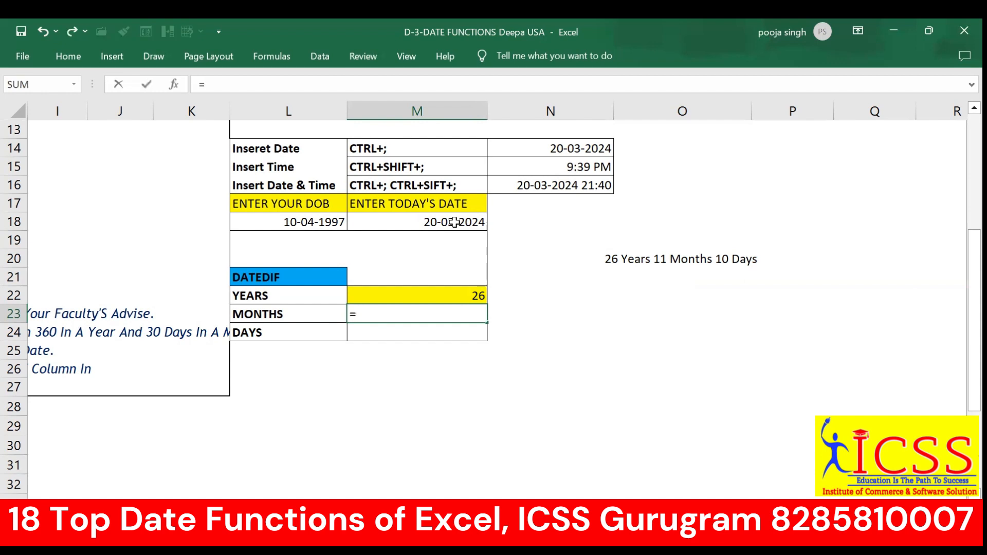
text(DATEDIF()
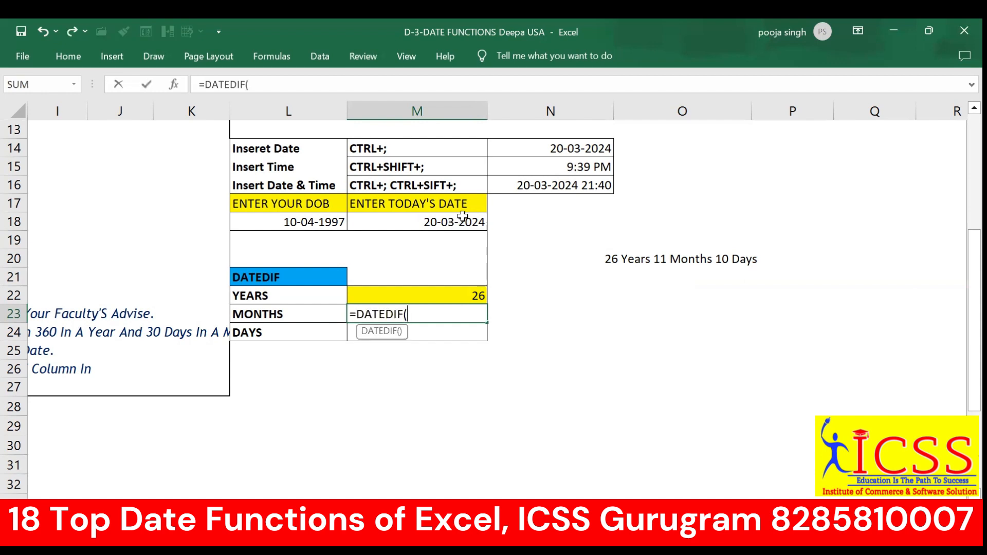
click(320, 223)
text(,)
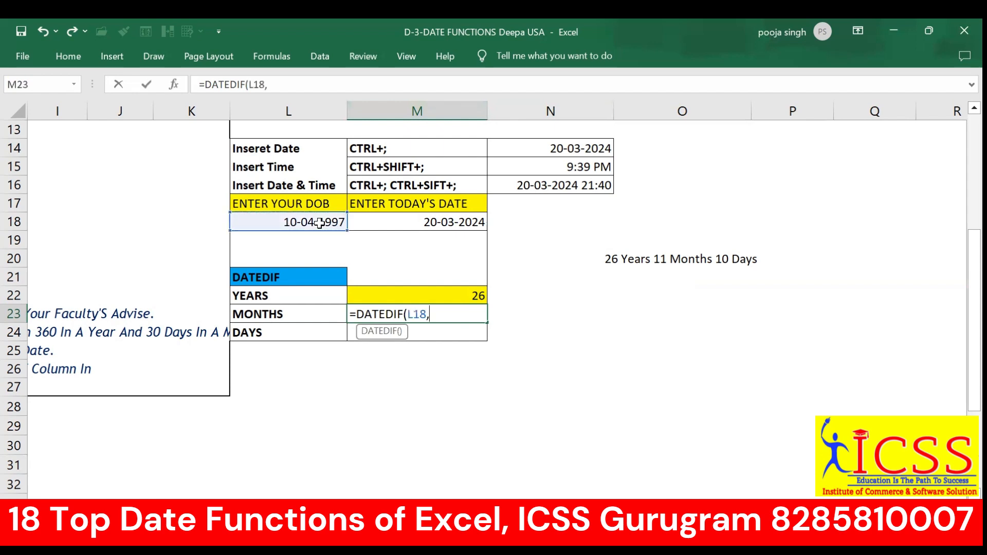
click(372, 221)
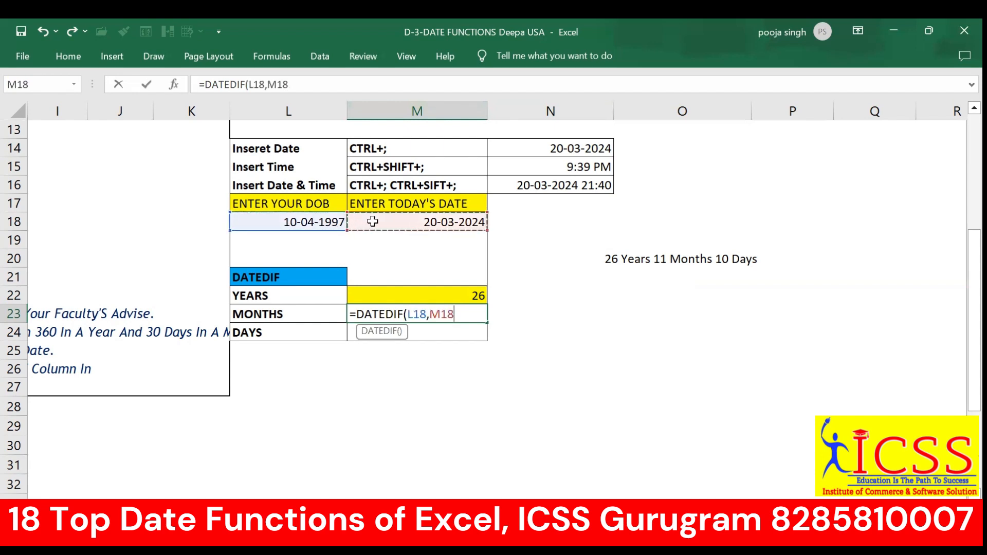
text(,"M)
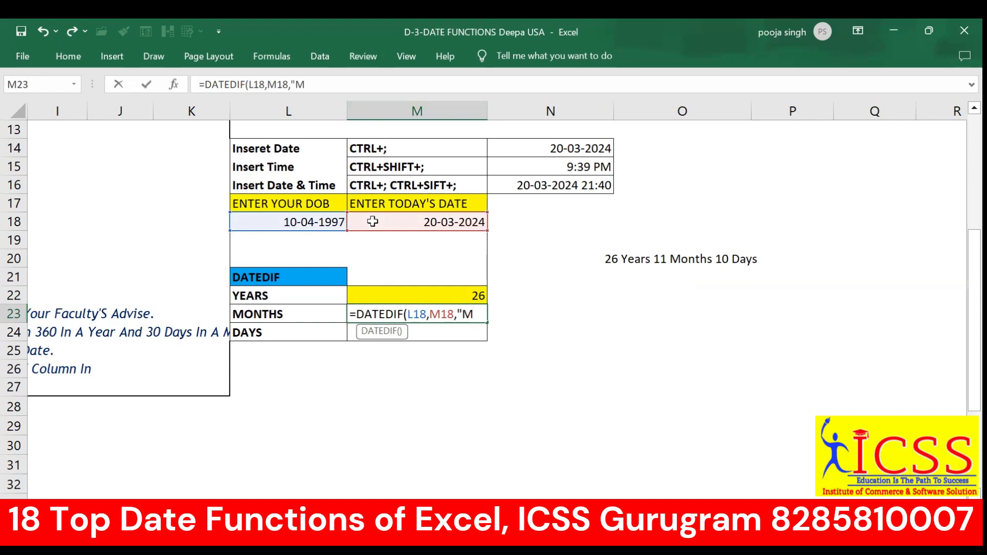
text(")
key(Return)
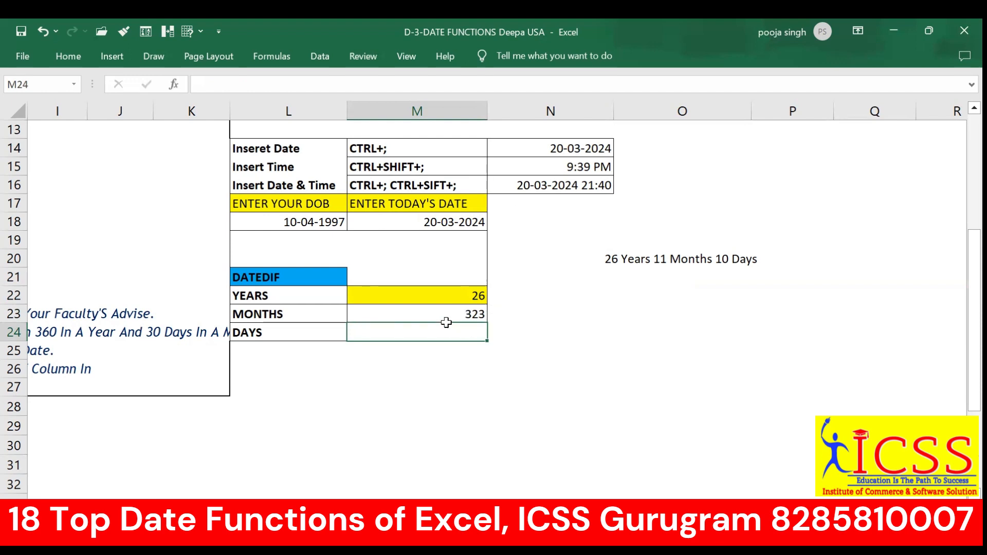
- Calculate the total days between the two dates in M24 with =DATEDIF(L18,M18,"D")
text(=)
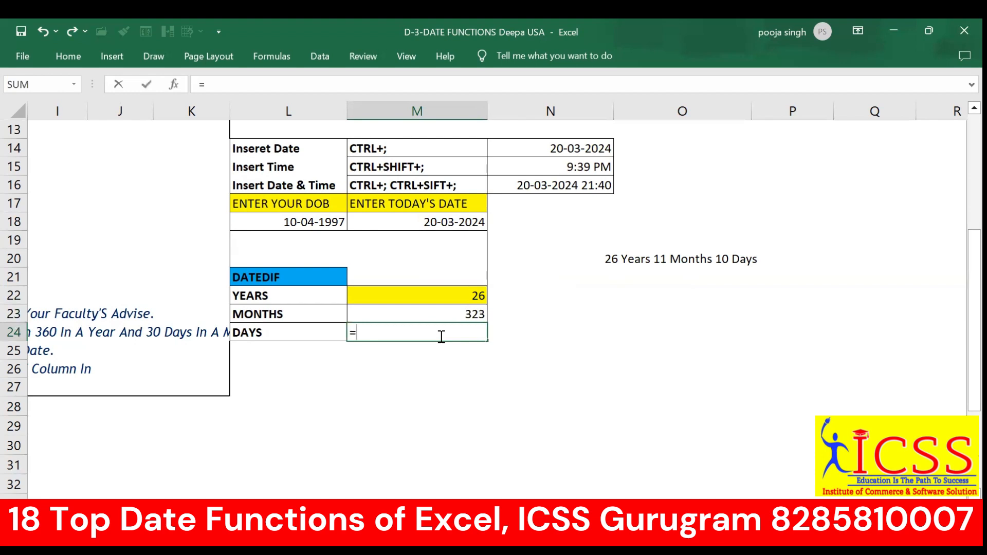
text(DATEDIF)
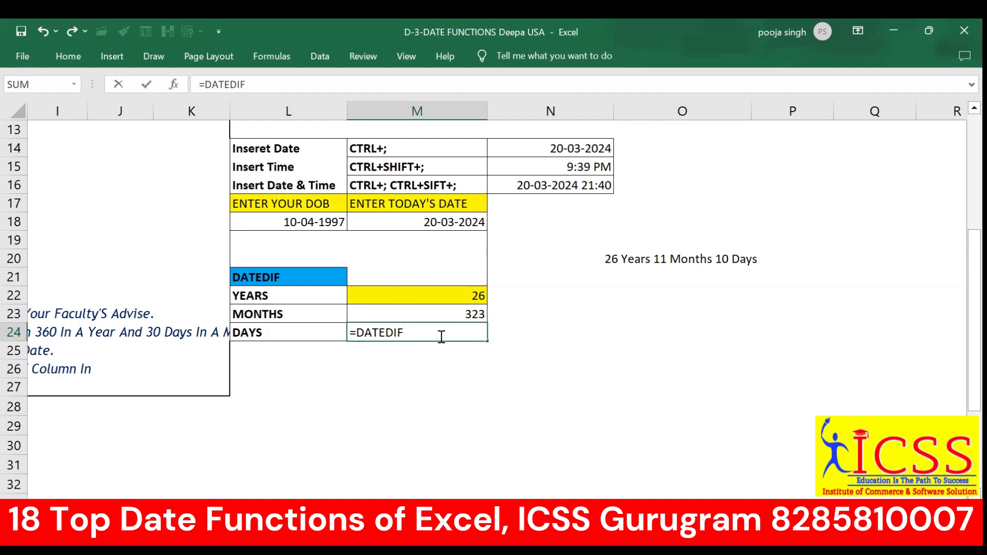
text(()
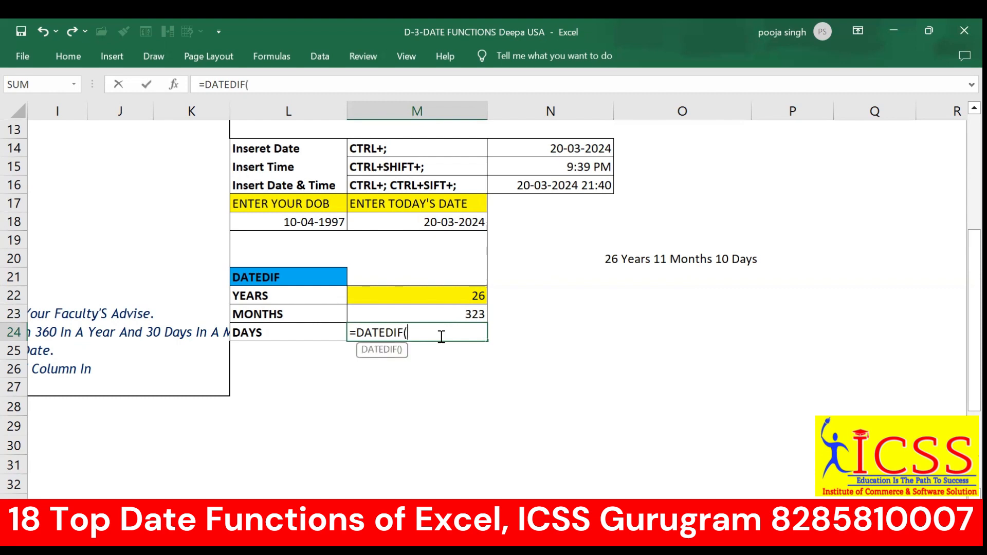
click(338, 222)
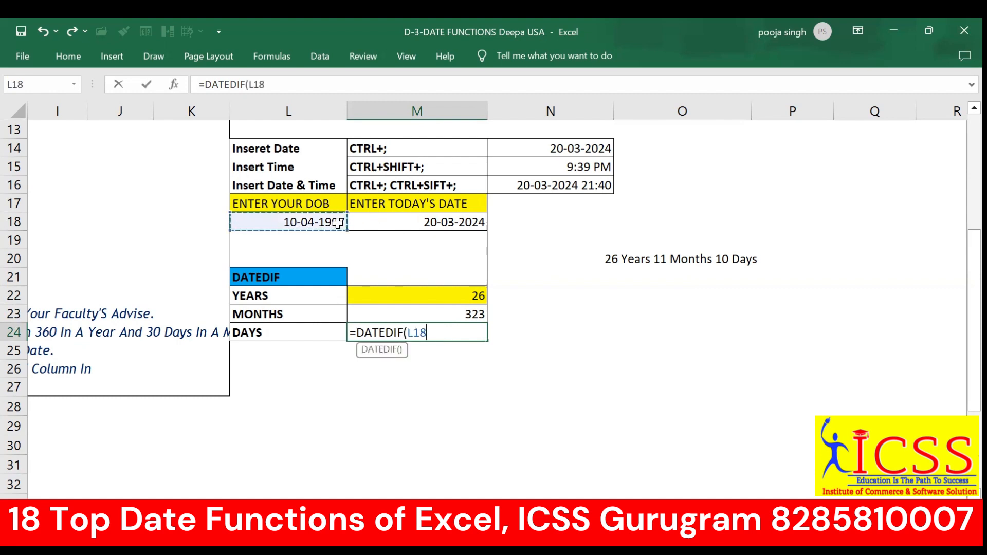
text(,)
click(370, 226)
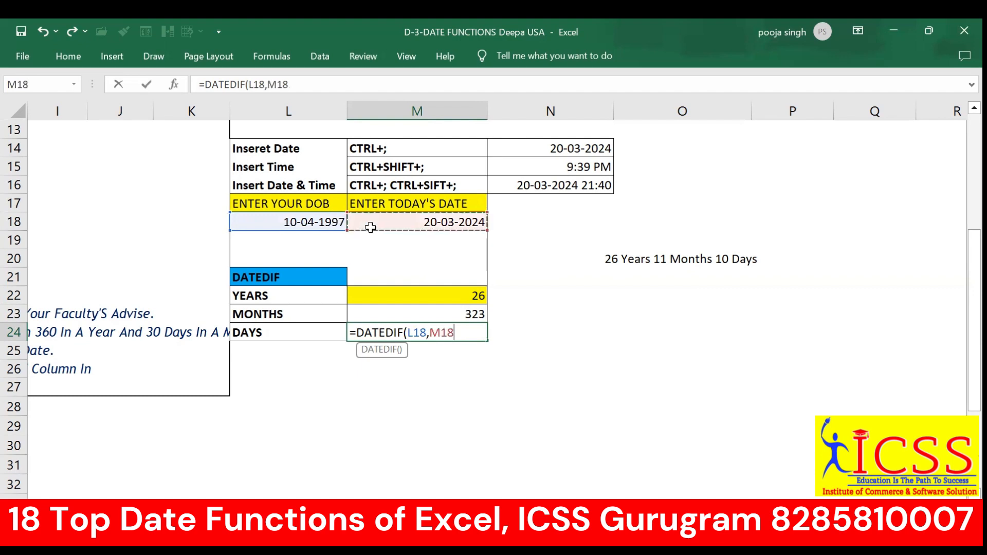
text(,"D"))
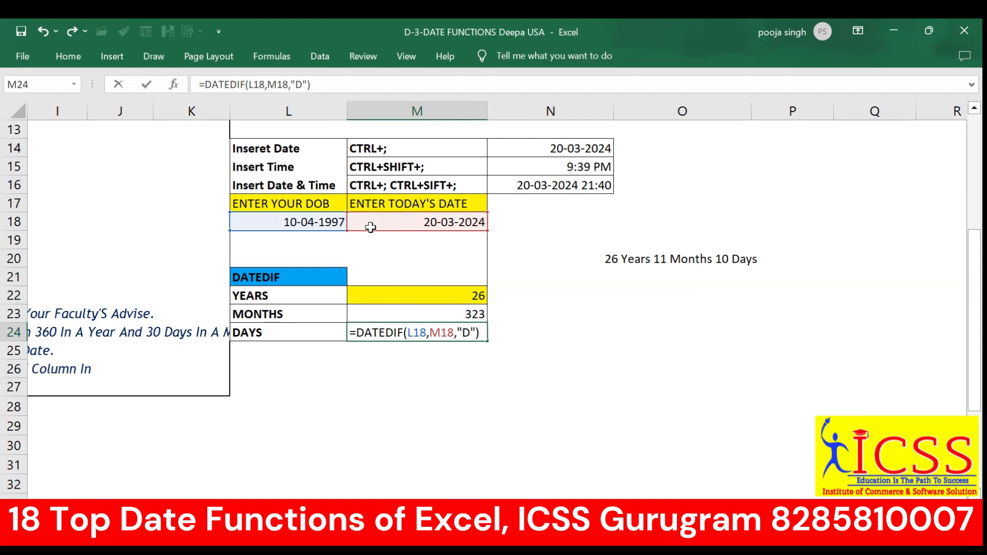
key(Return)
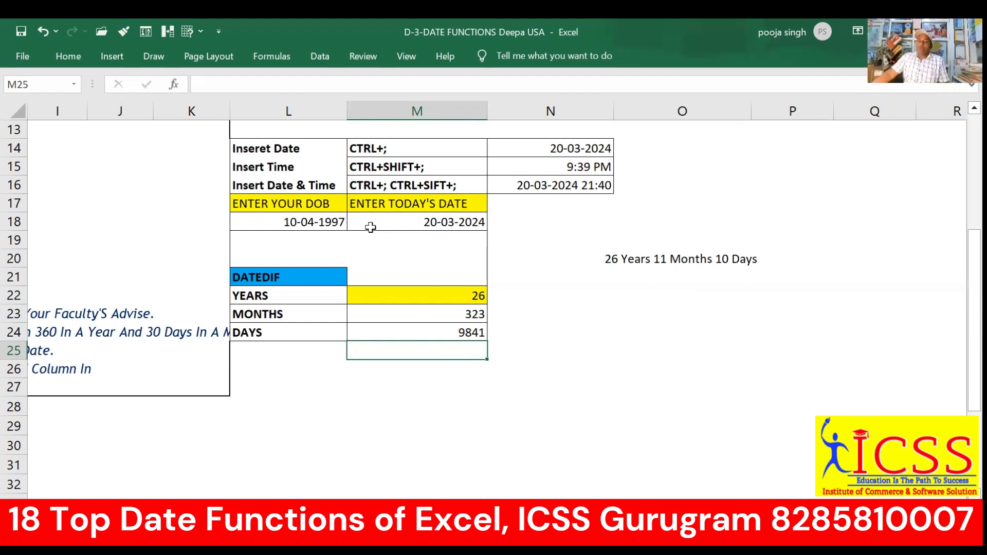
- Review the years, months and days results and their DATEDIF formulas in M22:M24
key(Up)
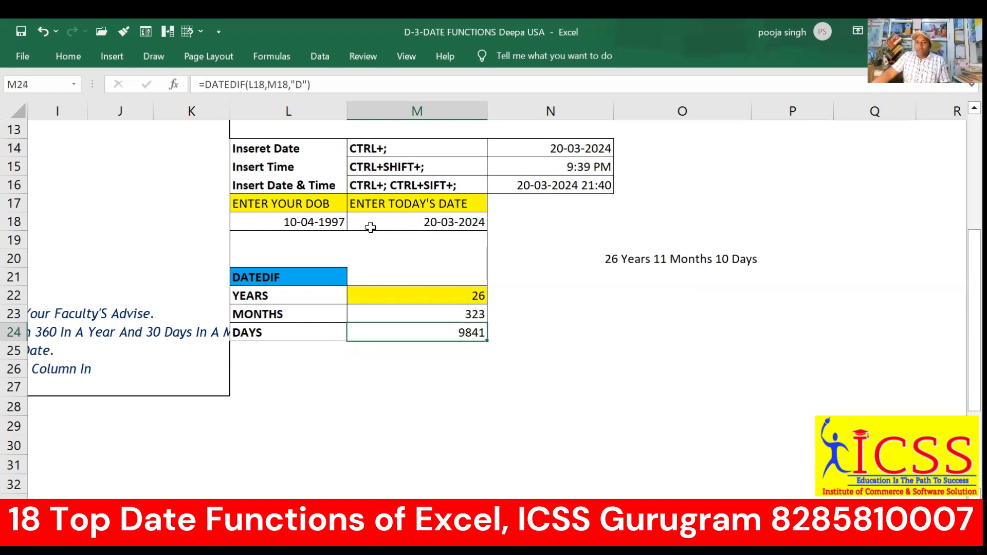
click(563, 334)
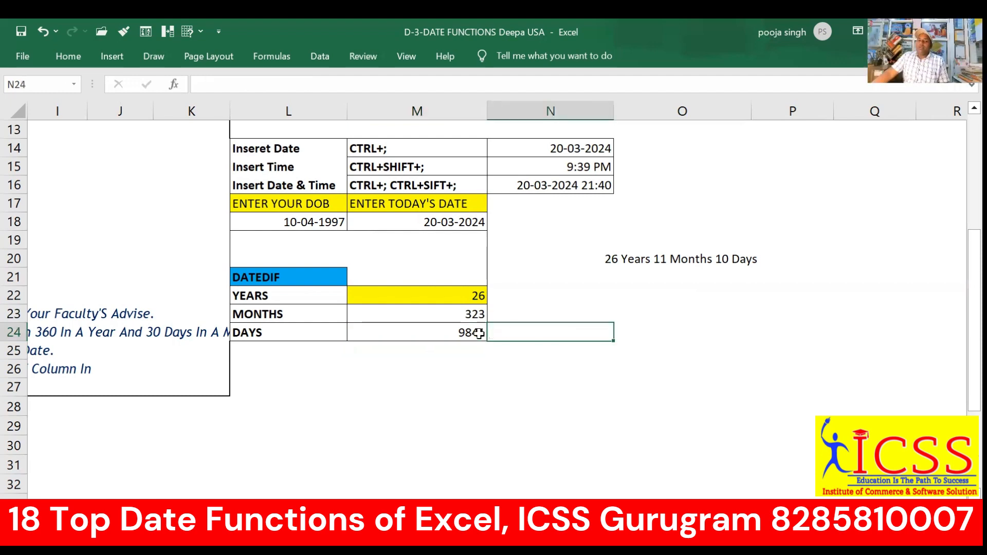
click(460, 334)
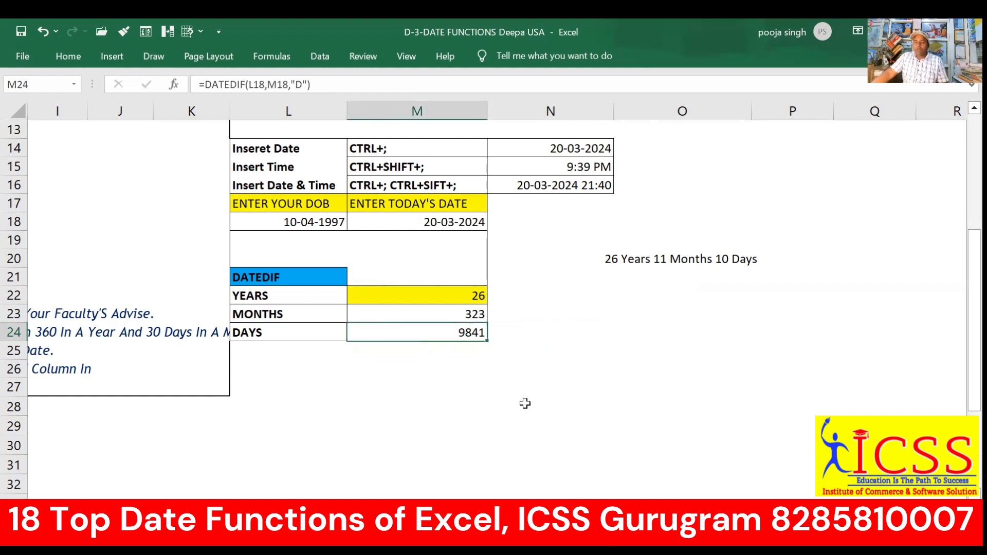
click(472, 314)
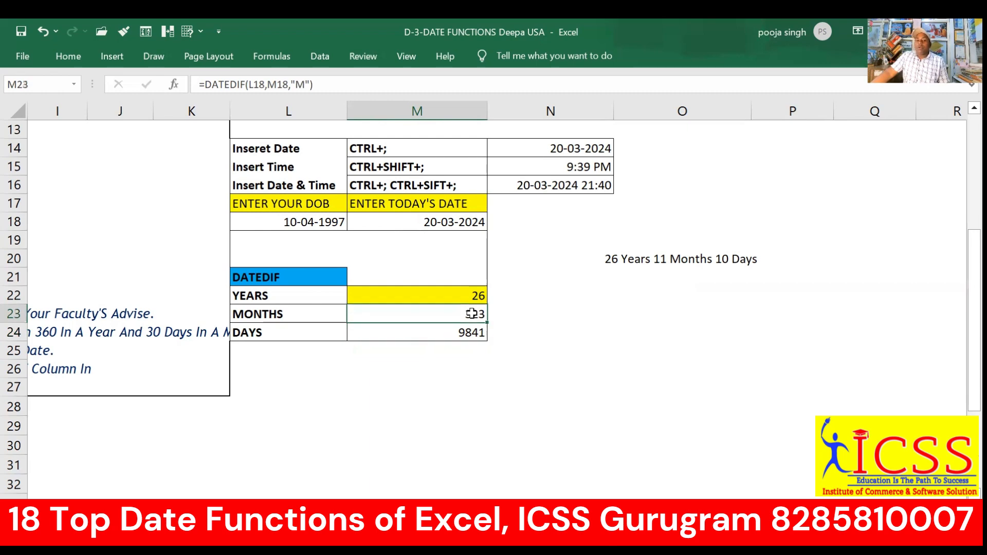
click(476, 293)
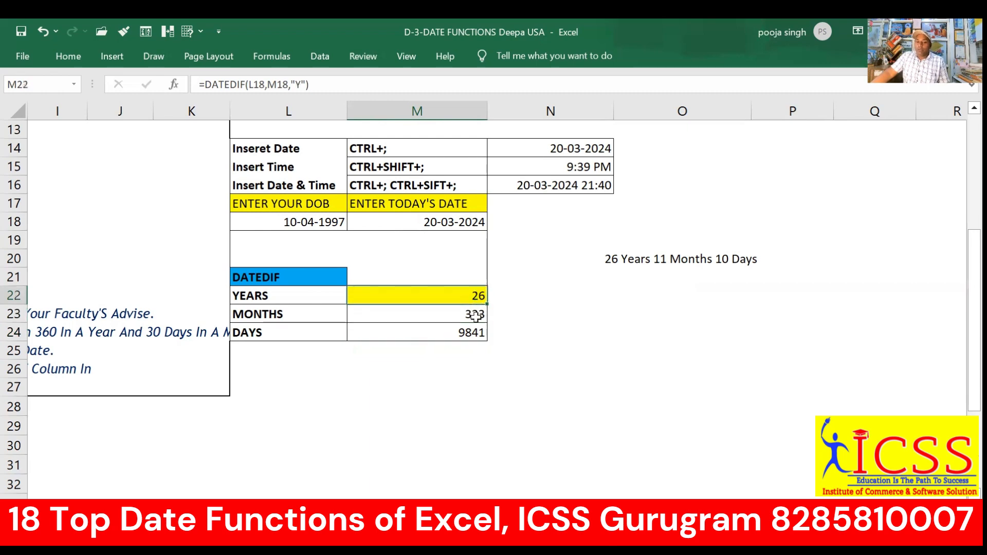
click(475, 315)
click(481, 333)
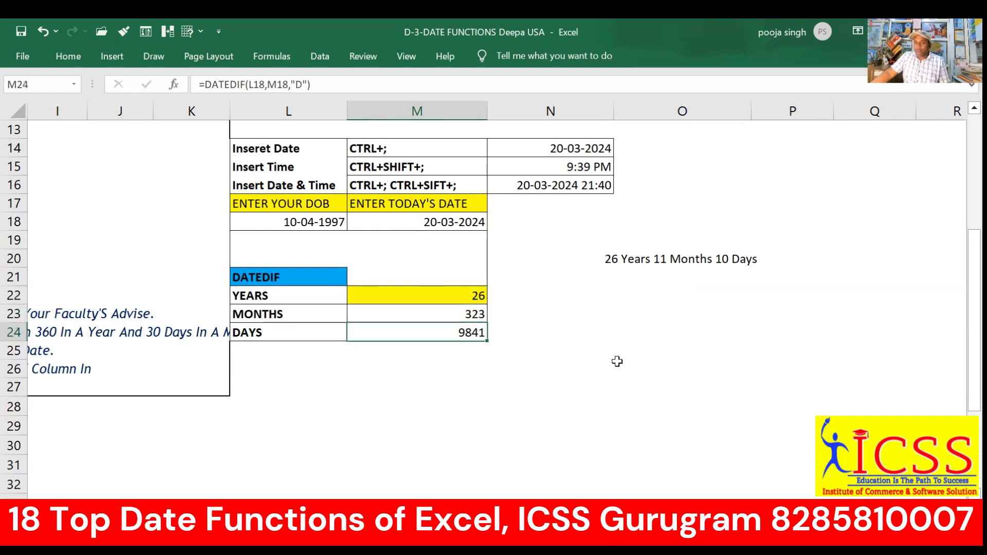
- Change the DATEDIF unit in the months formula in M23 to "YM" to count only months beyond the full years
double_click(475, 314)
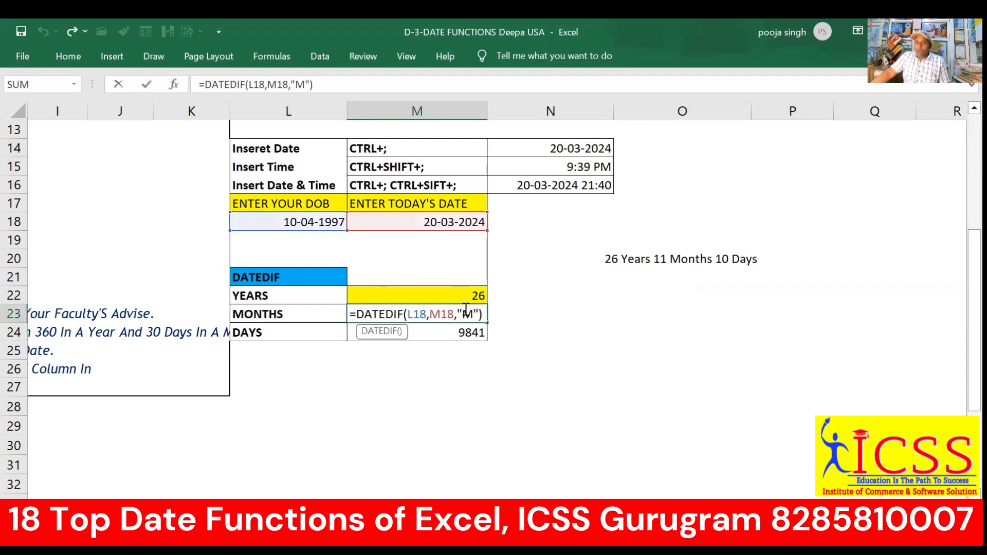
click(463, 311)
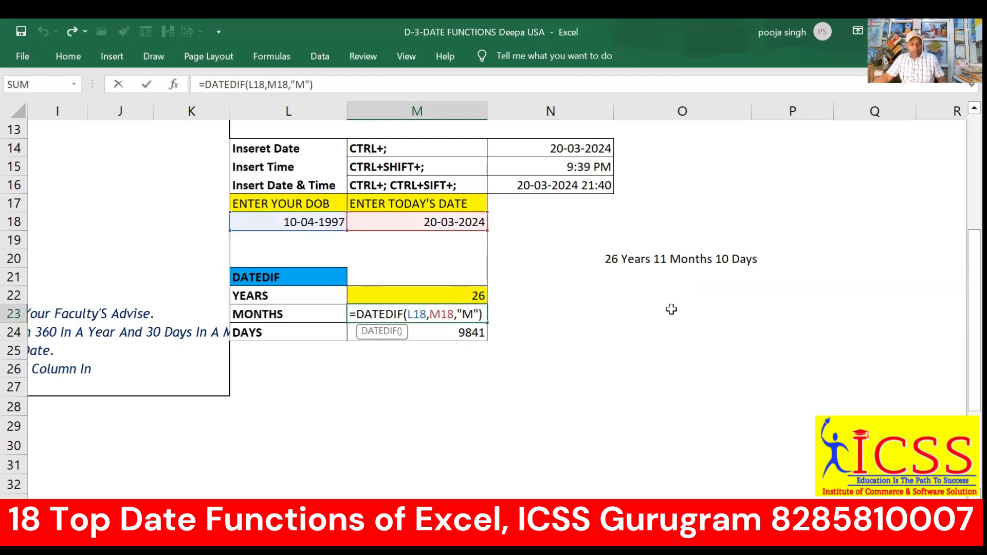
text(Y)
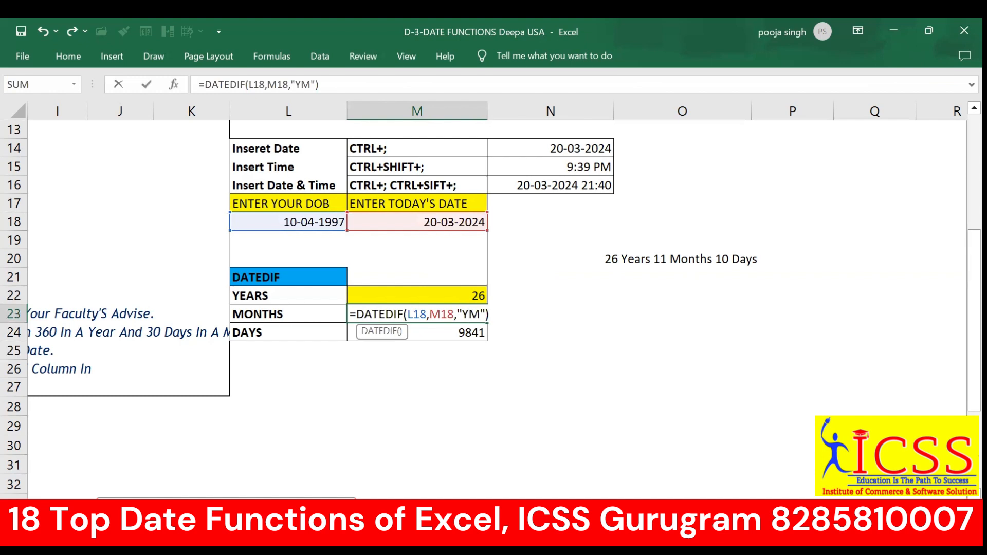
key(Return)
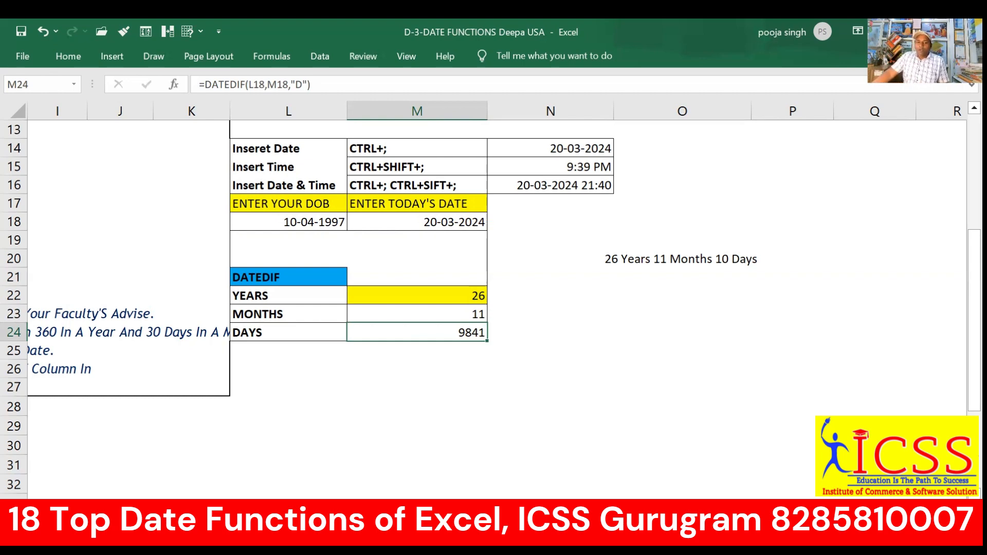
- Change the DATEDIF unit in the days formula in M24 to "MD" to count only days beyond the full months
click(456, 310)
click(471, 334)
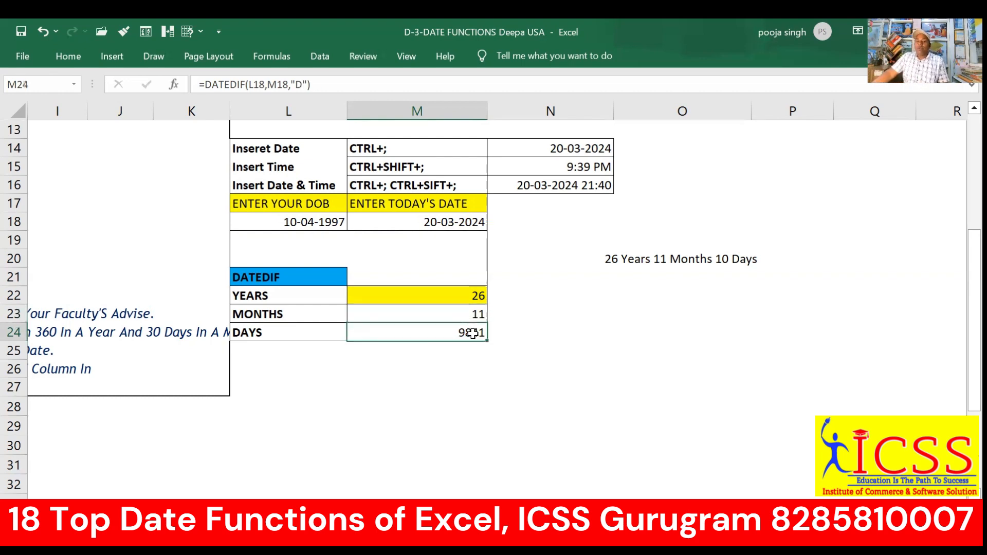
click(471, 314)
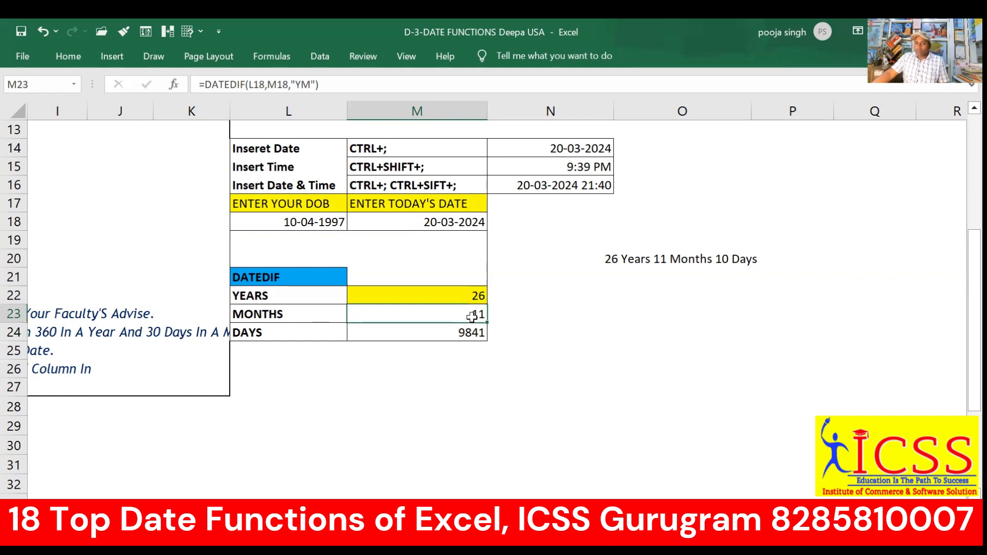
double_click(466, 332)
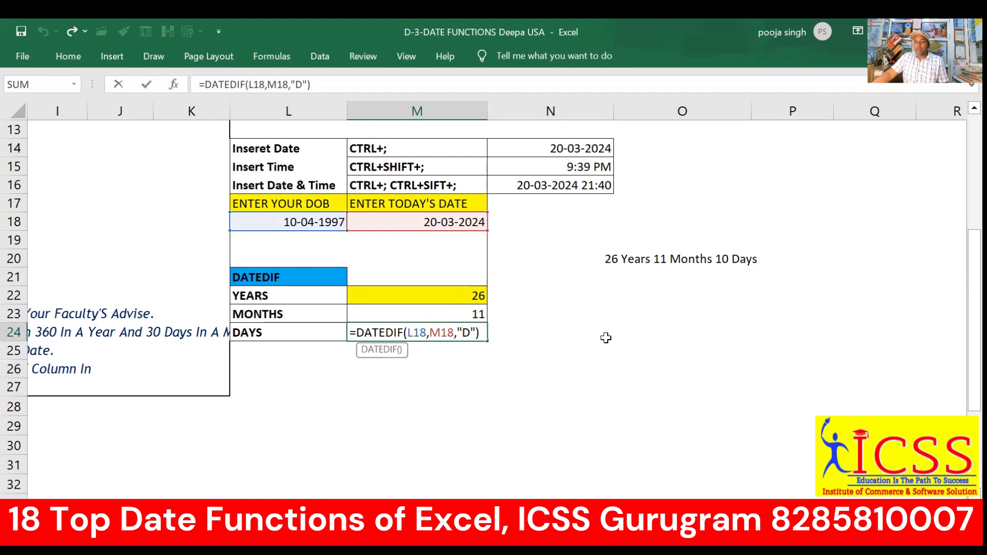
text(M)
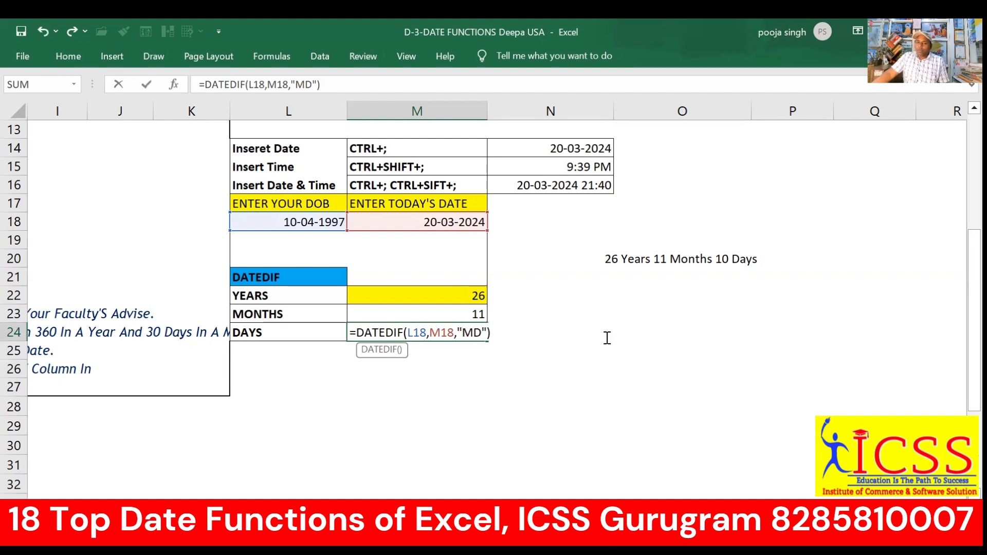
key(Return)
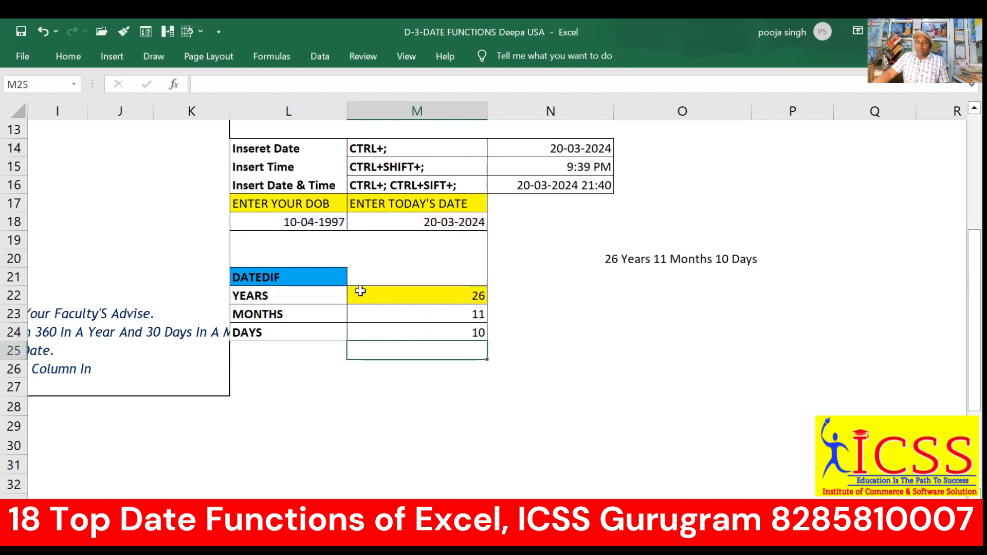
- Compare the years, months and days in M22:M24 with the combined age text and its formula in O20
drag(391, 291, 404, 325)
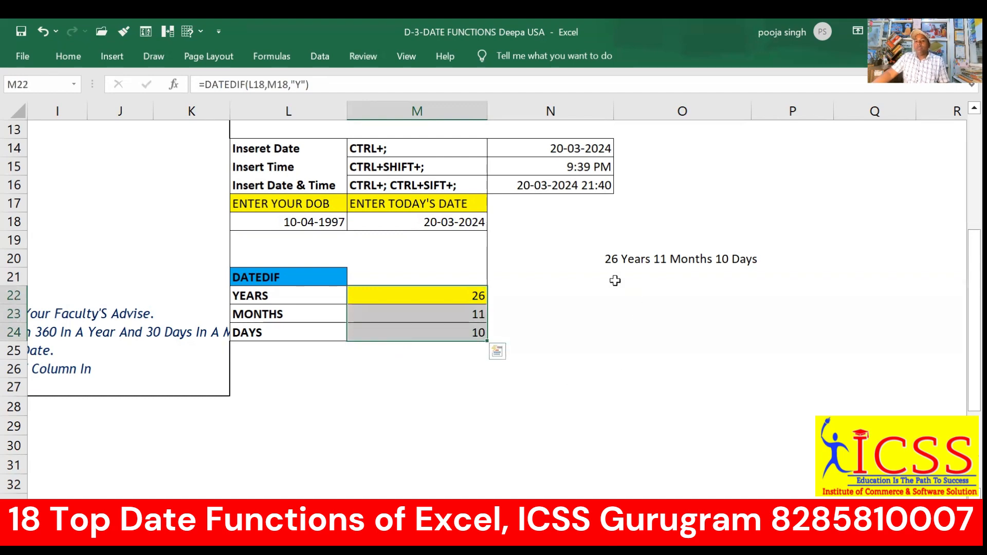
drag(577, 257, 771, 260)
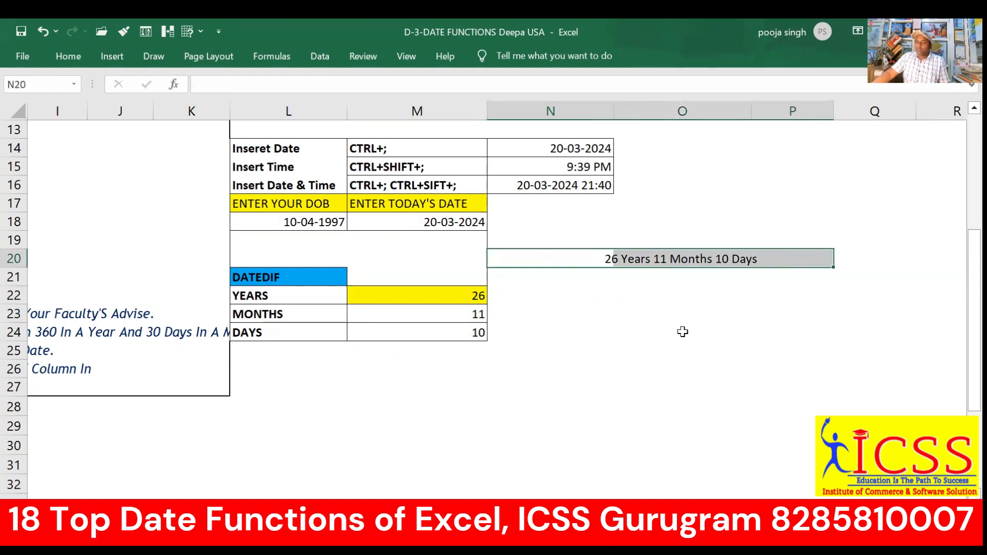
click(610, 260)
click(697, 260)
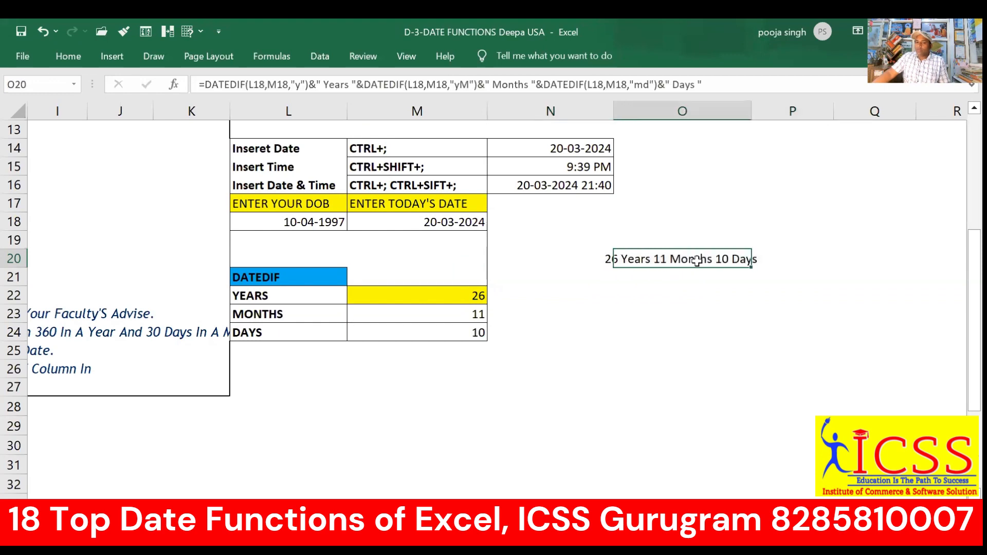
click(704, 367)
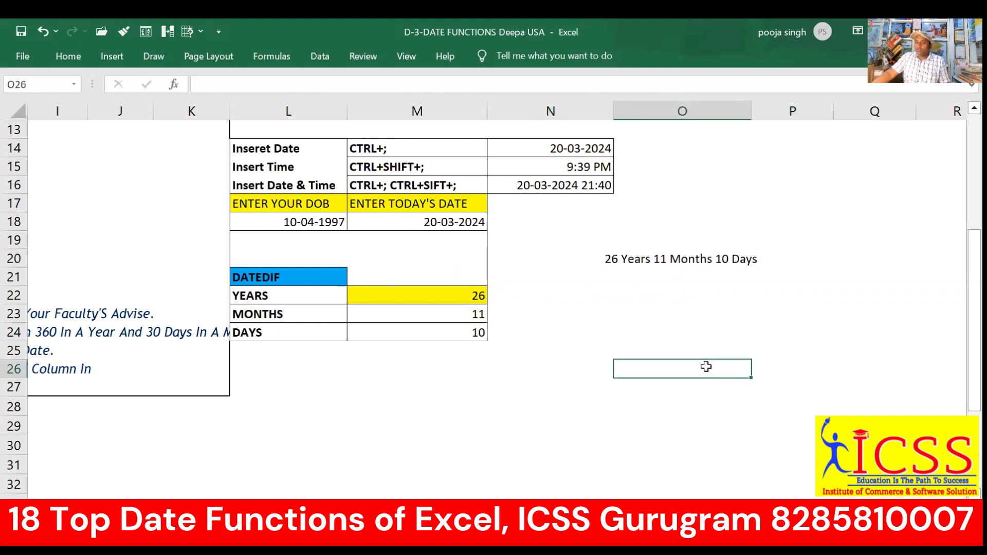
click(600, 258)
click(632, 258)
- Cut the combined age formula in O20 down to =DATEDIF(L18,M18,"y")
double_click(633, 259)
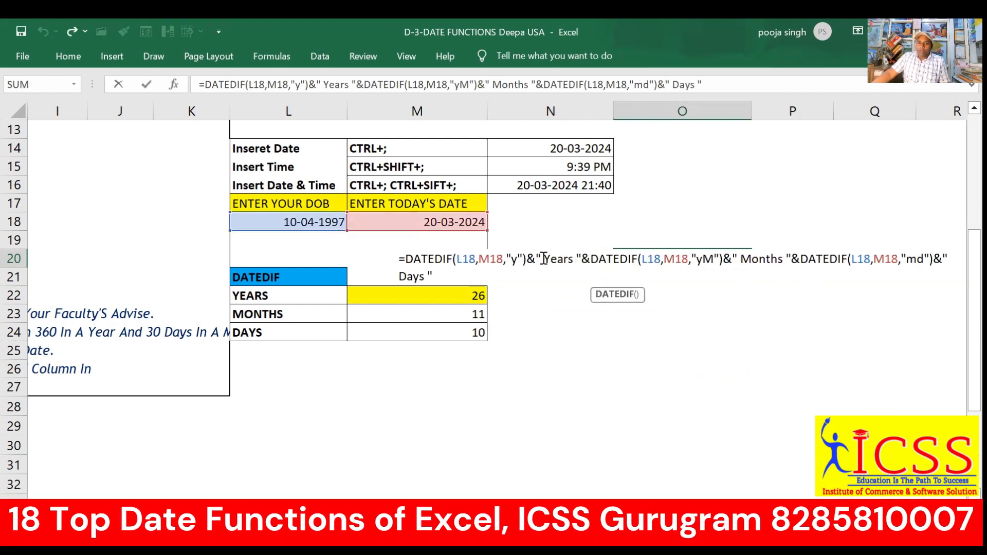
drag(525, 258, 967, 271)
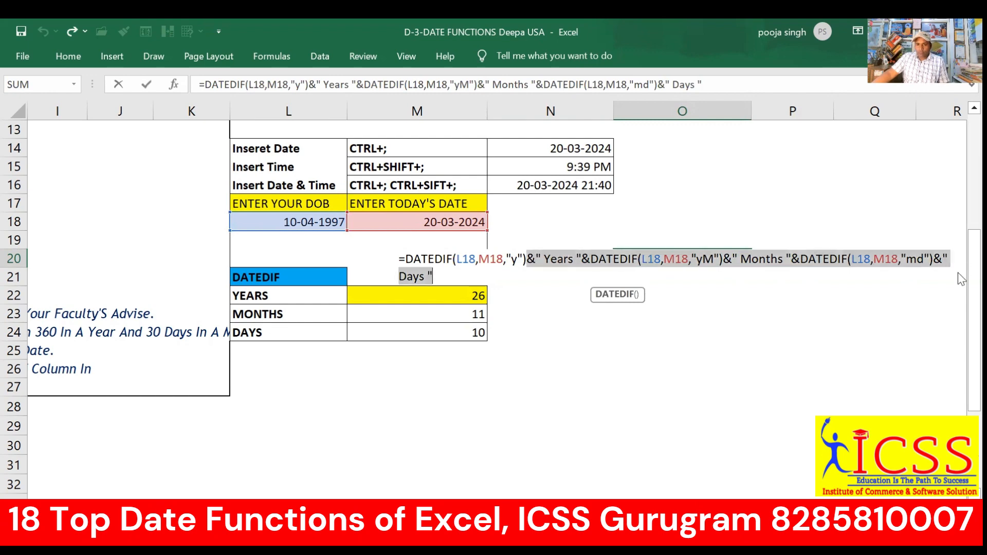
key(BackSpace)
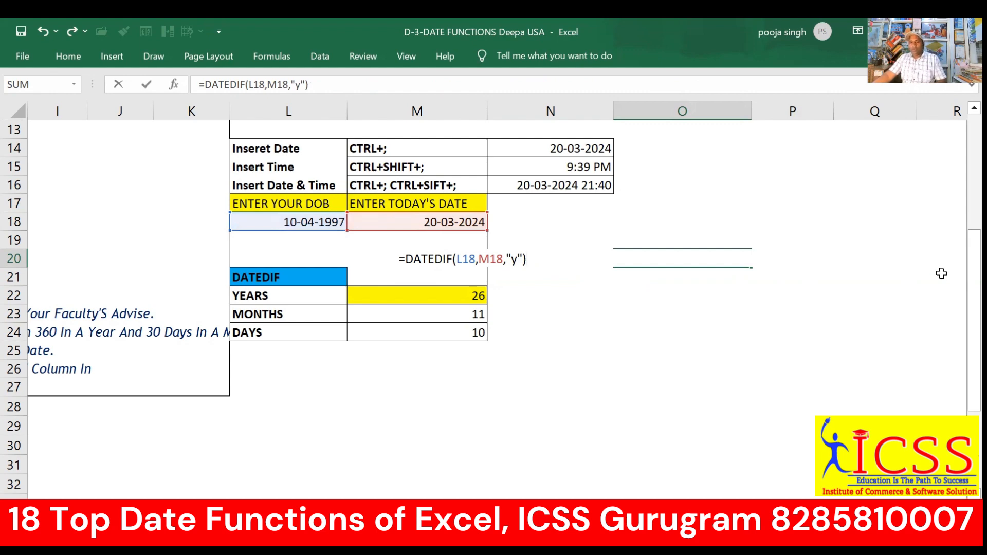
key(Return)
click(674, 257)
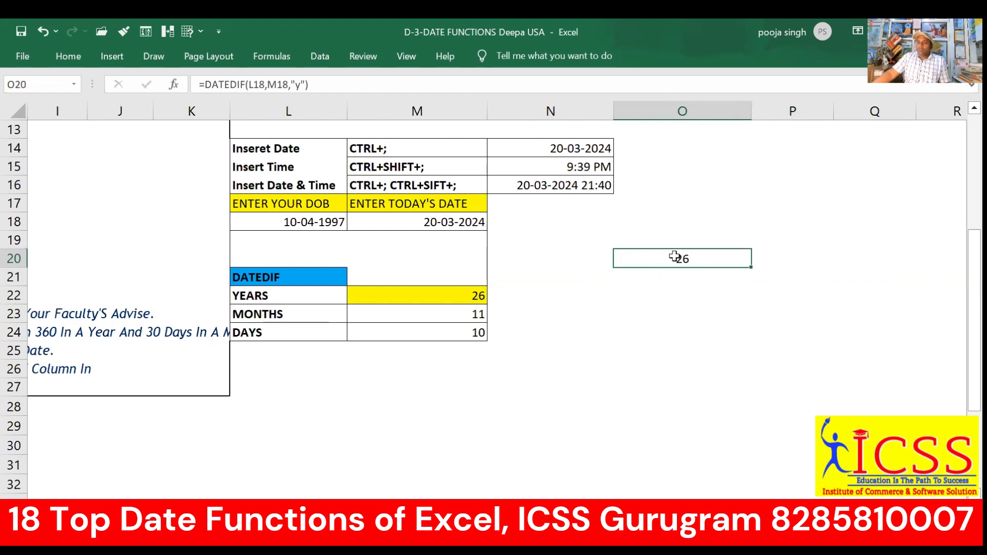
- Append the text label &"YEARS" to the DATEDIF formula in O20
click(821, 256)
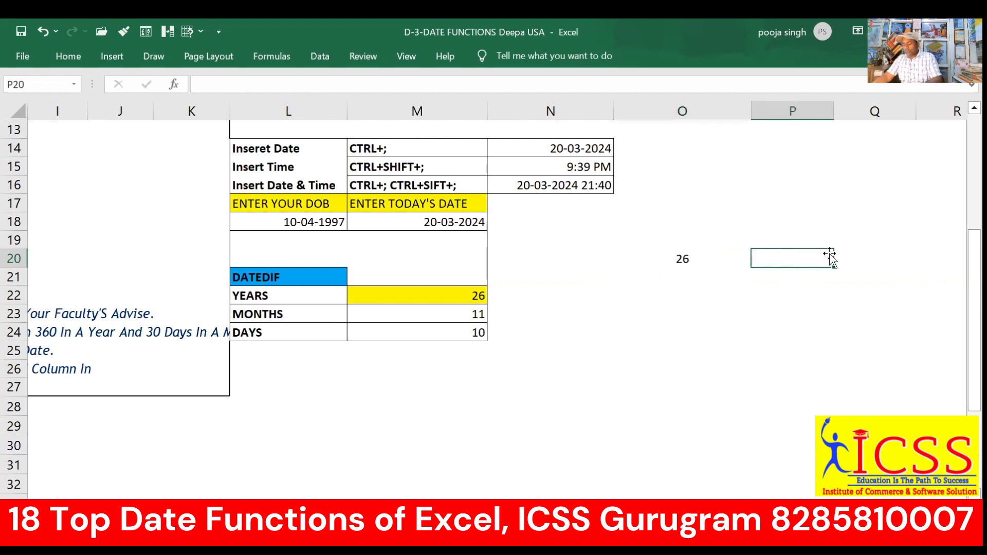
key(Right)
key(Right)
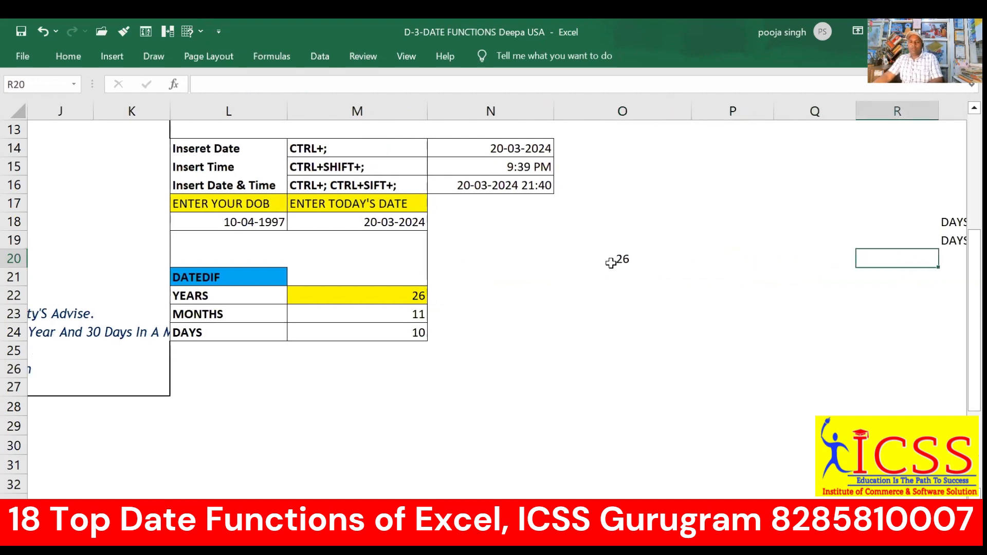
click(610, 262)
double_click(620, 257)
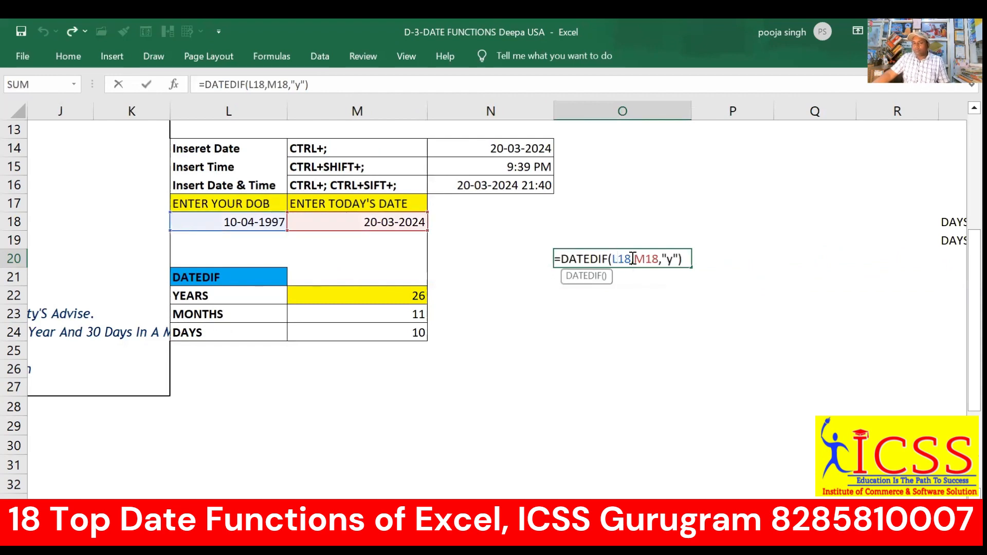
drag(561, 259, 683, 260)
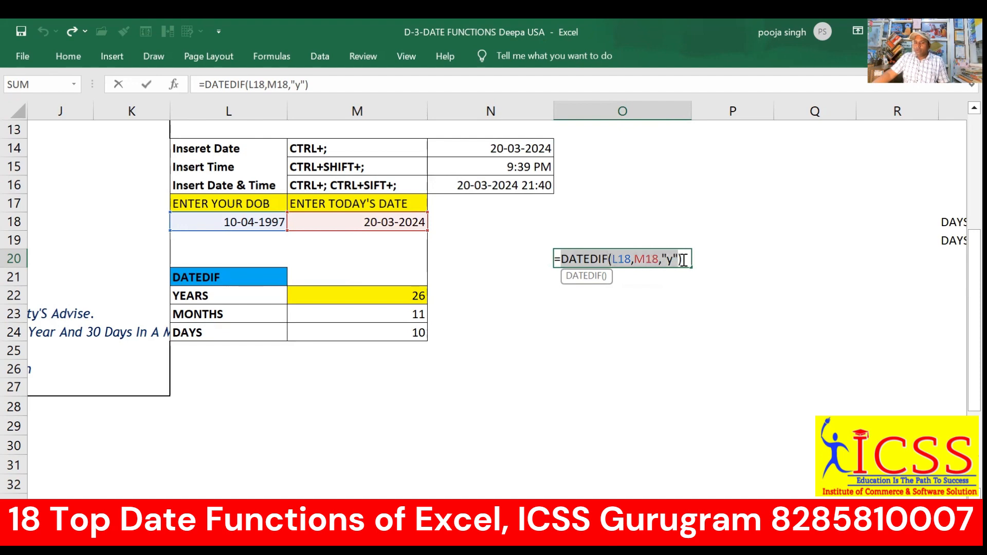
click(685, 257)
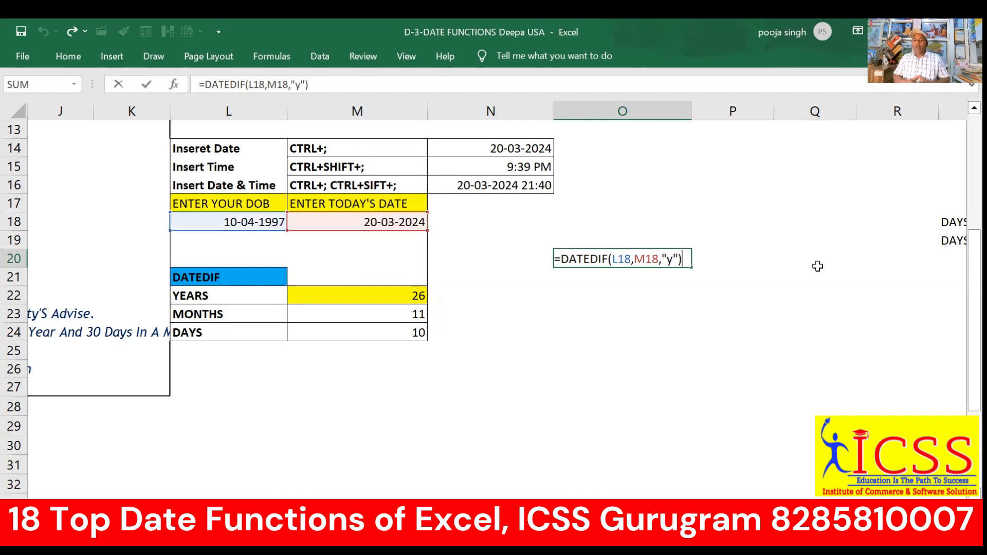
text(&)
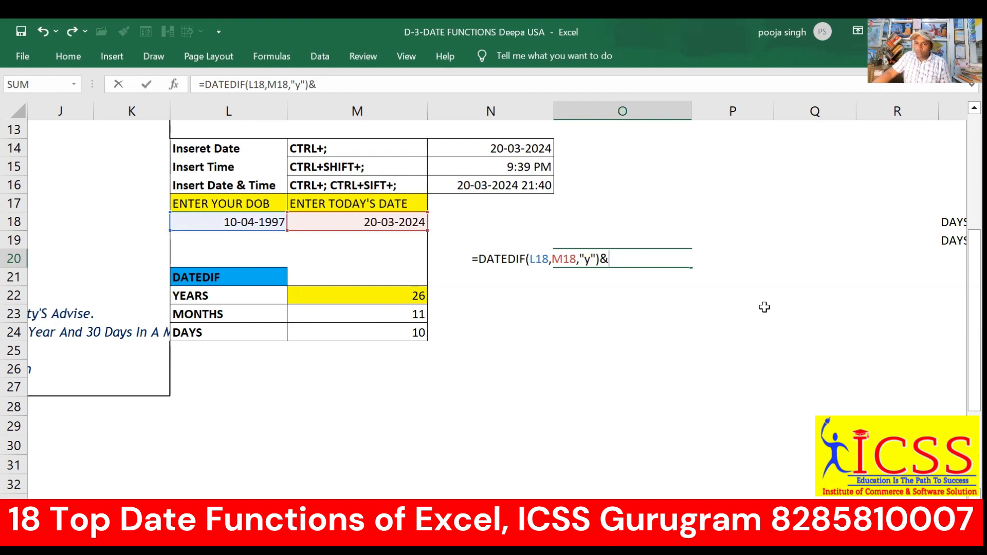
text(")
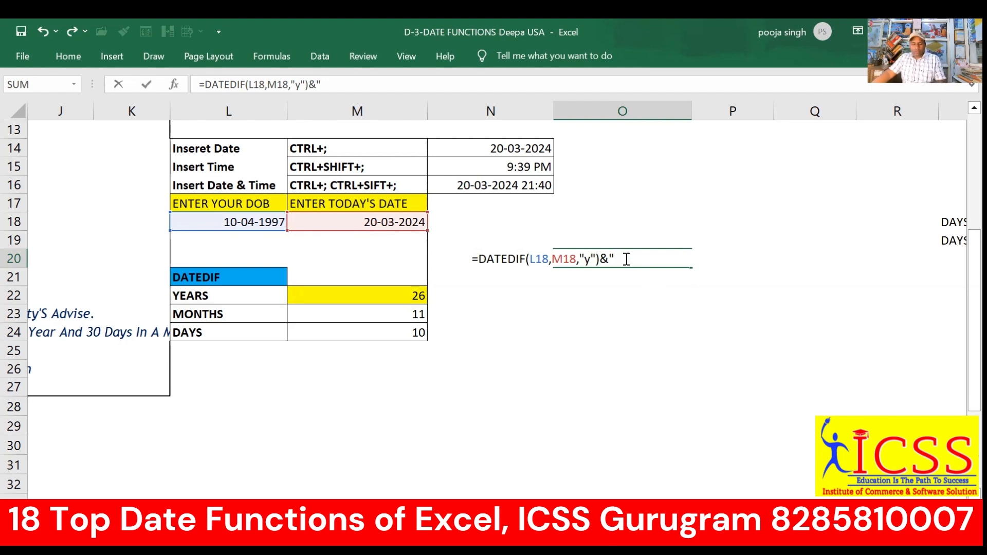
text(y)
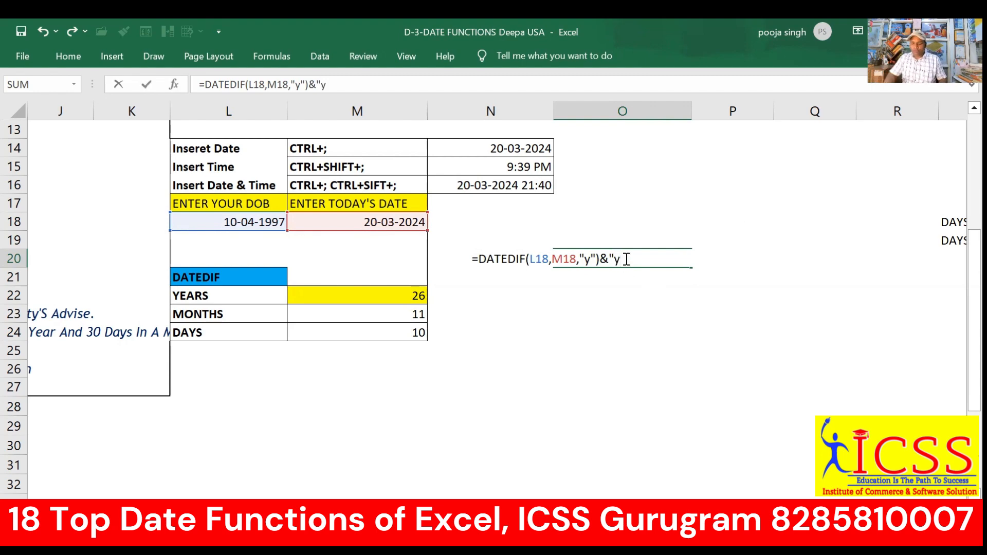
key(BackSpace)
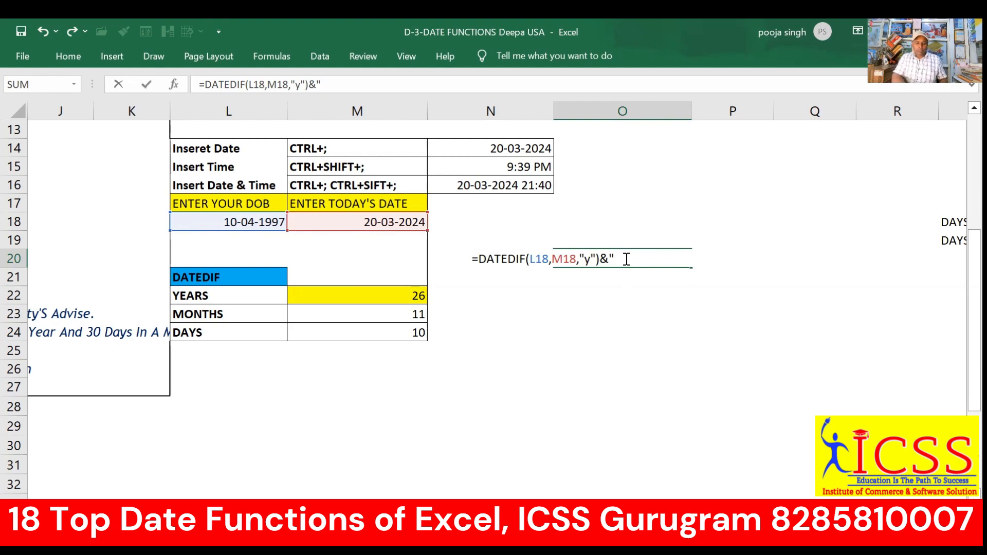
text(YYES)
key(BackSpace)
key(BackSpace)
key(BackSpace)
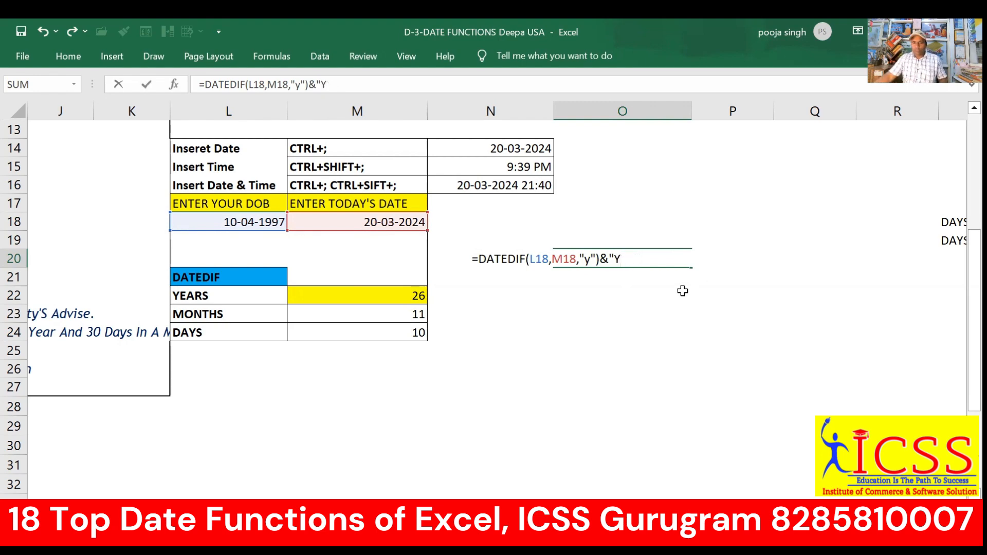
text(ES")
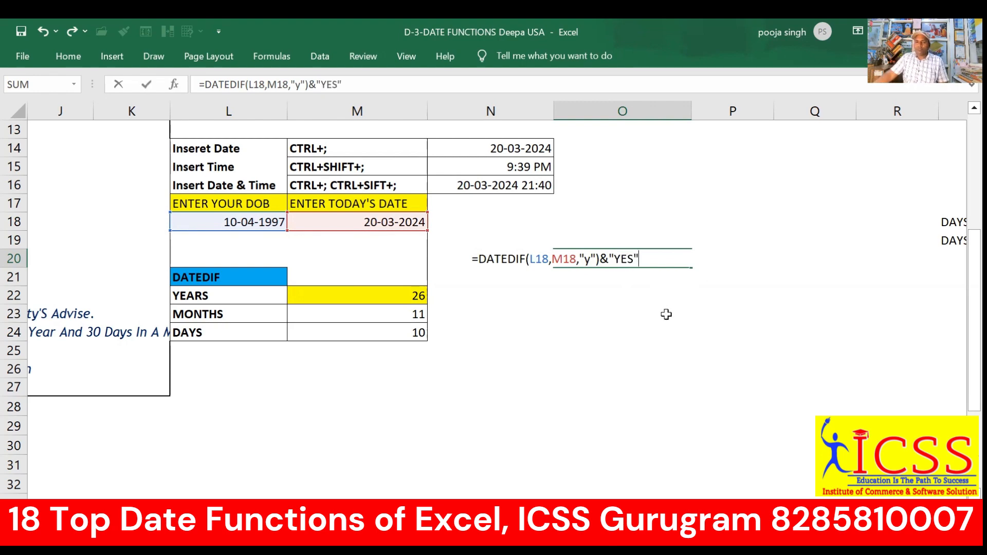
click(629, 259)
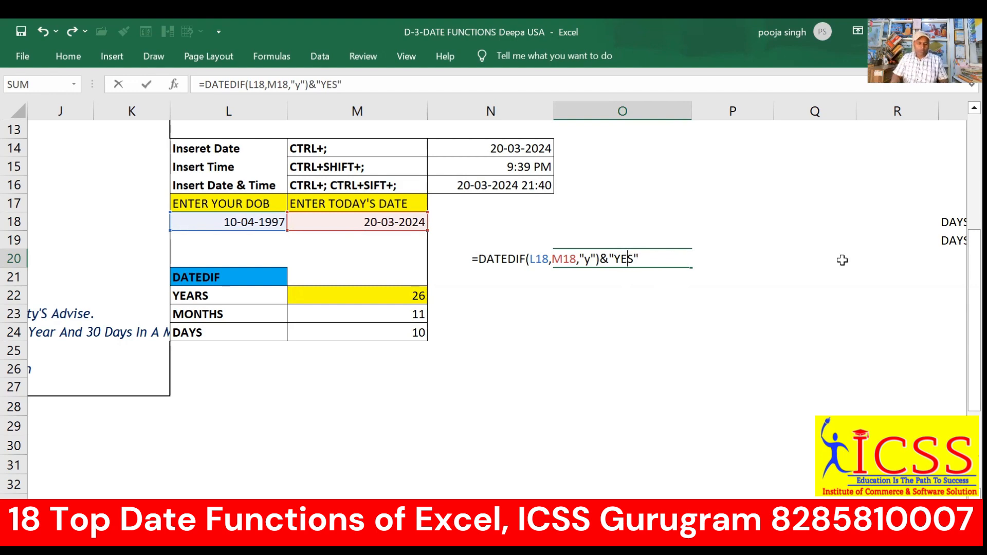
text(AR)
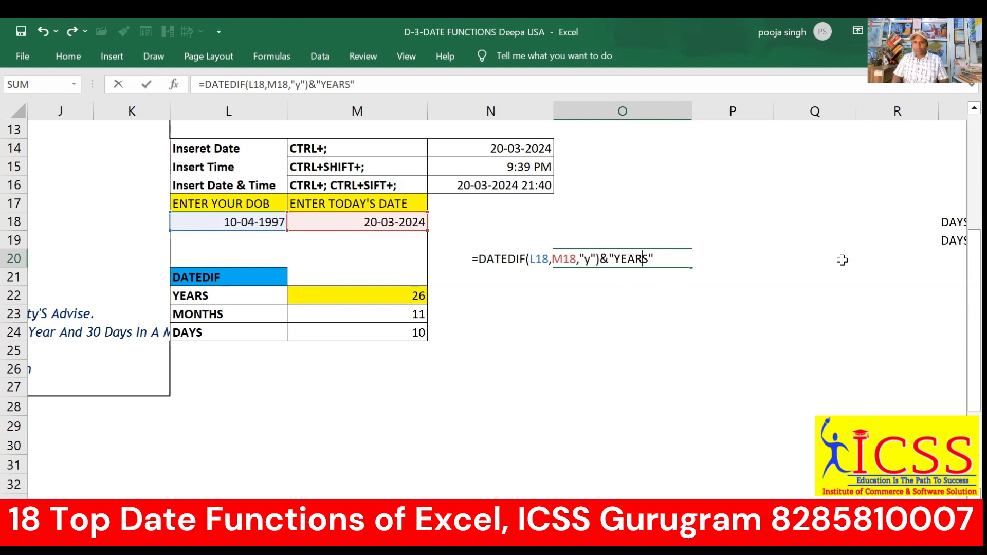
key(Return)
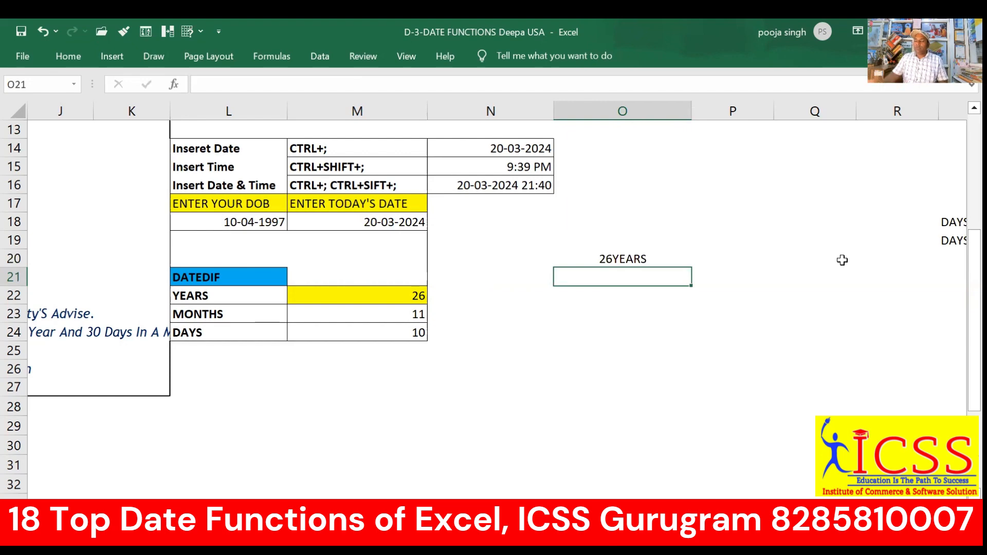
- Add a space before and after YEARS inside the quotation marks of the O20 formula
double_click(639, 259)
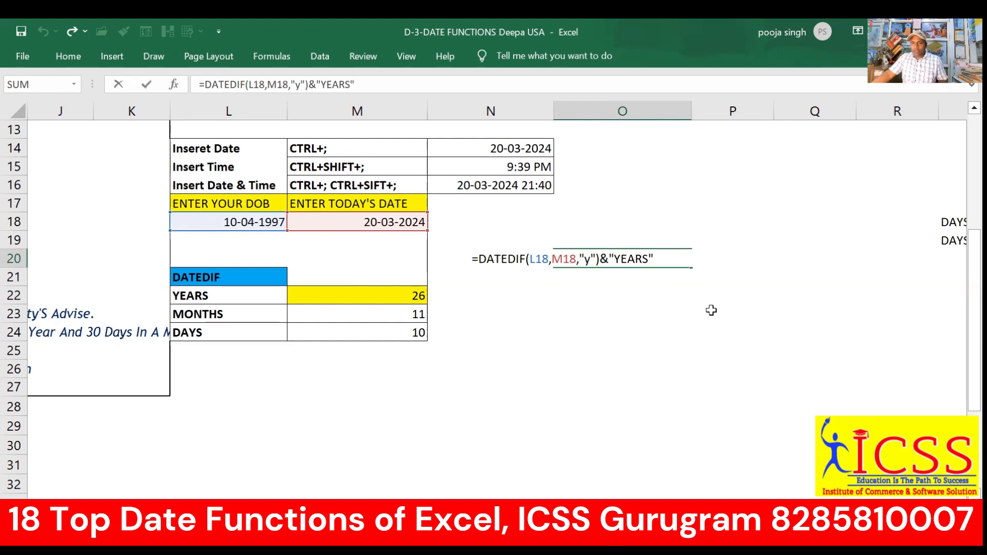
click(652, 258)
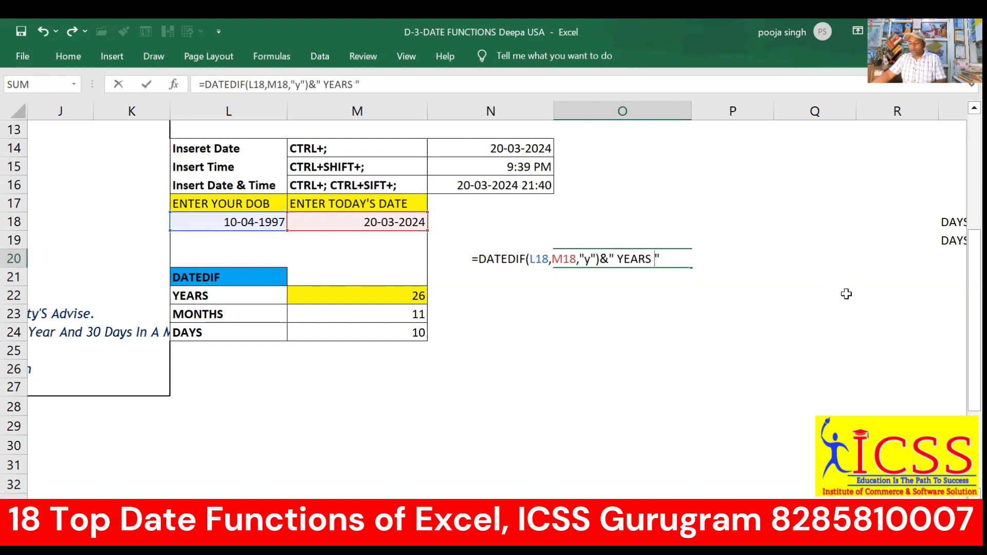
key(Return)
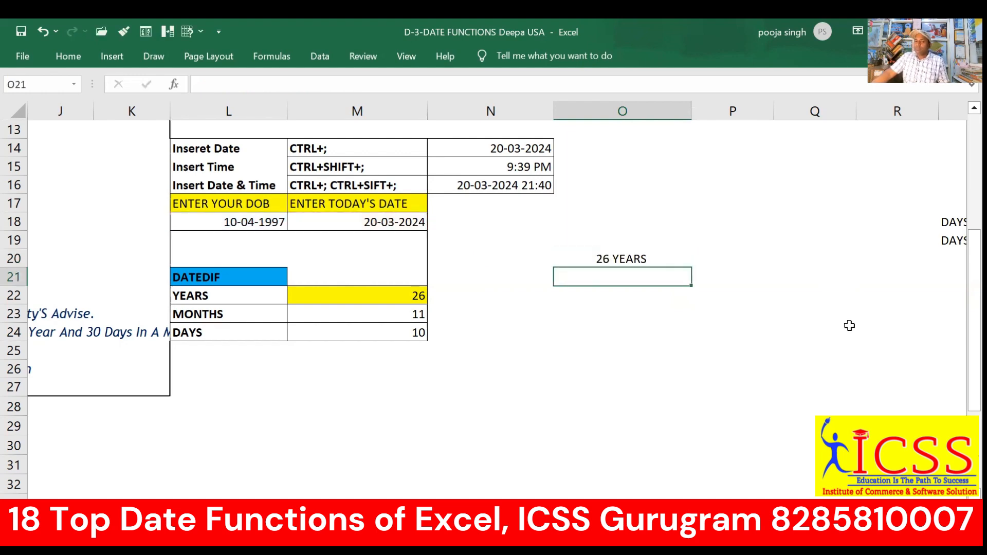
- Examine the years DATEDIF formula in O20 and its YEARS text label without changing it
double_click(623, 257)
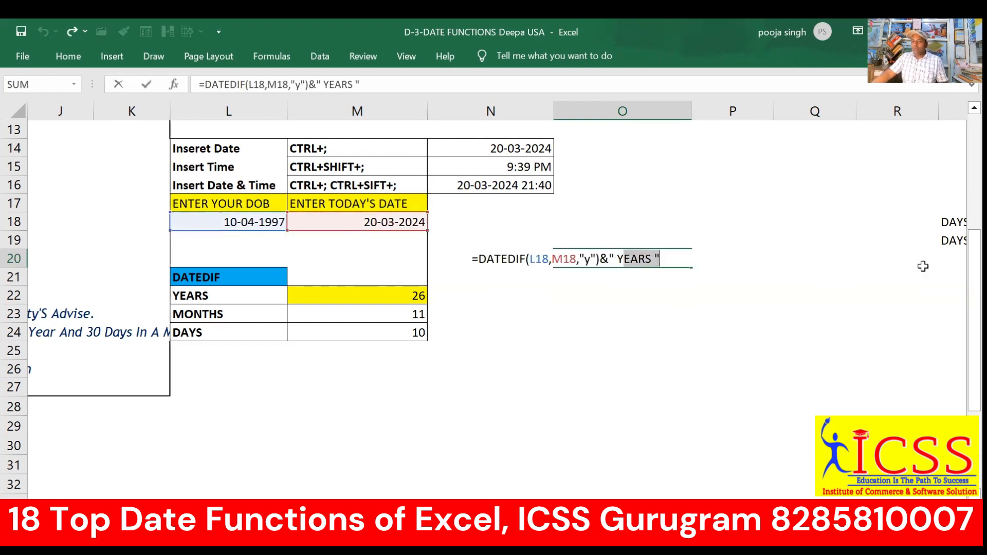
key(Escape)
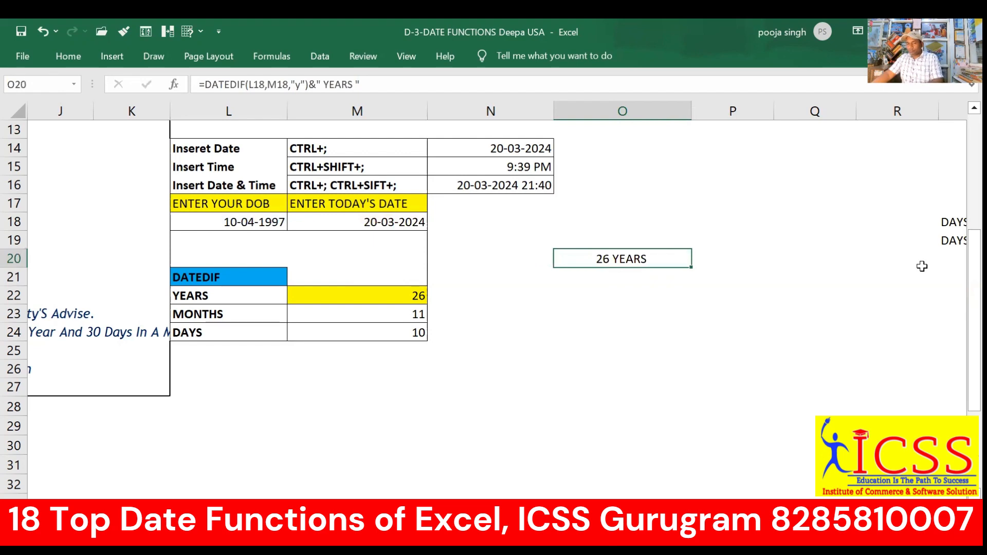
key(Right)
key(Right)
key(Right)
key(Right)
key(Right)
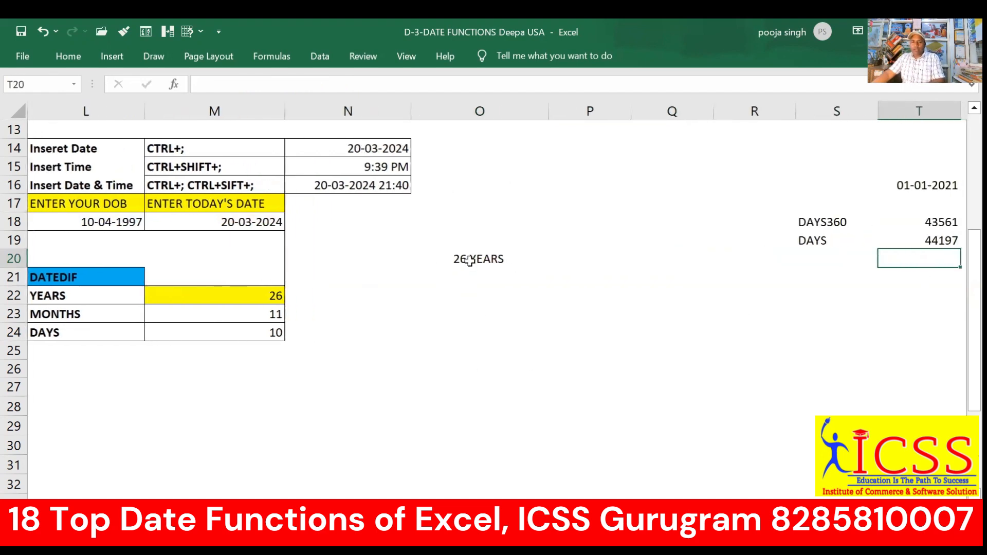
double_click(468, 259)
drag(517, 258, 336, 257)
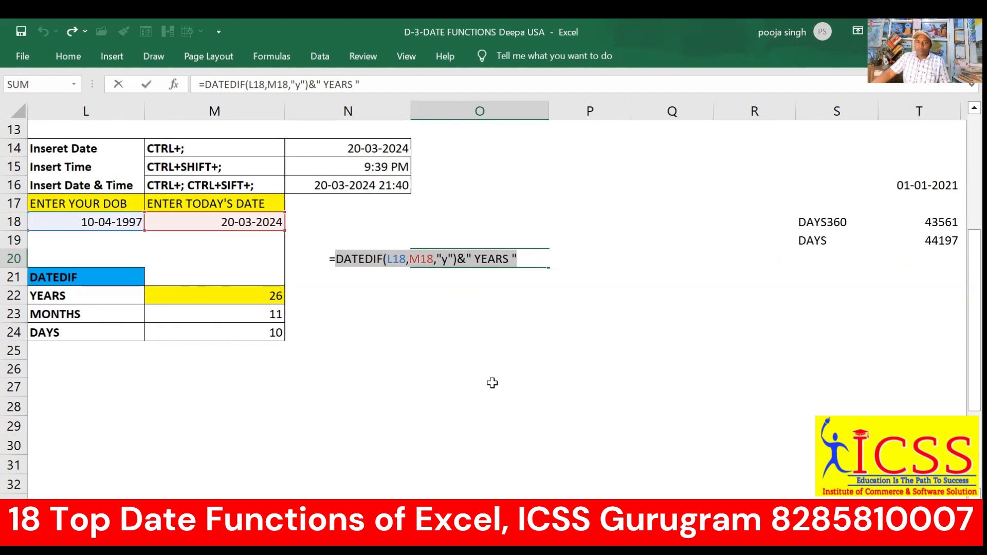
click(528, 254)
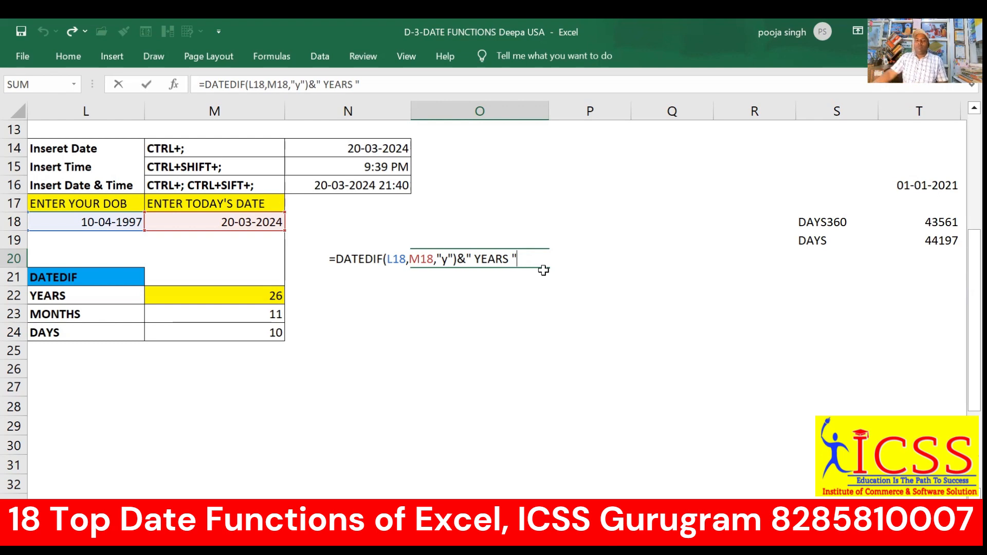
drag(520, 259, 391, 255)
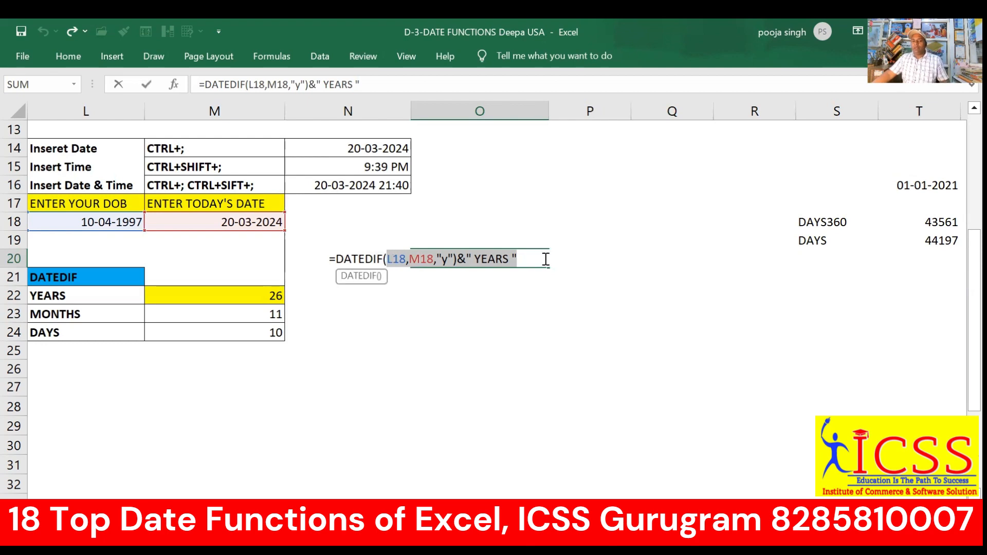
key(ctrl+Return)
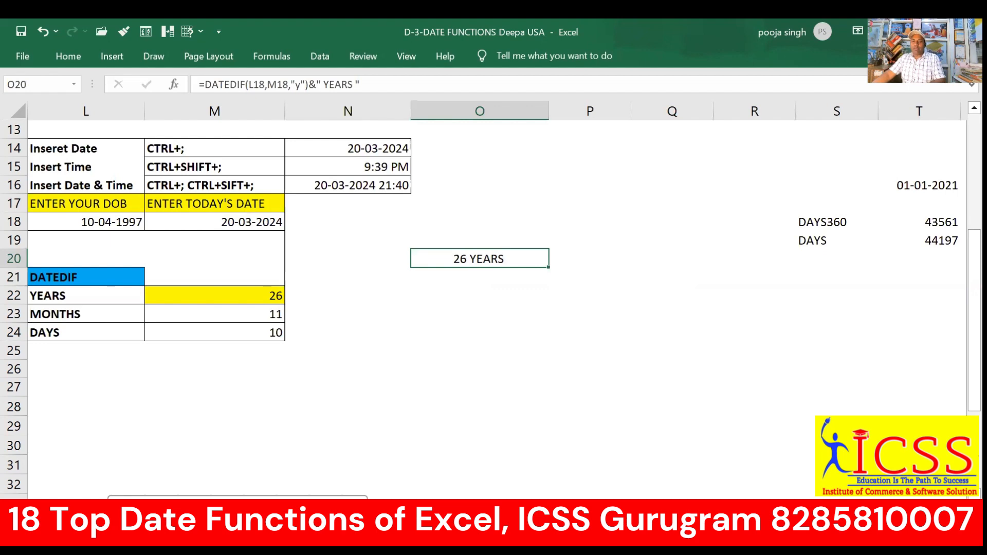
key(Down)
key(Down)
key(Up)
key(Up)
key(Up)
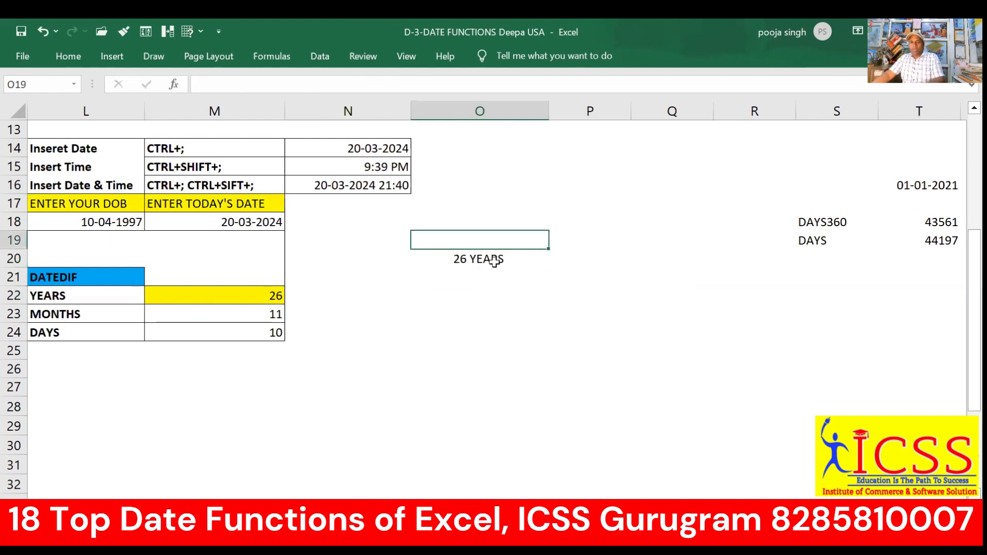
- Clear O20 and enter the formula =DATEDIF(L18,M18,"Y") in it
click(474, 259)
key(Delete)
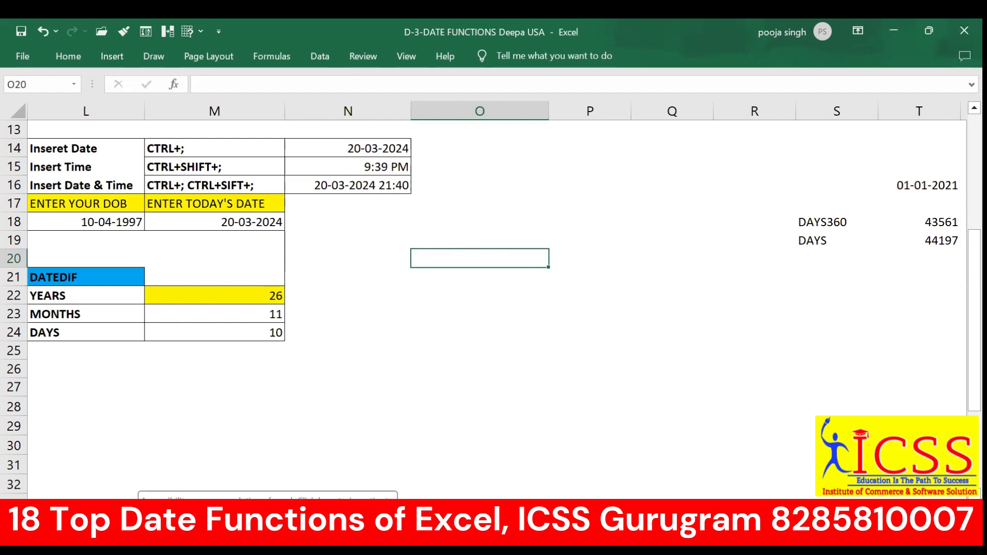
text(=)
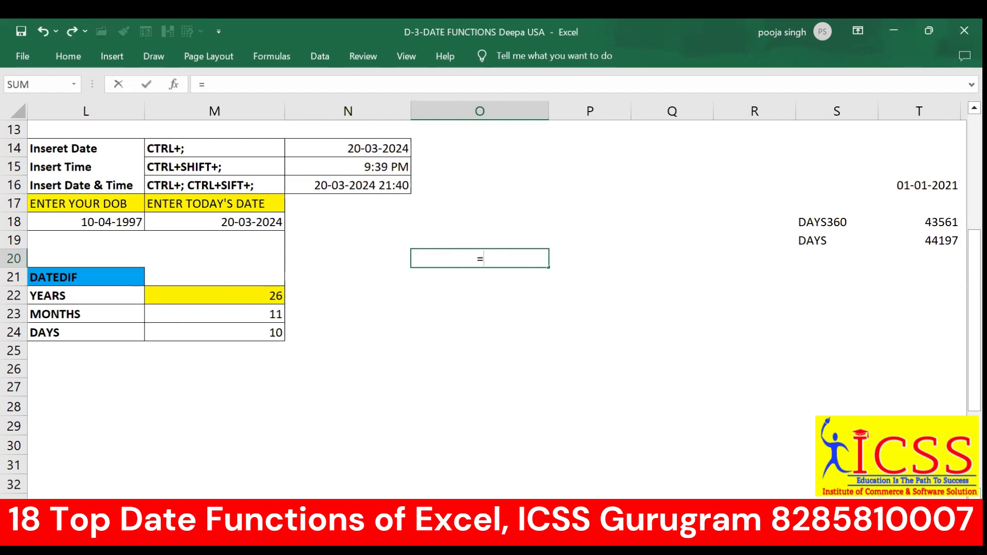
text(DATED)
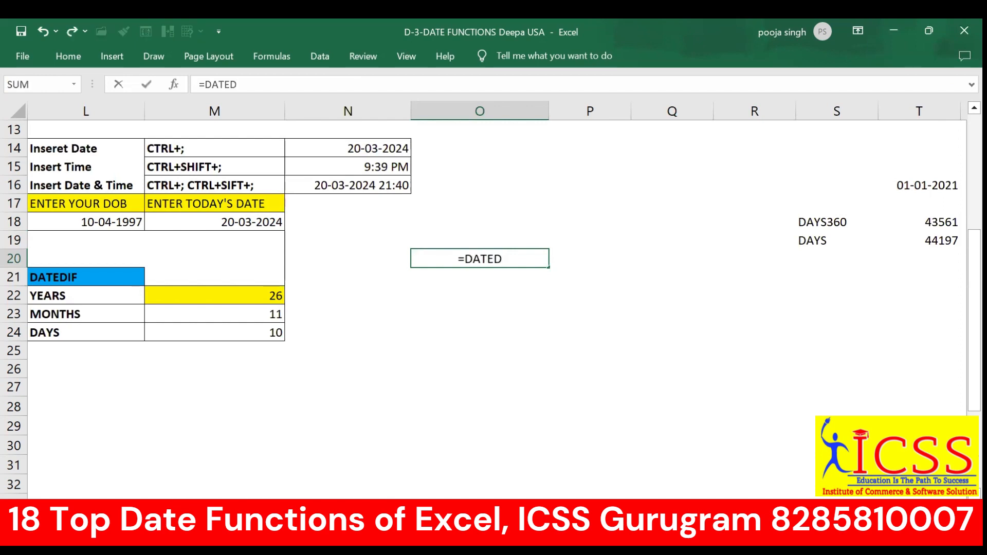
text(IF)
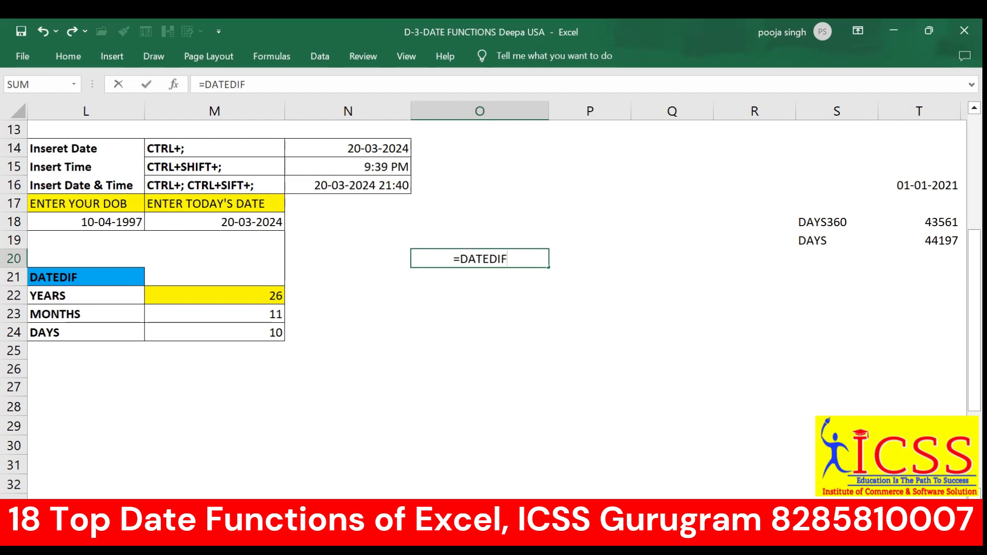
text(()
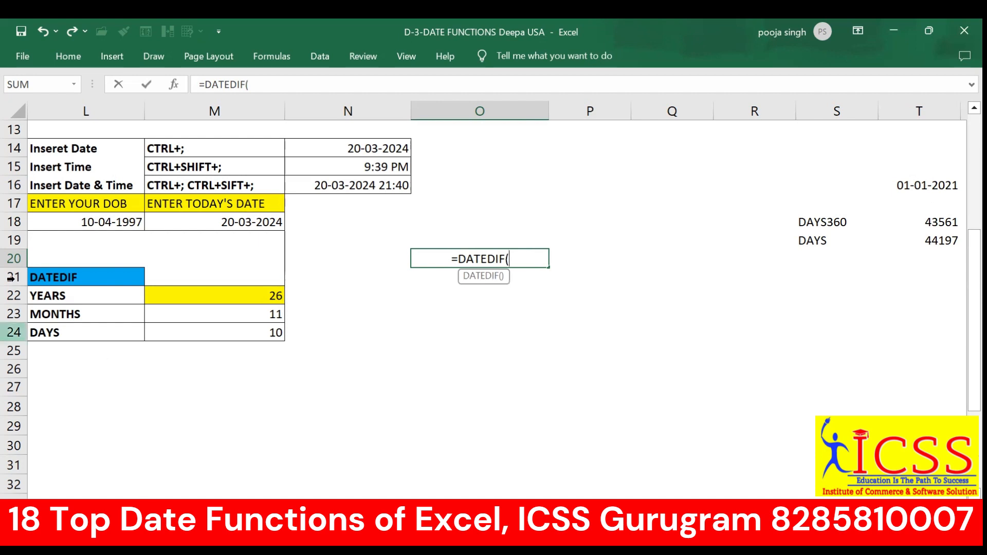
click(110, 227)
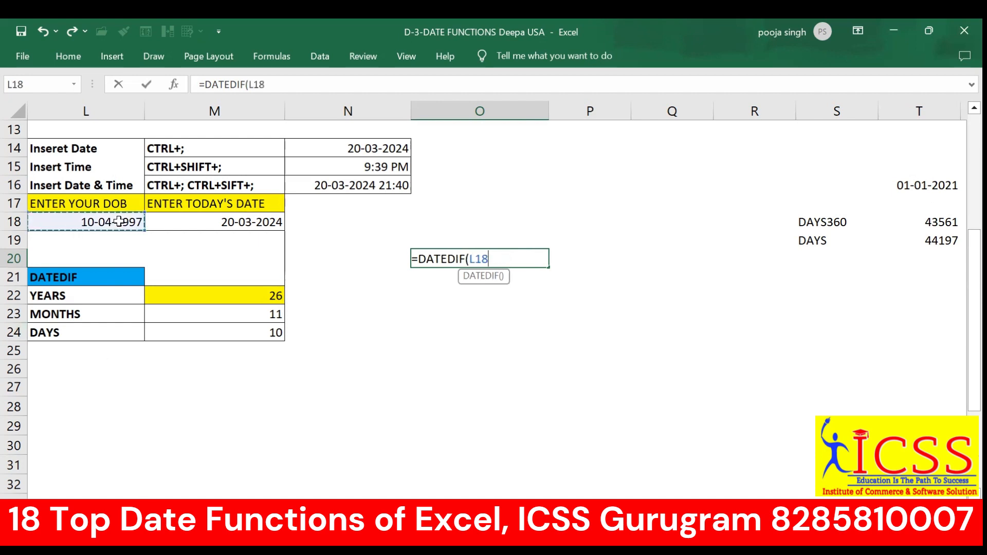
text(,)
click(167, 221)
text(,)
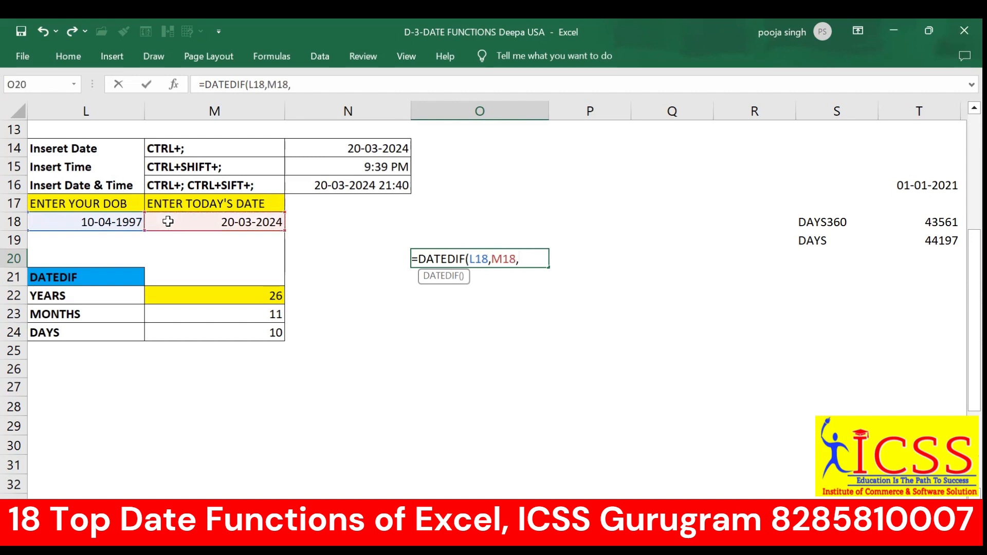
text("Y")
key(Return)
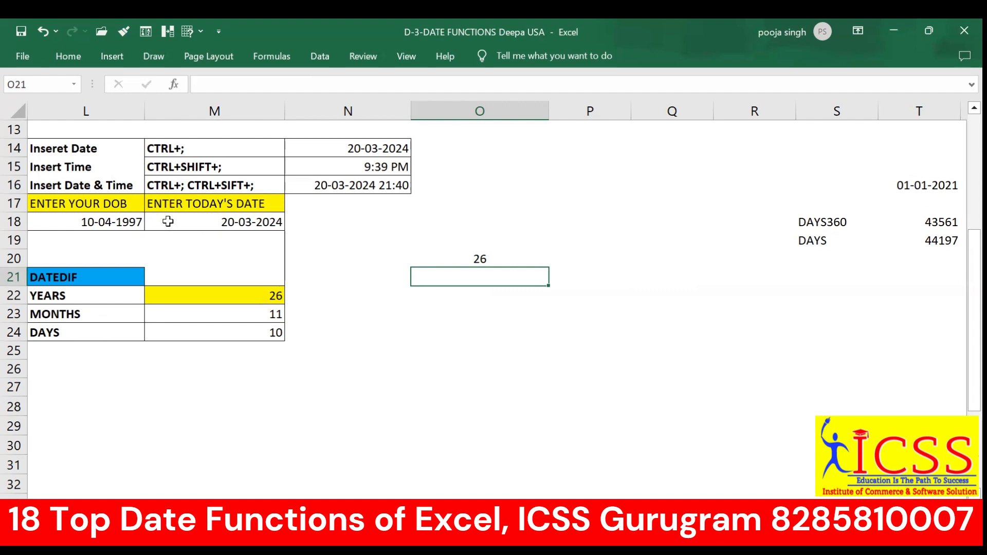
- Append the text label &"YEARS" to the DATEDIF formula in O20
click(481, 258)
double_click(481, 255)
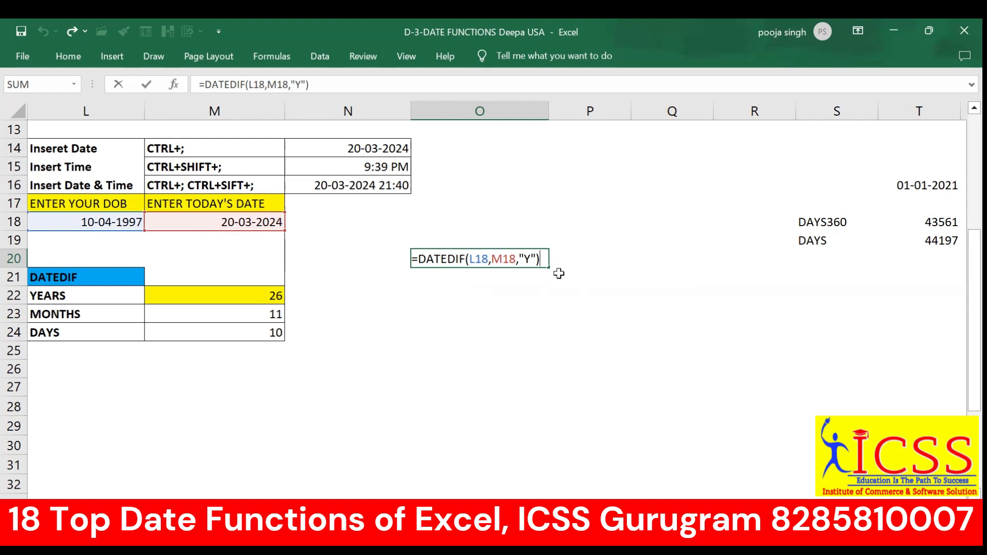
text(&)
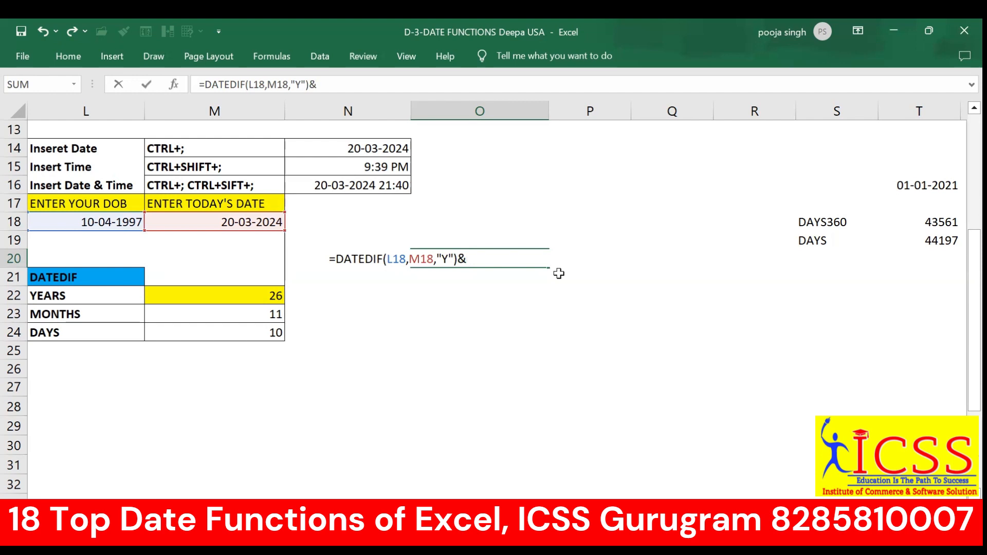
text("YEARS)
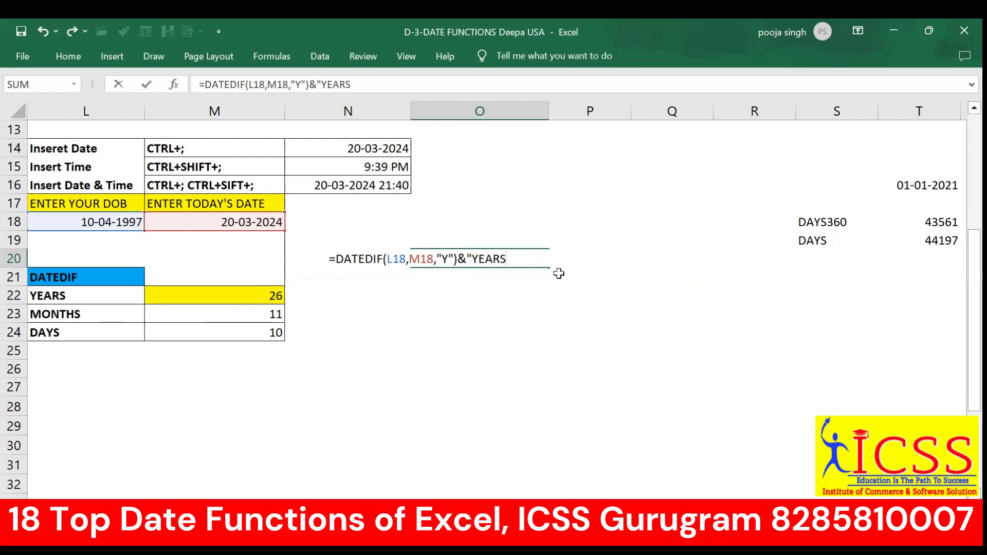
text(")
key(Return)
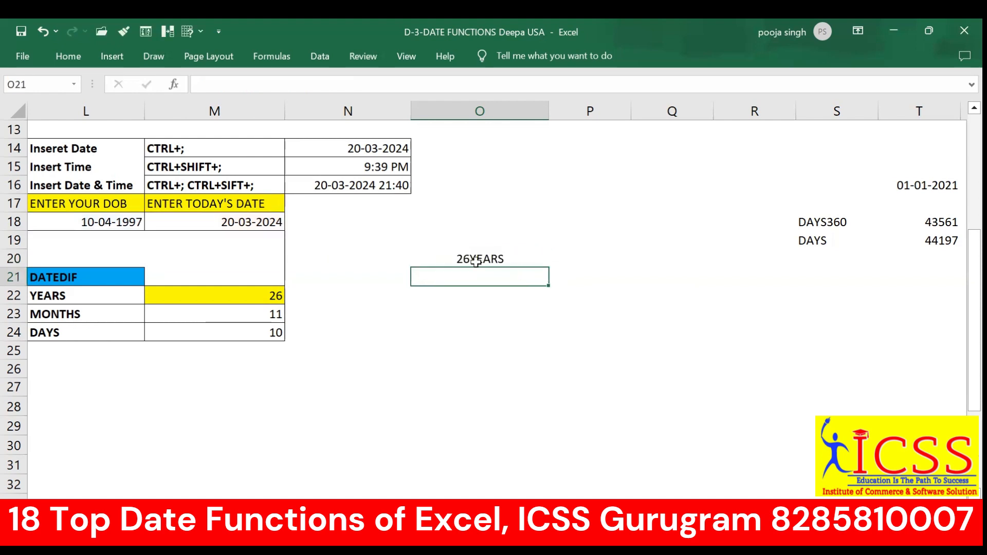
- Insert a space before and after YEARS inside the quotation marks of the O20 formula
double_click(472, 261)
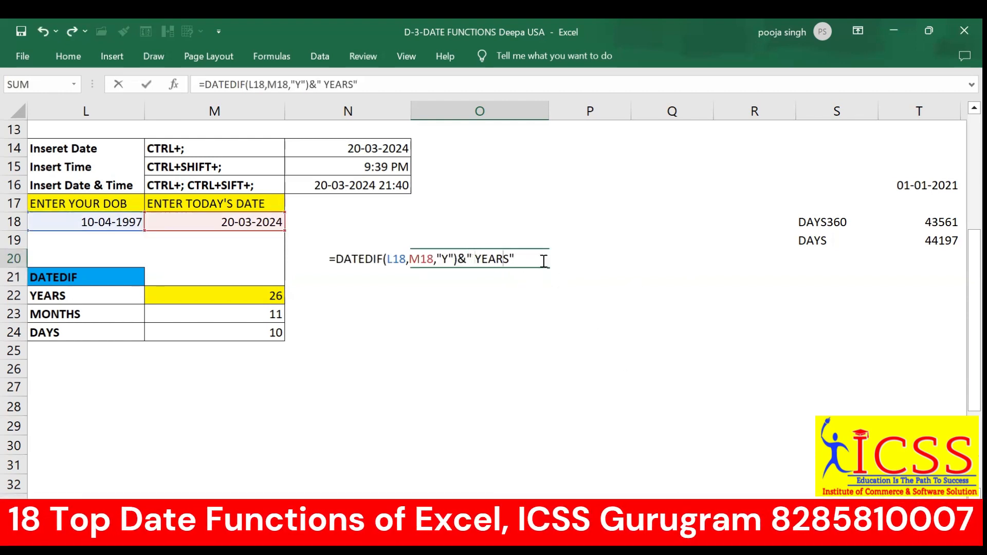
key(Right)
key(Return)
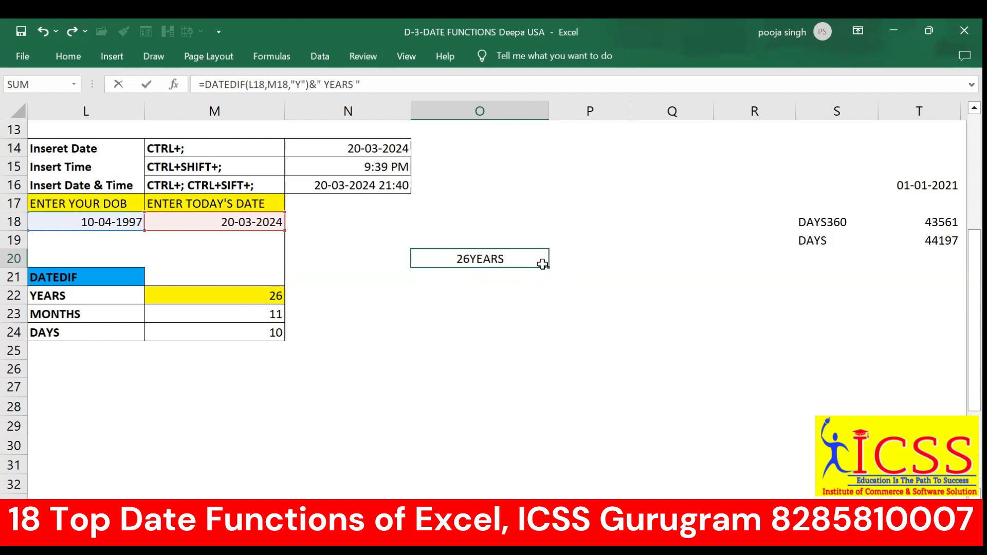
- Copy the DATEDIF expression with its YEARS label in O20, excluding the equals sign, and append the copy to the formula with &
click(507, 259)
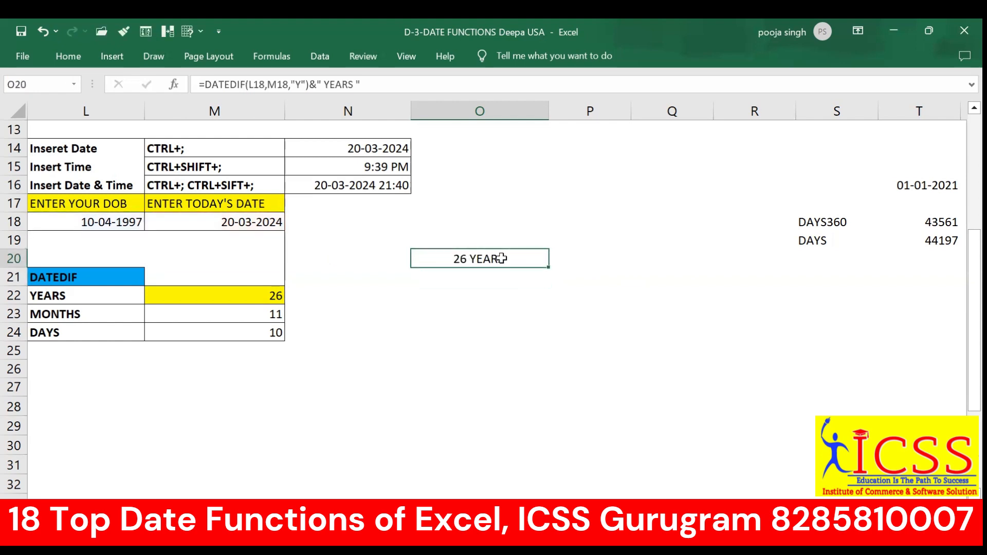
double_click(501, 258)
drag(535, 258, 335, 257)
key(ctrl+c)
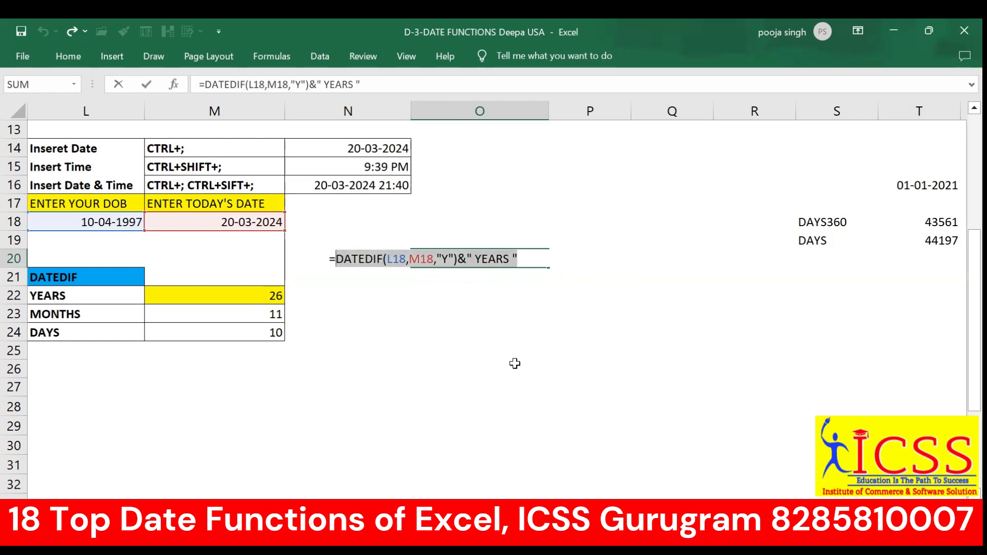
click(523, 255)
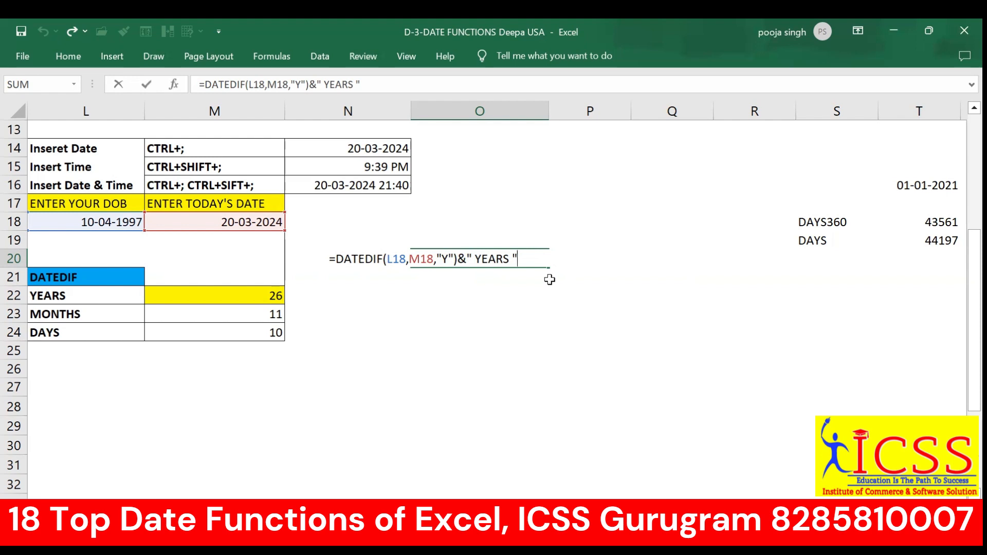
text(&)
key(ctrl+v)
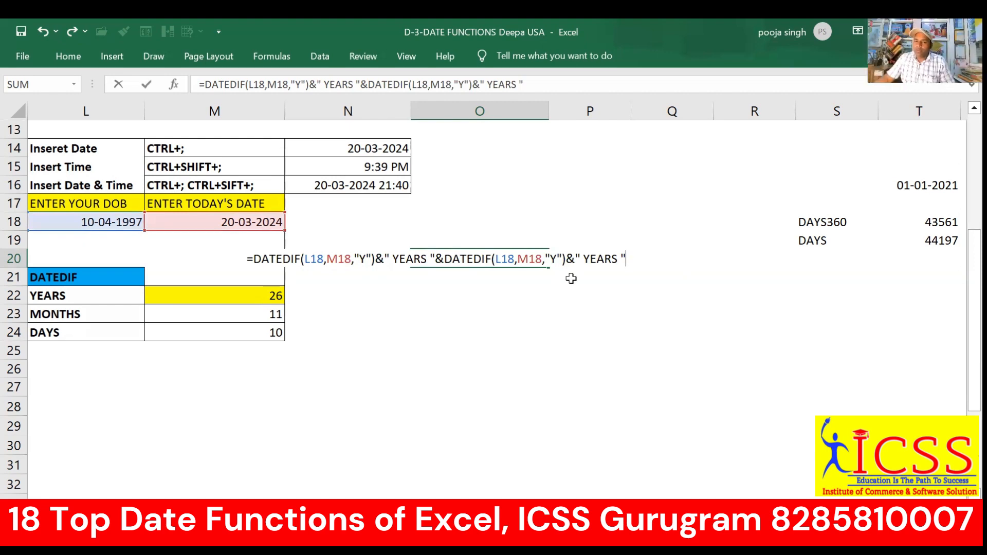
- Change the second DATEDIF in the O20 formula to the unit "YM" and its label to " MONTHS "
click(553, 257)
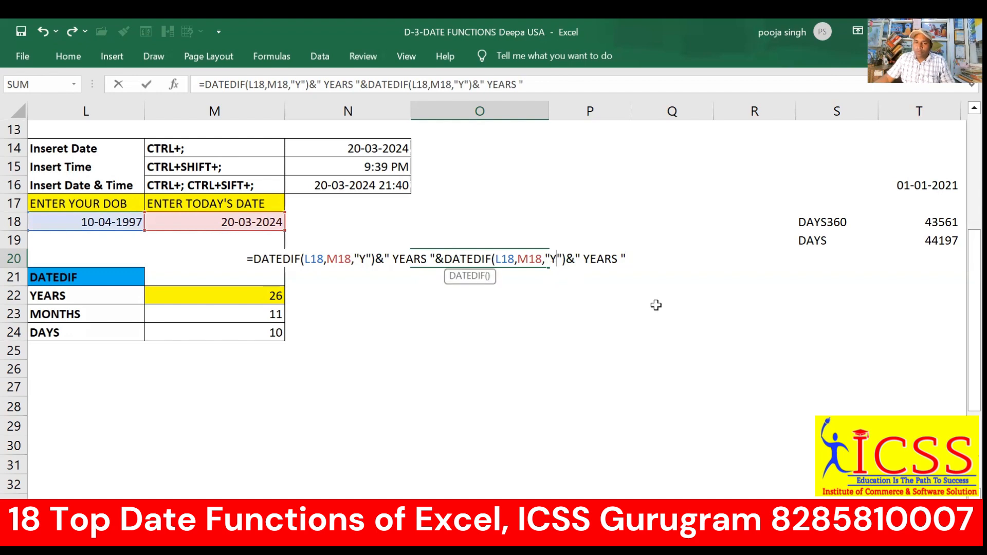
text(M)
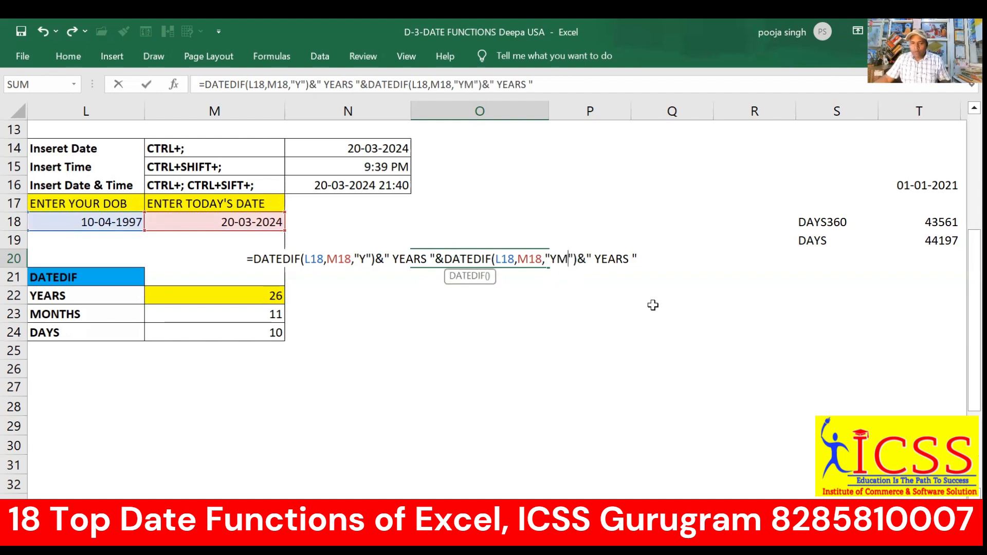
key(Right)
key(Right)
key(Right)
key(Right)
key(Right)
key(Right)
key(Right)
key(Right)
key(Right)
key(BackSpace)
key(BackSpace)
key(BackSpace)
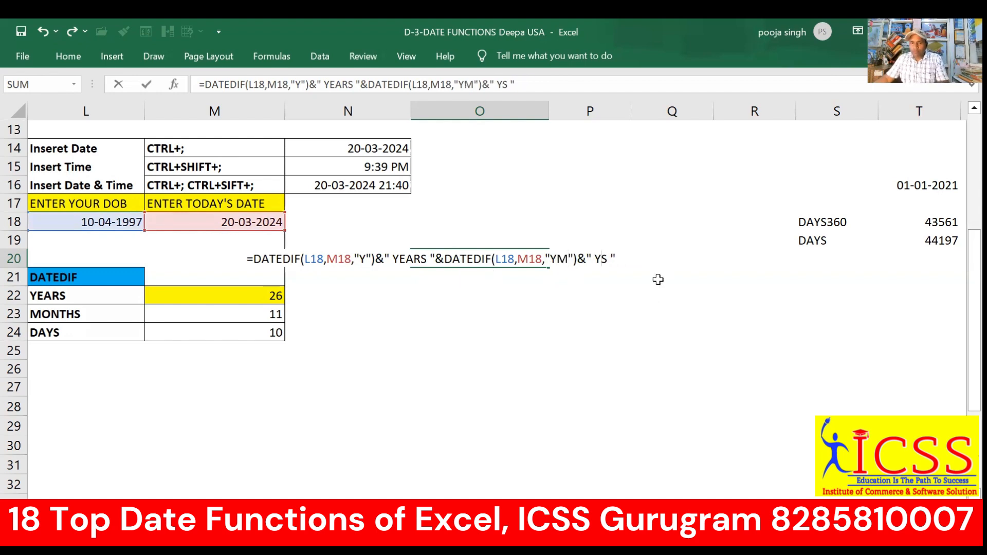
key(BackSpace)
text(MO)
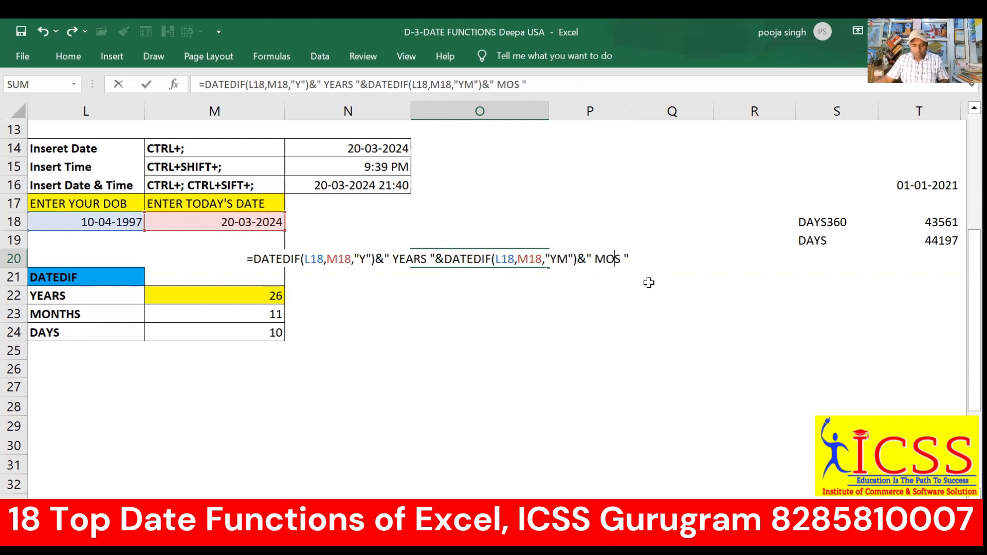
text(NTH)
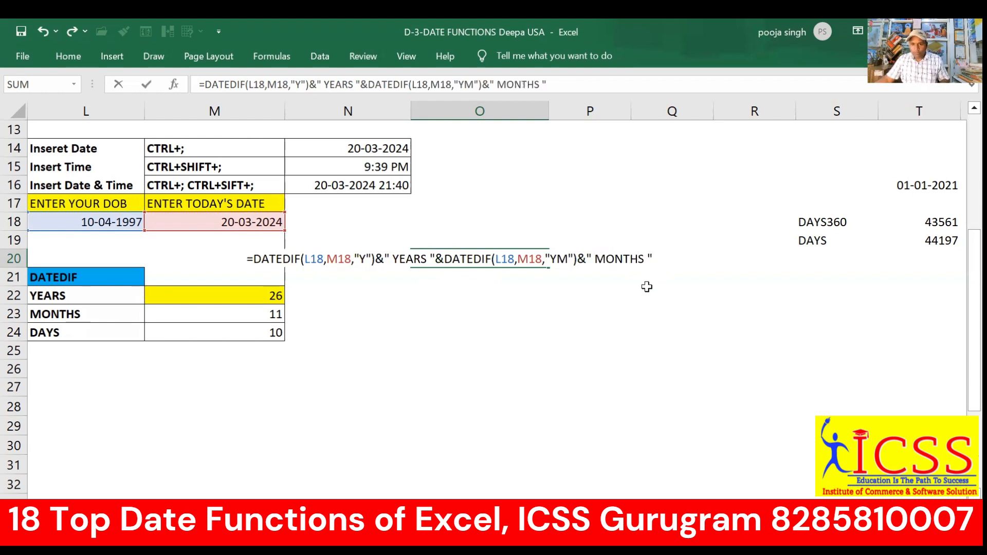
- Append & and a third copy of the DATEDIF expression with its YEARS label to the O20 formula
click(658, 257)
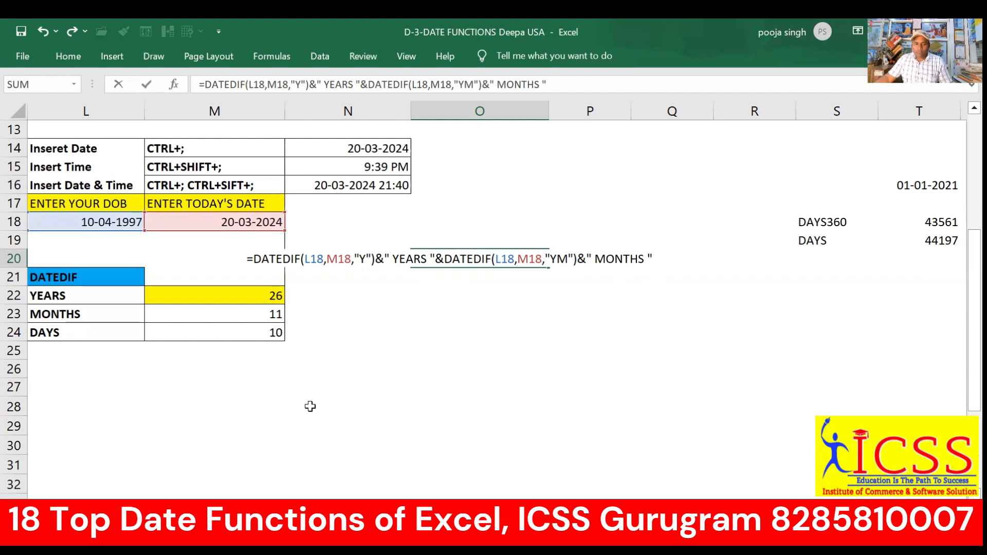
text(&)
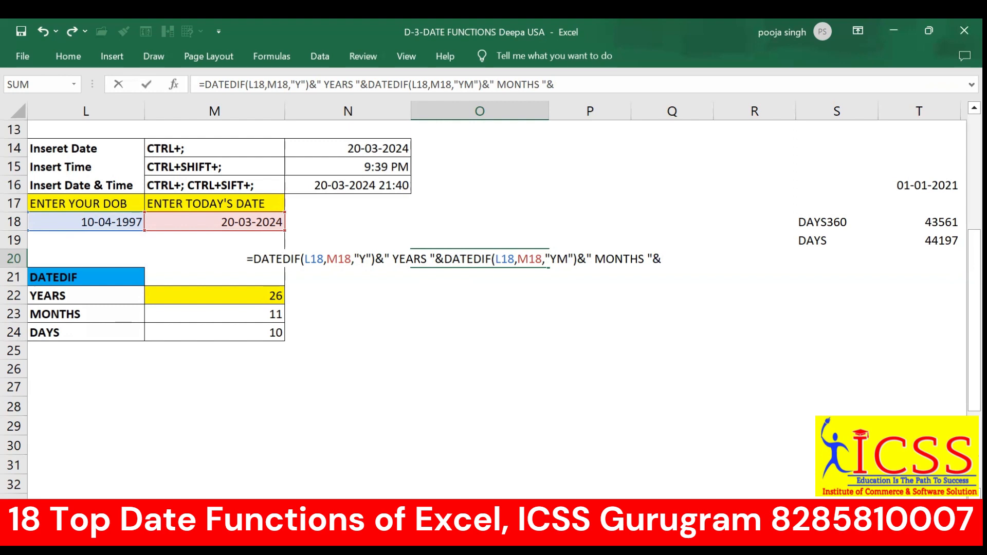
key(ctrl+v)
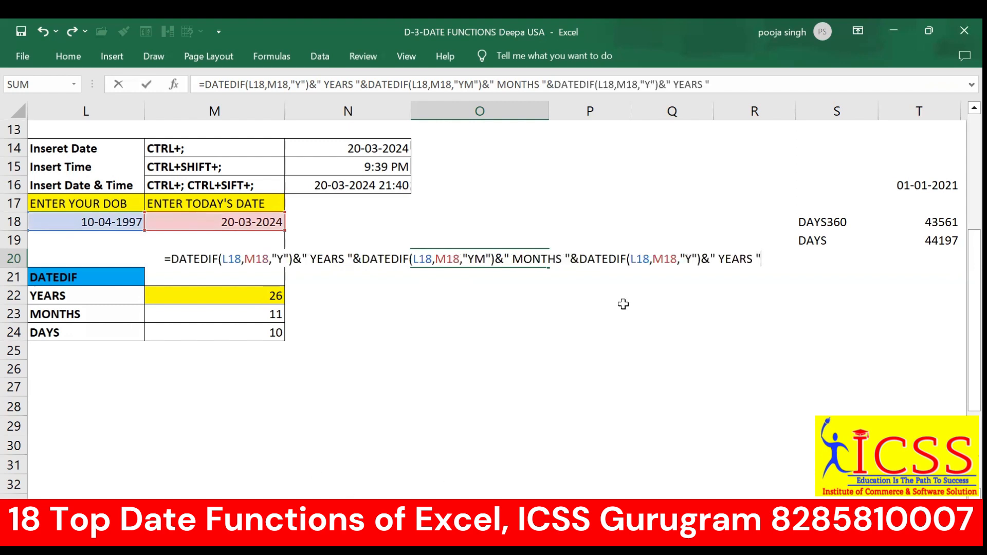
- Change the third DATEDIF in the O20 formula to the unit "MD" and its label to DAYS, and enter the formula
click(755, 256)
click(692, 259)
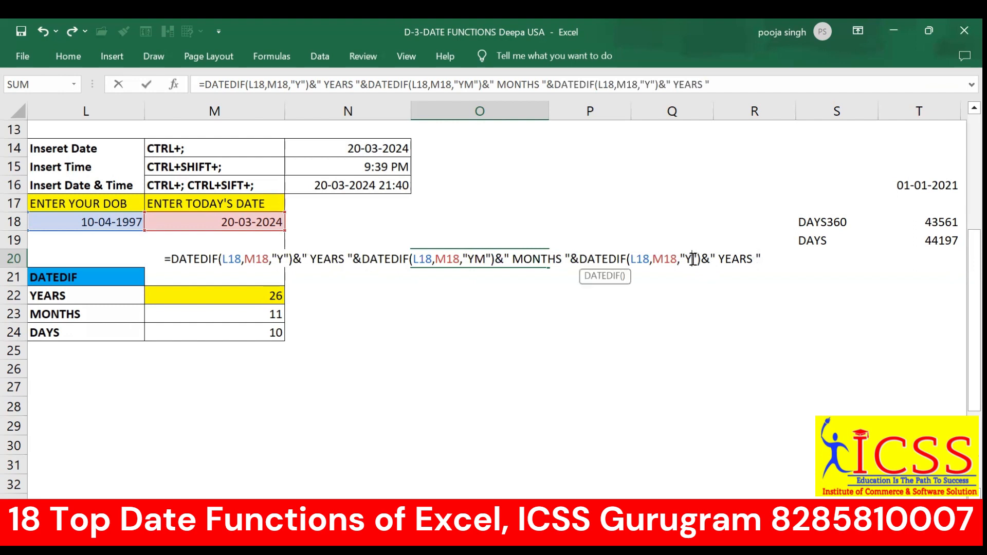
key(BackSpace)
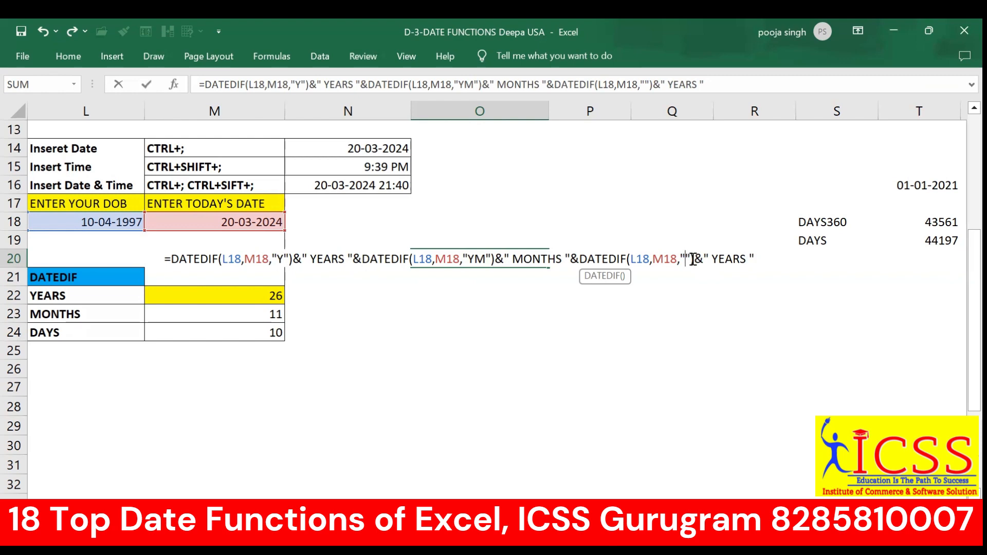
text(M)
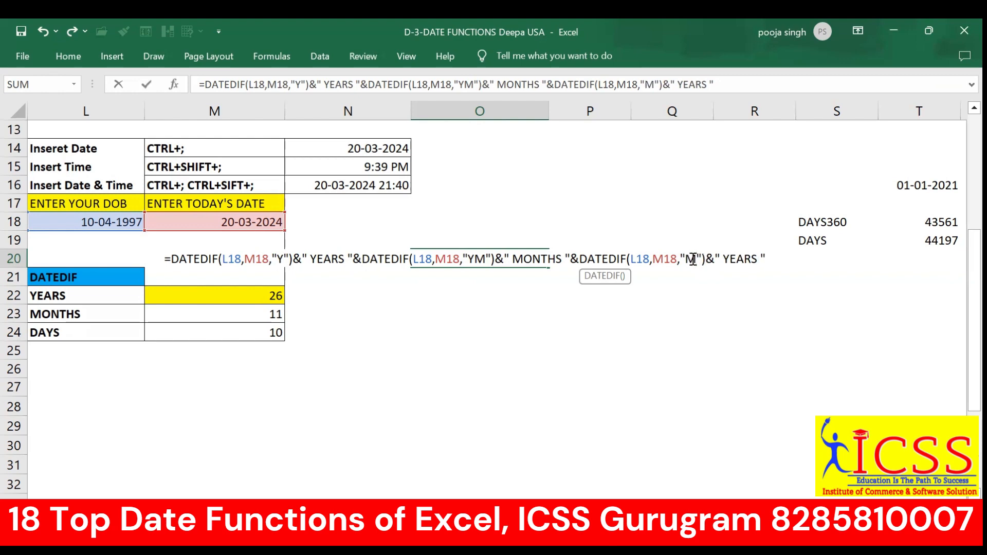
text(D)
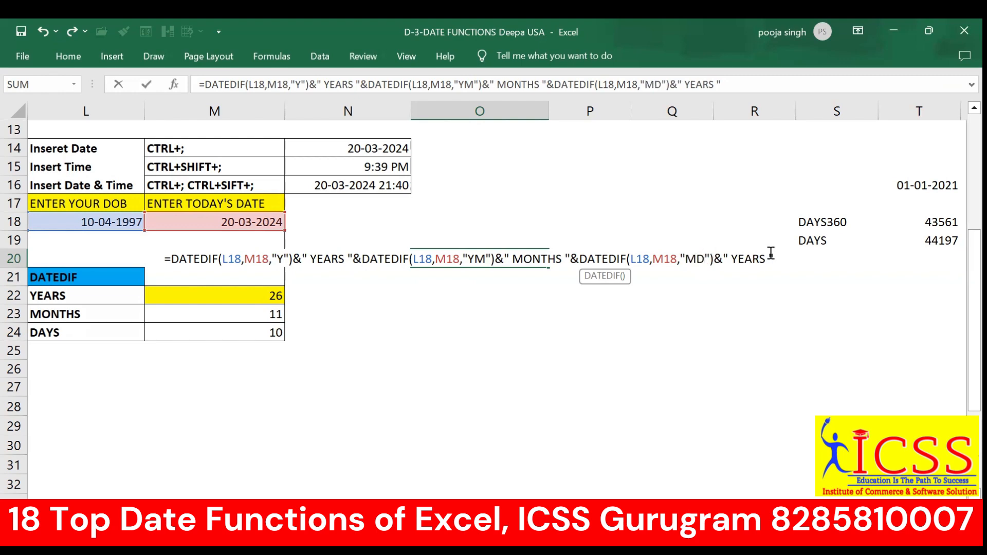
key(BackSpace)
key(BackSpace)
key(BackSpace)
key(BackSpace)
key(BackSpace)
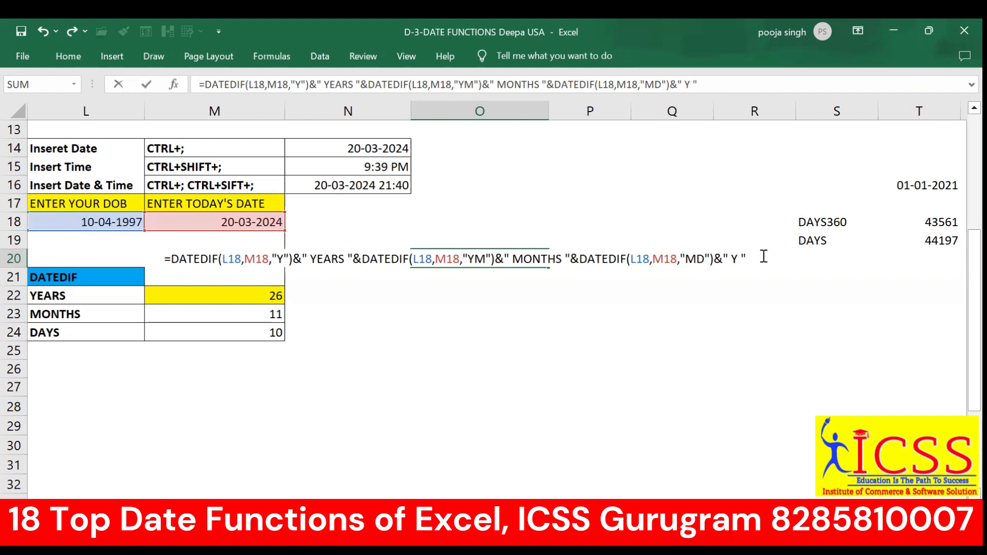
text(DAYS)
key(Return)
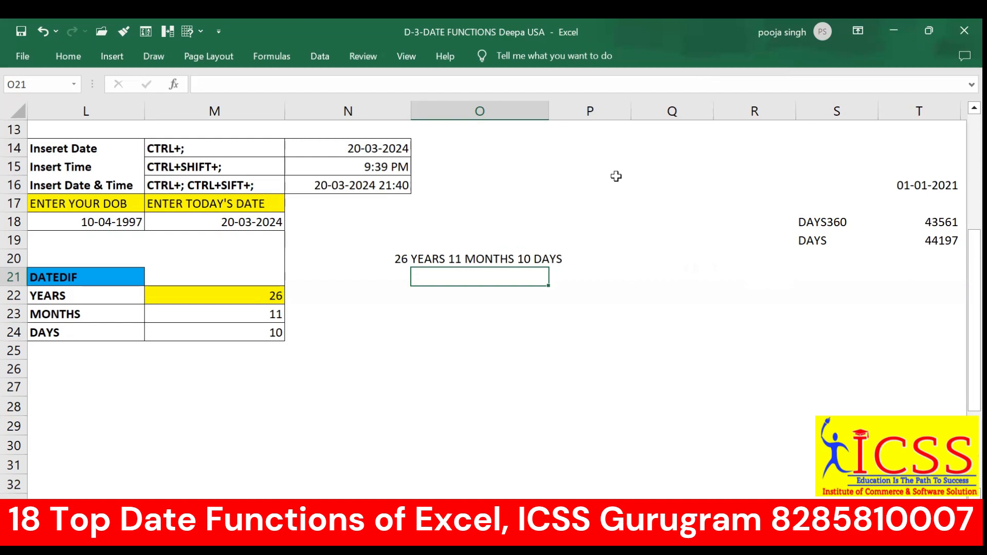
- Find the AGE CALCULATION column in the main table and review its rows 2 to 11
scroll(632, 192, up, 4)
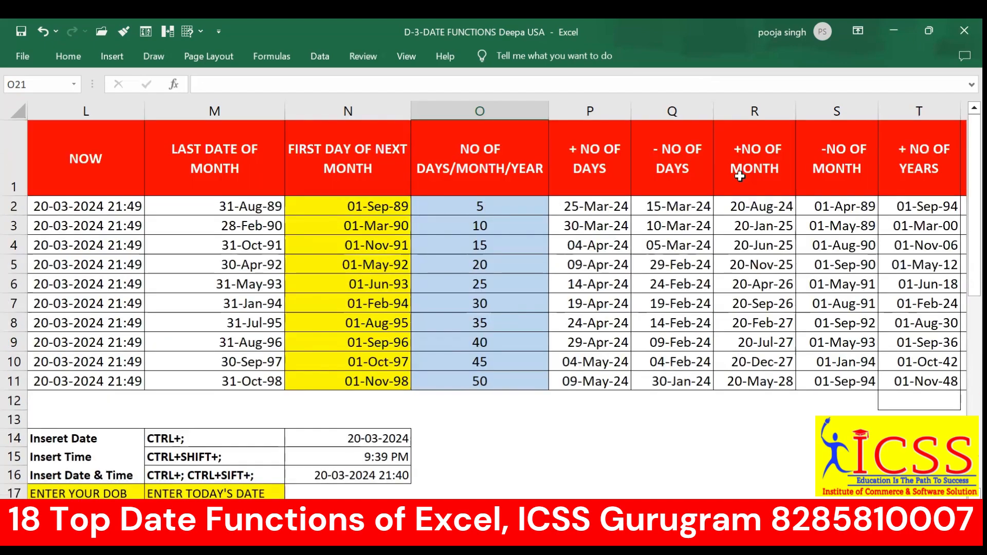
click(739, 203)
key(Right)
key(Right)
key(Right)
key(Right)
key(Right)
key(Right)
key(Right)
key(Right)
key(Right)
key(Right)
key(Right)
key(Right)
key(Right)
key(Right)
key(Right)
key(Right)
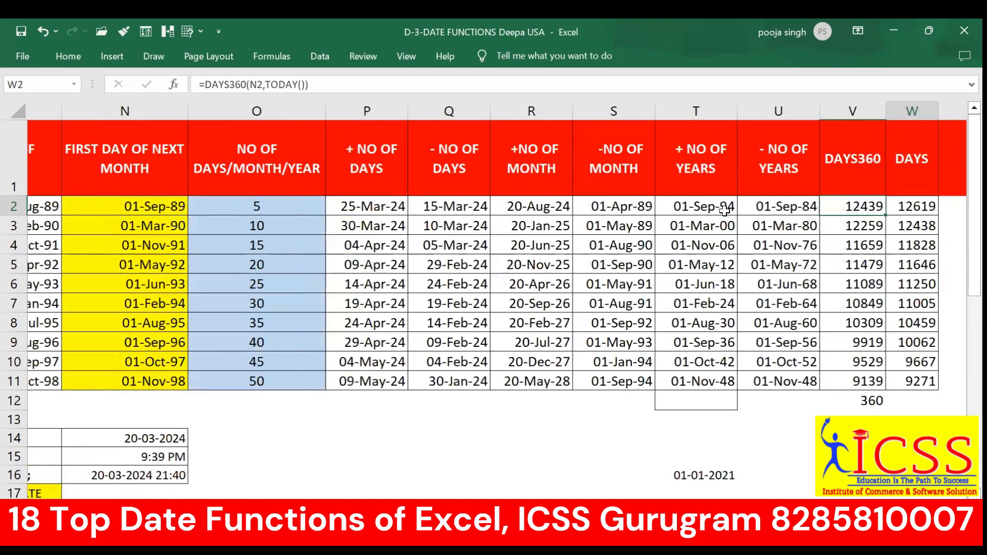
click(179, 205)
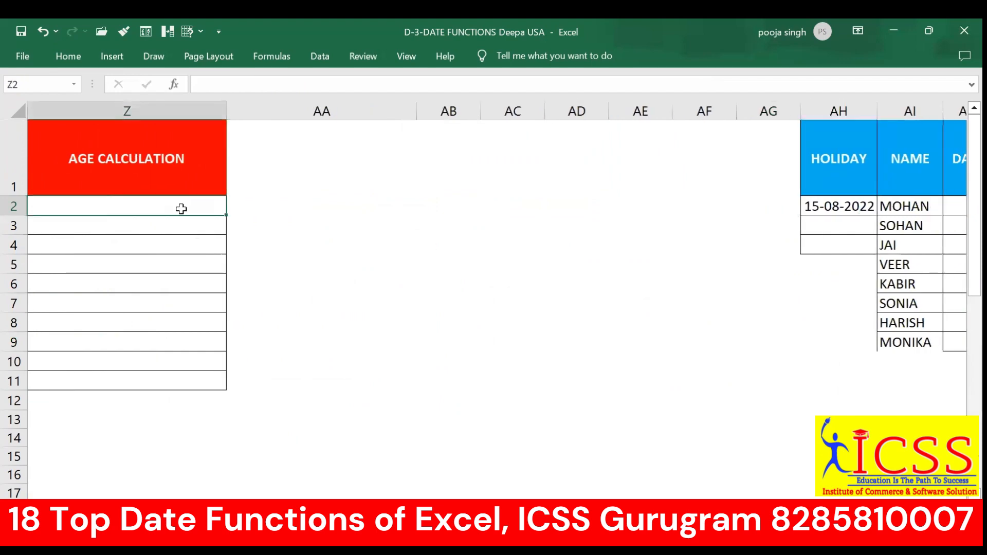
key(Left)
key(Left)
key(Left)
key(Left)
key(Left)
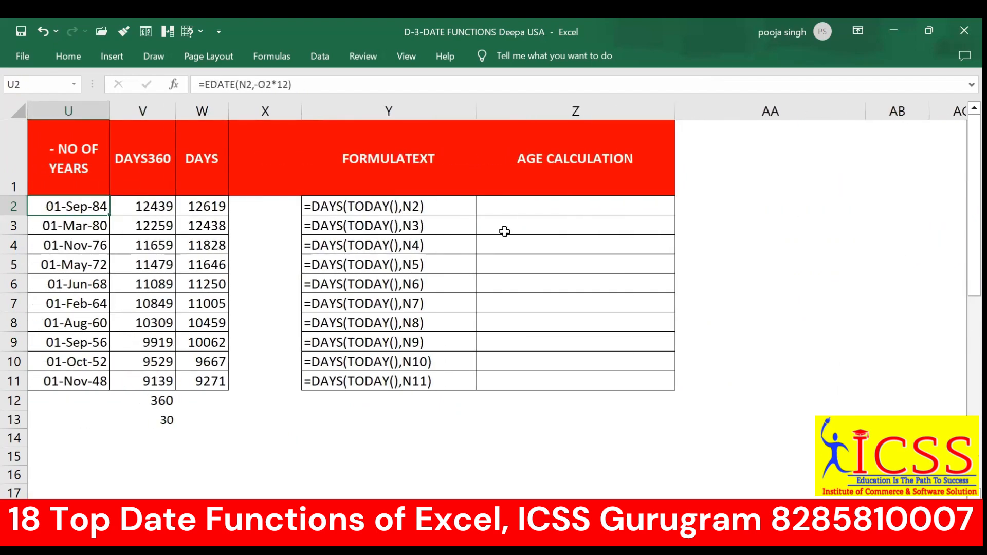
drag(559, 203, 568, 381)
click(496, 205)
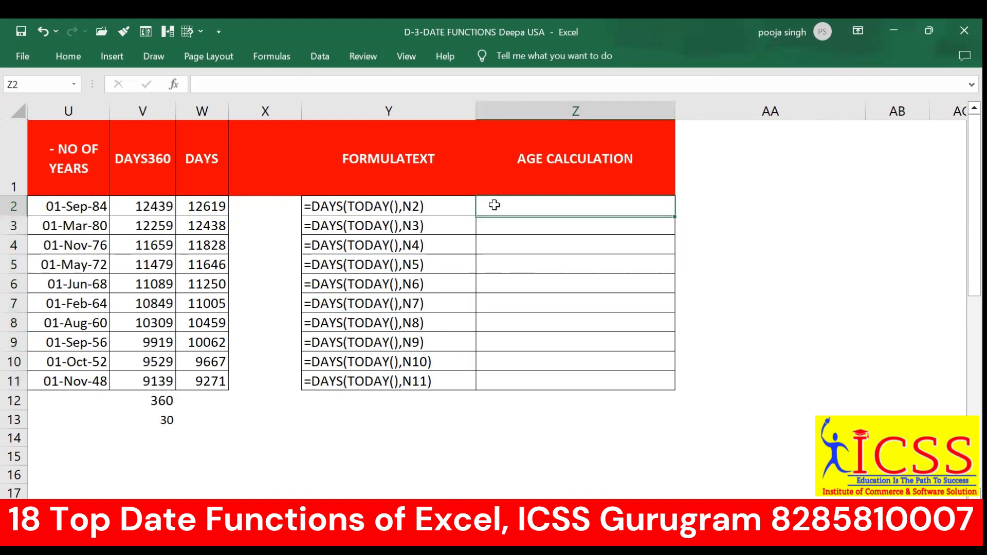
drag(562, 205, 574, 370)
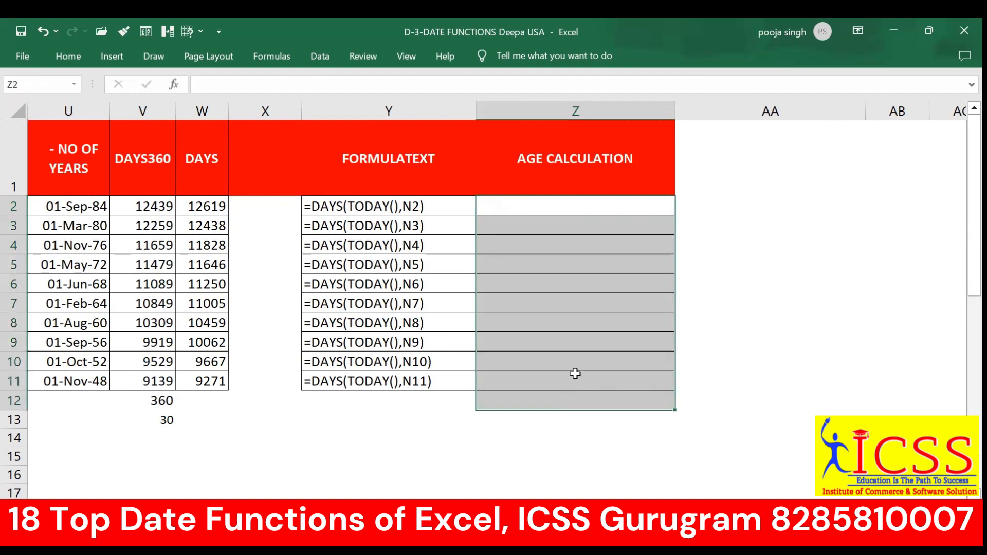
click(520, 204)
- Review the source dates in the FIRST DAY OF NEXT MONTH column for the age calculation
click(160, 206)
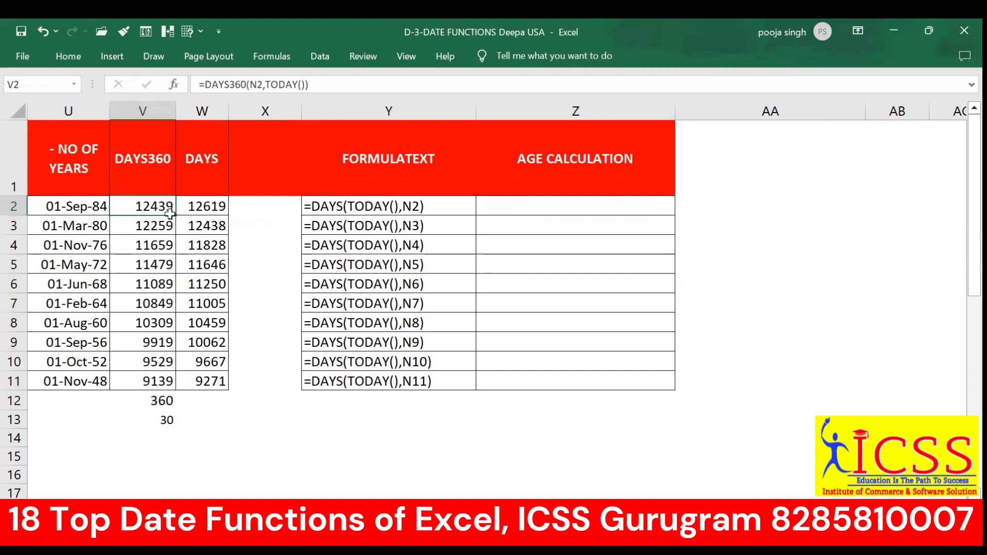
key(Left)
key(Left)
key(Left)
key(Left)
key(Left)
key(Left)
key(Left)
key(Left)
key(Left)
key(Left)
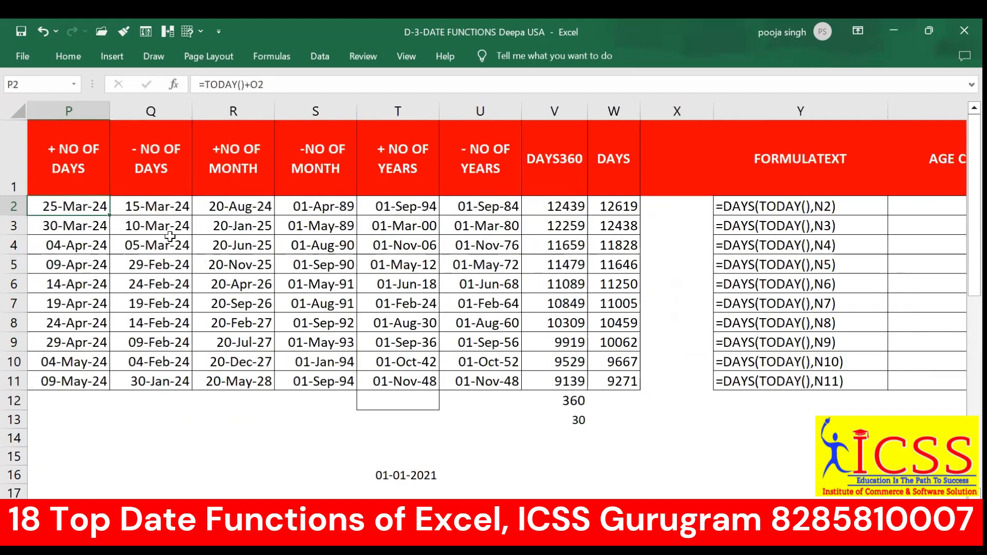
drag(359, 208, 360, 381)
scroll(424, 326, down, 6)
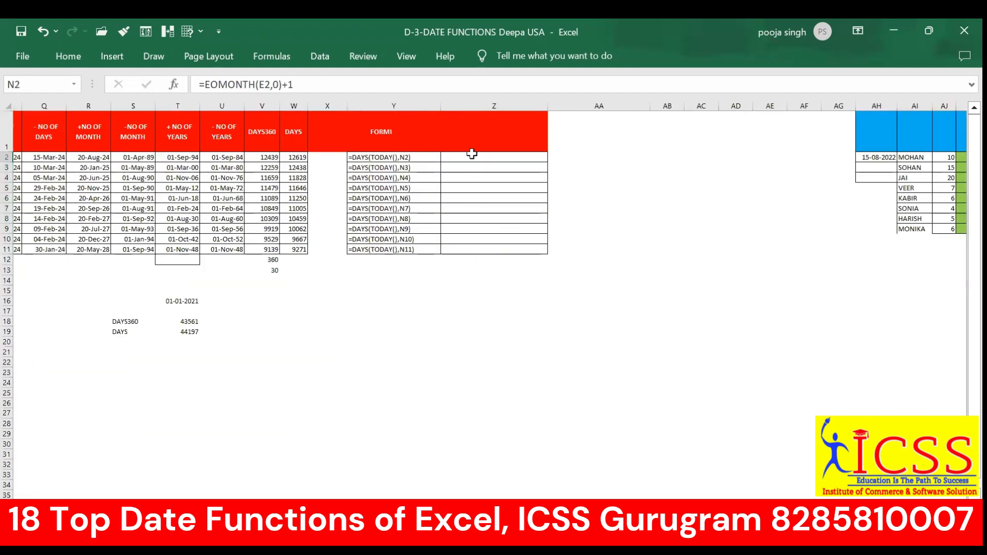
scroll(514, 176, up, 6)
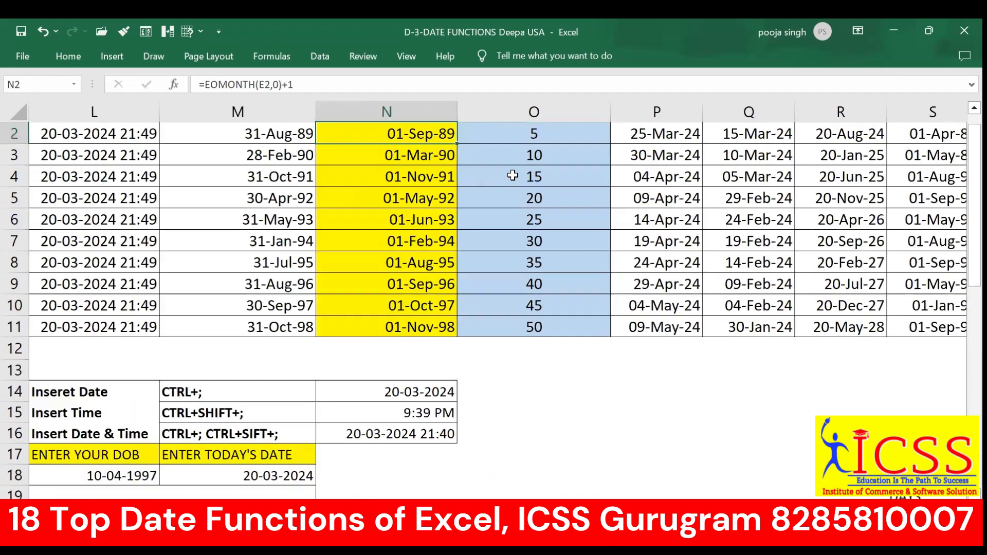
click(662, 156)
key(ctrl+Home)
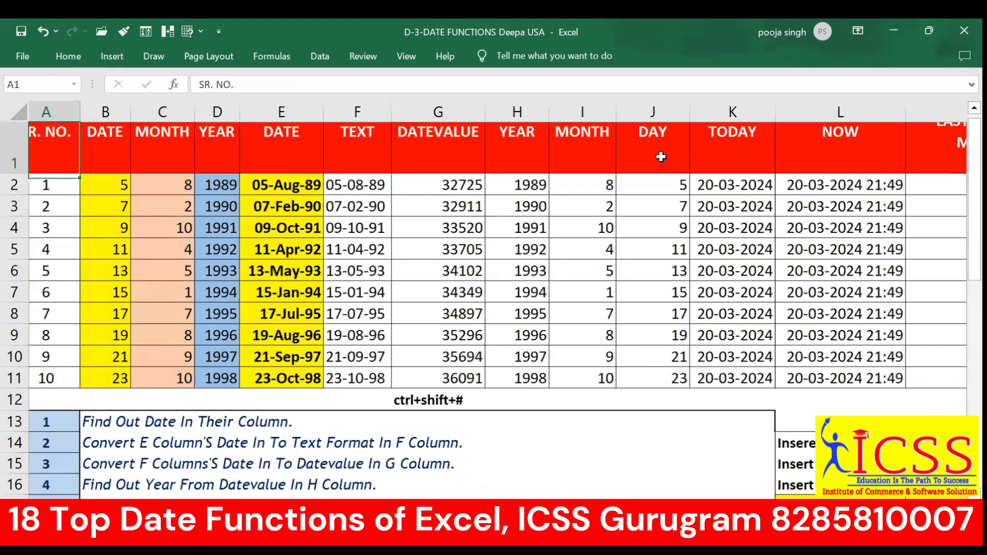
- Start a DATEDIF formula in Z2 of the AGE CALCULATION column with N2 as the start date
key(ctrl+Right)
key(Down)
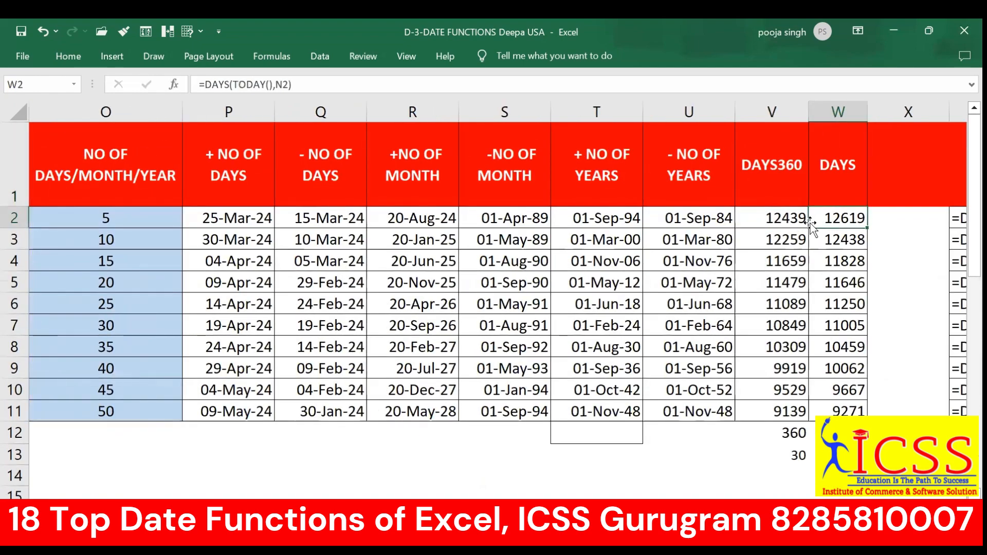
key(Right)
key(Right)
key(Right)
key(Right)
key(Right)
key(Right)
key(Right)
key(Right)
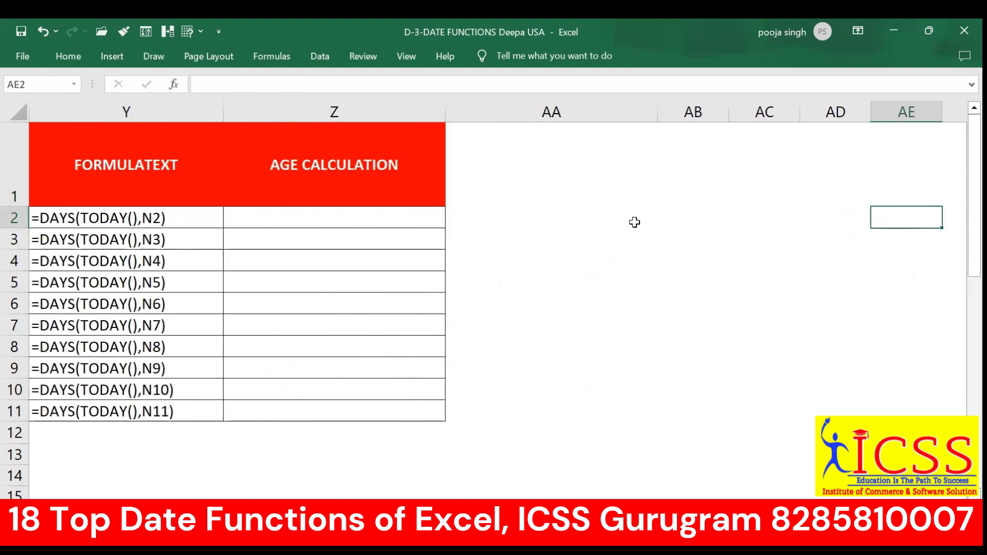
click(362, 221)
text(=)
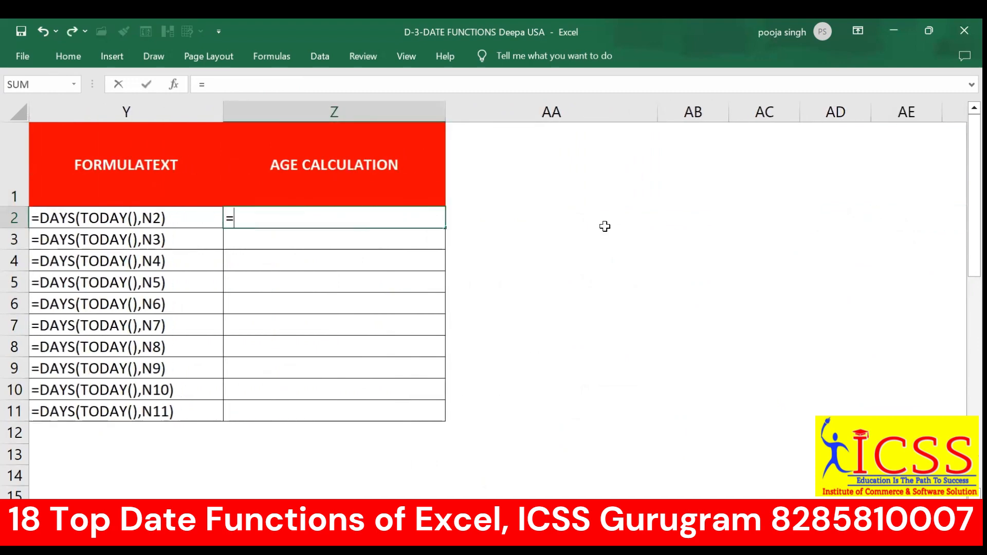
text(DATEDIF)
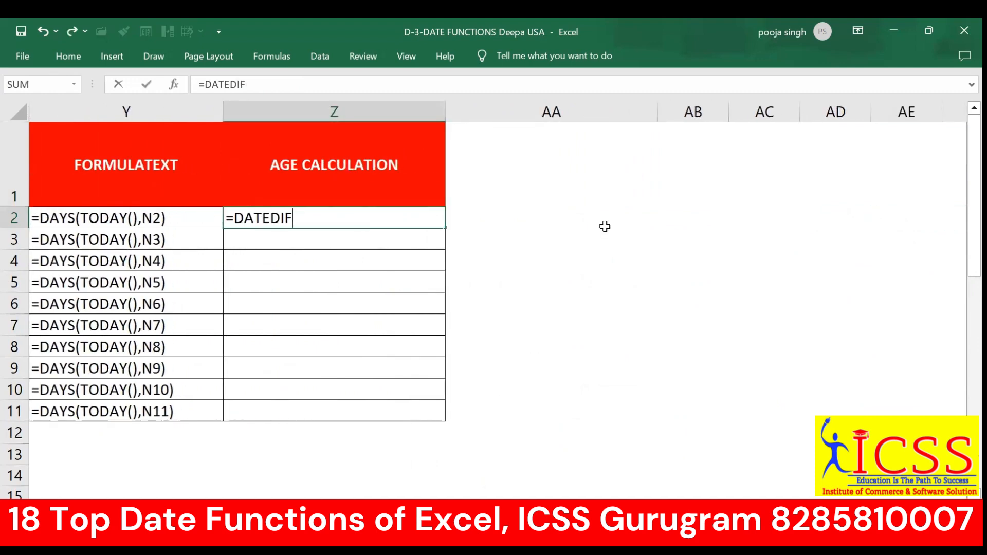
text(()
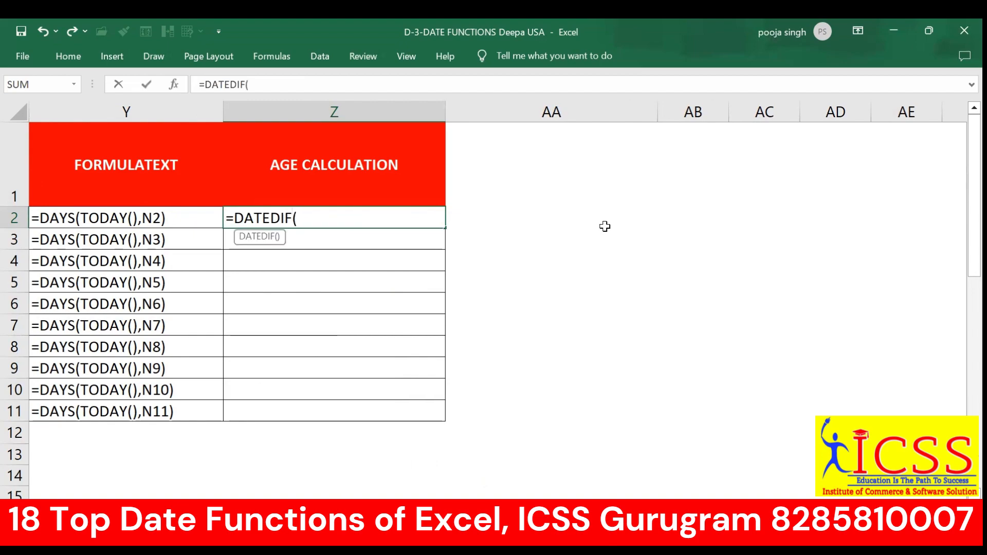
scroll(604, 226, left, 5)
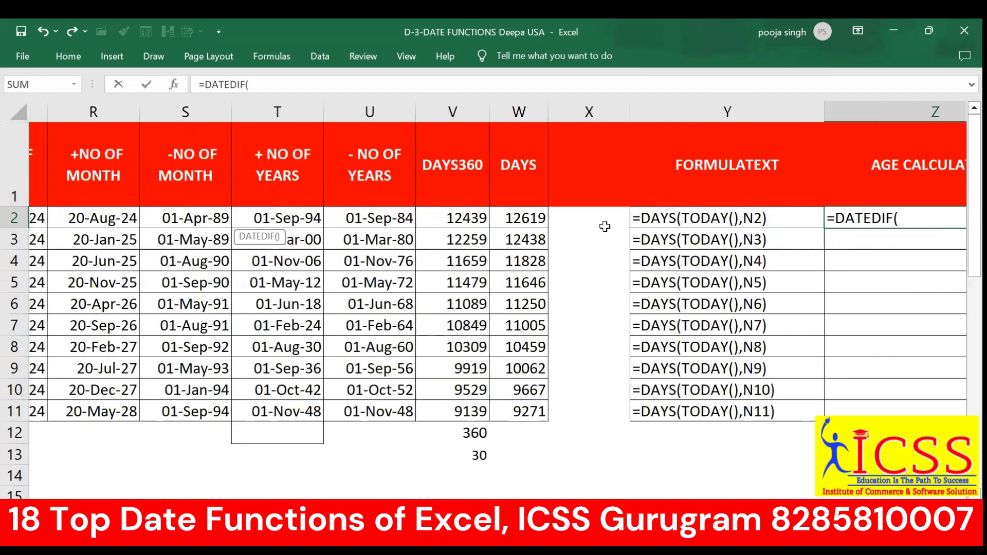
scroll(605, 226, left, 5)
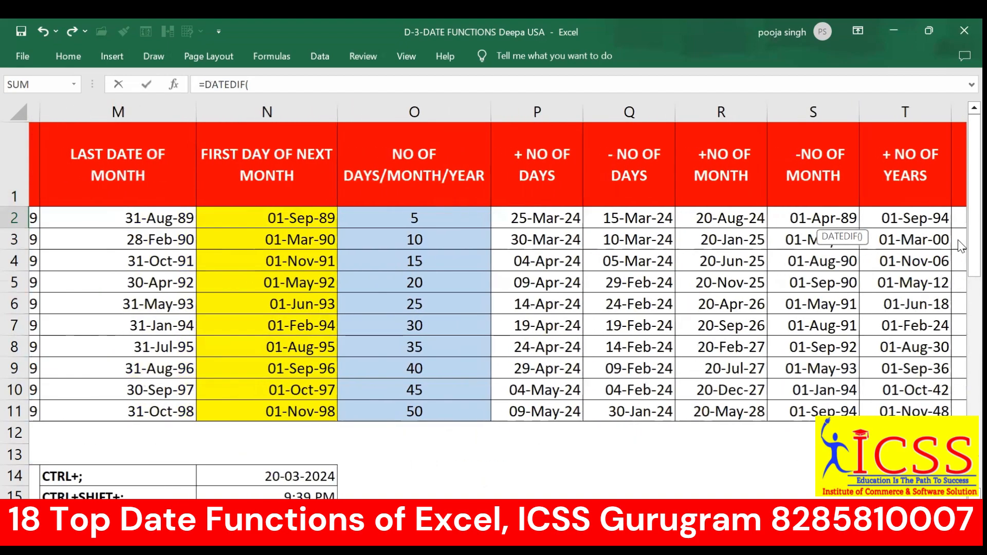
scroll(958, 240, left, 3)
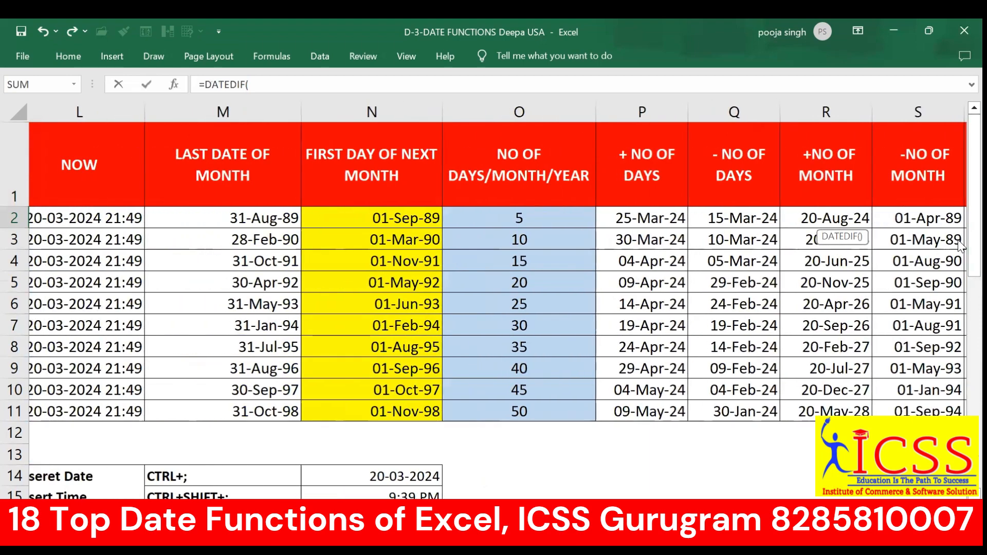
scroll(959, 246, left, 2)
click(378, 221)
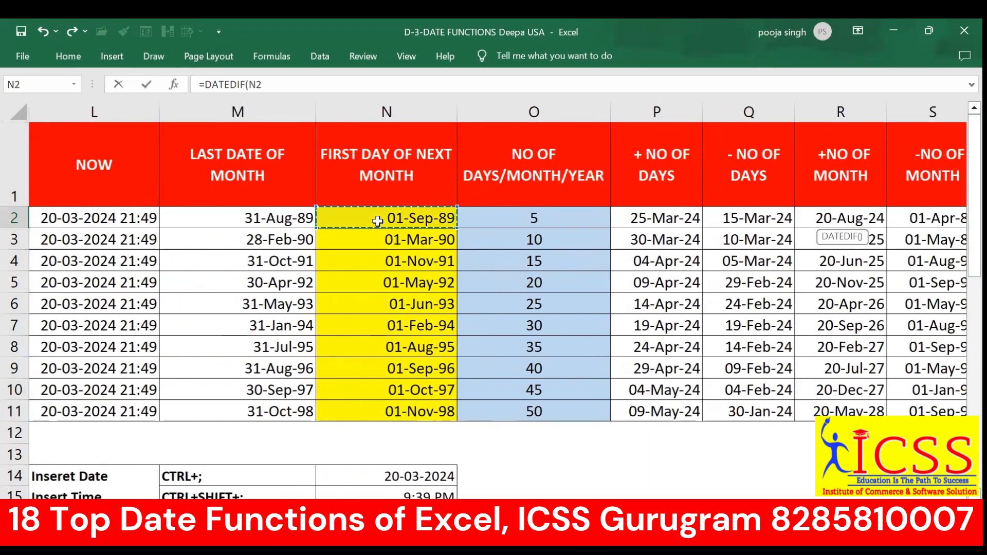
- Complete the Z2 formula with TODAY() as the end date and "Y" as the unit
scroll(377, 221, right, 6)
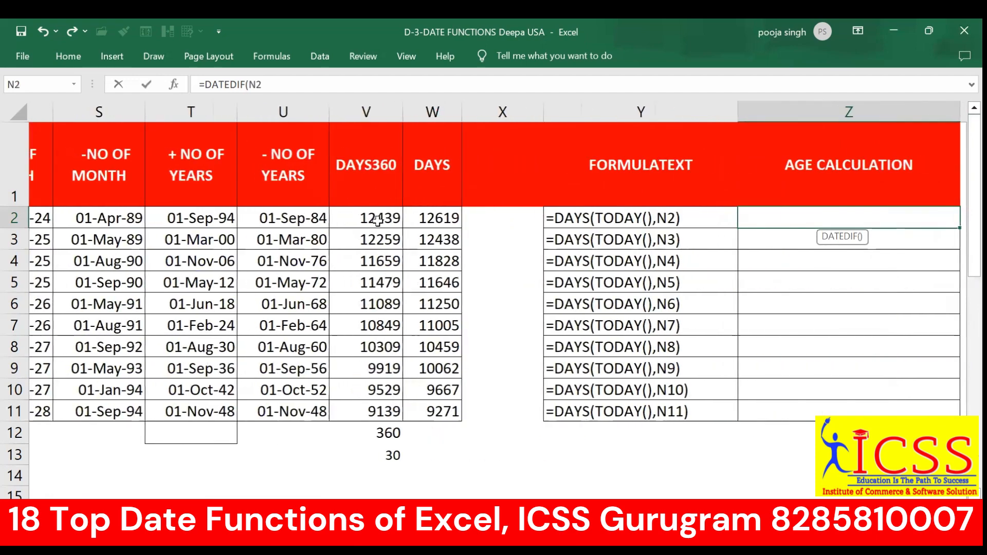
scroll(378, 221, left, 1)
text(,)
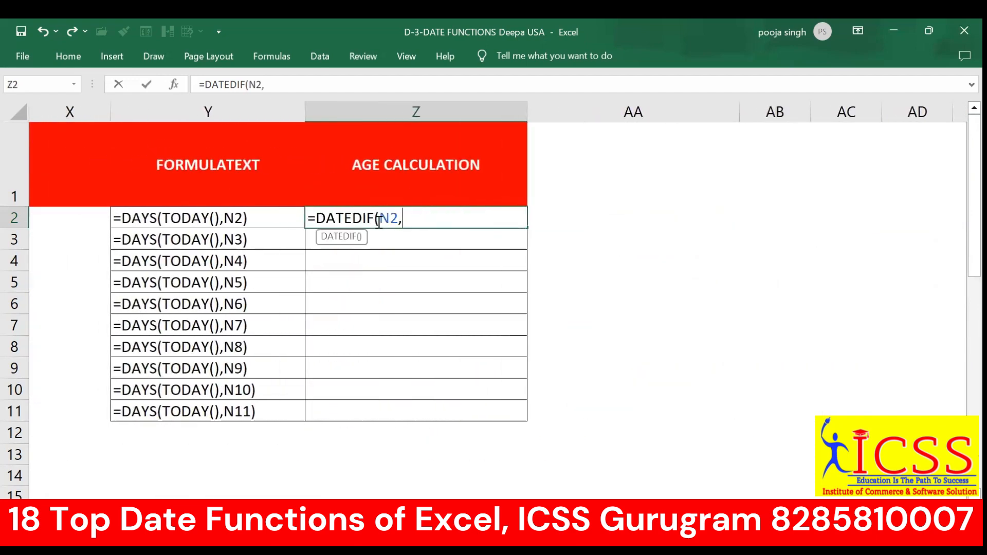
text(TODAY)
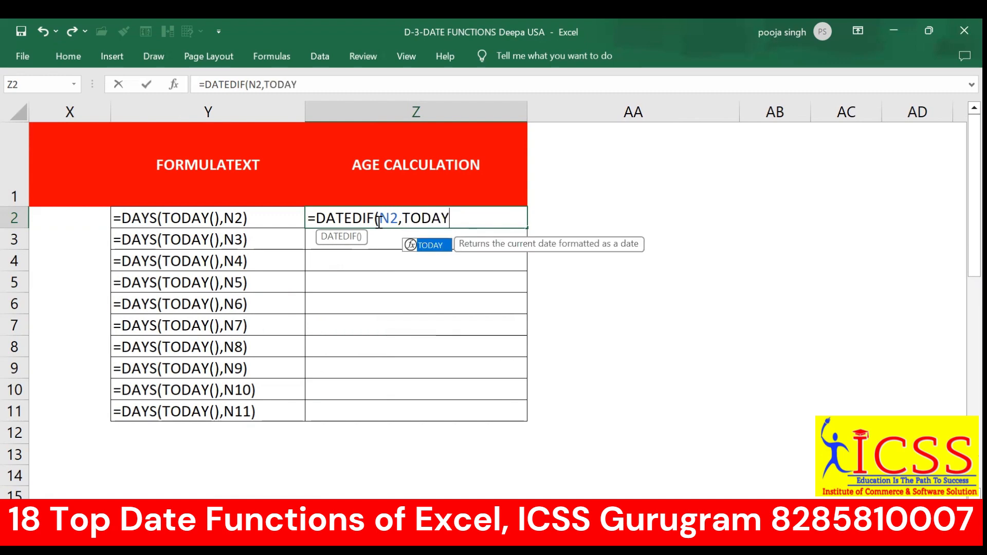
text(())
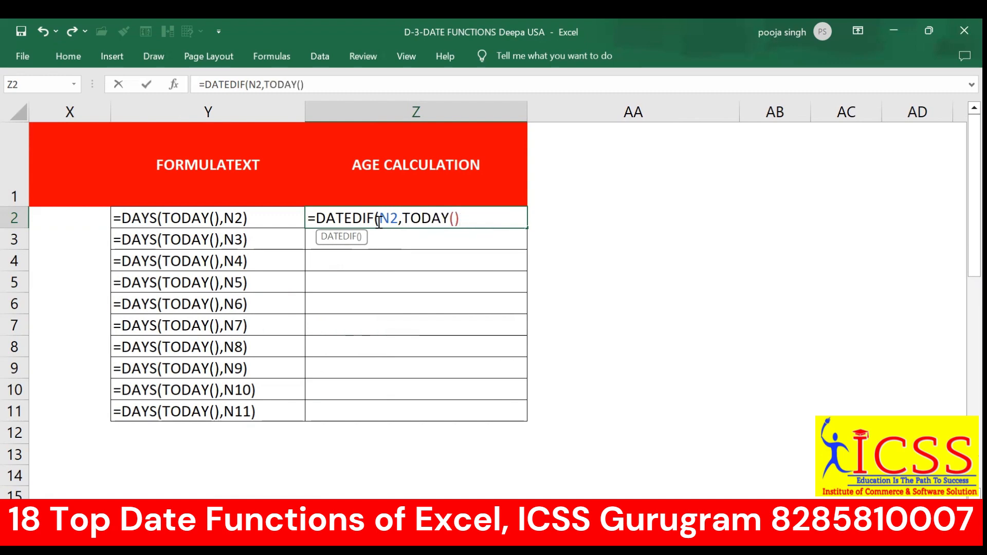
text(,"Y))
key(Return)
key(Return)
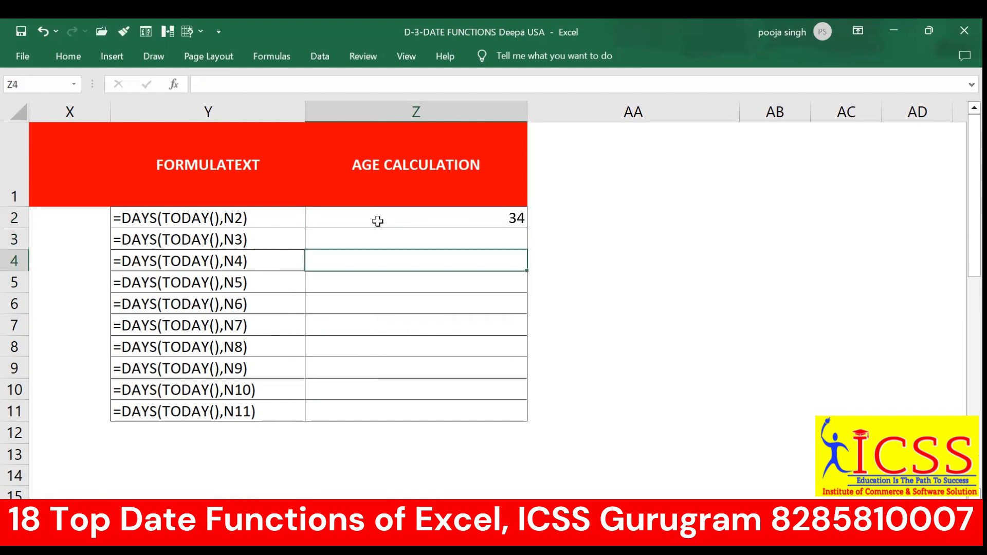
- Check the DATEDIF formula in Z2 and fill it down the AGE CALCULATION column to Z11
double_click(468, 210)
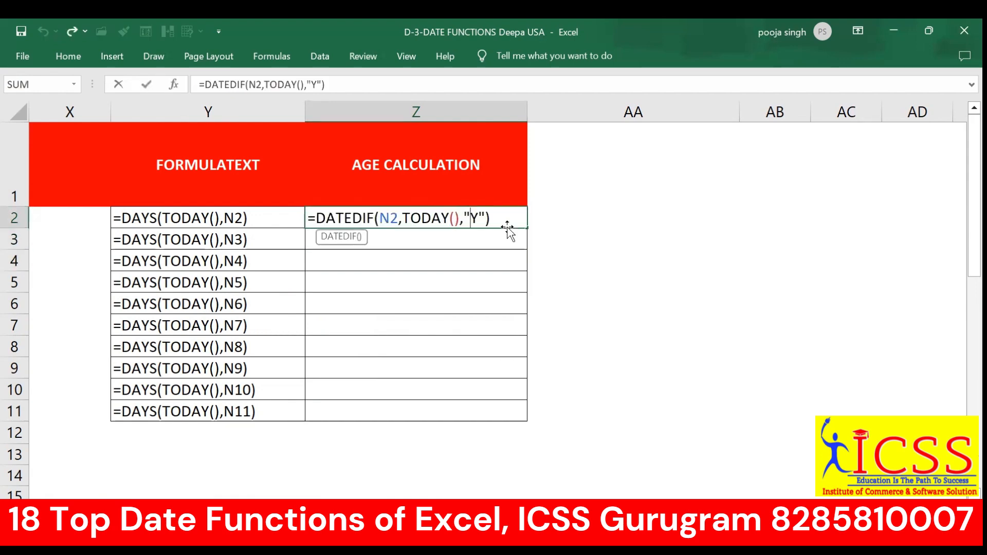
key(Return)
click(515, 220)
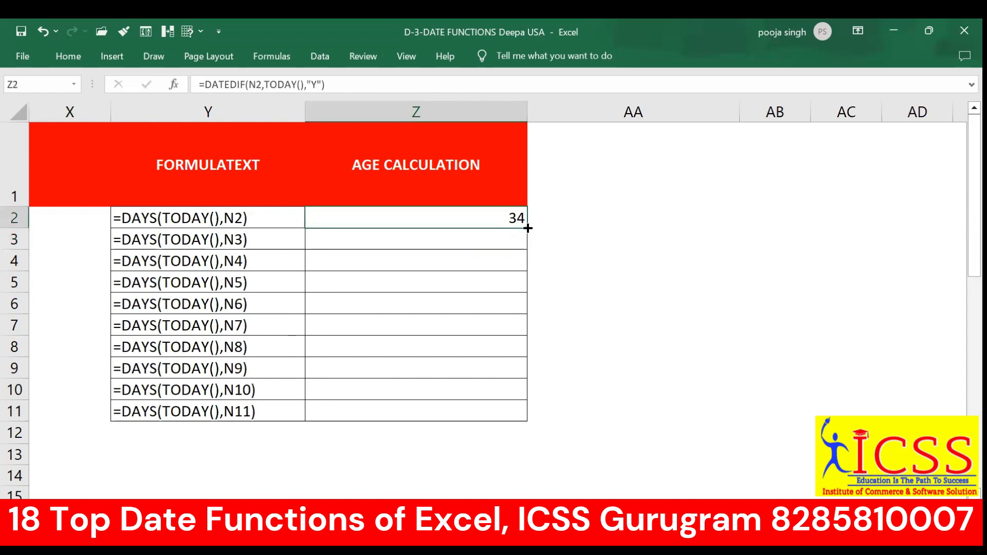
drag(527, 227, 513, 398)
- Append &" YEARS " to the DATEDIF formula in Z2, with a space on each side of the word
double_click(496, 222)
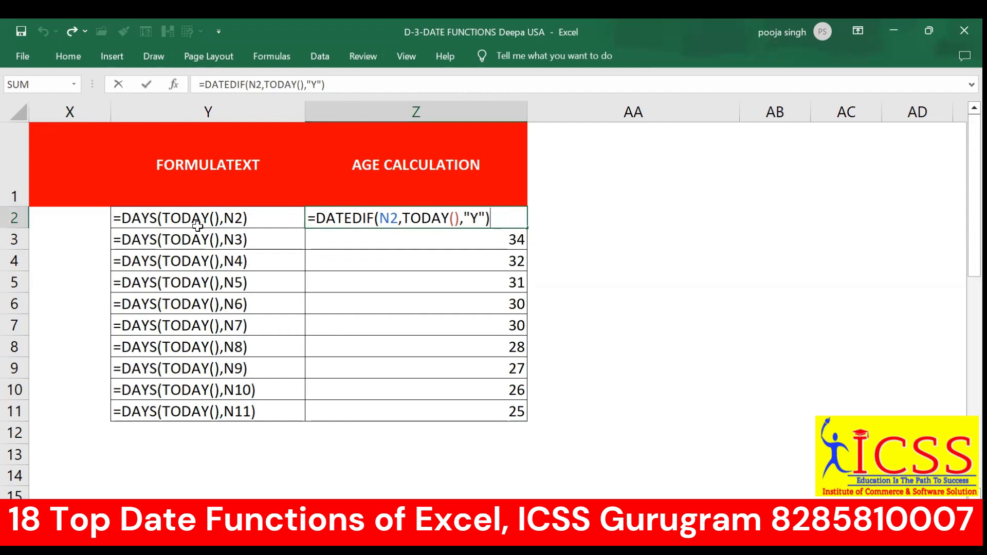
text(&"YEARS)
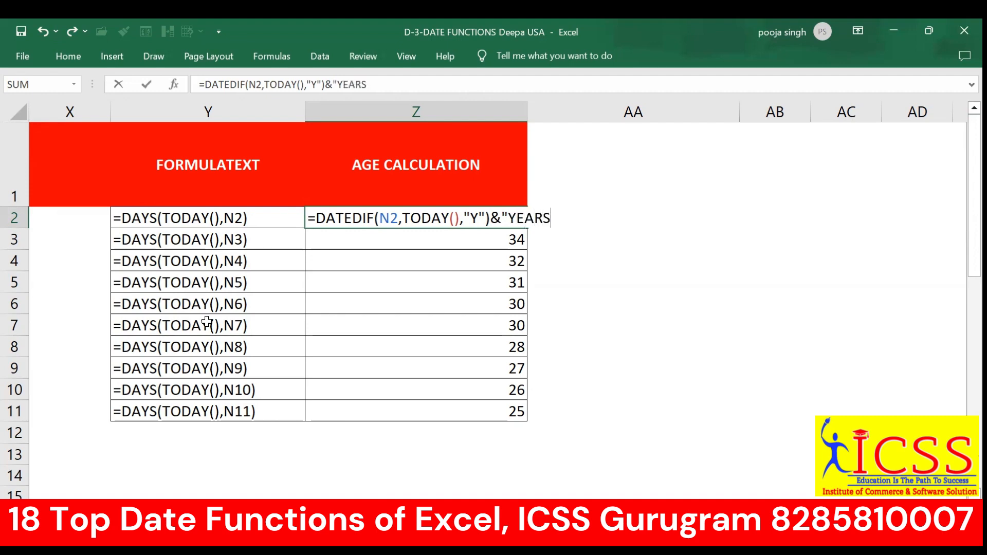
text(")
key(Left)
key(Left)
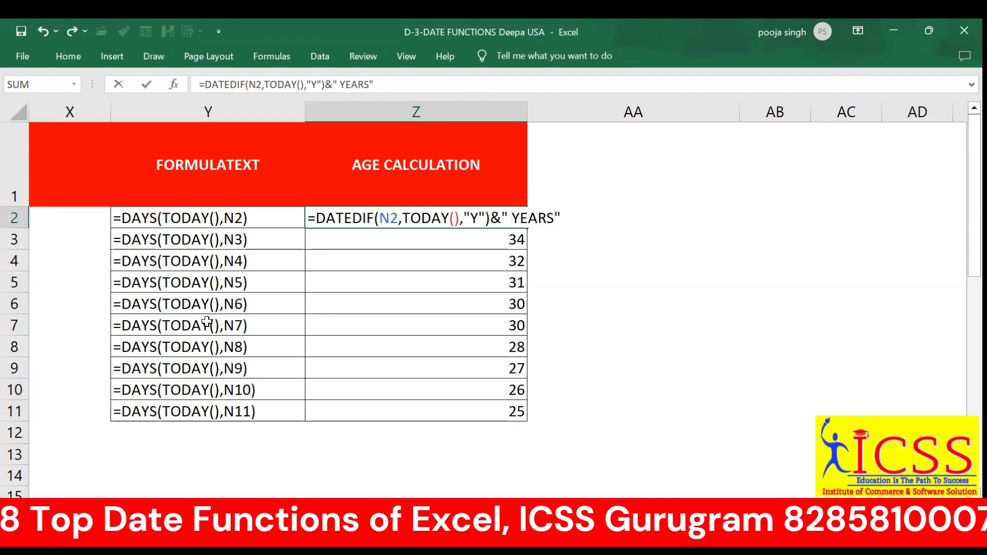
key(Right)
key(Right)
key(Right)
key(Right)
key(Right)
key(Right)
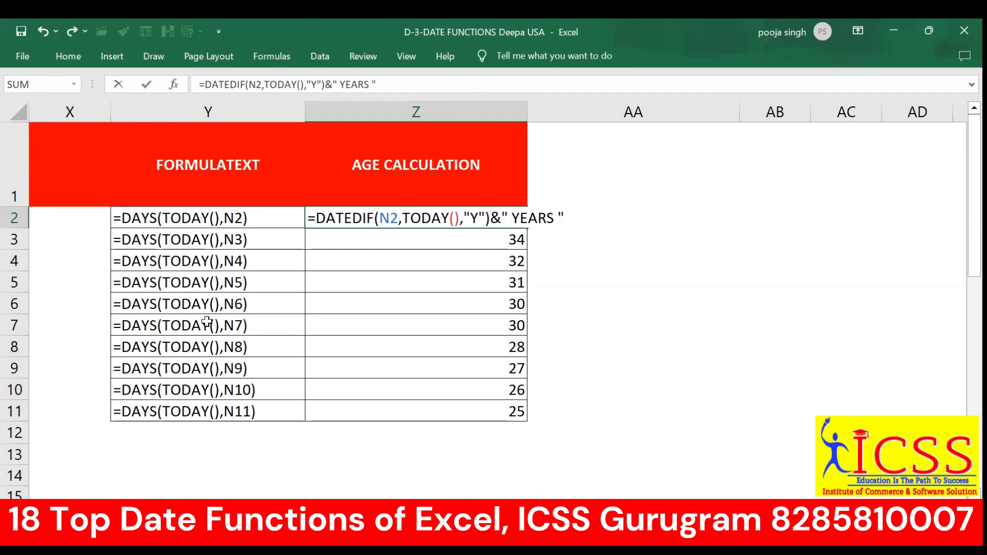
key(Return)
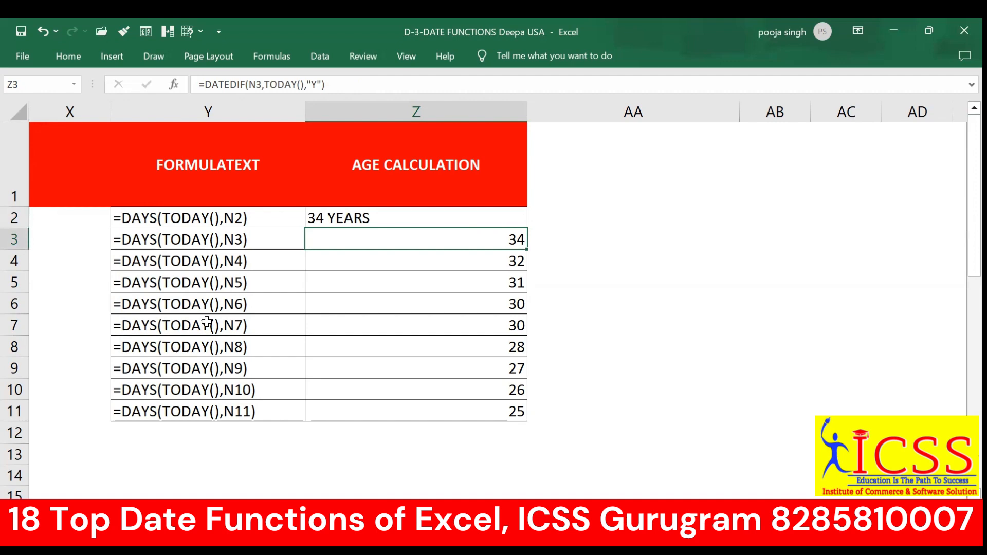
- Duplicate the DATEDIF expression with its label at the end of the Z2 formula, joined by &
double_click(414, 219)
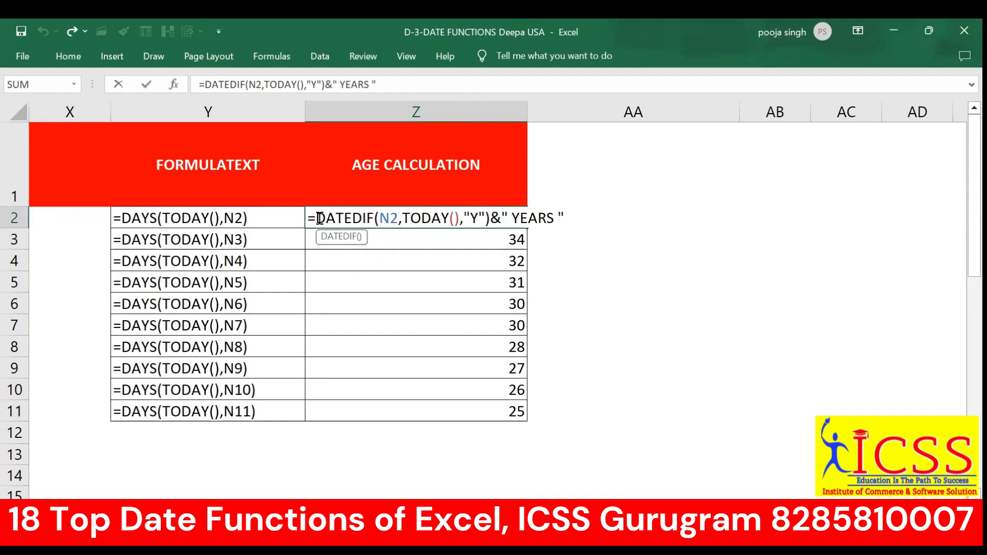
drag(319, 218, 573, 211)
key(ctrl+c)
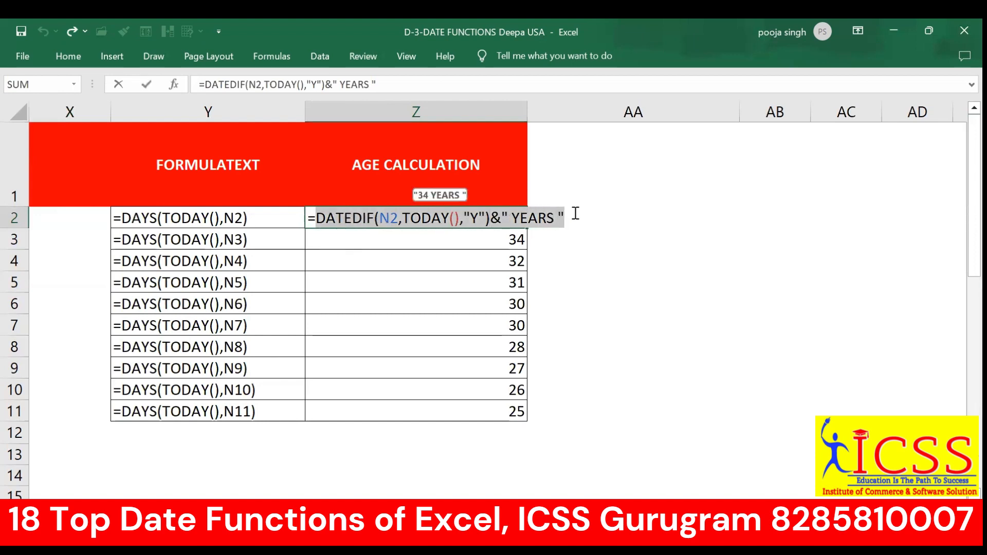
click(575, 214)
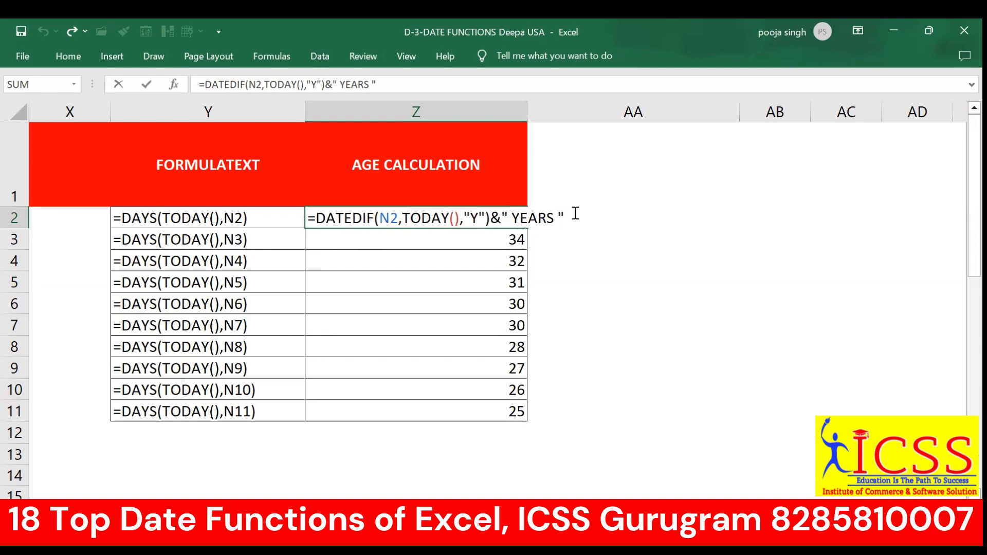
key(ctrl+v)
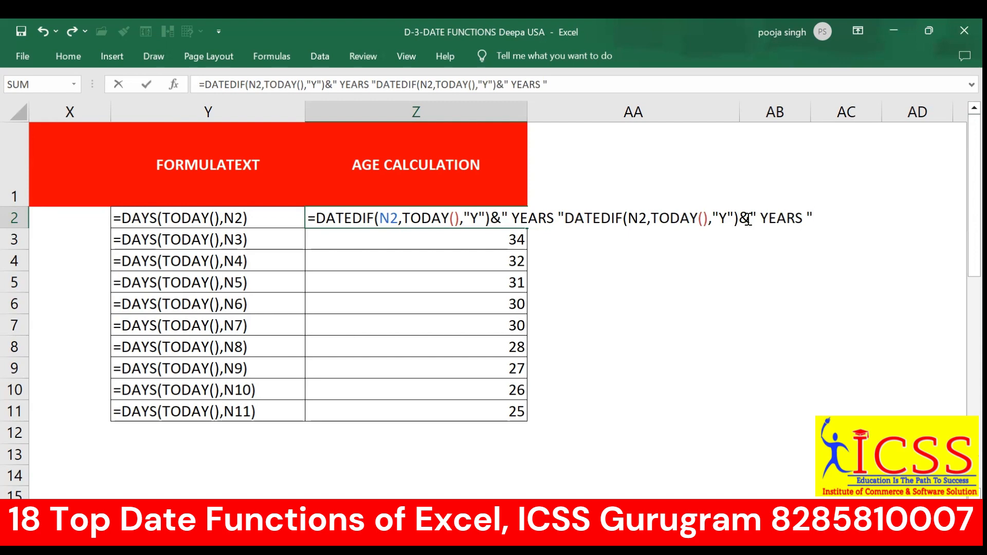
click(565, 218)
text(&)
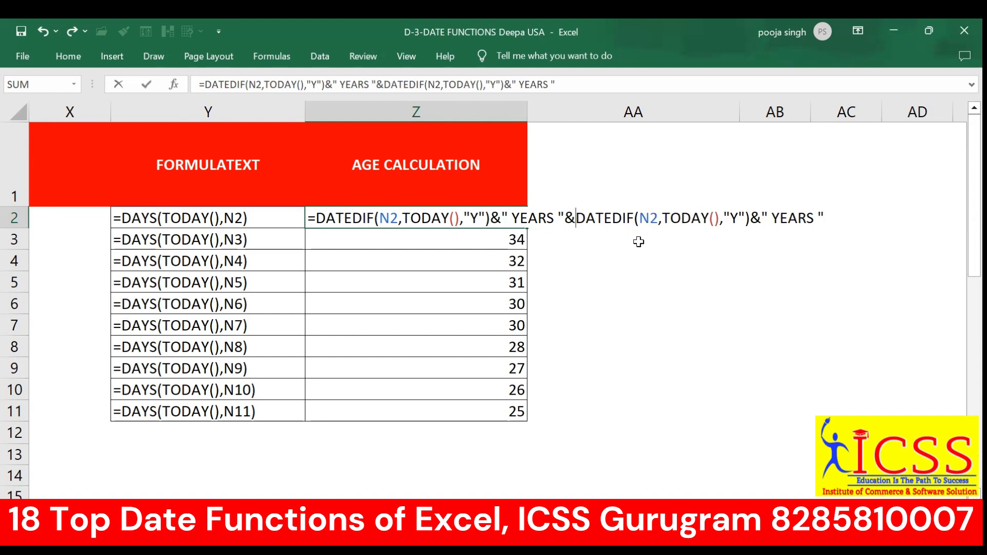
- Set the second DATEDIF in Z2 to the unit "YM" and its label to " MONTHS "
click(739, 218)
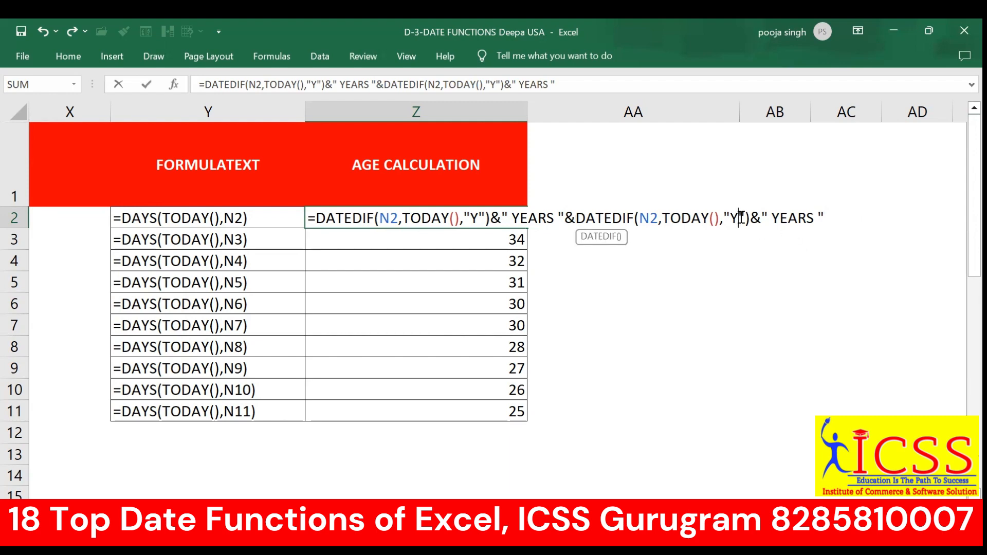
text(M)
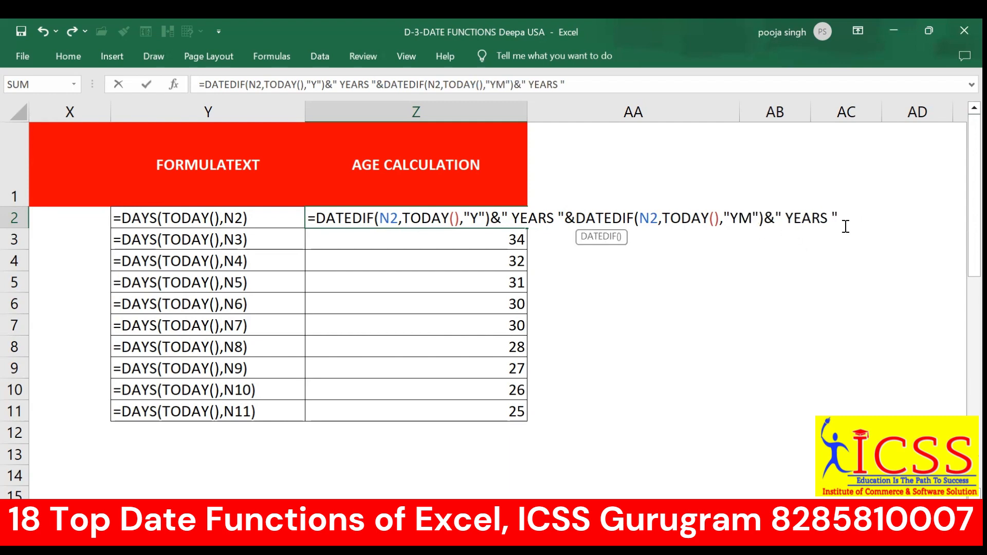
click(821, 218)
key(BackSpace)
key(BackSpace)
key(BackSpace)
key(BackSpace)
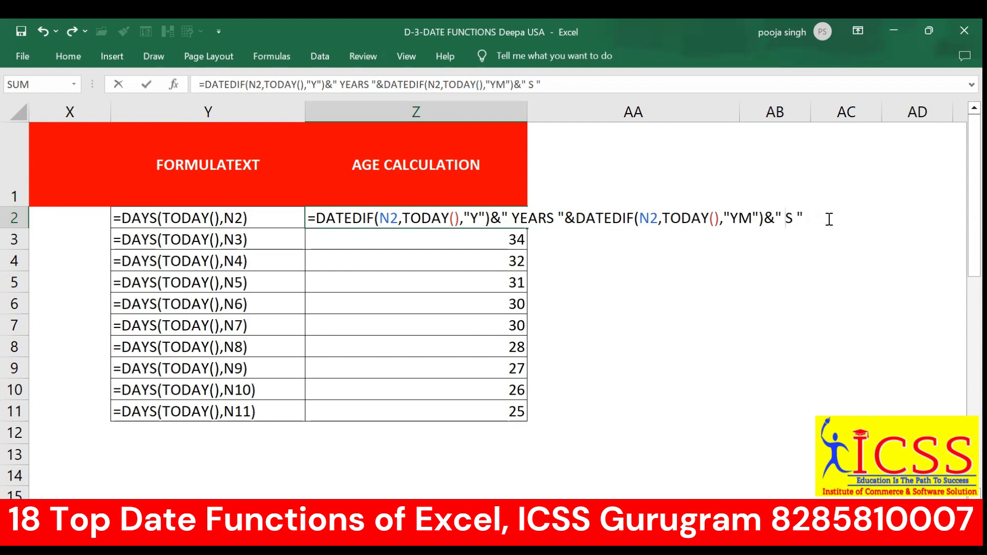
text(MONTH)
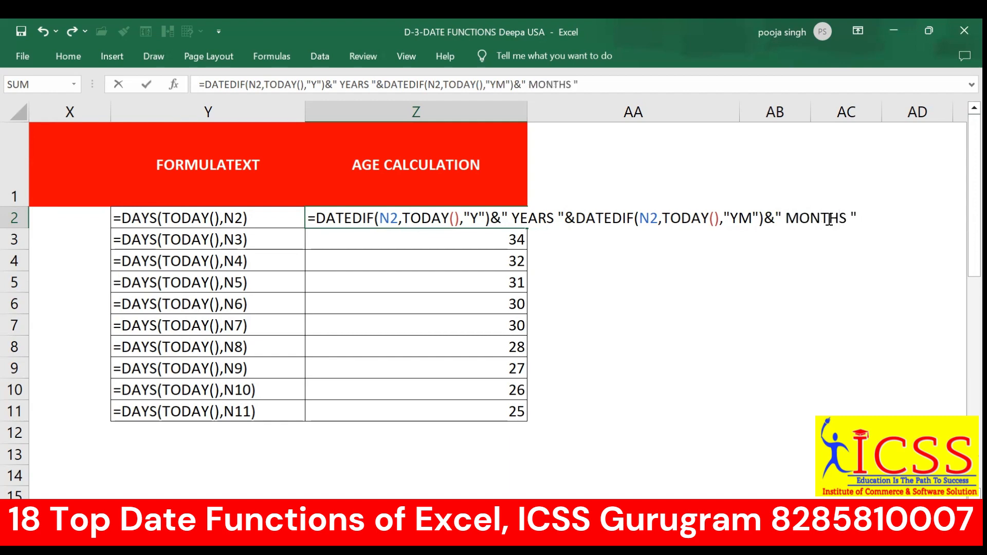
- Append a third copy of the DATEDIF expression to Z2 with & and set its unit to "MD"
click(860, 218)
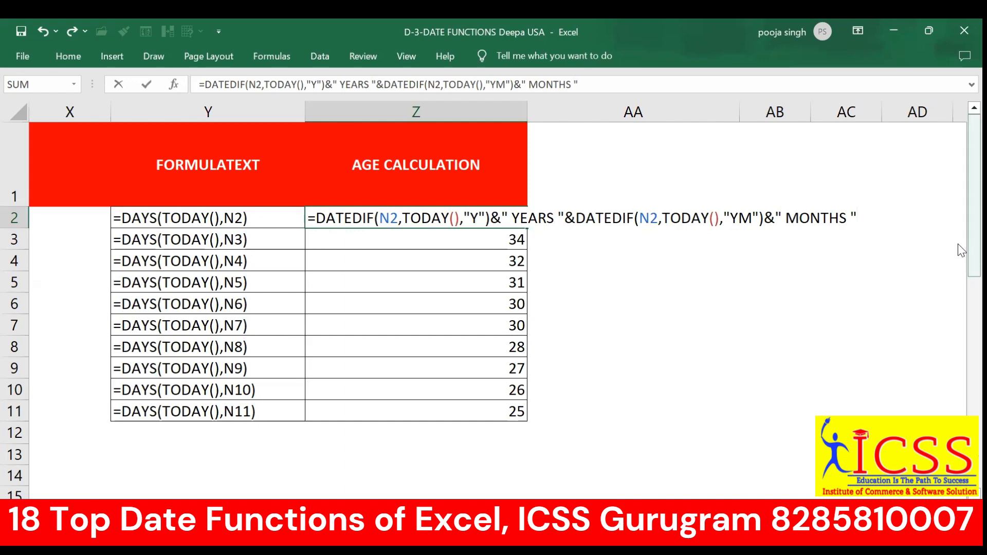
text(&)
key(ctrl+v)
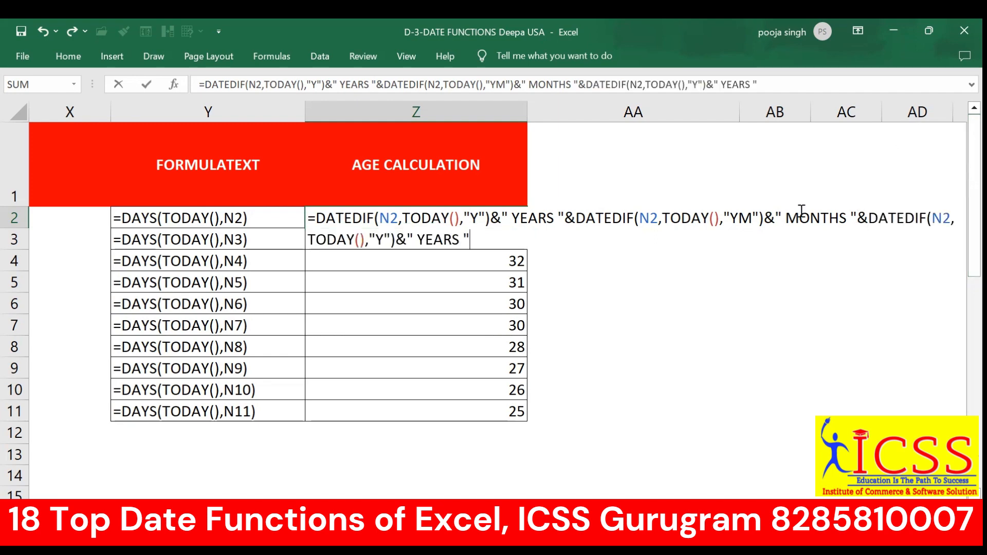
double_click(381, 240)
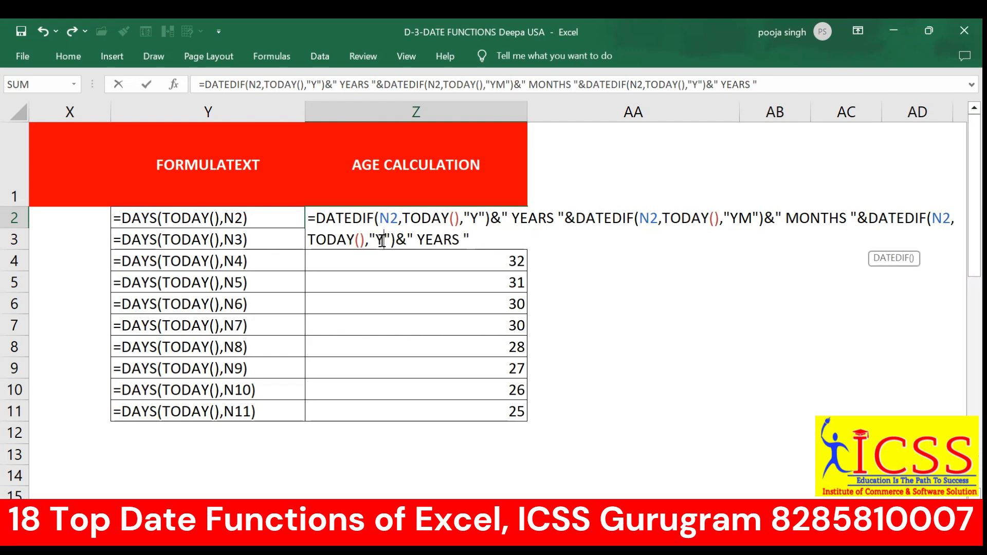
key(BackSpace)
text(MD)
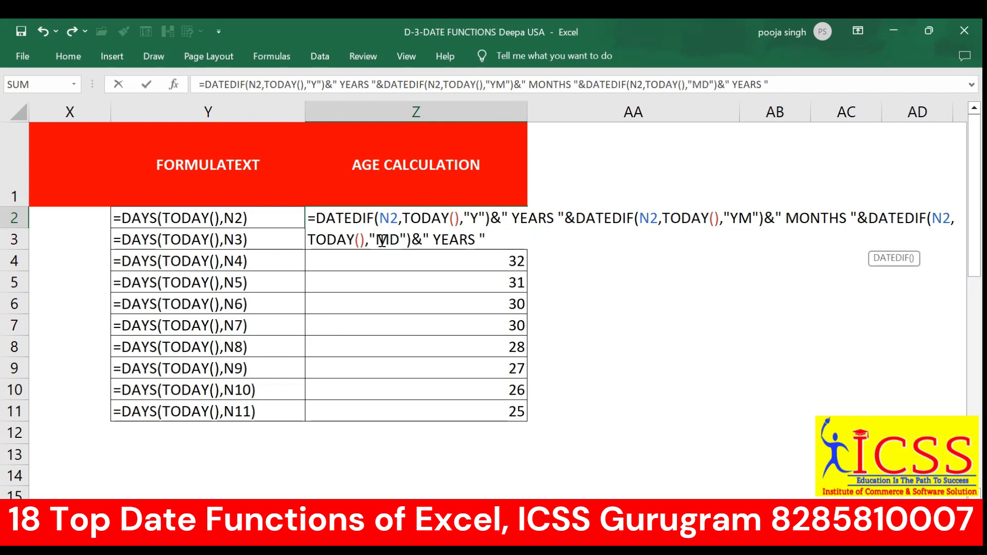
- Change the third label in the Z2 formula to " DAYS " and commit the formula
key(BackSpace)
key(BackSpace)
key(BackSpace)
key(BackSpace)
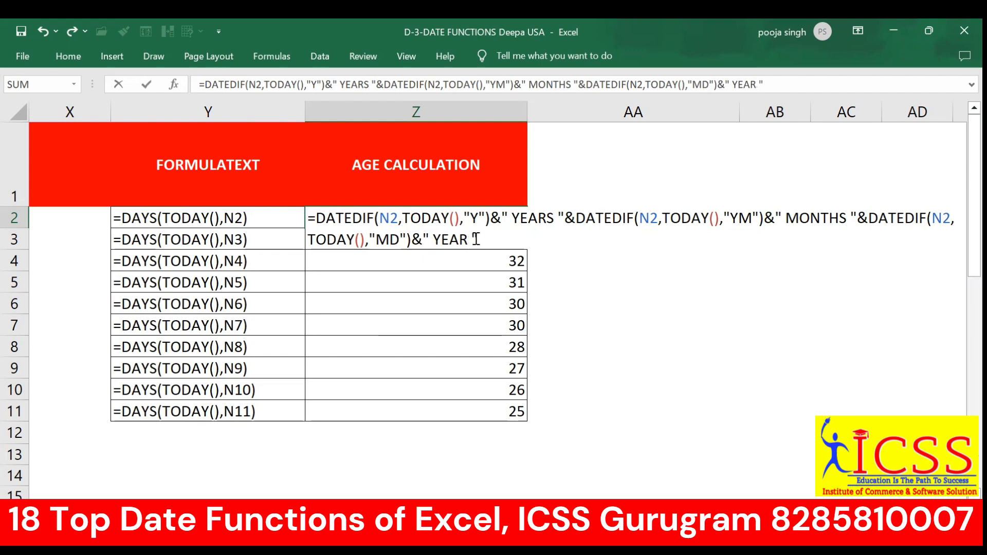
text(DAYS)
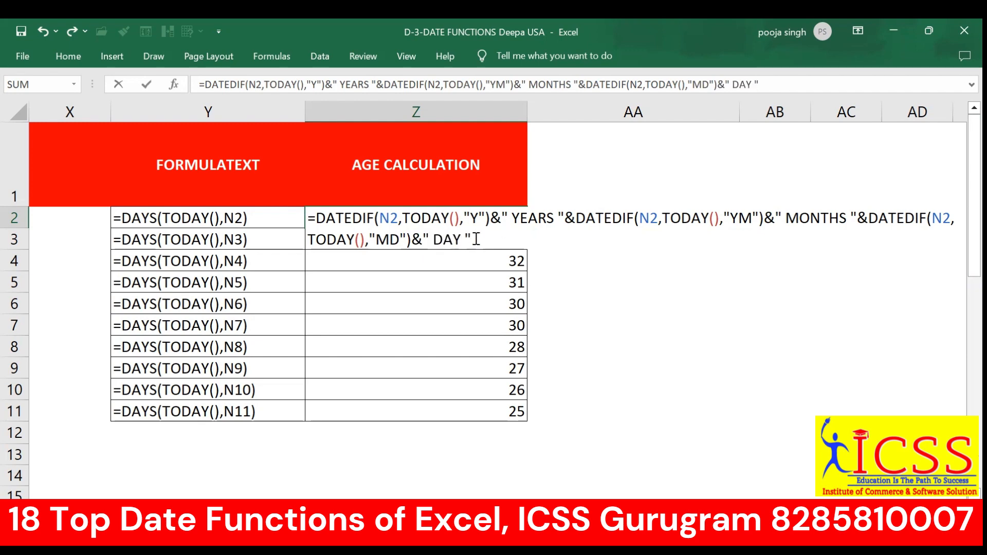
key(Return)
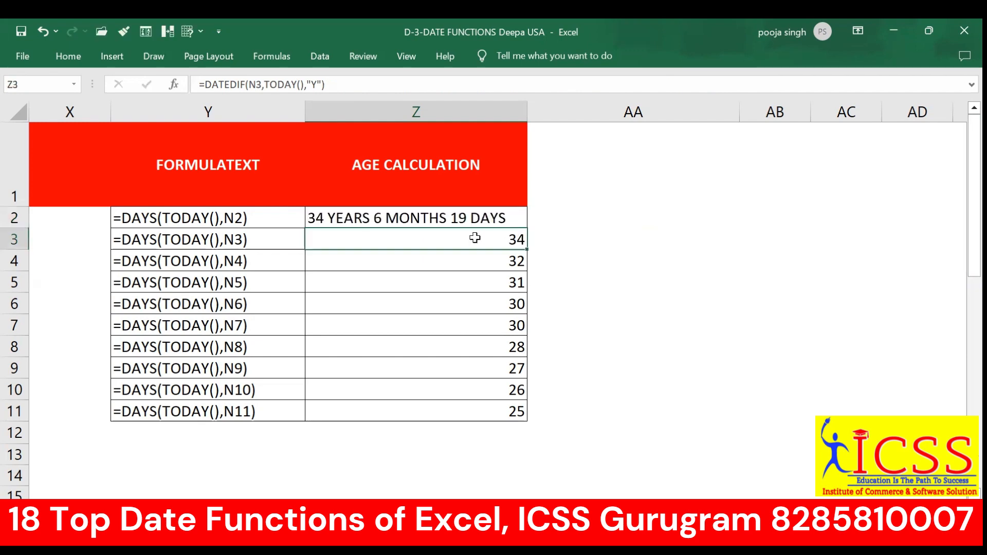
- Fill the combined years, months and days formula from Z2 down to Z11
click(511, 218)
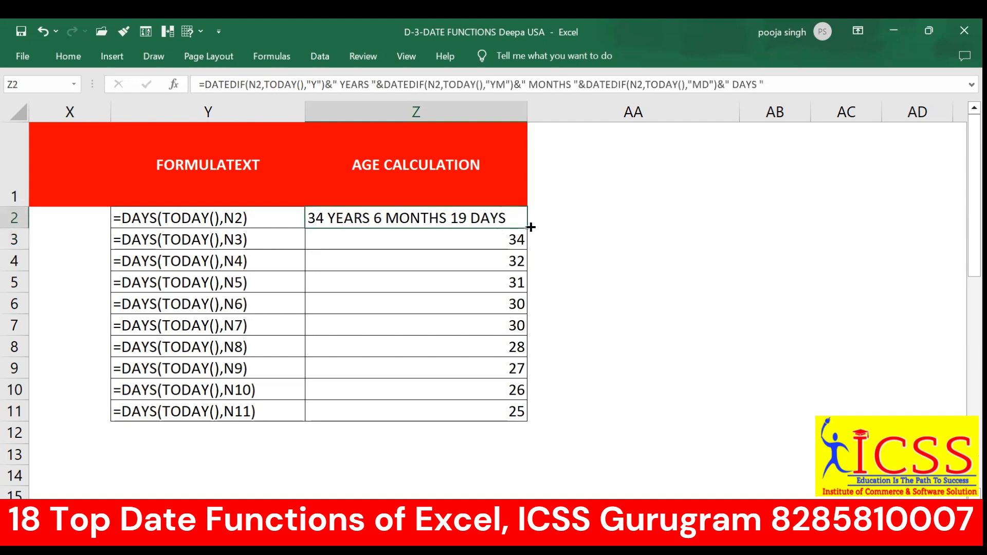
drag(531, 226, 488, 401)
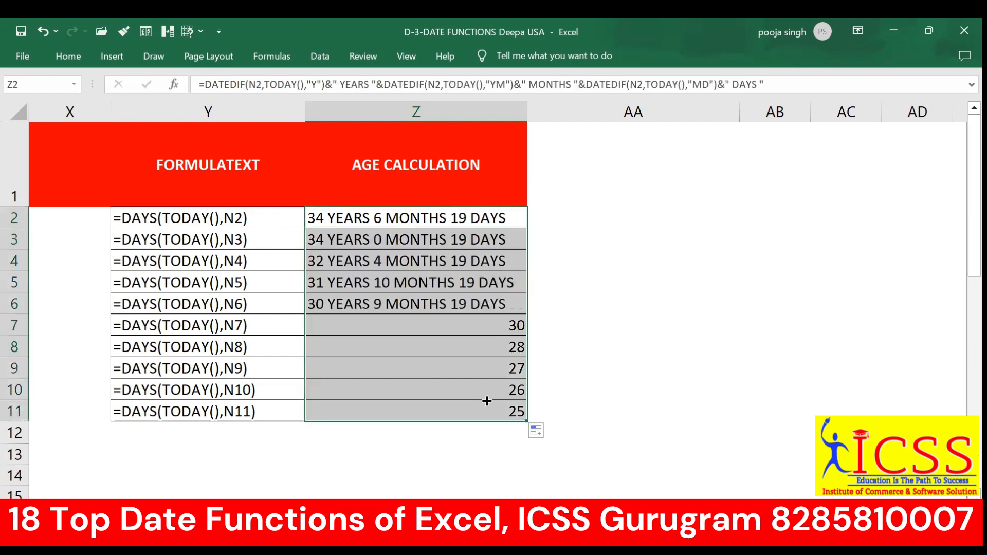
click(620, 343)
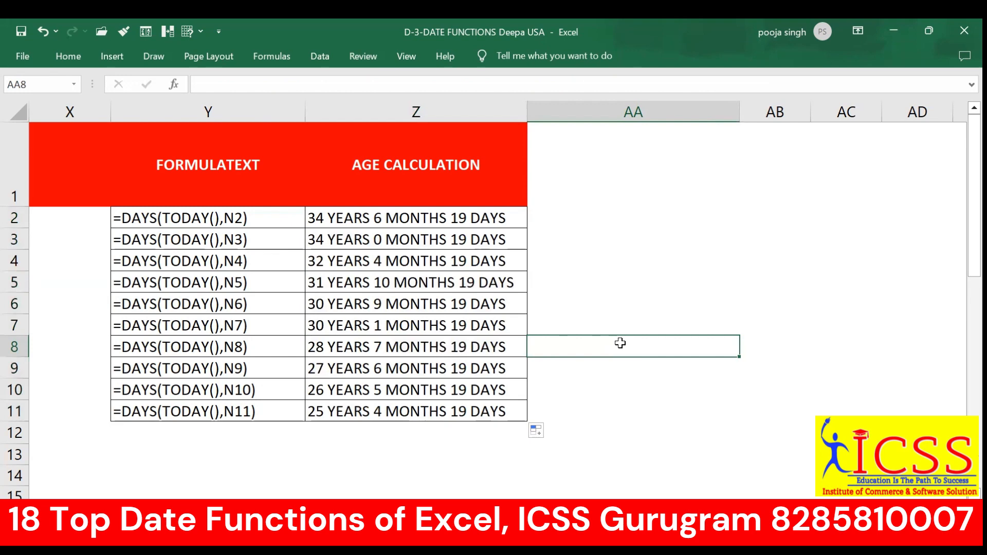
click(165, 380)
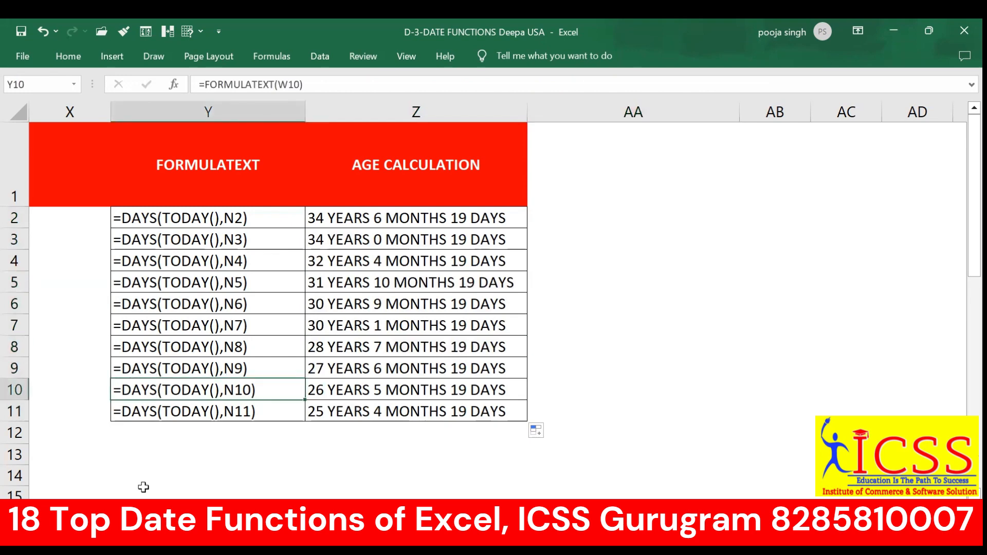
key(Up)
key(Right)
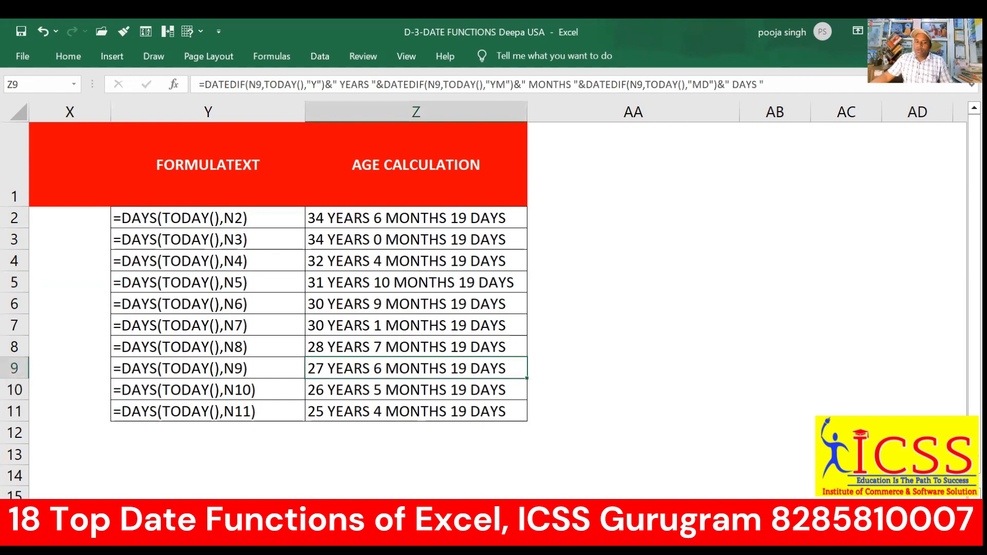
- Switch to the sheet with the WORKDAYS and NETWOKDAYS columns and widen START DATE column C until its dates are readable
key(ctrl+Page_Up)
click(346, 239)
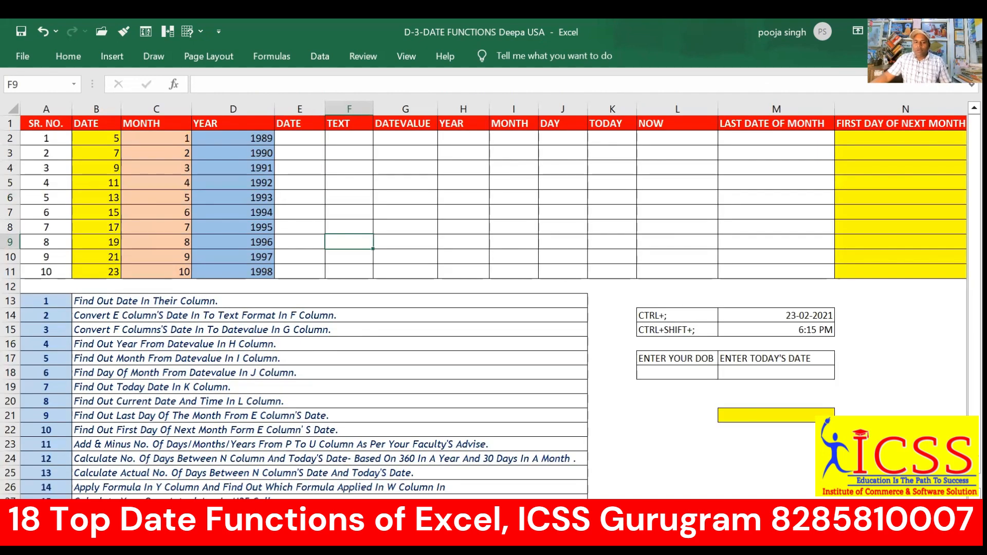
key(ctrl+Page_Down)
click(250, 124)
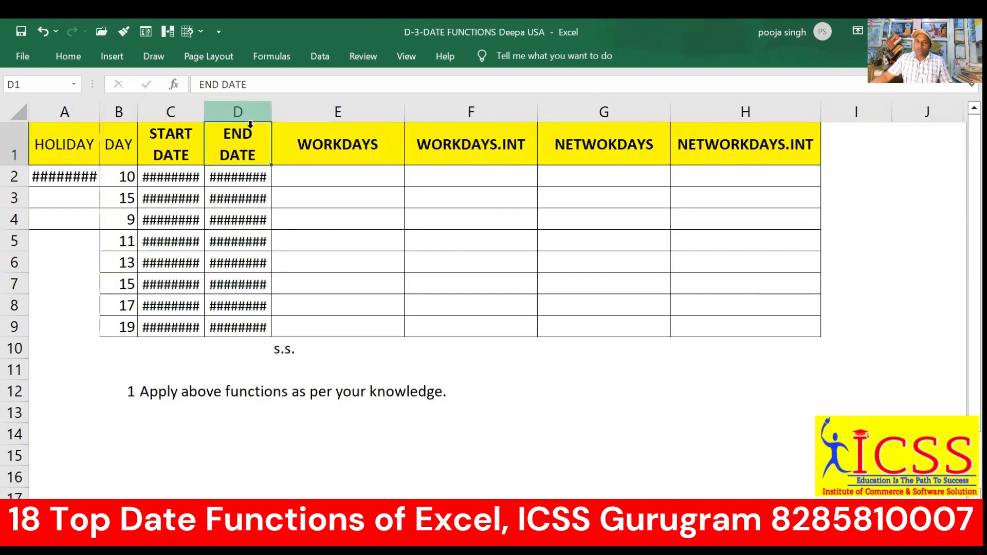
click(251, 115)
double_click(205, 111)
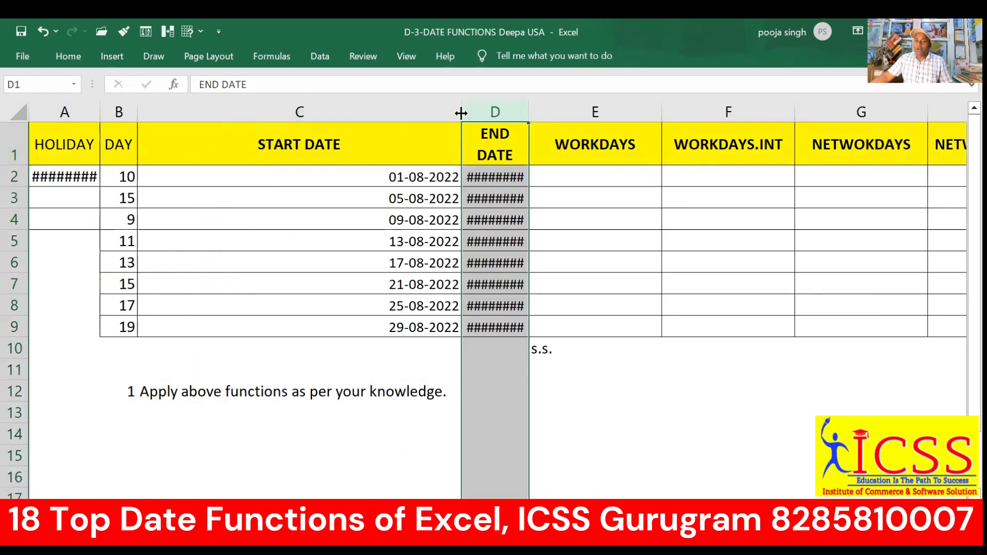
drag(461, 113, 284, 113)
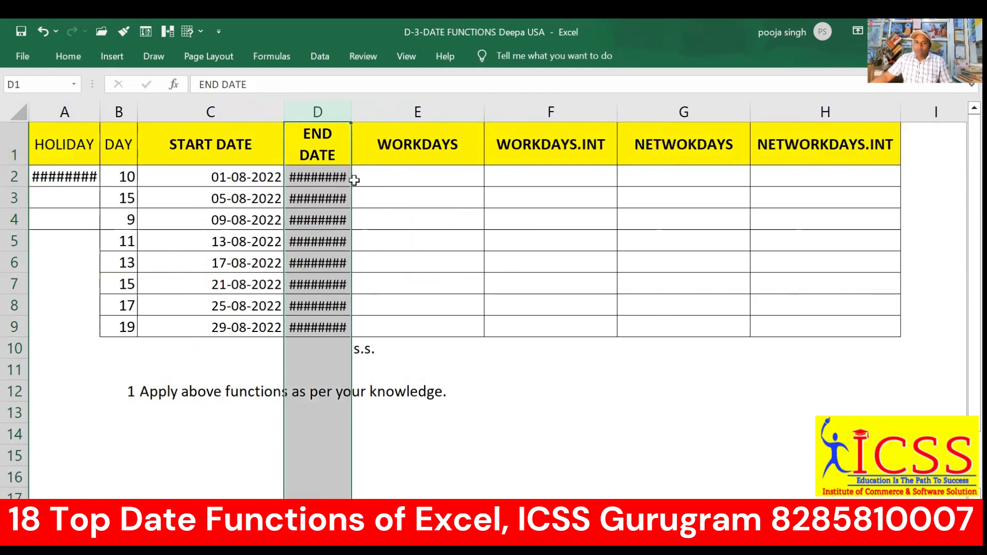
- Autofit the END DATE and HOLIDAY columns so their dates are fully displayed
double_click(348, 107)
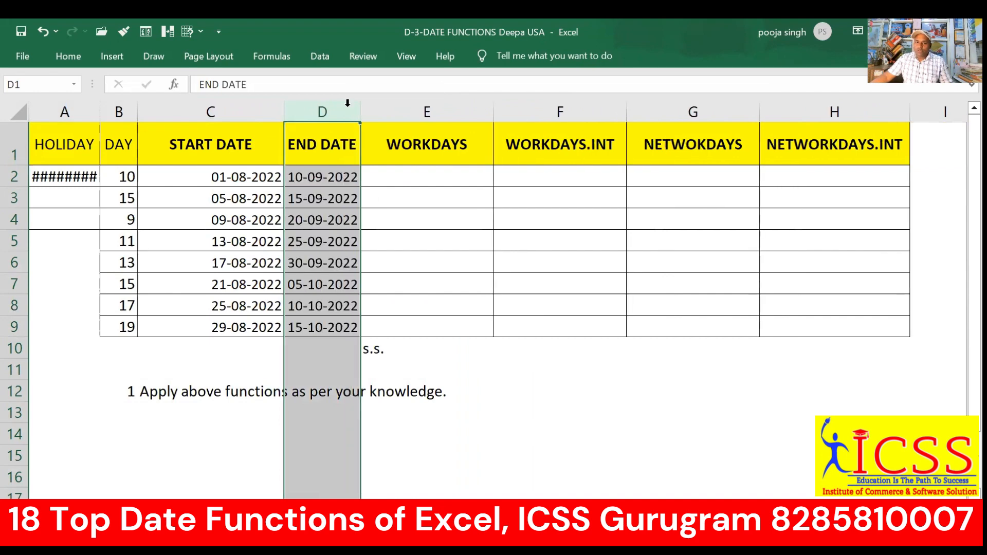
click(154, 241)
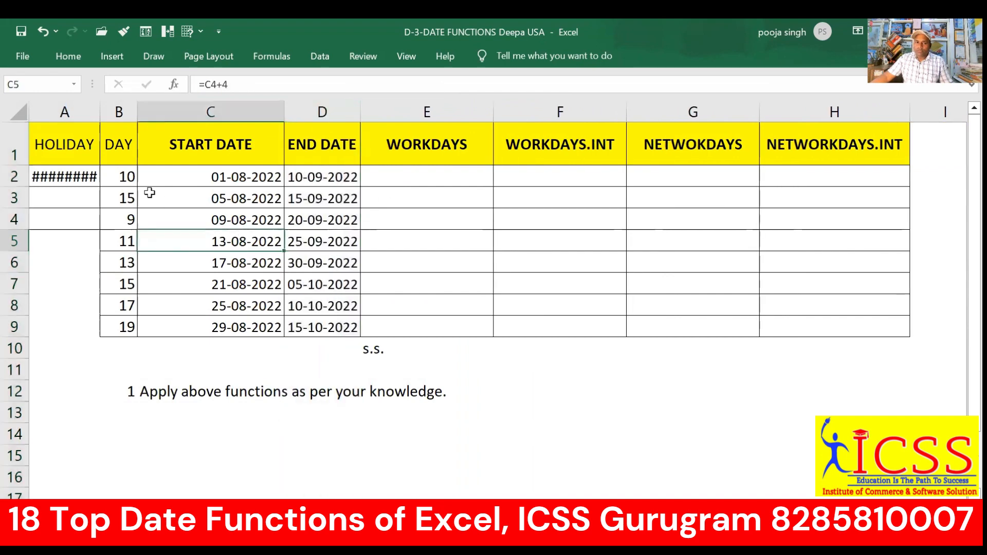
double_click(101, 109)
click(203, 188)
click(262, 385)
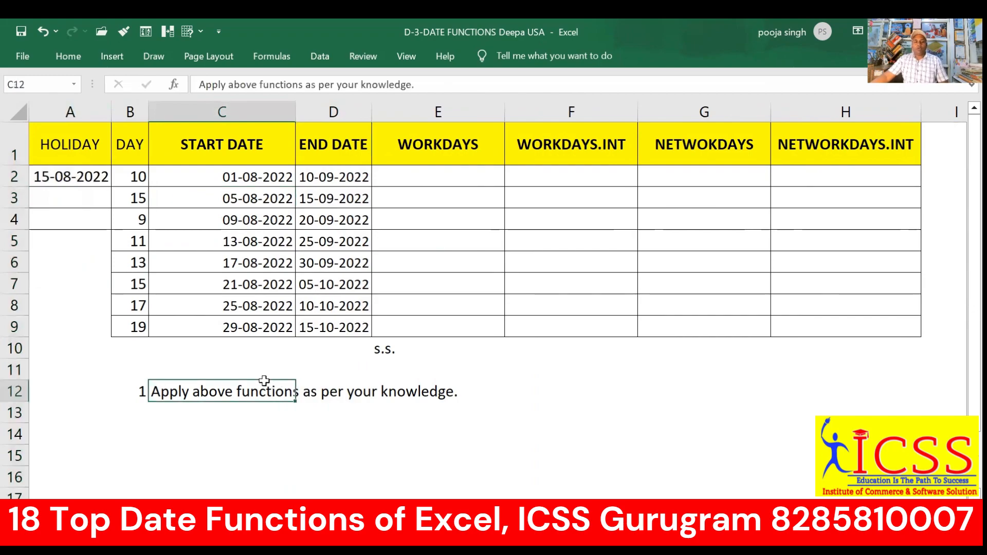